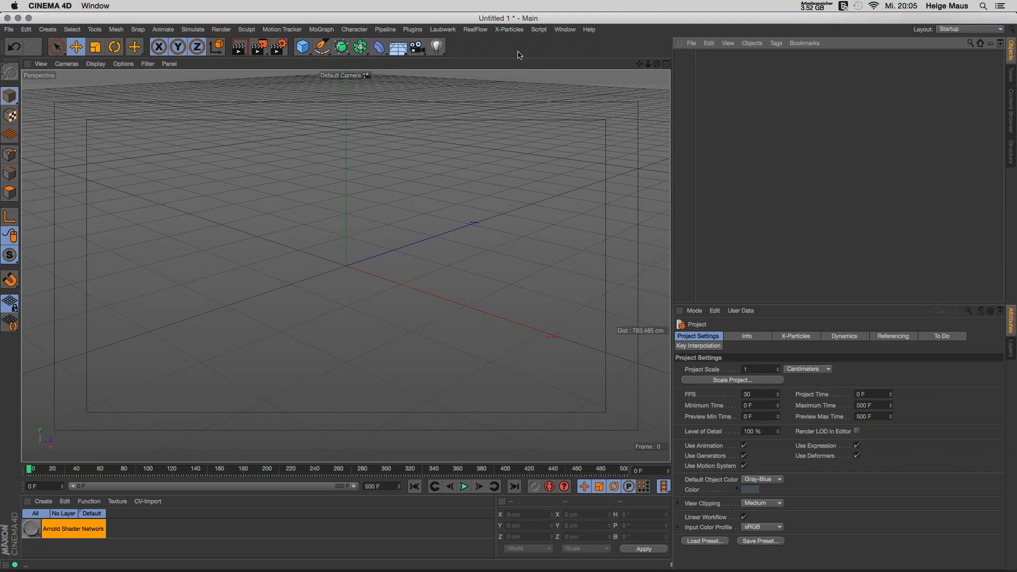
Step: Open the RealFlow menu to see its scene, emitter, daemon, fluid and mesher options
{"action": "left_click", "coordinate": [480, 33]}
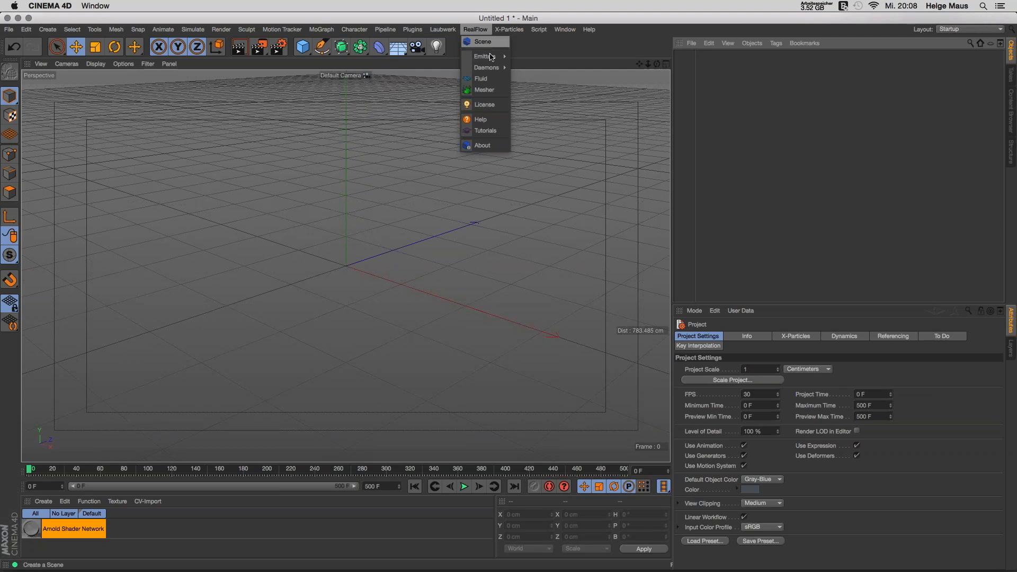
Step: Insert a RealFlow Scene object from the RealFlow menu
{"action": "left_click", "coordinate": [483, 146]}
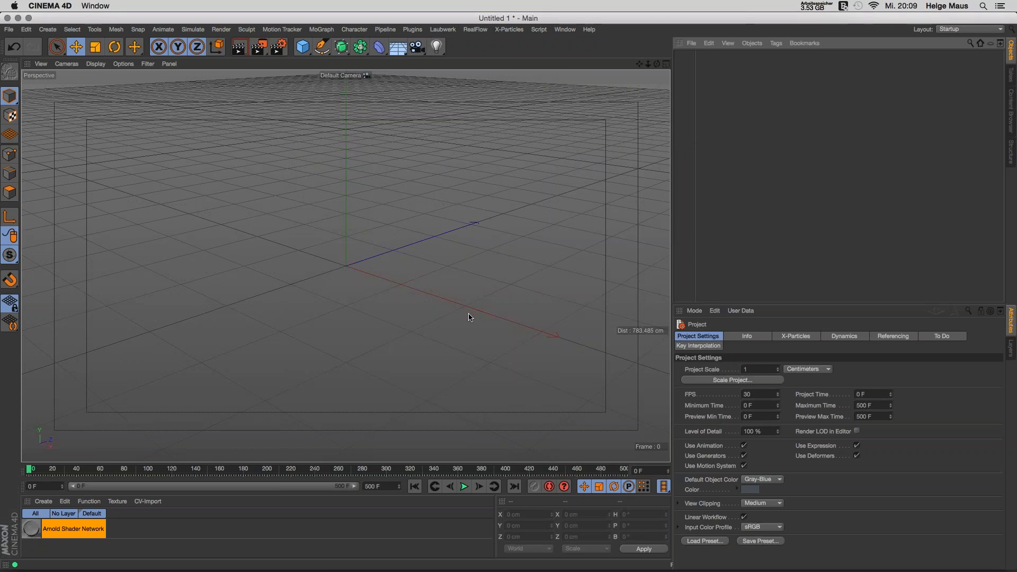
{"action": "left_click", "coordinate": [475, 30]}
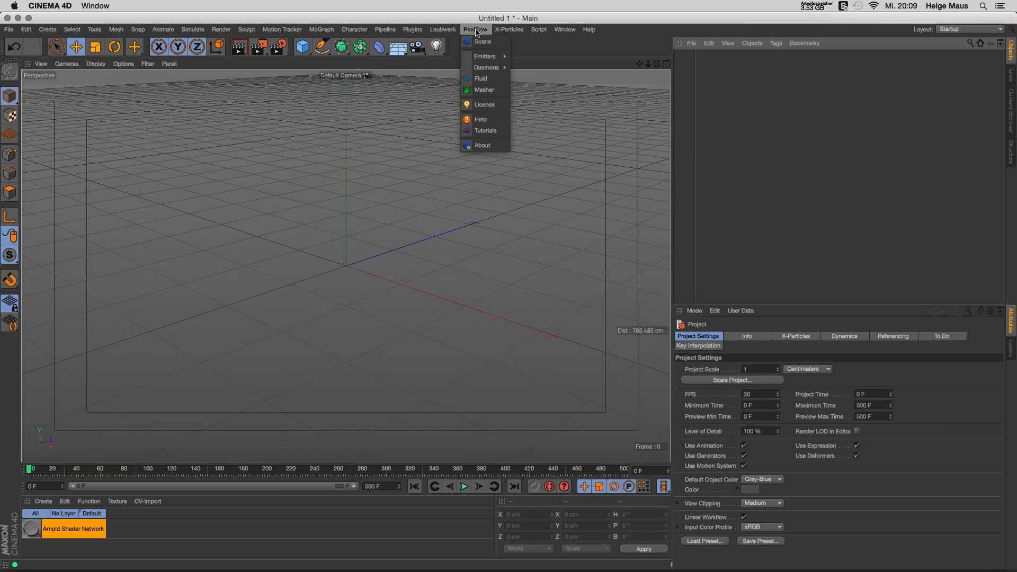
{"action": "mouse_move", "coordinate": [485, 57]}
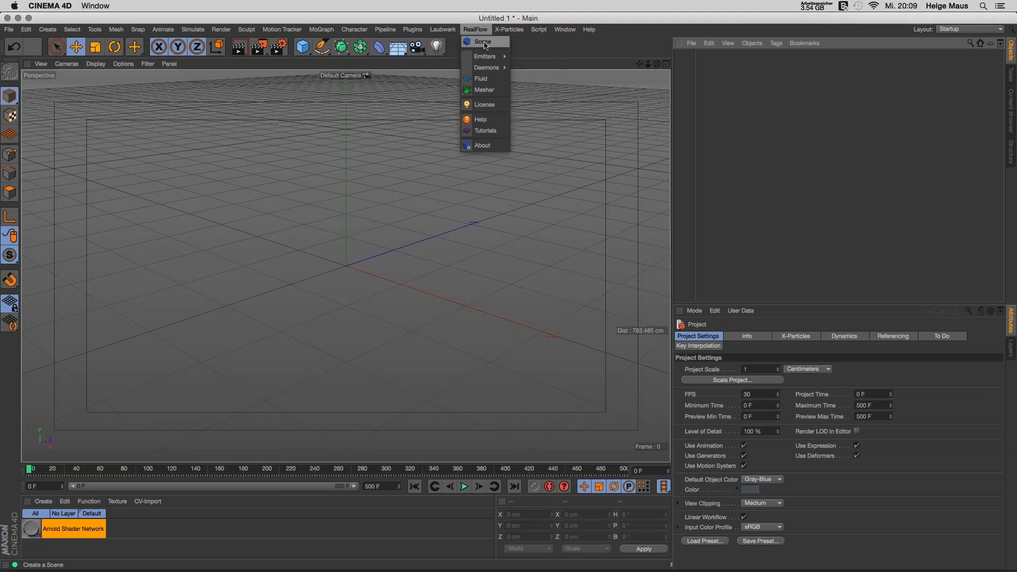
{"action": "left_click", "coordinate": [485, 45]}
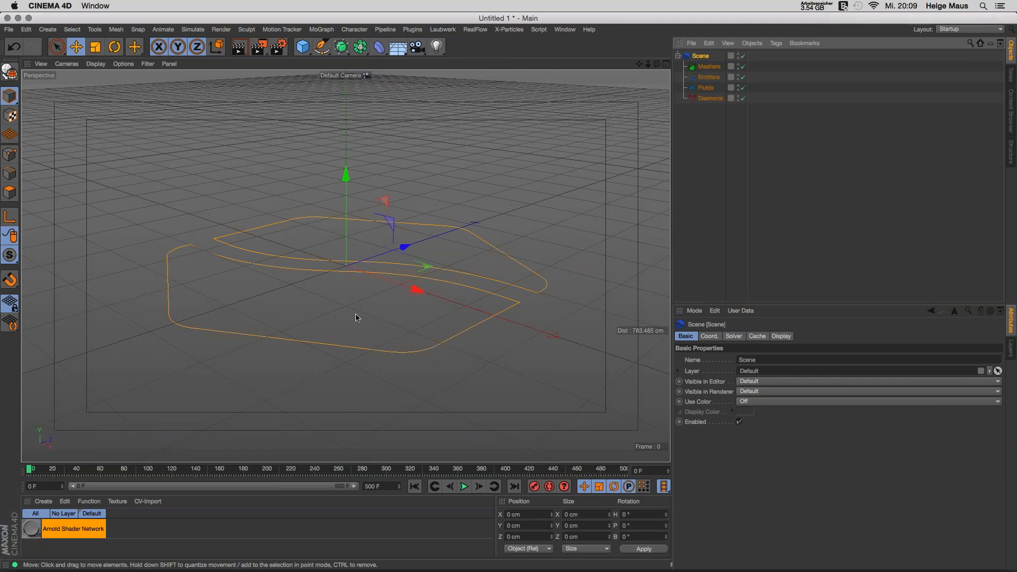
Step: Zoom out to a steeper overview of the scene and open the RealFlow Emitters list
{"action": "left_click_drag", "start_coordinate": [364, 308], "coordinate": [453, 306], "text": "alt"}
{"action": "scroll", "coordinate": [453, 306], "scroll_direction": "down", "scroll_amount": 3}
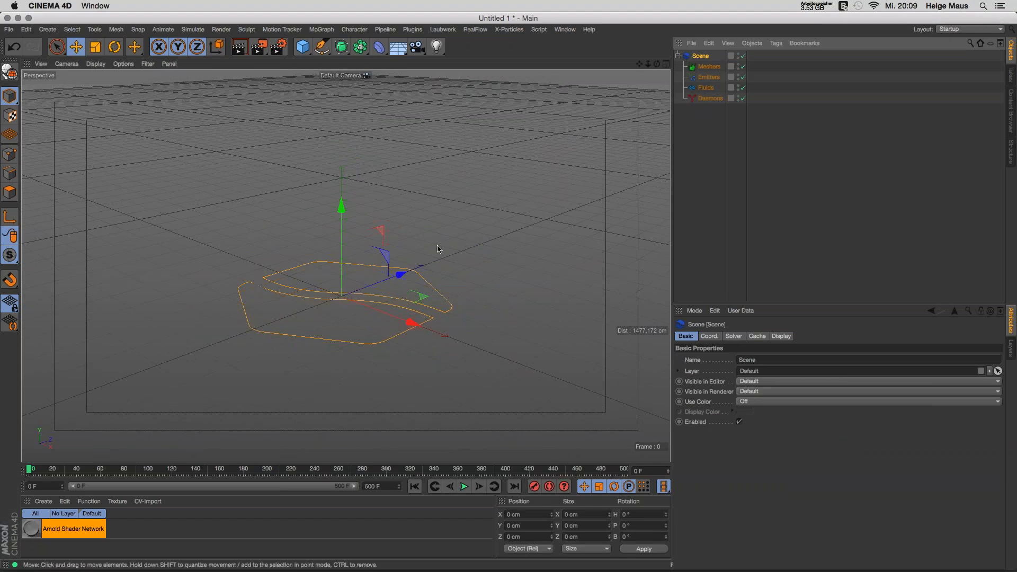
{"action": "scroll", "coordinate": [382, 305], "scroll_direction": "down", "scroll_amount": 1}
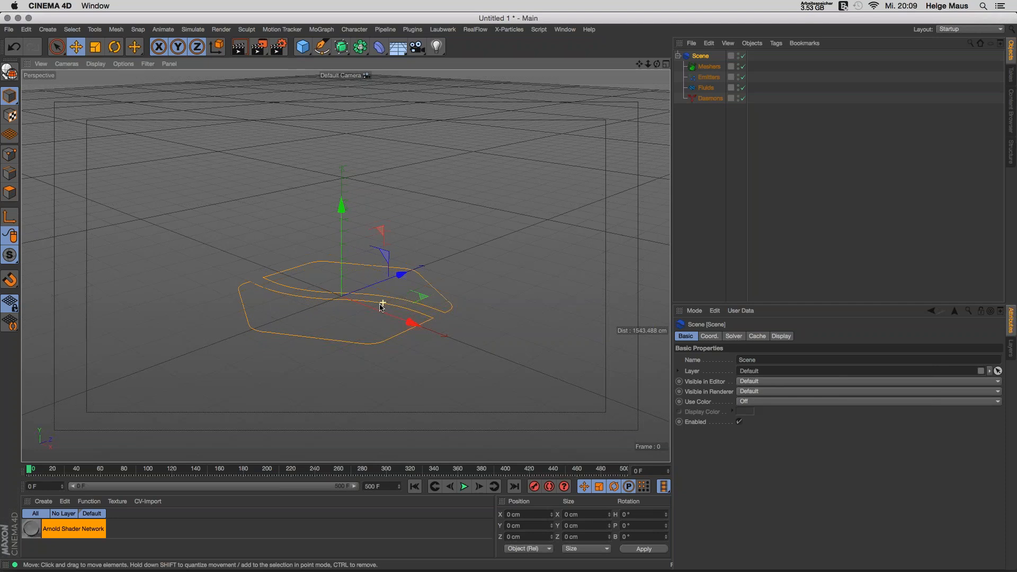
{"action": "left_click_drag", "start_coordinate": [380, 307], "coordinate": [364, 328], "text": "alt"}
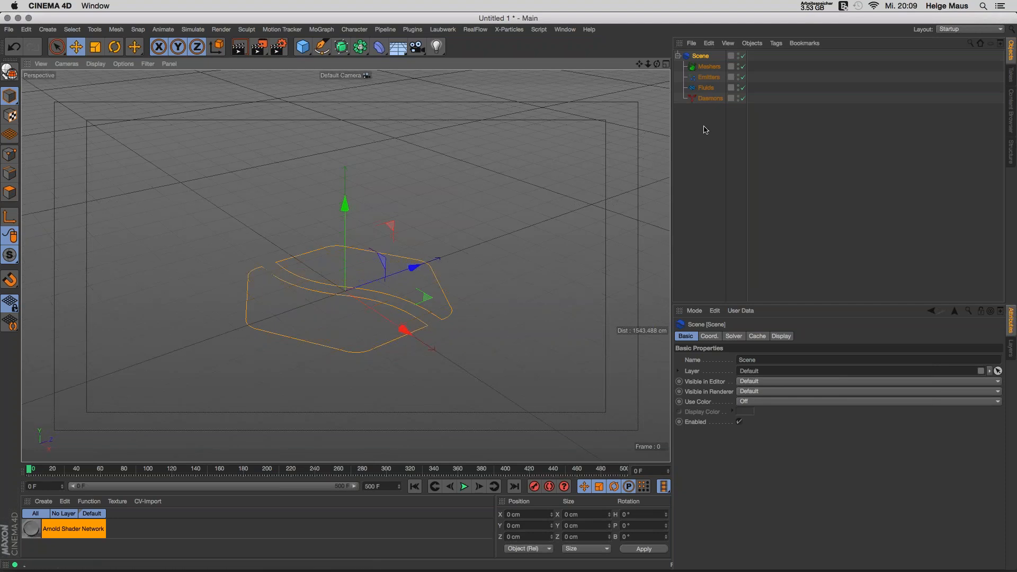
{"action": "left_click", "coordinate": [475, 29]}
{"action": "mouse_move", "coordinate": [468, 64]}
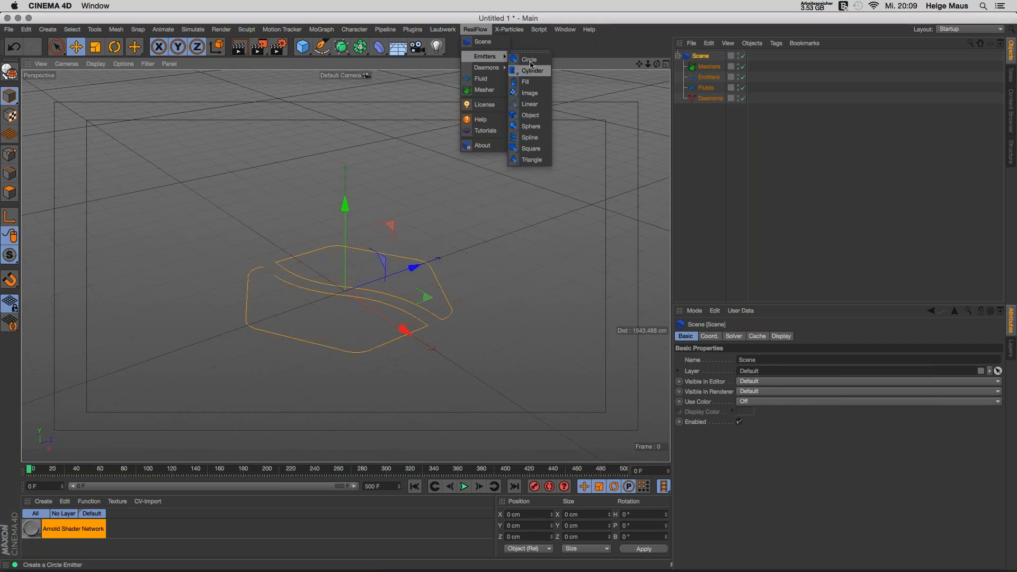
Step: Create a Circle emitter, lift it to about Y 315 cm, test-play to frame 57, then rewind
{"action": "left_click", "coordinate": [532, 60]}
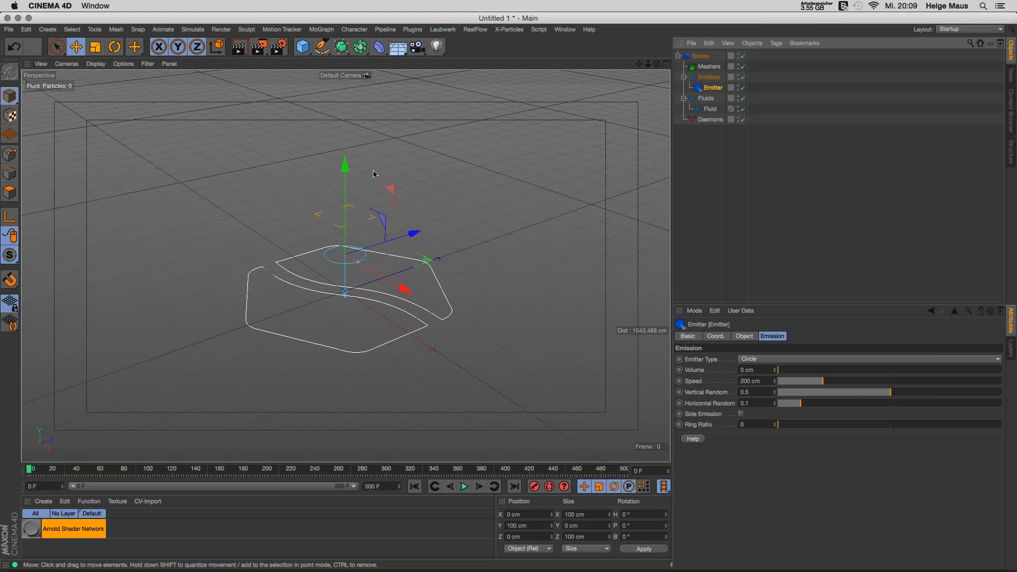
{"action": "left_click_drag", "start_coordinate": [343, 265], "coordinate": [356, 85]}
{"action": "left_click", "coordinate": [465, 486]}
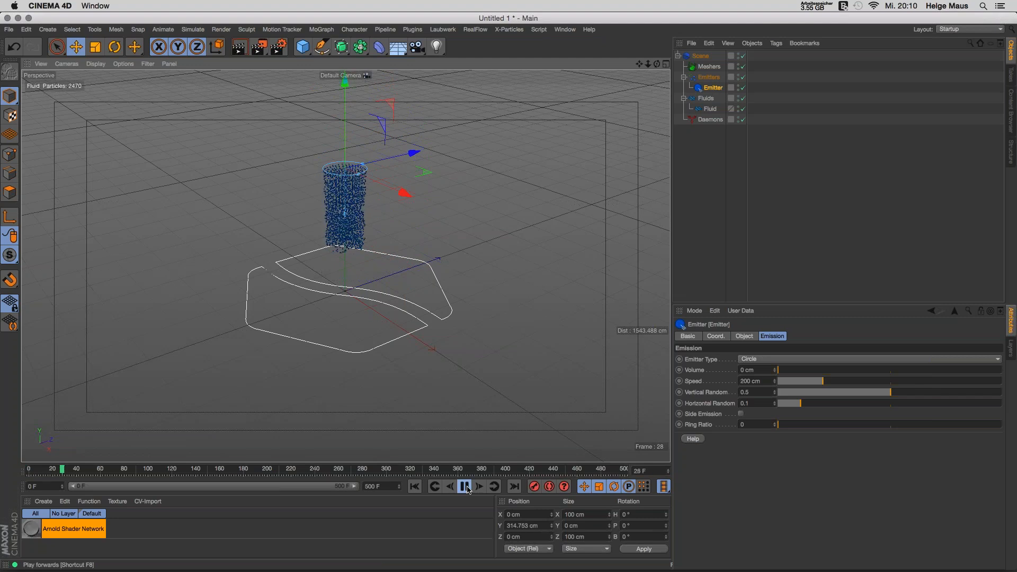
{"action": "left_click", "coordinate": [465, 487]}
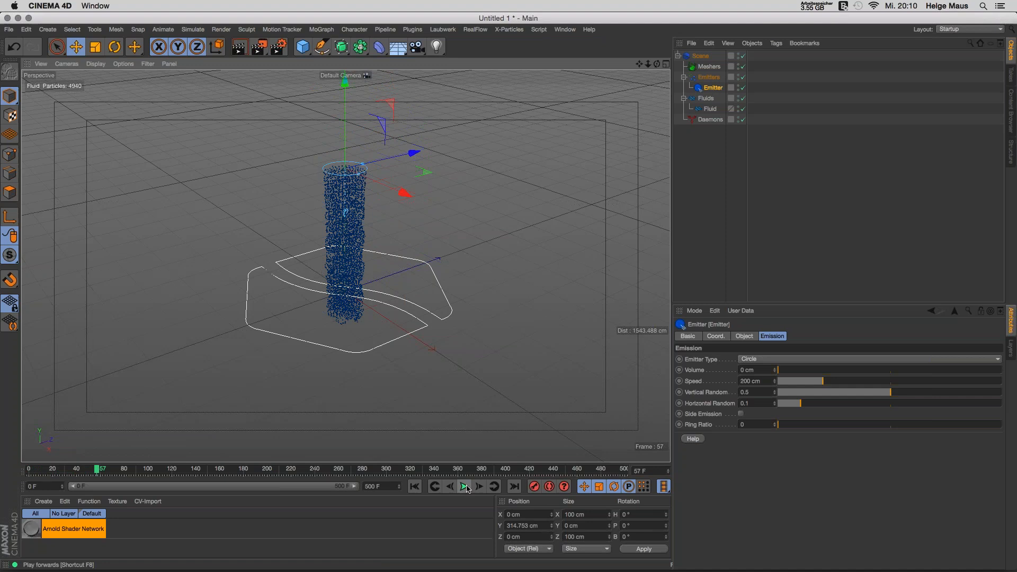
{"action": "left_click", "coordinate": [415, 486]}
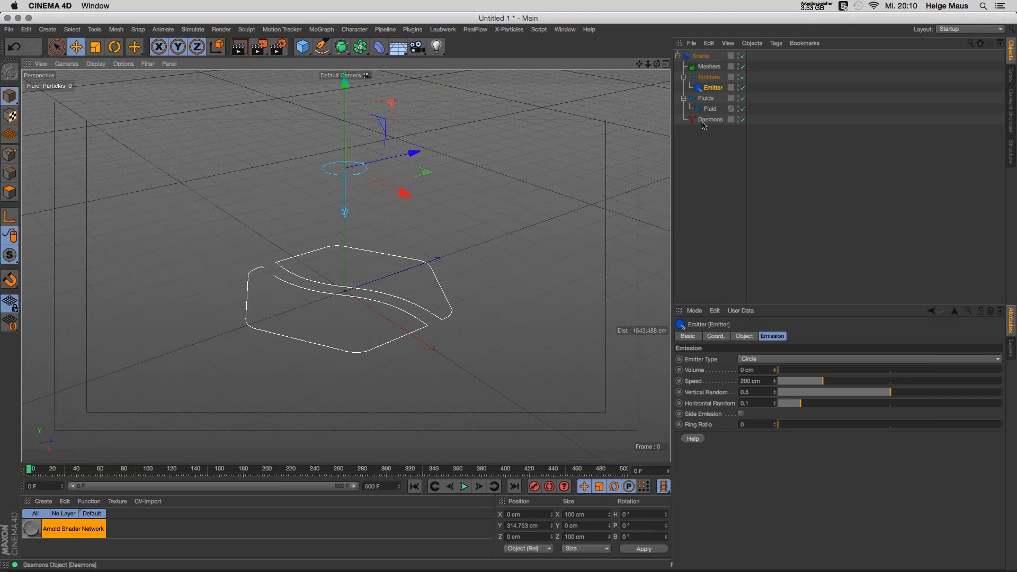
Step: Check the RealFlow Scene's Solver and Cache tabs, then drag Emitter to the hierarchy's top level
{"action": "left_click", "coordinate": [693, 60]}
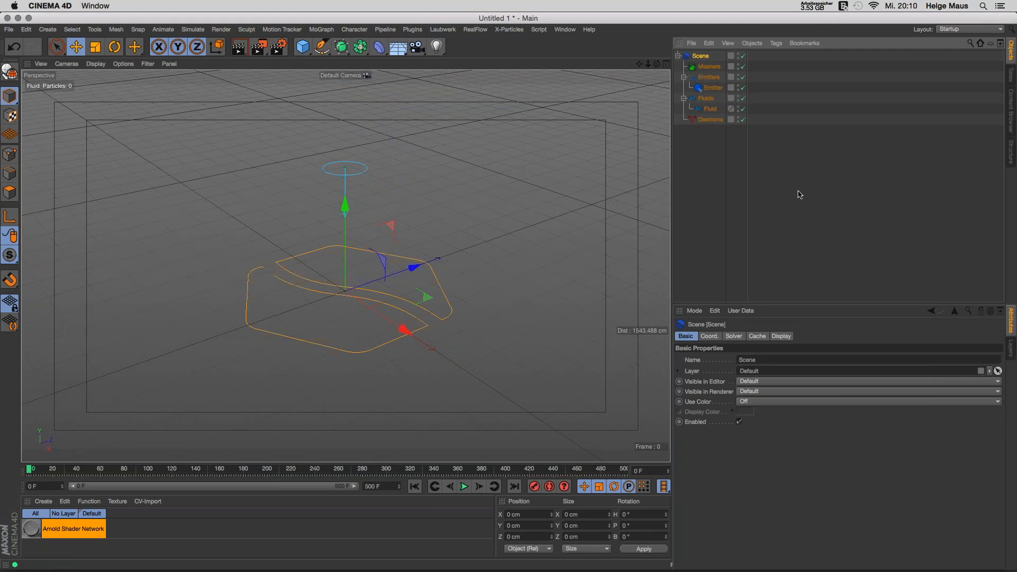
{"action": "left_click", "coordinate": [734, 336]}
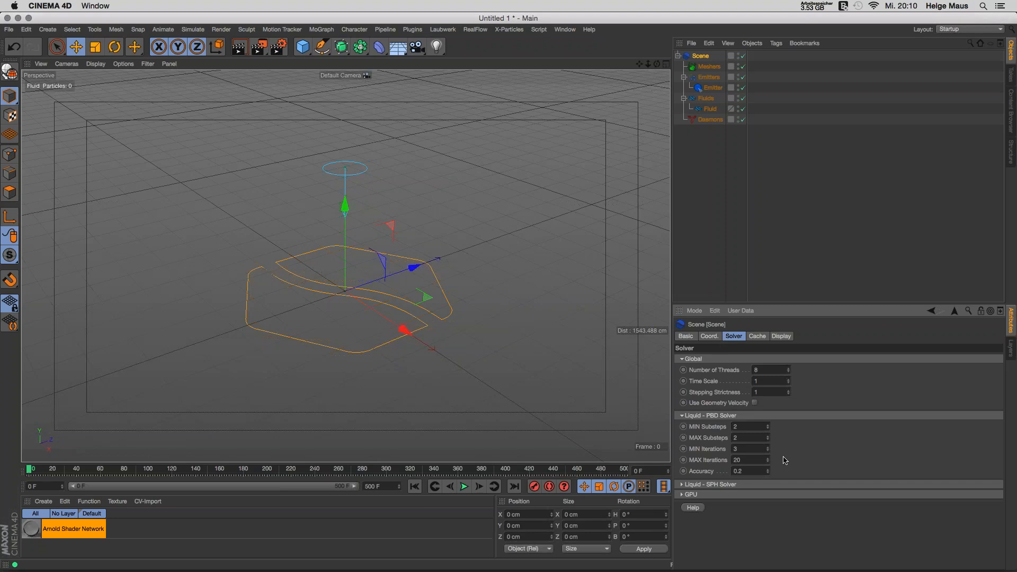
{"action": "left_click", "coordinate": [757, 336]}
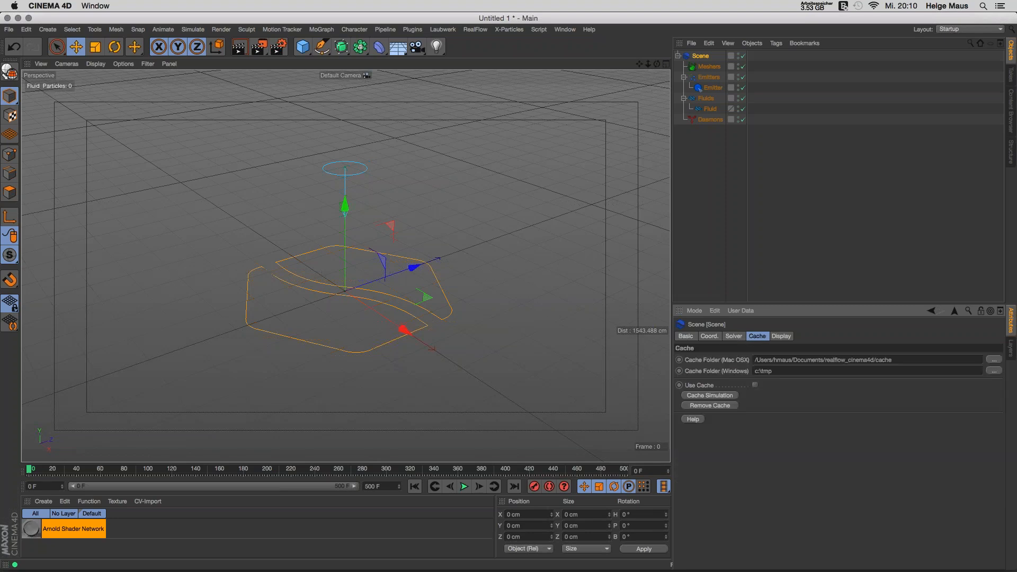
{"action": "left_click", "coordinate": [710, 89]}
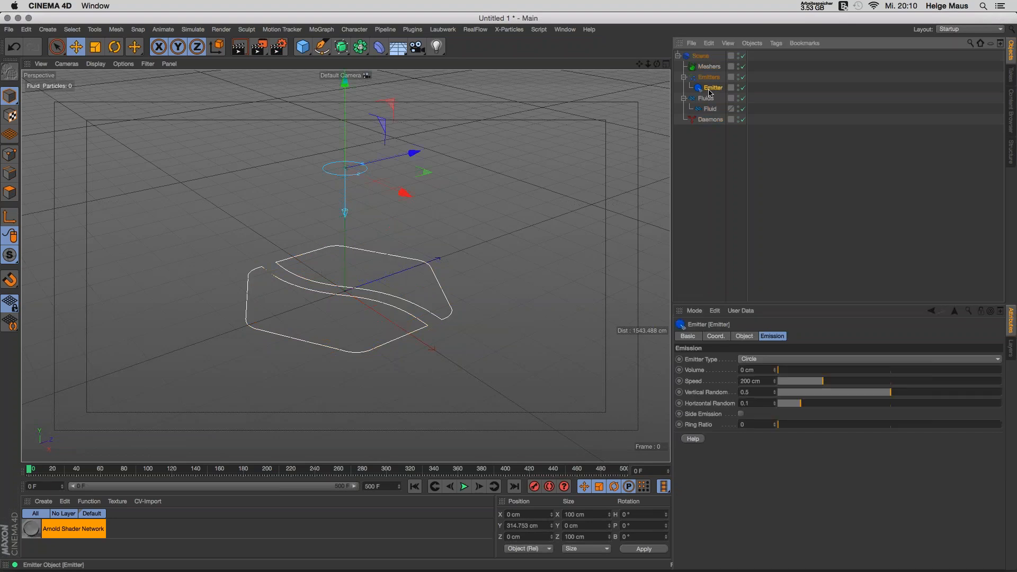
{"action": "left_click_drag", "start_coordinate": [710, 93], "coordinate": [704, 124]}
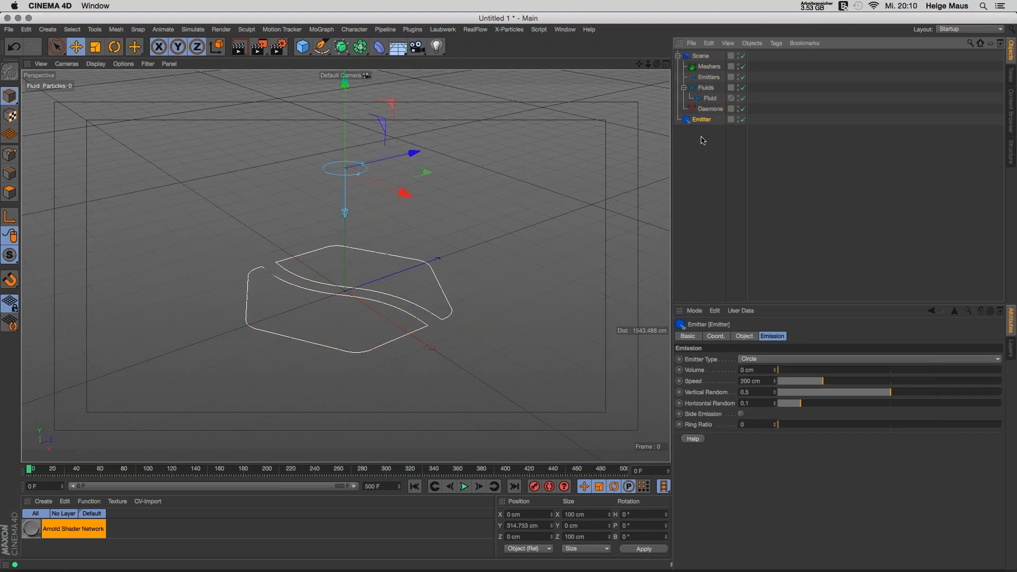
Step: Add a raised Cube and parent the Emitter to it at the cube's underside
{"action": "mouse_move", "coordinate": [390, 161]}
{"action": "left_mouse_down"}
{"action": "mouse_move", "coordinate": [415, 150]}
{"action": "mouse_move", "coordinate": [379, 163]}
{"action": "mouse_move", "coordinate": [393, 167]}
{"action": "left_mouse_up"}
{"action": "left_click_drag", "start_coordinate": [303, 47], "coordinate": [388, 62]}
{"action": "left_click_drag", "start_coordinate": [344, 211], "coordinate": [344, 75]}
{"action": "left_click_drag", "start_coordinate": [509, 291], "coordinate": [508, 273]}
{"action": "left_click_drag", "start_coordinate": [417, 122], "coordinate": [274, 159]}
{"action": "left_click_drag", "start_coordinate": [701, 129], "coordinate": [702, 57]}
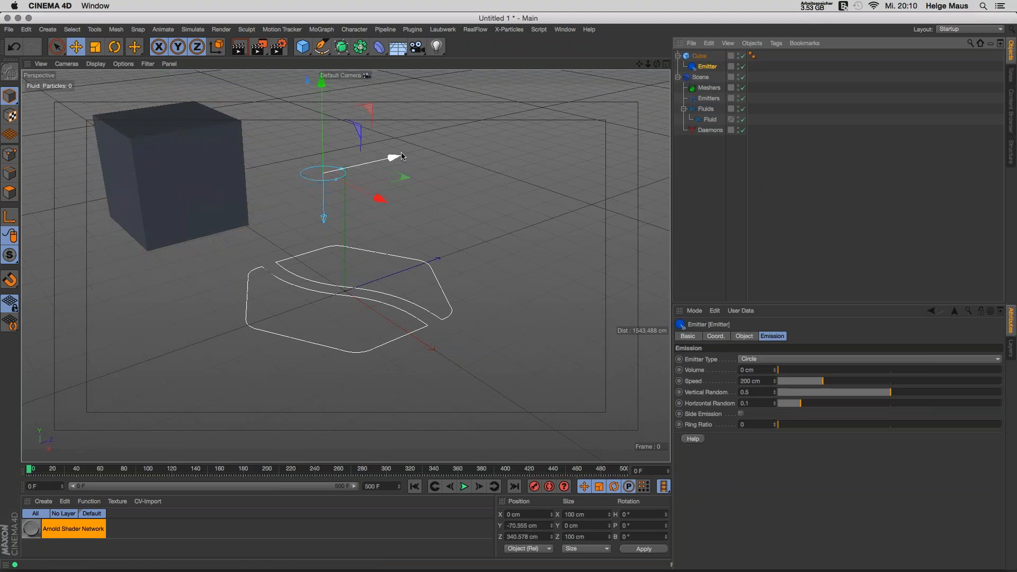
{"action": "left_click_drag", "start_coordinate": [401, 156], "coordinate": [278, 182]}
{"action": "left_click_drag", "start_coordinate": [177, 115], "coordinate": [179, 135]}
Step: Sweep the Cube sideways while the fluid streams, then stop playback with F8
{"action": "left_click", "coordinate": [242, 169]}
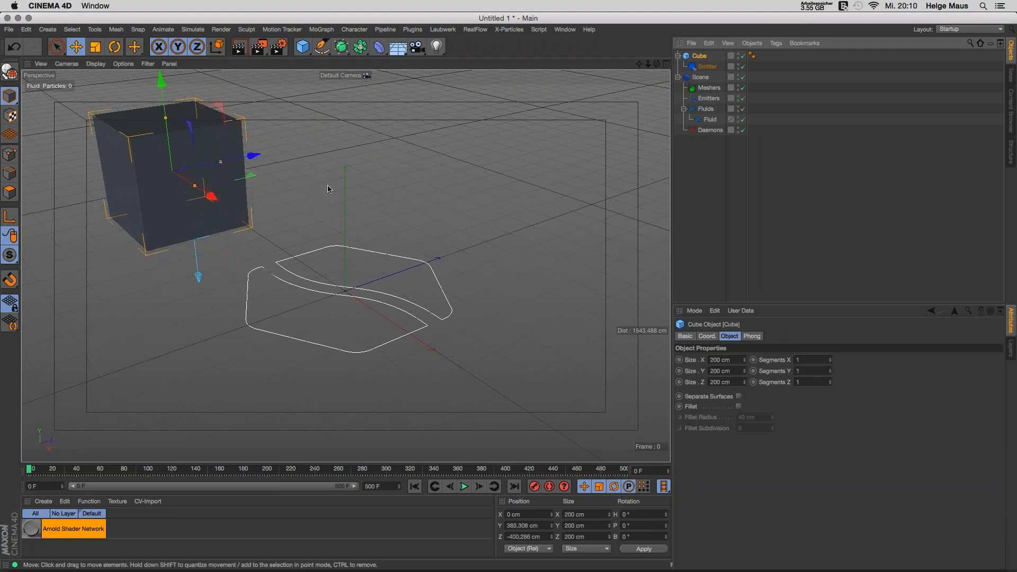
{"action": "mouse_move", "coordinate": [252, 156]}
{"action": "left_mouse_down"}
{"action": "mouse_move", "coordinate": [522, 129]}
{"action": "mouse_move", "coordinate": [259, 164]}
{"action": "left_mouse_up"}
{"action": "left_click", "coordinate": [464, 486]}
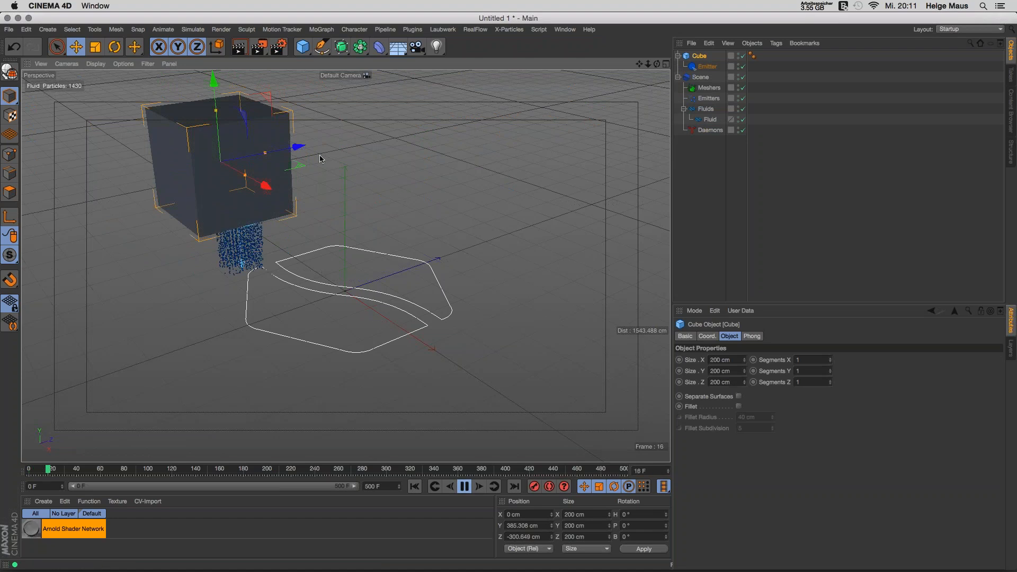
{"action": "left_click_drag", "start_coordinate": [305, 152], "coordinate": [424, 142]}
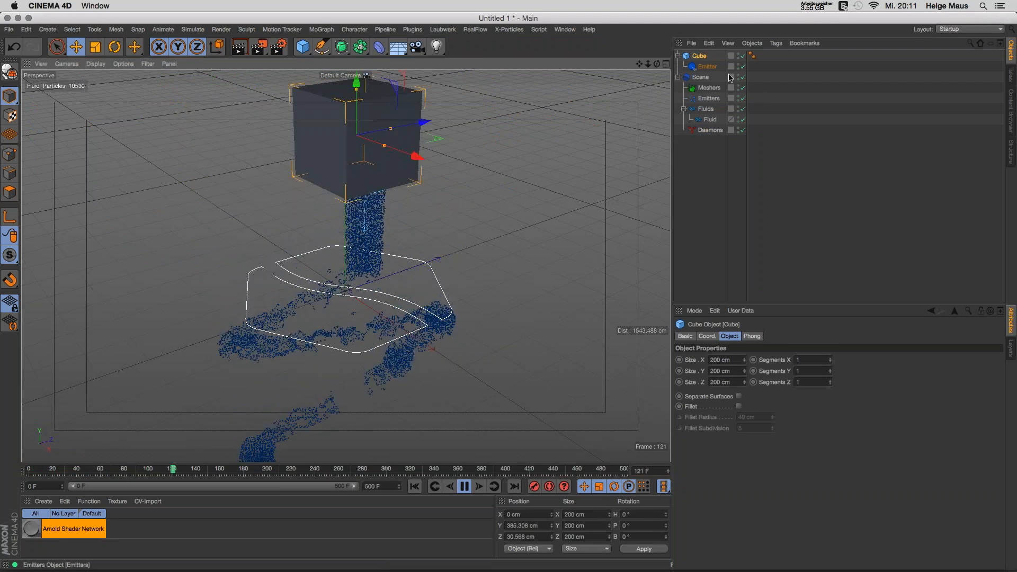
{"action": "key", "text": "F8"}
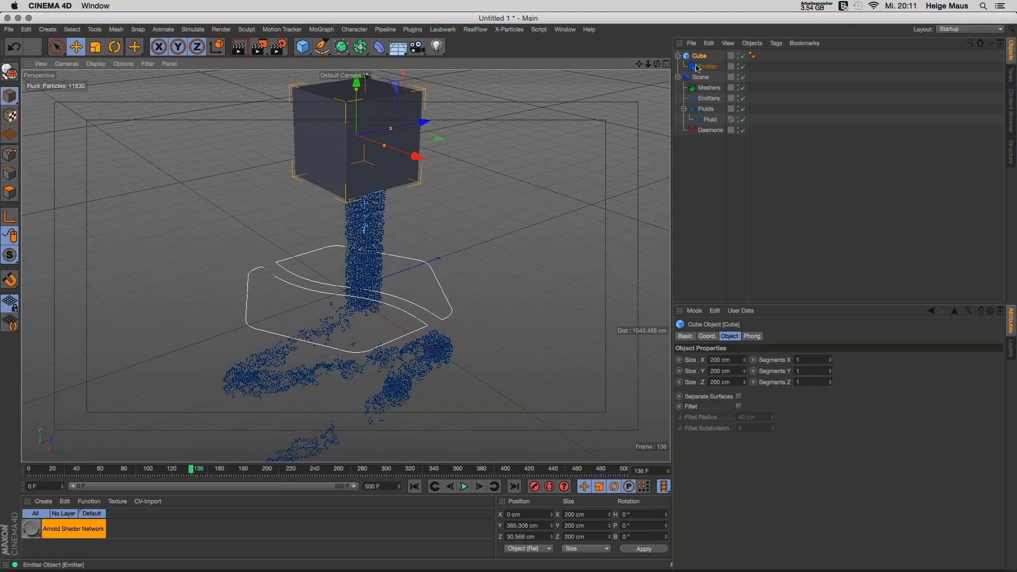
Step: Return the Emitter to the Emitters group and delete the Cube
{"action": "left_click", "coordinate": [702, 68]}
{"action": "left_click_drag", "start_coordinate": [702, 69], "coordinate": [708, 99]}
{"action": "left_click", "coordinate": [694, 153]}
{"action": "left_click", "coordinate": [699, 56]}
{"action": "key", "text": "Delete"}
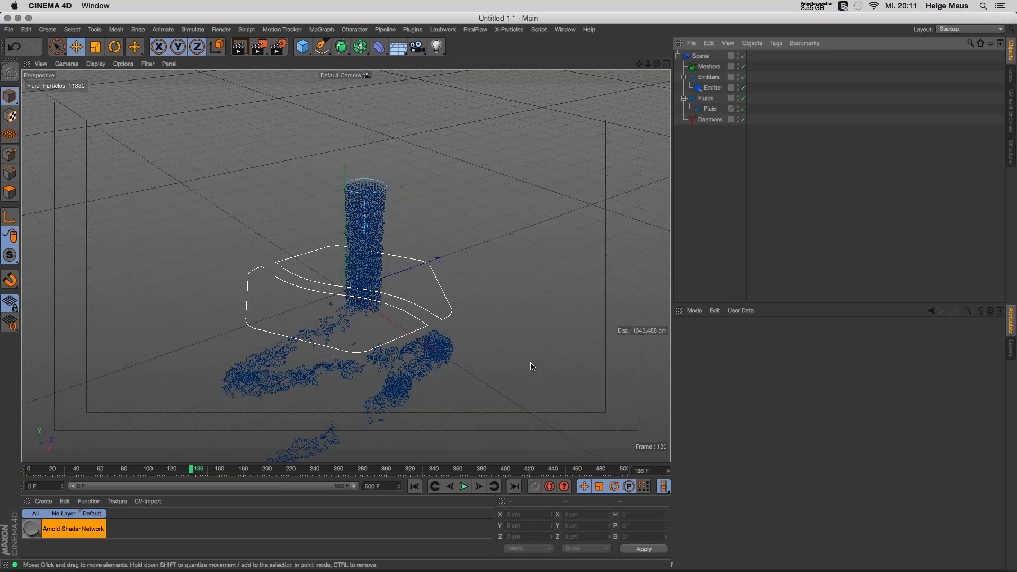
Step: Rewind to frame 0 and delete every object to start over
{"action": "left_click", "coordinate": [414, 486]}
{"action": "left_click_drag", "start_coordinate": [699, 153], "coordinate": [686, 59]}
{"action": "key", "text": "Delete"}
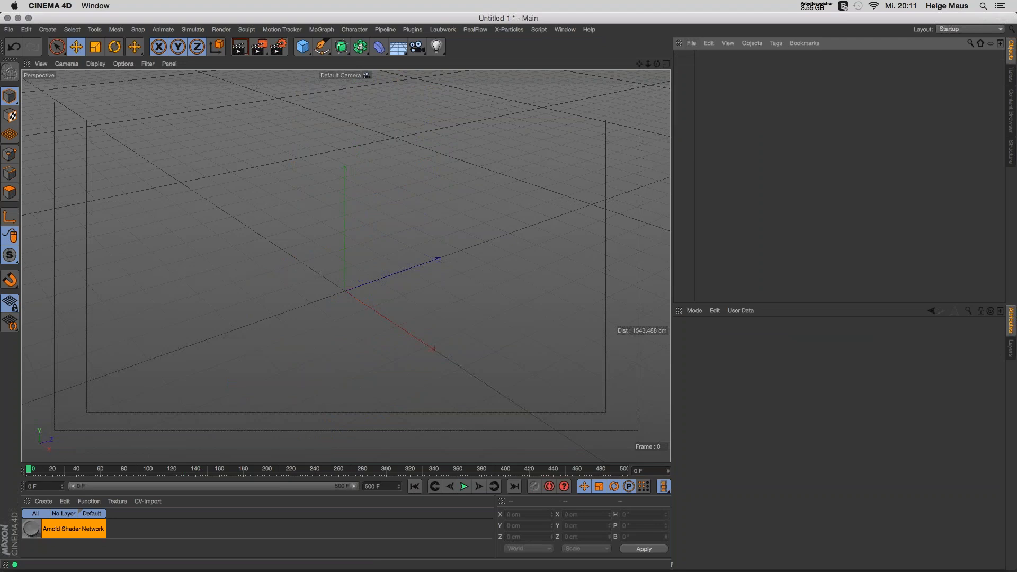
Step: Create a new Circle emitter with its RealFlow scene and fluid, then deselect everything
{"action": "left_click", "coordinate": [475, 29]}
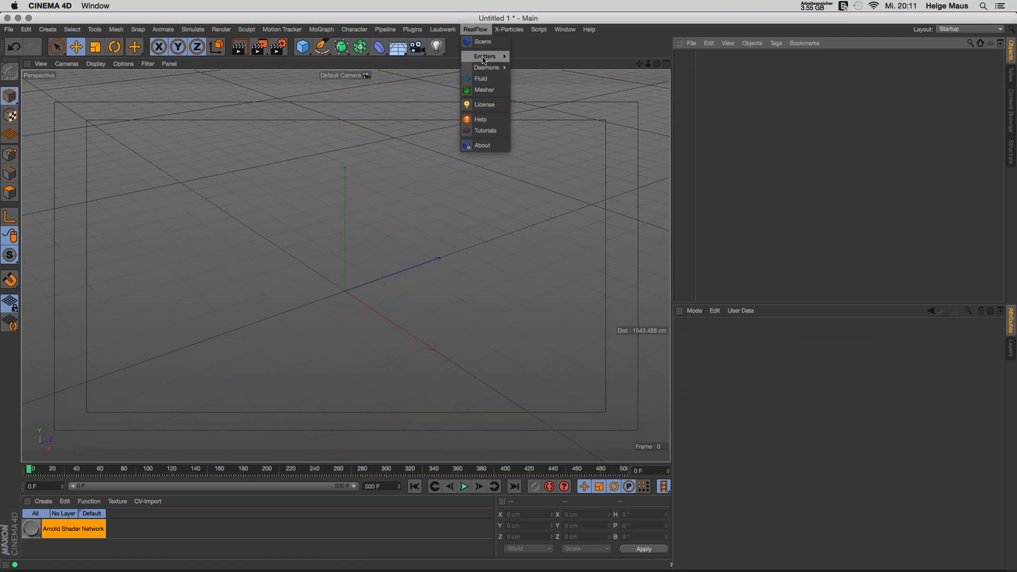
{"action": "mouse_move", "coordinate": [493, 56]}
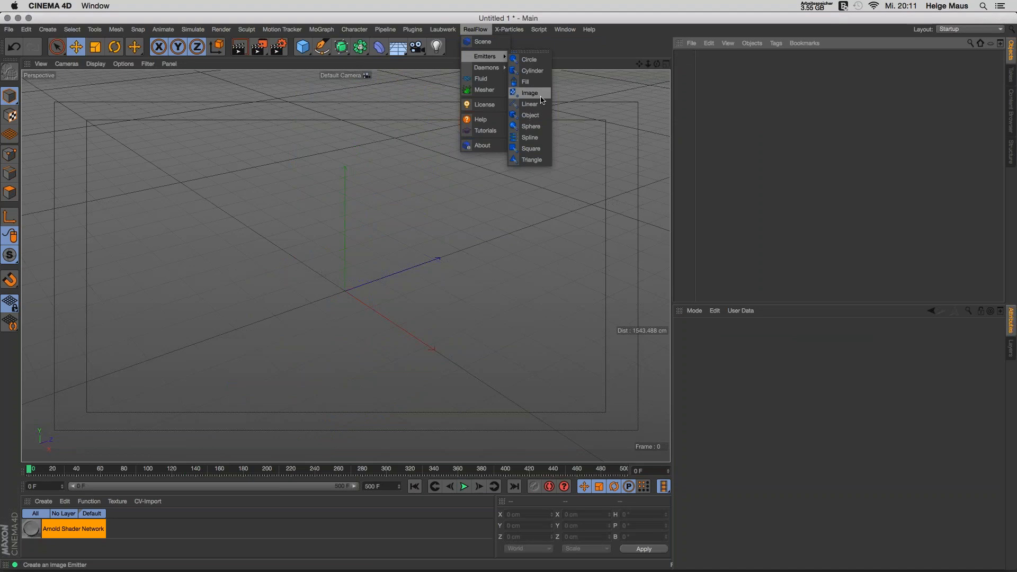
{"action": "left_click", "coordinate": [522, 60]}
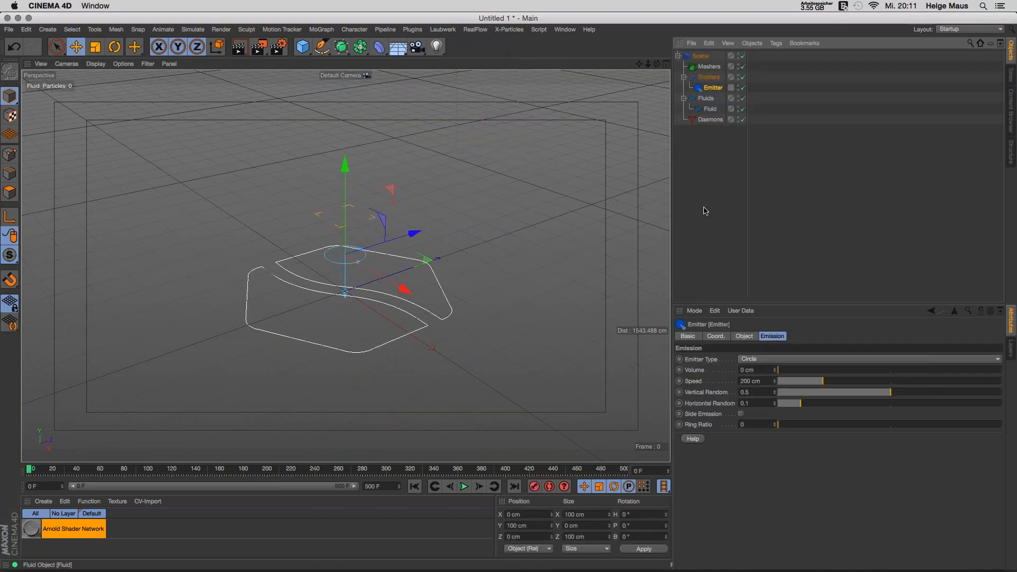
{"action": "left_click", "coordinate": [734, 199]}
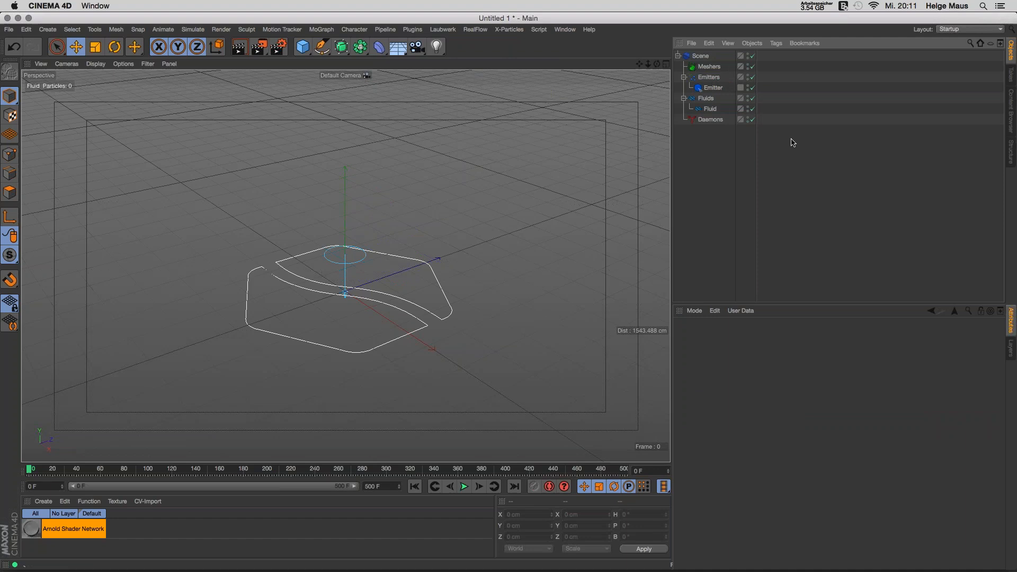
Step: Tear off the RealFlow Emitters submenu as a floating palette sized to show every type
{"action": "left_click", "coordinate": [480, 30]}
{"action": "mouse_move", "coordinate": [483, 57]}
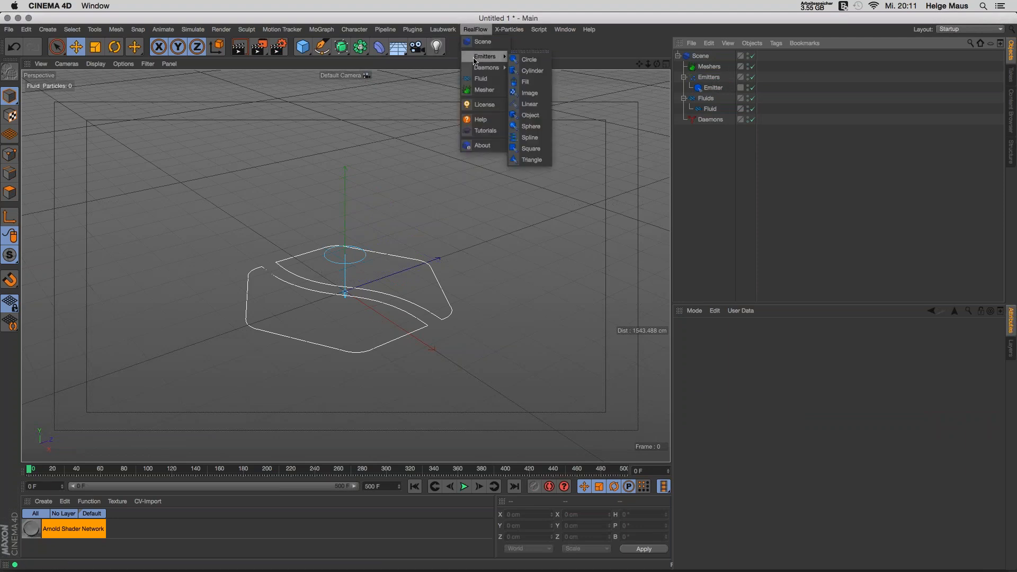
{"action": "left_click", "coordinate": [530, 51]}
{"action": "mouse_move", "coordinate": [546, 41]}
{"action": "left_mouse_down"}
{"action": "mouse_move", "coordinate": [595, 43]}
{"action": "mouse_move", "coordinate": [549, 46]}
{"action": "left_mouse_up"}
{"action": "mouse_move", "coordinate": [535, 167]}
{"action": "left_mouse_down"}
{"action": "mouse_move", "coordinate": [535, 207]}
{"action": "mouse_move", "coordinate": [549, 207]}
{"action": "mouse_move", "coordinate": [548, 174]}
{"action": "left_mouse_up"}
{"action": "left_click_drag", "start_coordinate": [548, 48], "coordinate": [634, 46]}
Step: Tear off the RealFlow Daemons list, Attractor to Wind, as a second floating palette
{"action": "left_click", "coordinate": [475, 29]}
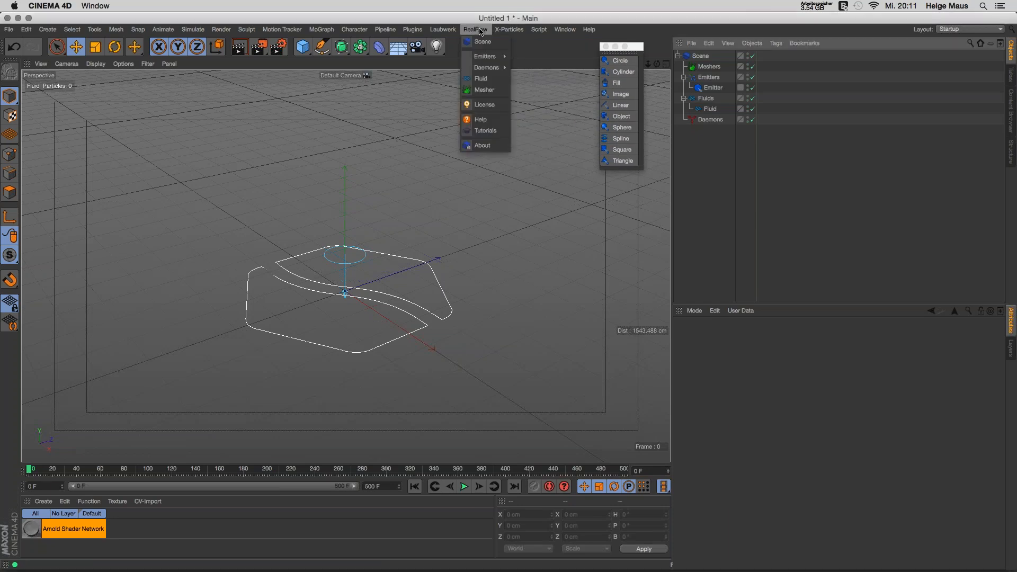
{"action": "mouse_move", "coordinate": [479, 70]}
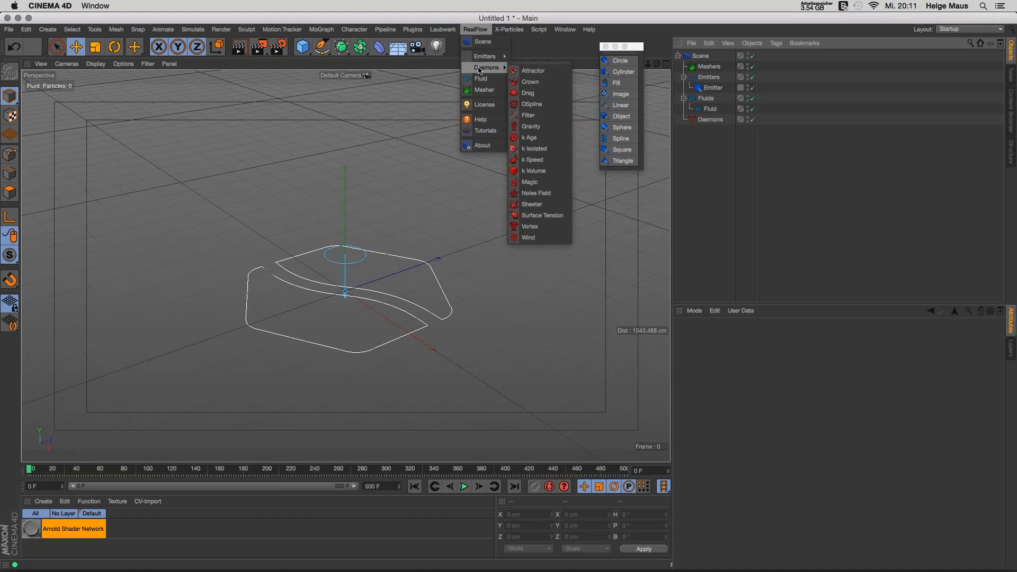
{"action": "left_click", "coordinate": [534, 63]}
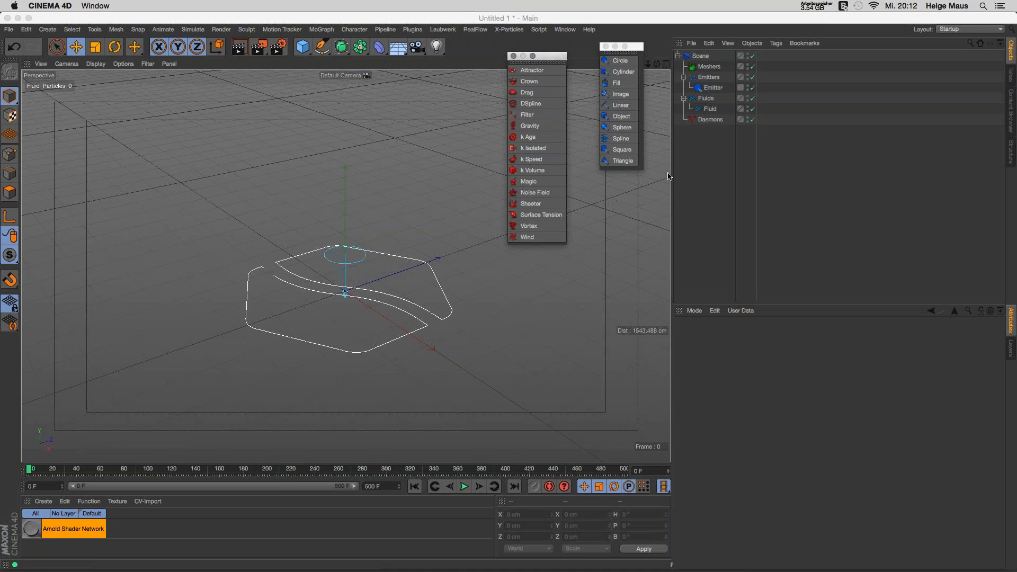
{"action": "left_click", "coordinate": [713, 88]}
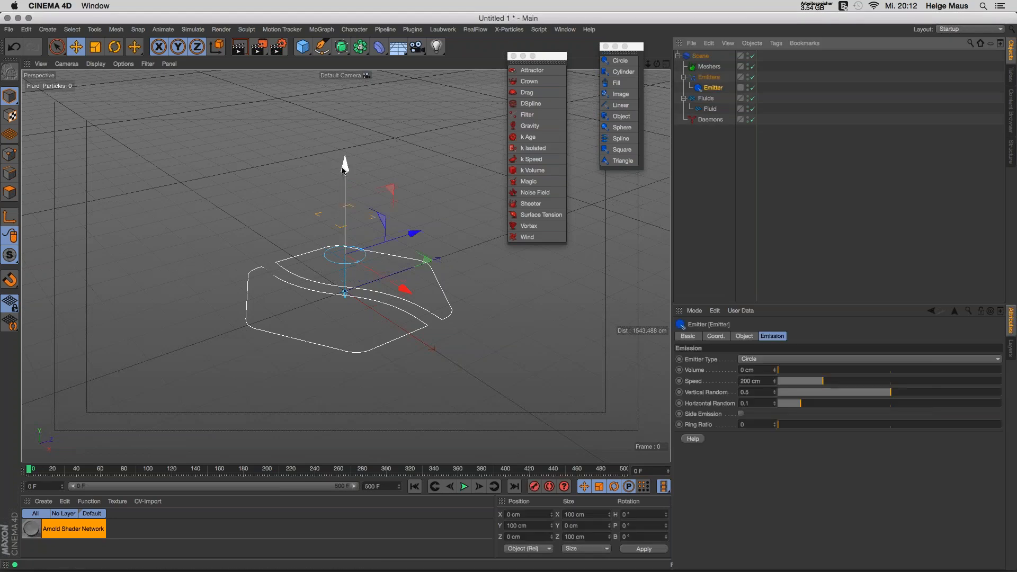
Step: Move the emitter to Y 298.8 cm, Z -72.9 cm and pitch it 89.9° to spray sideways
{"action": "left_click_drag", "start_coordinate": [344, 170], "coordinate": [342, 88]}
{"action": "left_click_drag", "start_coordinate": [407, 158], "coordinate": [388, 162]}
{"action": "key", "text": "r"}
{"action": "left_click_drag", "start_coordinate": [292, 143], "coordinate": [278, 222]}
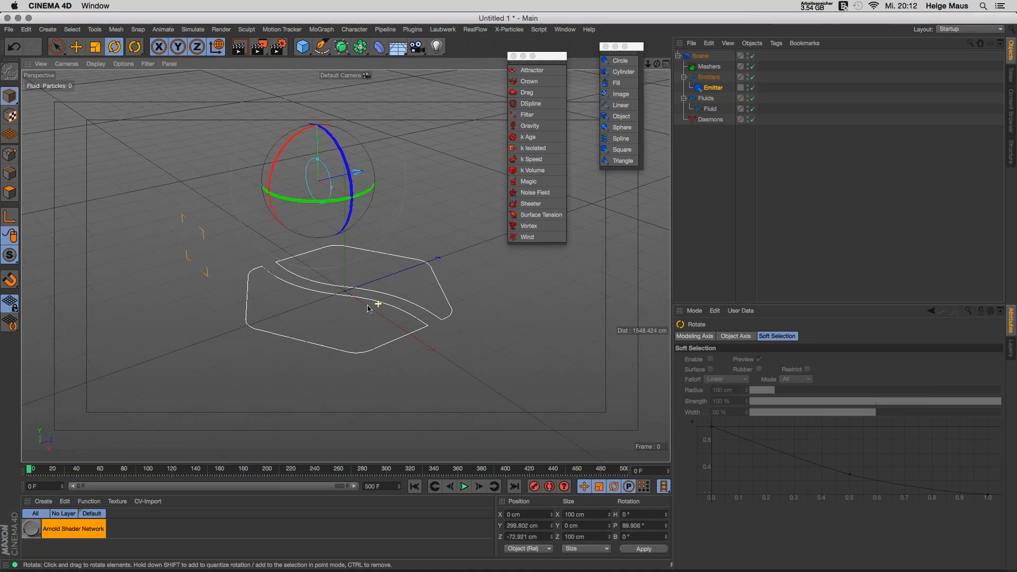
{"action": "left_click_drag", "start_coordinate": [369, 309], "coordinate": [286, 298], "text": "alt"}
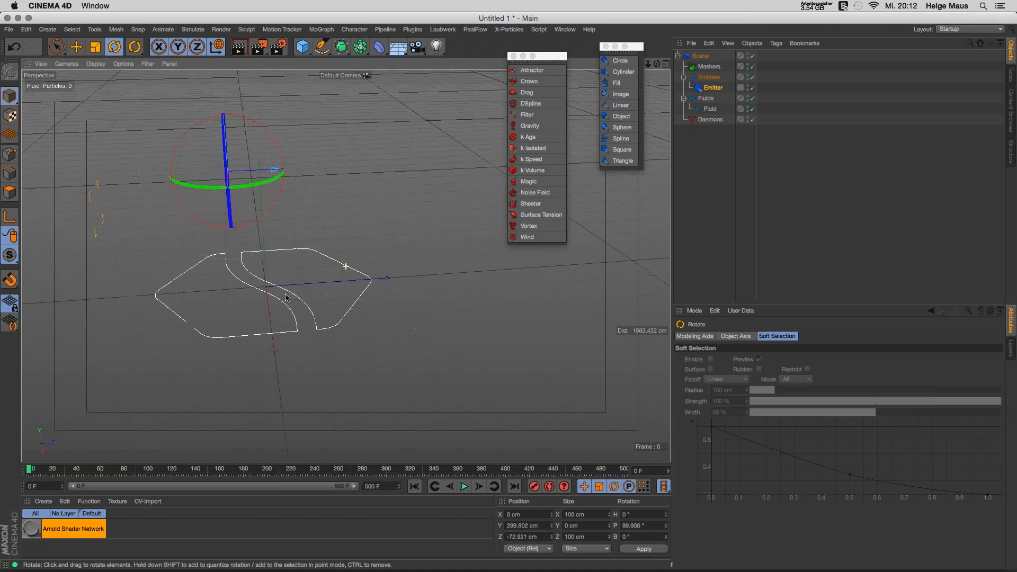
{"action": "key", "text": "space"}
Step: Set the scene's end frame to 1000
{"action": "double_click", "coordinate": [377, 486]}
{"action": "type", "text": "1000"}
{"action": "key", "text": "Return"}
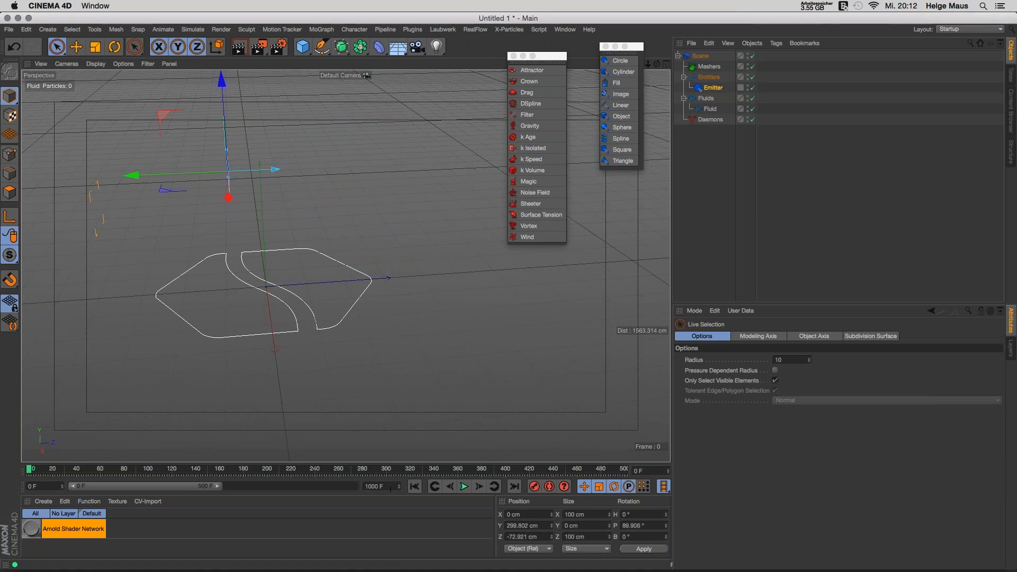
Step: Play to frame 145 to watch the sideways stream, then add a Gravity daemon
{"action": "left_click", "coordinate": [462, 486]}
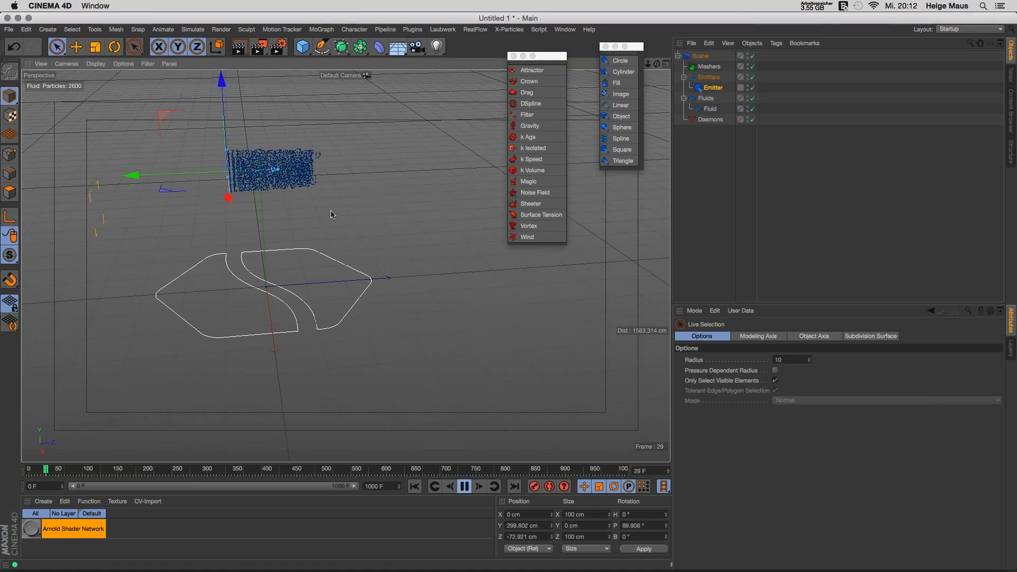
{"action": "left_click_drag", "start_coordinate": [331, 214], "coordinate": [446, 332], "text": "alt"}
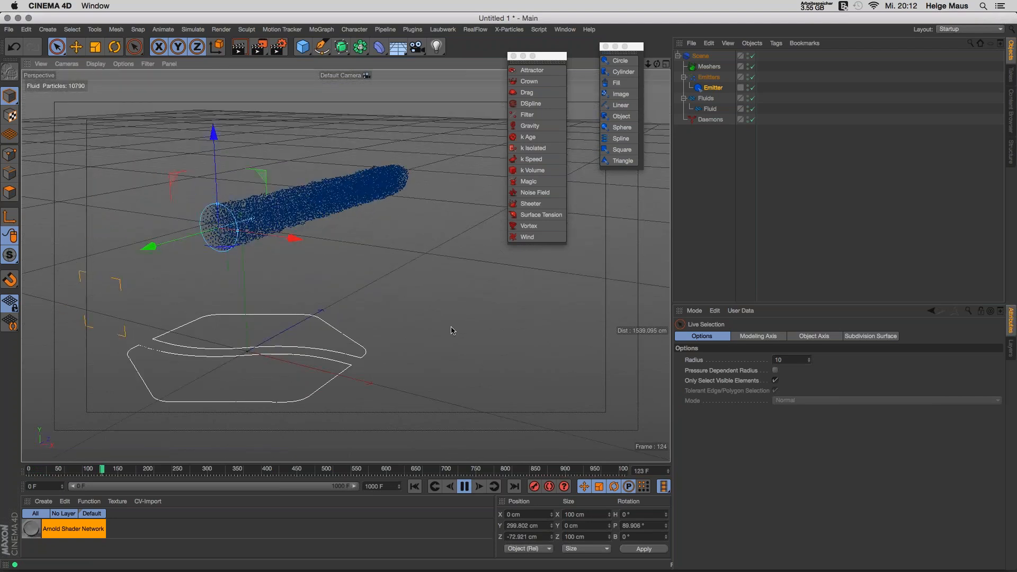
{"action": "left_click", "coordinate": [465, 486]}
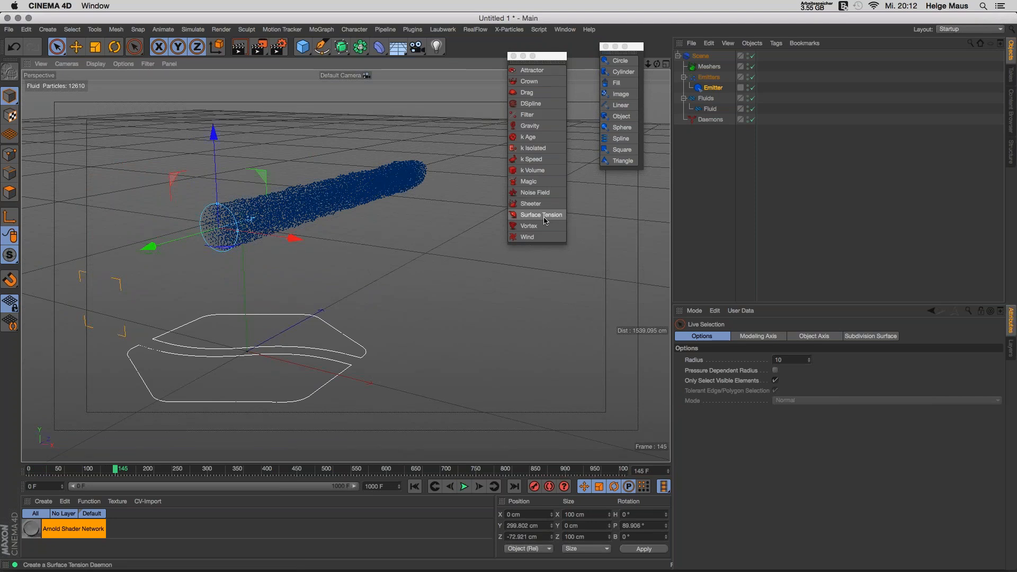
{"action": "left_click", "coordinate": [527, 127]}
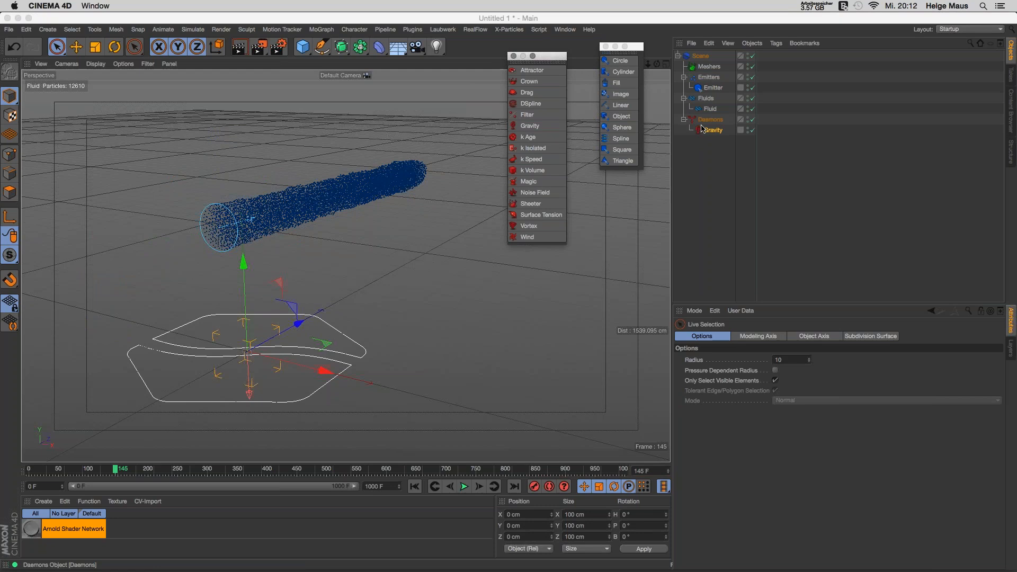
Step: Replay the fluid from the start and stop at frame 39 to see the stream falling under gravity
{"action": "left_click", "coordinate": [414, 487]}
{"action": "left_click", "coordinate": [464, 487]}
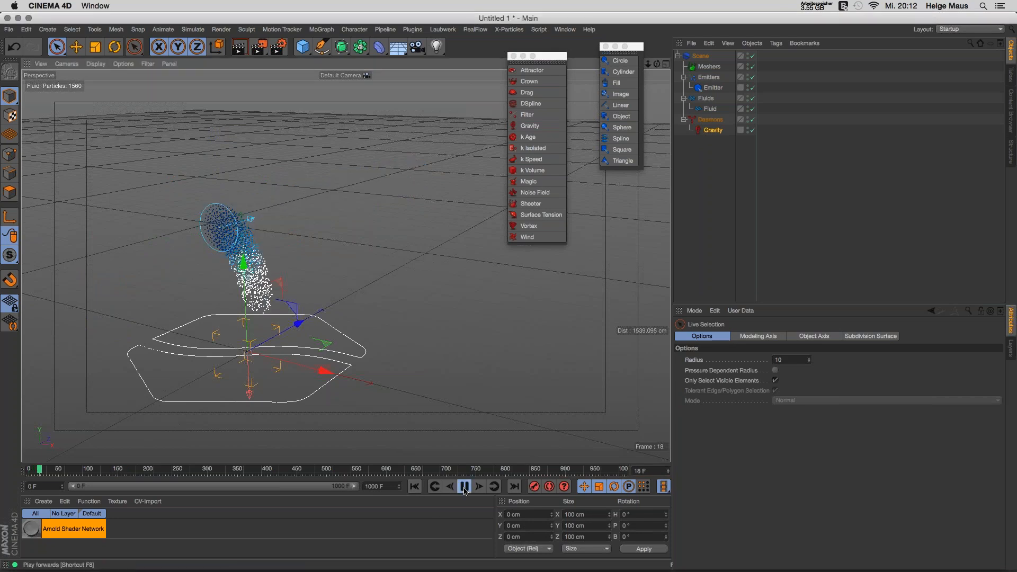
{"action": "left_click", "coordinate": [464, 487]}
{"action": "mouse_move", "coordinate": [300, 364]}
{"action": "left_mouse_down", "text": "alt"}
{"action": "mouse_move", "coordinate": [335, 323]}
{"action": "mouse_move", "coordinate": [337, 418]}
{"action": "left_mouse_up", "text": "alt"}
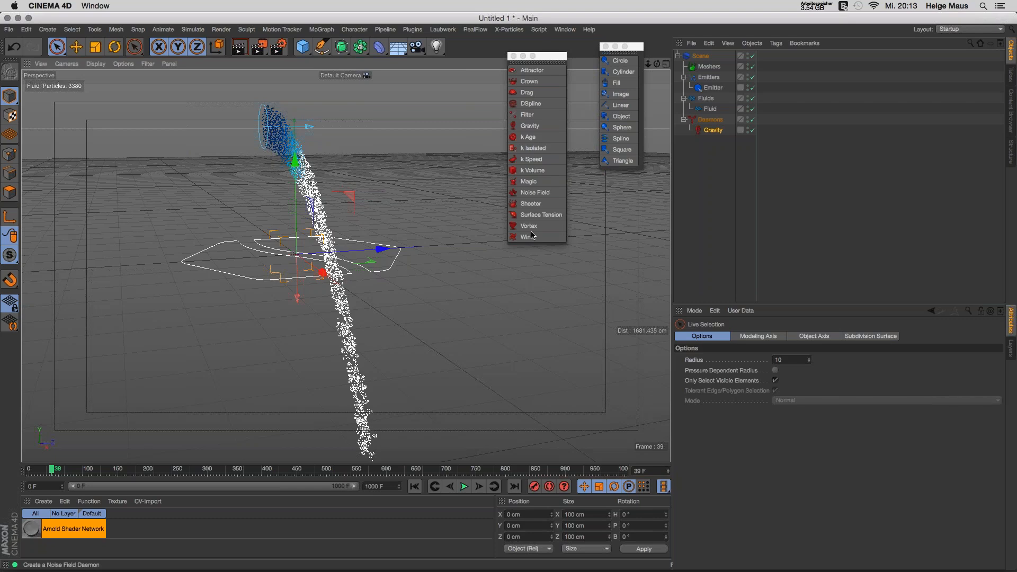
Step: Clear the selection, rewind the simulation to frame 0, and frame the view on the emitter
{"action": "left_click", "coordinate": [704, 182]}
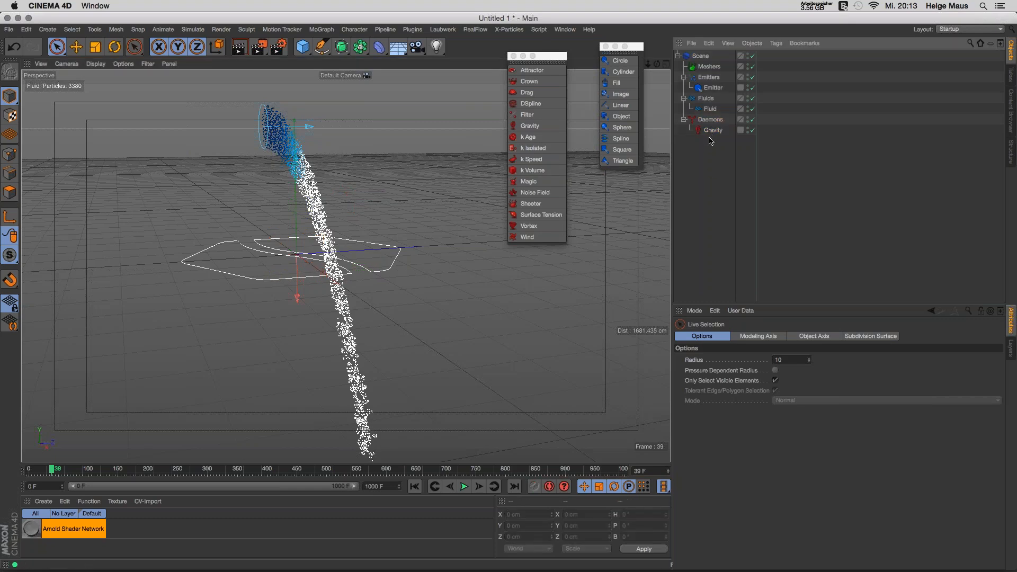
{"action": "left_click", "coordinate": [415, 486]}
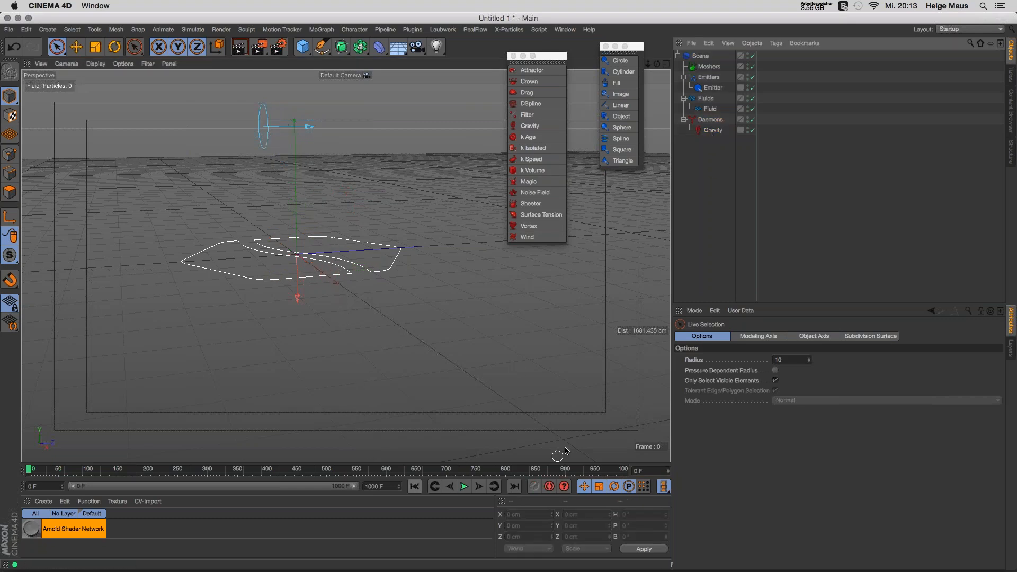
{"action": "left_click_drag", "start_coordinate": [370, 303], "coordinate": [374, 327], "text": "alt"}
{"action": "middle_click_drag", "start_coordinate": [364, 278], "coordinate": [366, 305], "text": "alt"}
{"action": "left_click_drag", "start_coordinate": [367, 304], "coordinate": [379, 304], "text": "alt"}
{"action": "left_click", "coordinate": [475, 29]}
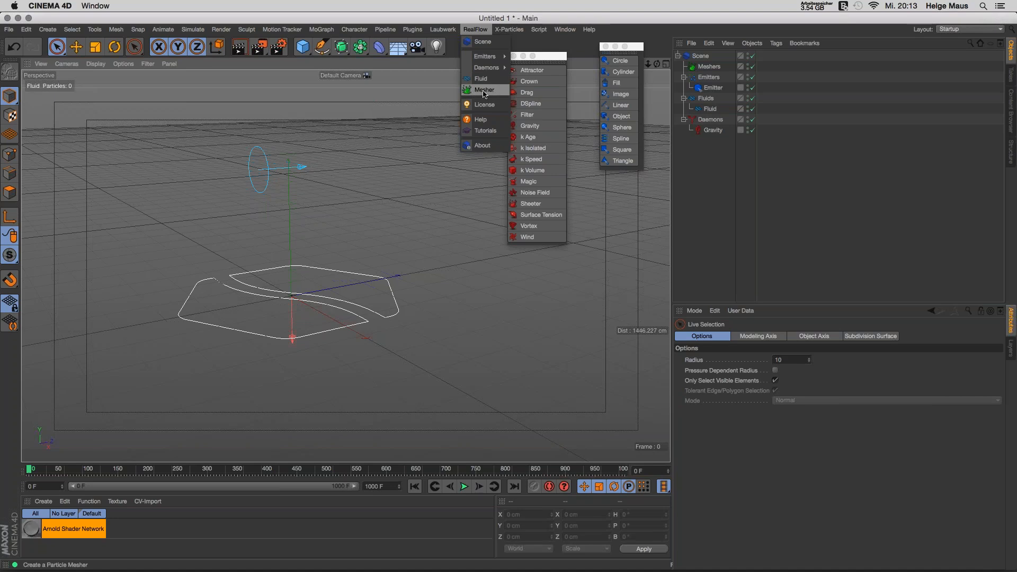
Step: From a lower view, play the gravity-driven stream and stop at frame 24
{"action": "left_click", "coordinate": [721, 187]}
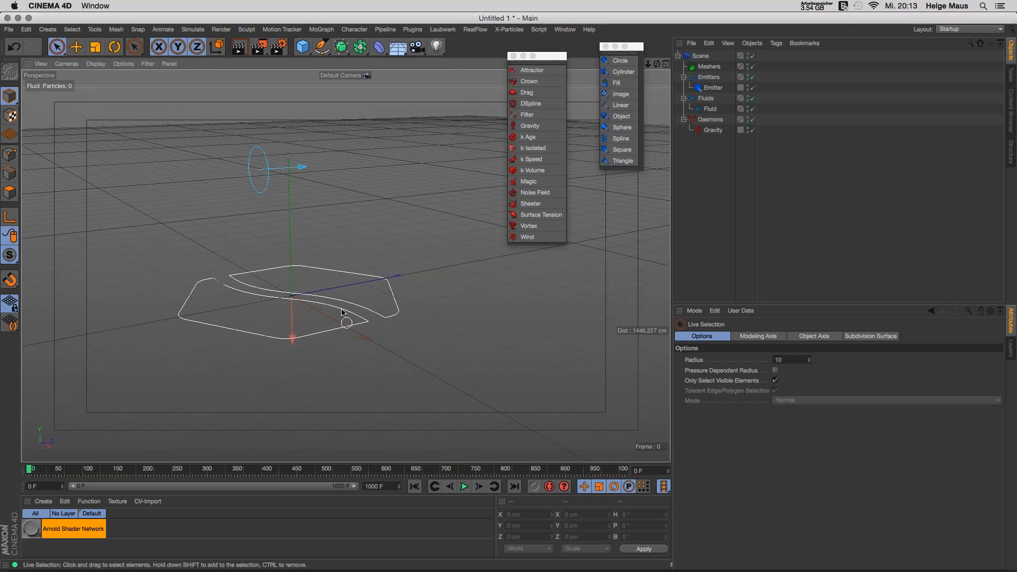
{"action": "left_click_drag", "start_coordinate": [344, 310], "coordinate": [334, 330], "text": "alt"}
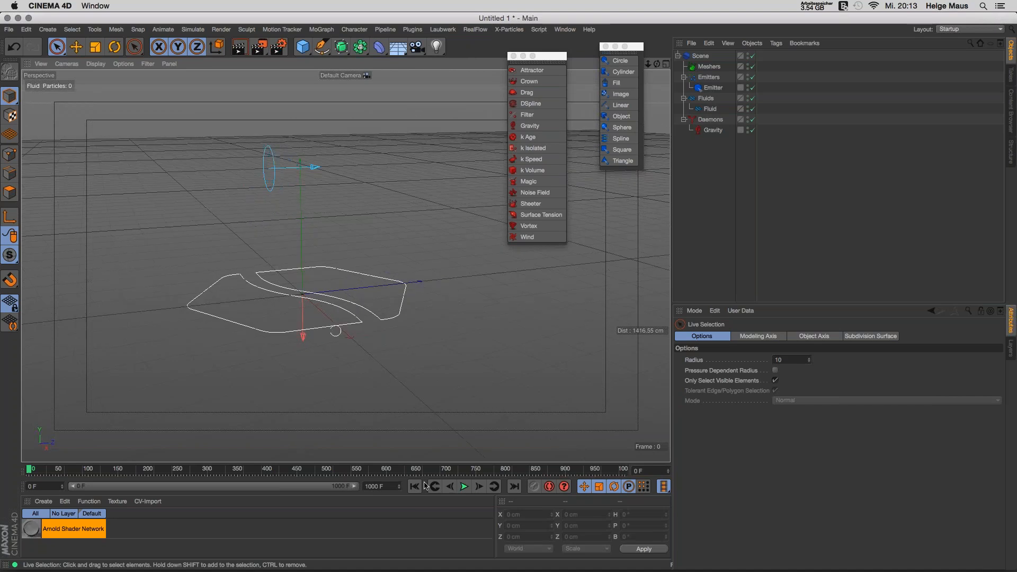
{"action": "left_click", "coordinate": [464, 487]}
{"action": "left_click", "coordinate": [464, 488]}
Step: Test-render frame 24 in the viewport, then add a RealFlow Mesher
{"action": "key", "text": "super+r"}
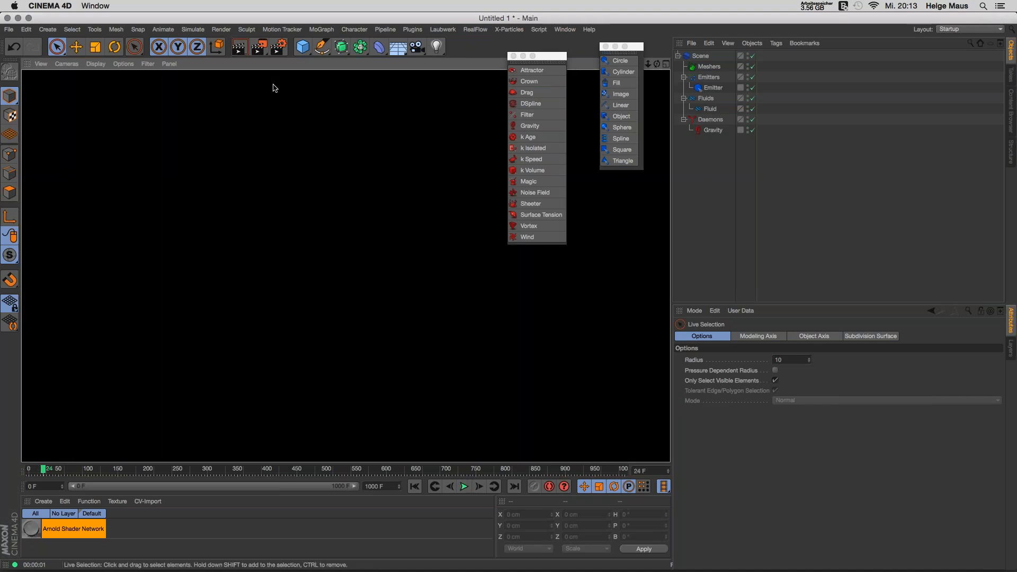
{"action": "left_click", "coordinate": [691, 210]}
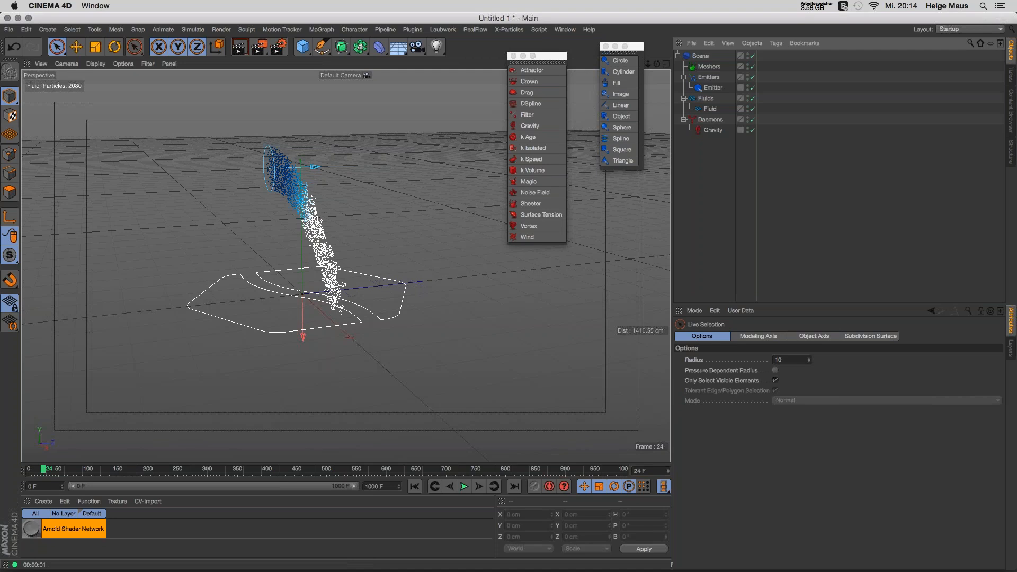
{"action": "left_click", "coordinate": [475, 30]}
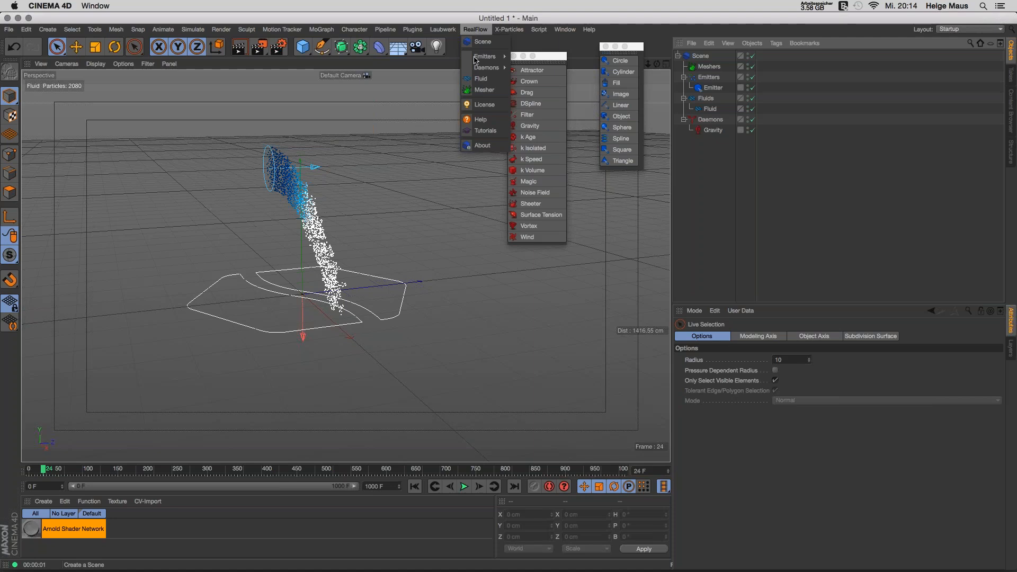
{"action": "left_click", "coordinate": [484, 89]}
Step: Check the Mesher's Channels and Object settings, then replay to frame 26 and zoom in on the meshed stream
{"action": "left_click", "coordinate": [708, 78]}
{"action": "left_click", "coordinate": [746, 335]}
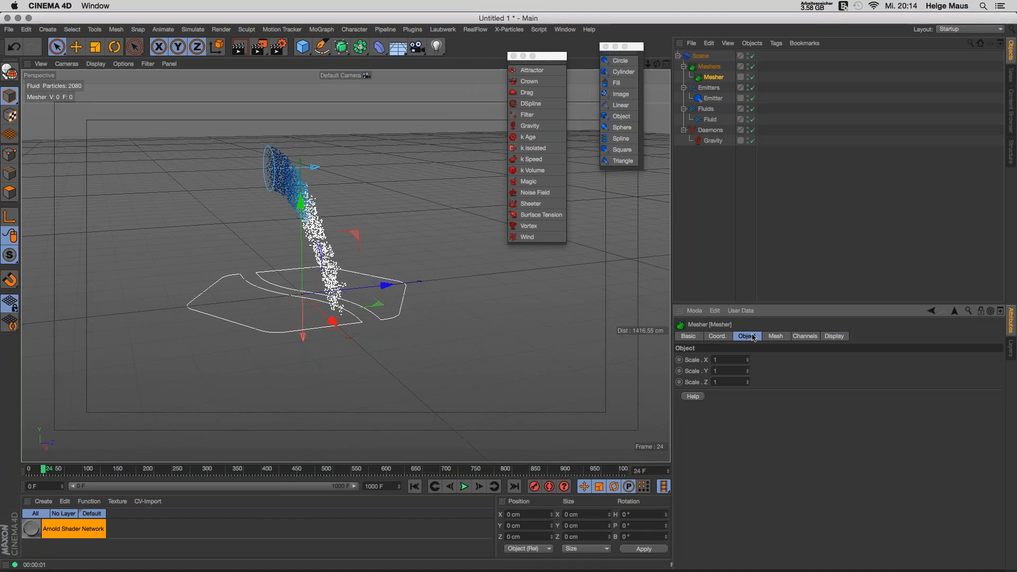
{"action": "left_click", "coordinate": [415, 486]}
{"action": "left_click", "coordinate": [464, 487]}
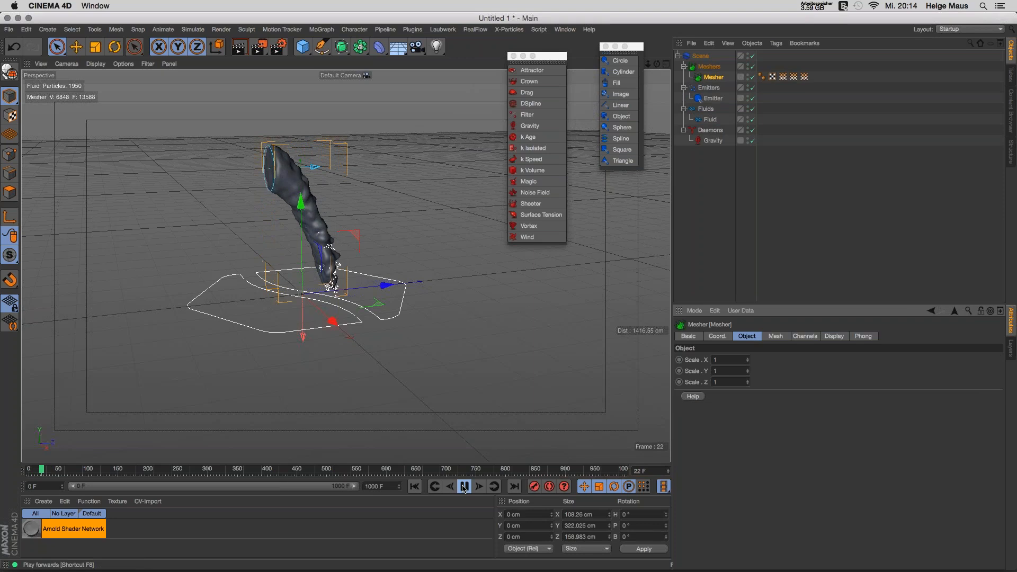
{"action": "left_click", "coordinate": [463, 488]}
{"action": "left_click_drag", "start_coordinate": [336, 245], "coordinate": [360, 240], "text": "alt"}
{"action": "right_click_drag", "start_coordinate": [358, 238], "coordinate": [431, 232], "text": "alt"}
Step: Switch the viewport to Gouraud Shading (Lines) to inspect the fluid mesh, then rewind to frame 0
{"action": "key", "text": "n"}
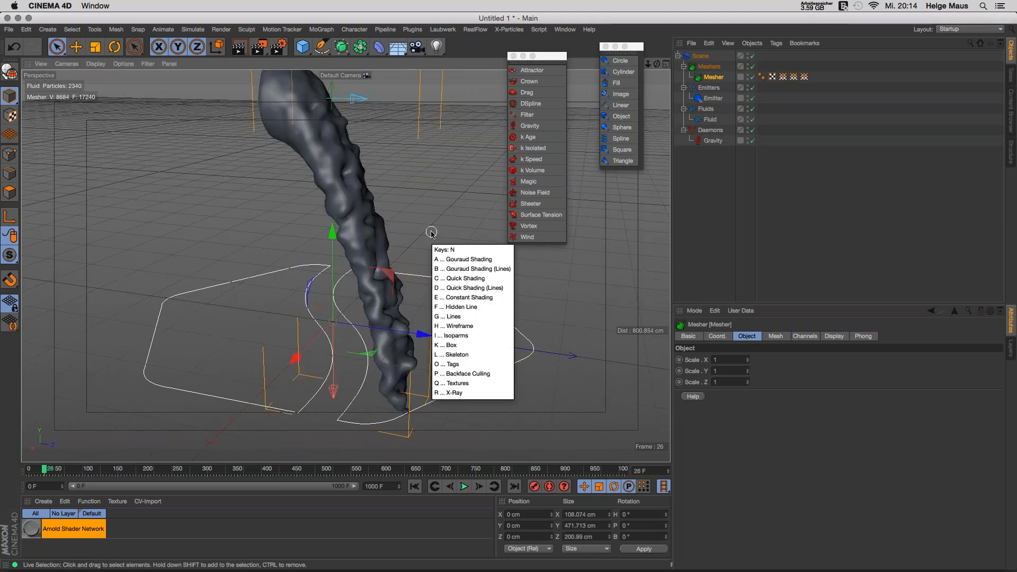
{"action": "key", "text": "b"}
{"action": "mouse_move", "coordinate": [358, 241]}
{"action": "left_mouse_down", "text": "alt"}
{"action": "mouse_move", "coordinate": [250, 245]}
{"action": "mouse_move", "coordinate": [309, 207]}
{"action": "mouse_move", "coordinate": [266, 220]}
{"action": "mouse_move", "coordinate": [272, 238]}
{"action": "left_mouse_up", "text": "alt"}
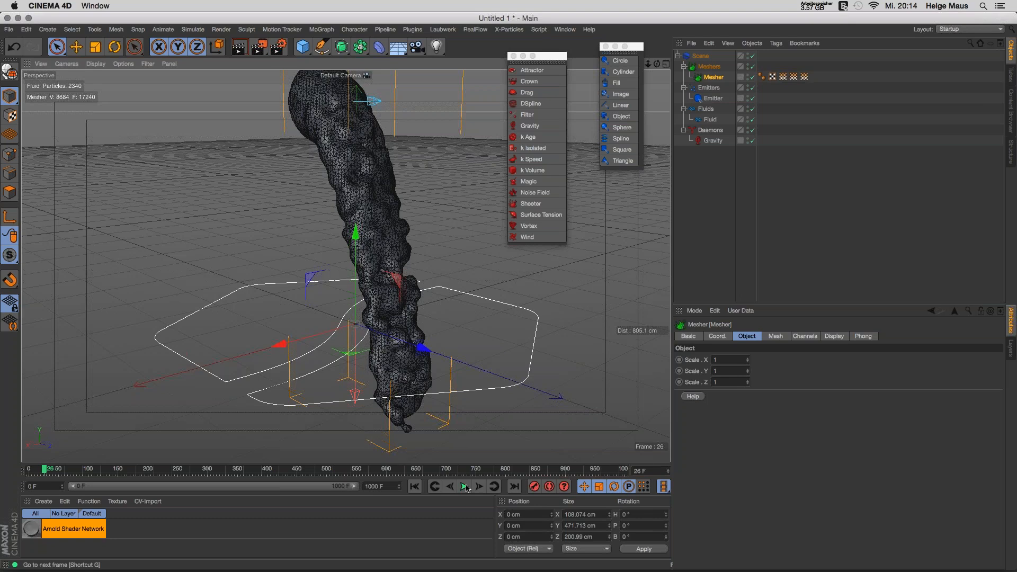
{"action": "left_click", "coordinate": [414, 486]}
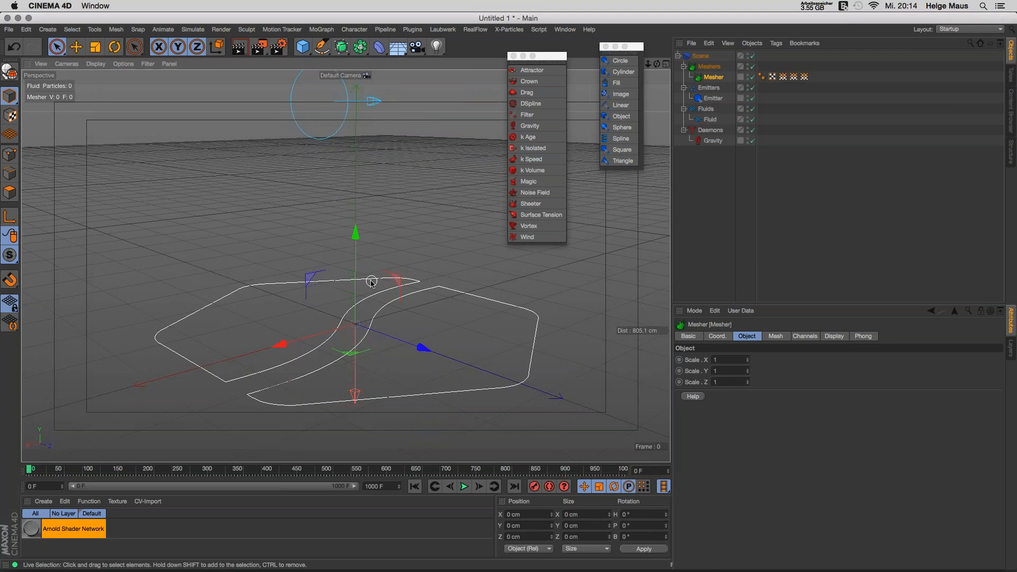
Step: Set the viewport to plain Gouraud Shading and play the meshed stream on to frame 31
{"action": "left_click_drag", "start_coordinate": [371, 281], "coordinate": [423, 339], "text": "alt"}
{"action": "left_click", "coordinate": [465, 487]}
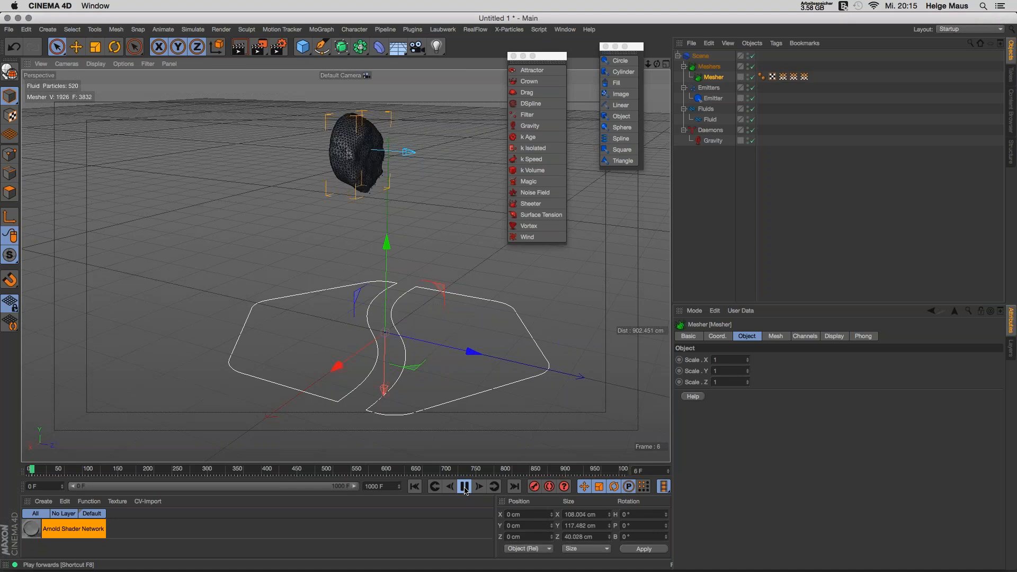
{"action": "left_click", "coordinate": [464, 488]}
{"action": "key", "text": "n"}
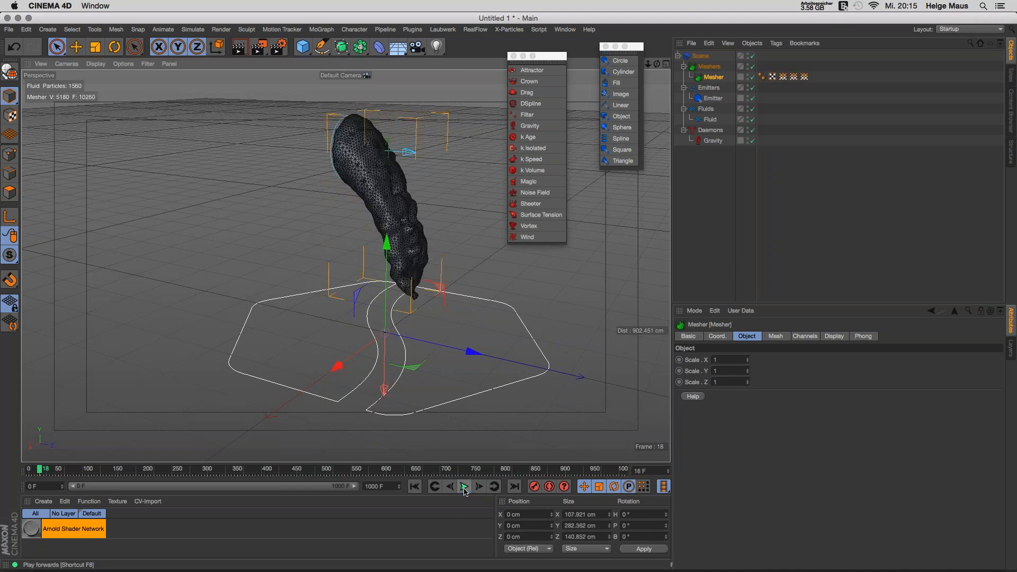
{"action": "key", "text": "a"}
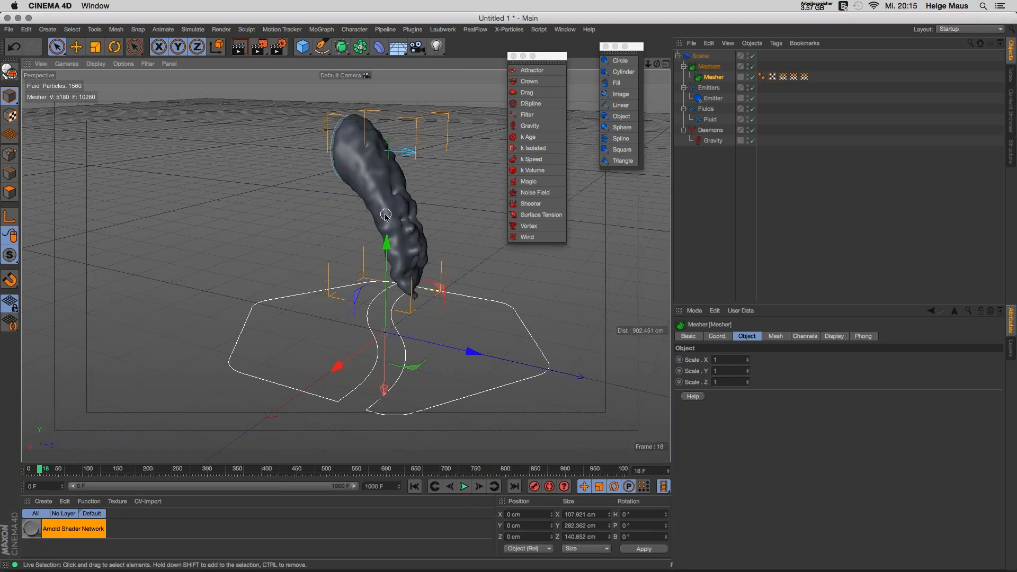
{"action": "left_click", "coordinate": [464, 487]}
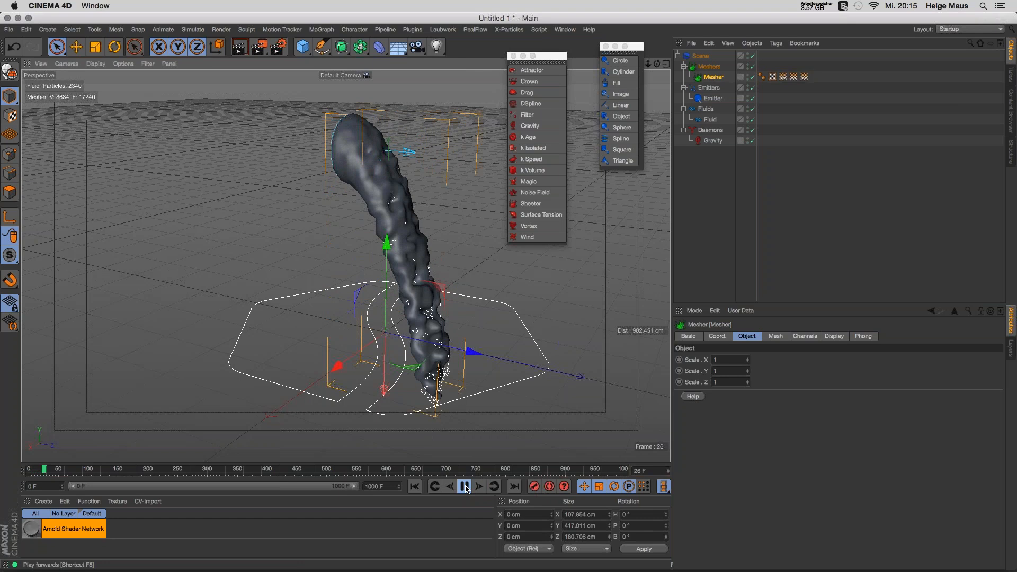
{"action": "left_click", "coordinate": [465, 486]}
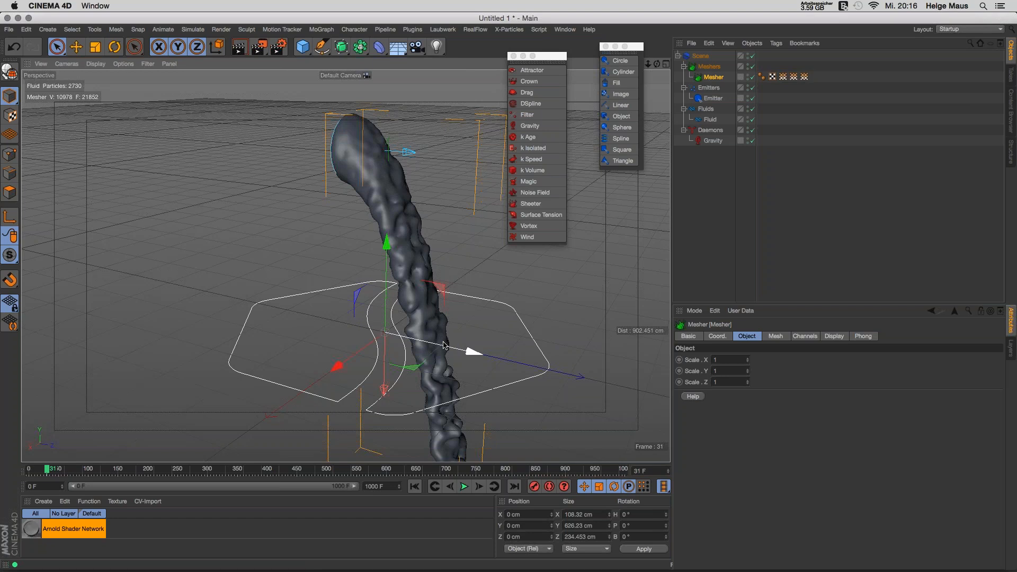
{"action": "left_click", "coordinate": [479, 30]}
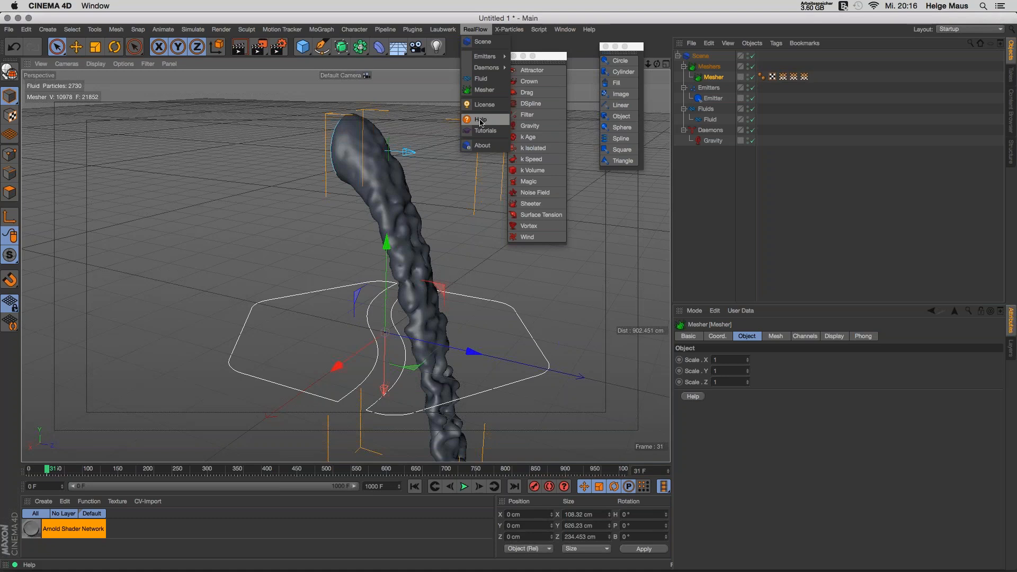
Step: Review the Mesher's Mesh tab, rewind to frame 0, and switch the Mesher off
{"action": "left_click", "coordinate": [711, 176]}
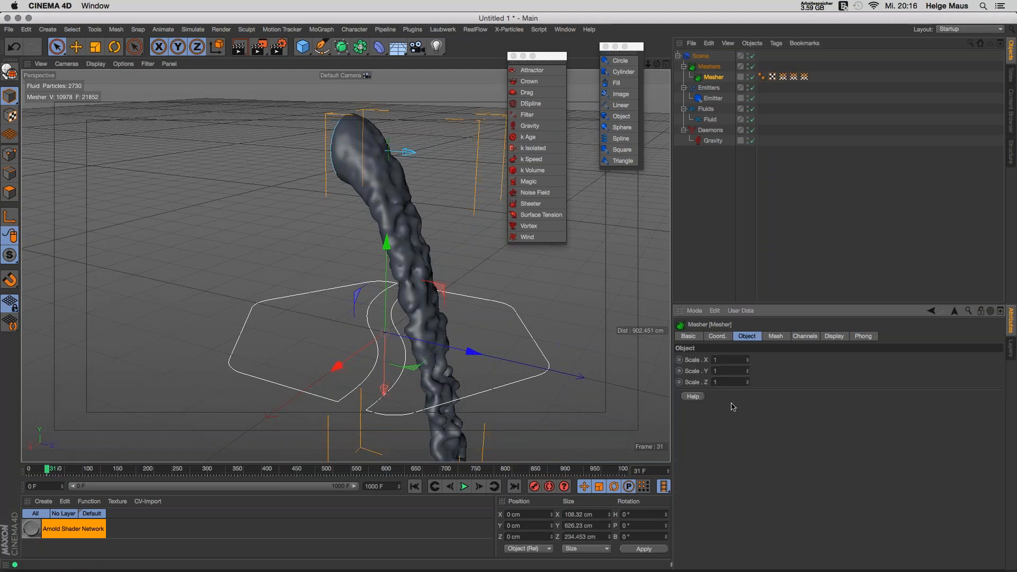
{"action": "left_click", "coordinate": [775, 336]}
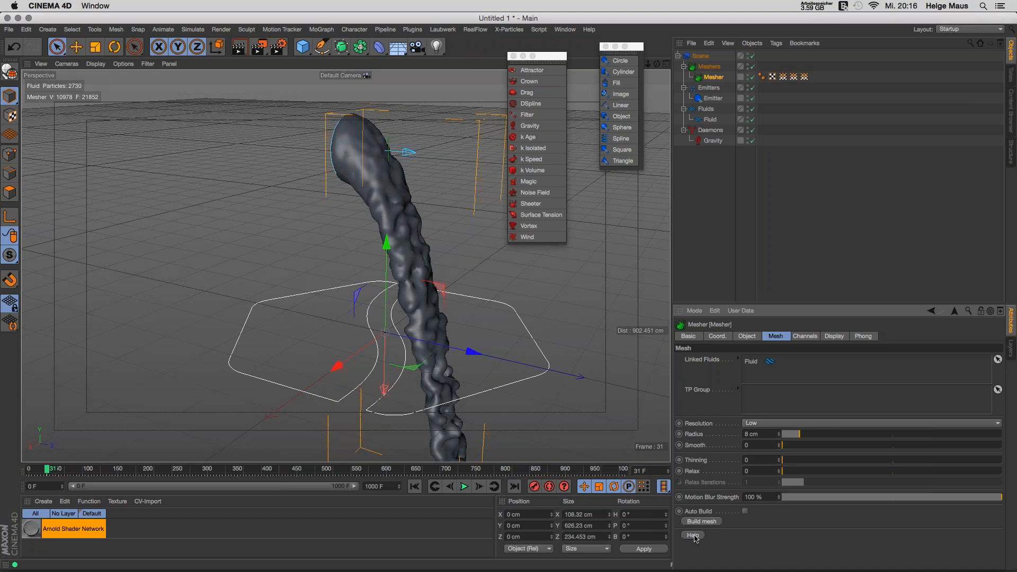
{"action": "left_click", "coordinate": [483, 31]}
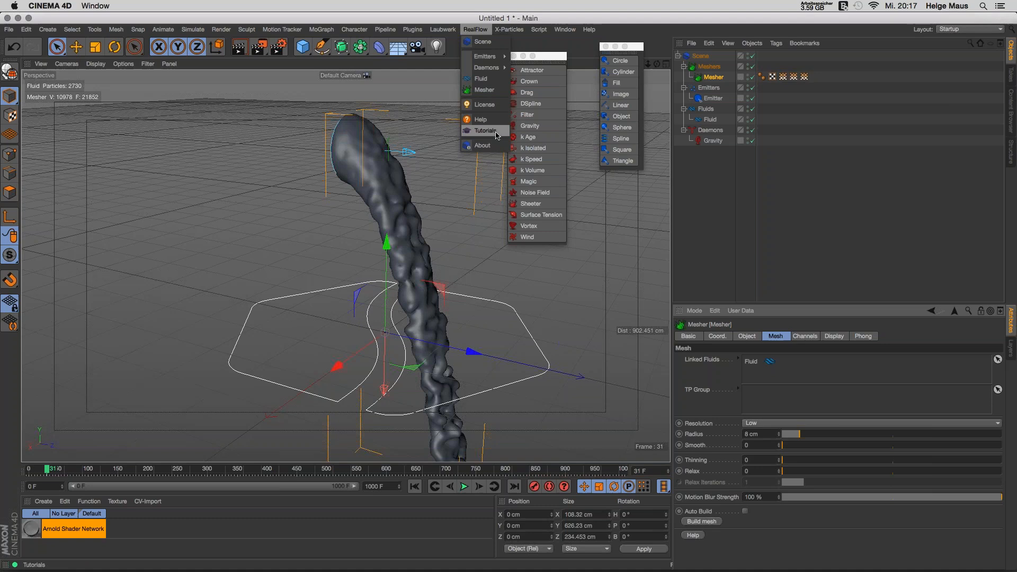
{"action": "left_click", "coordinate": [724, 176]}
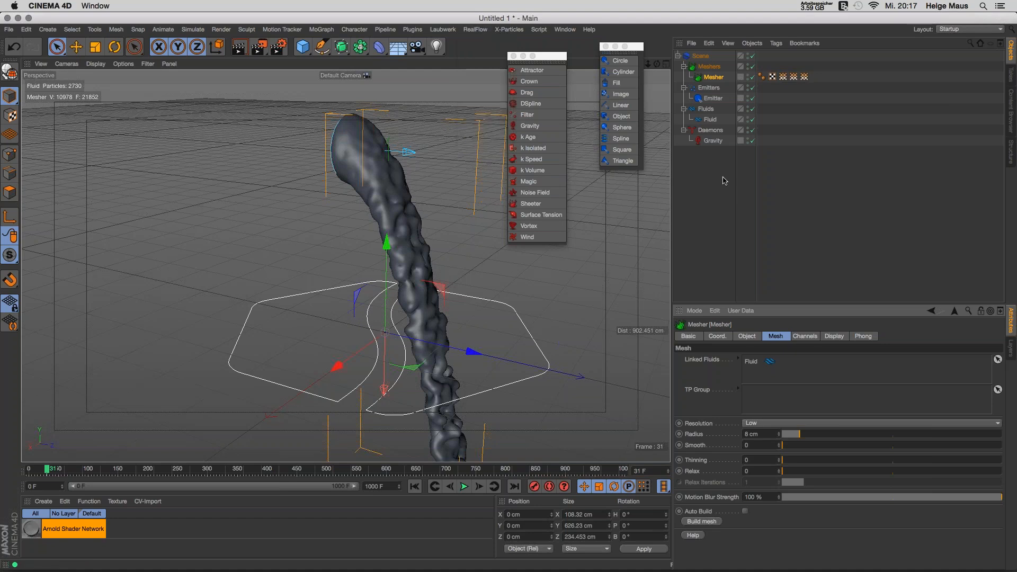
{"action": "left_click", "coordinate": [414, 487]}
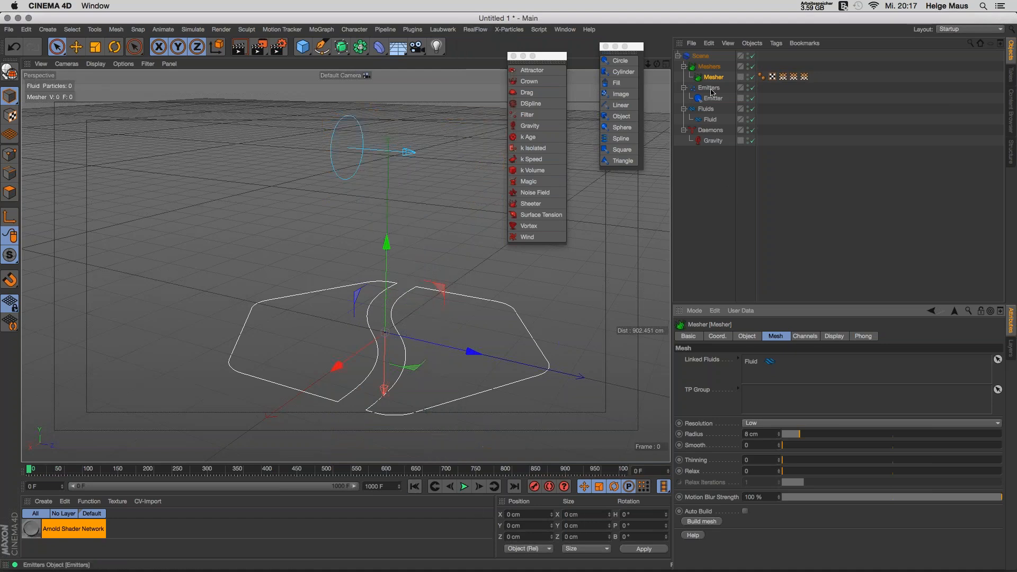
{"action": "left_click", "coordinate": [752, 76]}
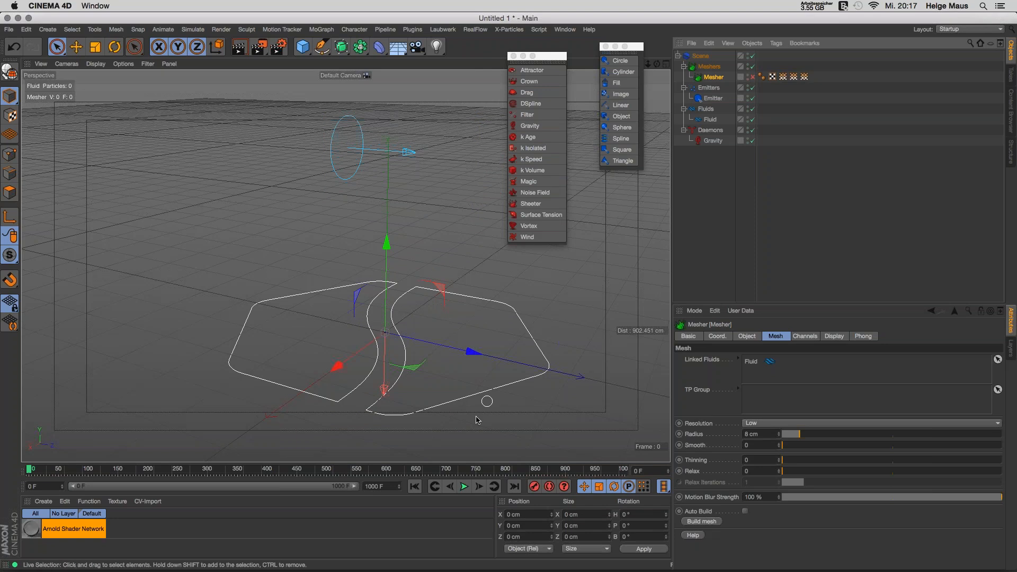
Step: Add a 100 cm Sphere and move it along Z and up into the falling stream
{"action": "left_click_drag", "start_coordinate": [411, 324], "coordinate": [408, 298], "text": "alt"}
{"action": "left_click", "coordinate": [464, 486]}
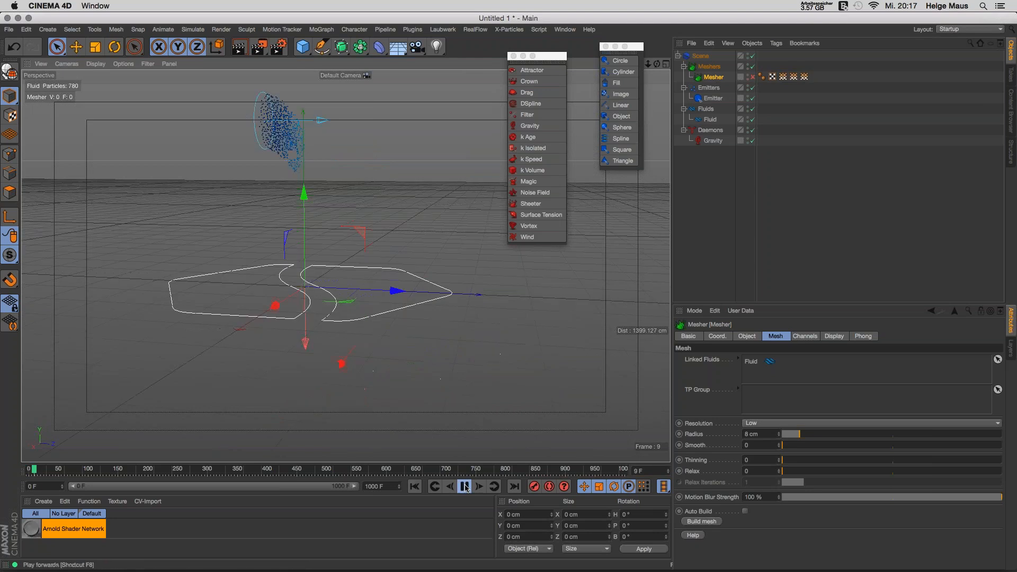
{"action": "left_click", "coordinate": [464, 486]}
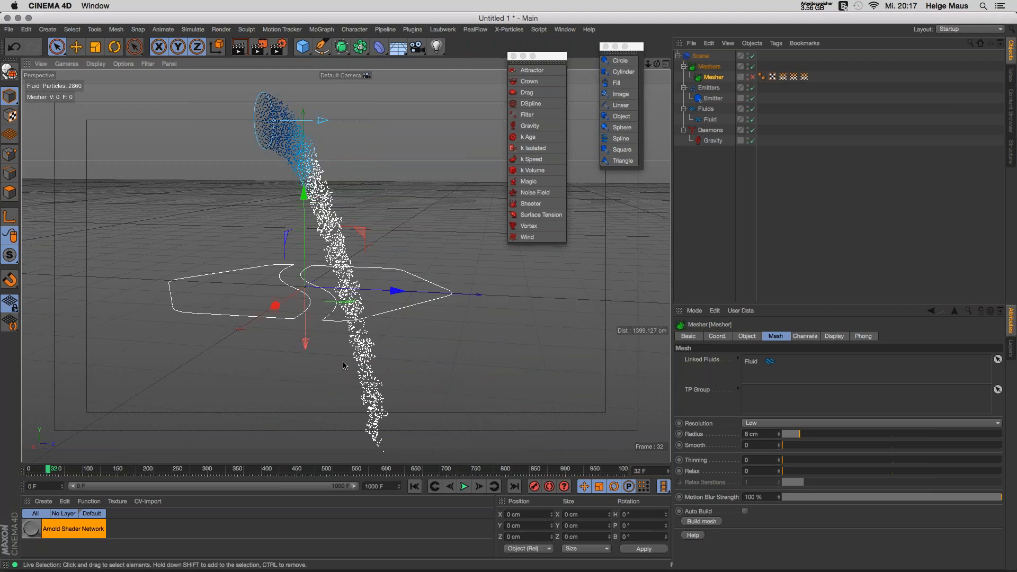
{"action": "left_click", "coordinate": [302, 47]}
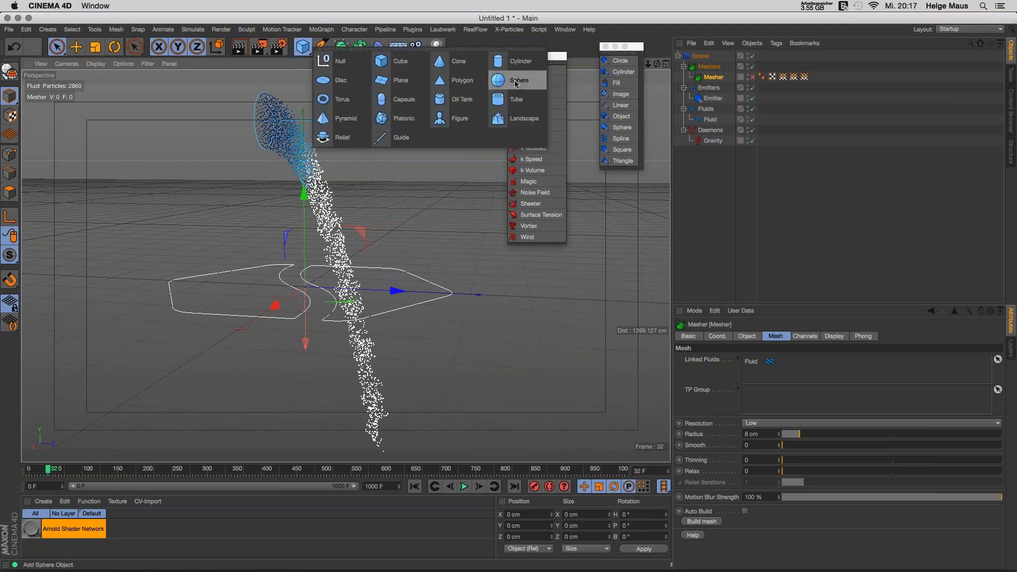
{"action": "left_click", "coordinate": [498, 80]}
{"action": "left_click_drag", "start_coordinate": [397, 291], "coordinate": [435, 292]}
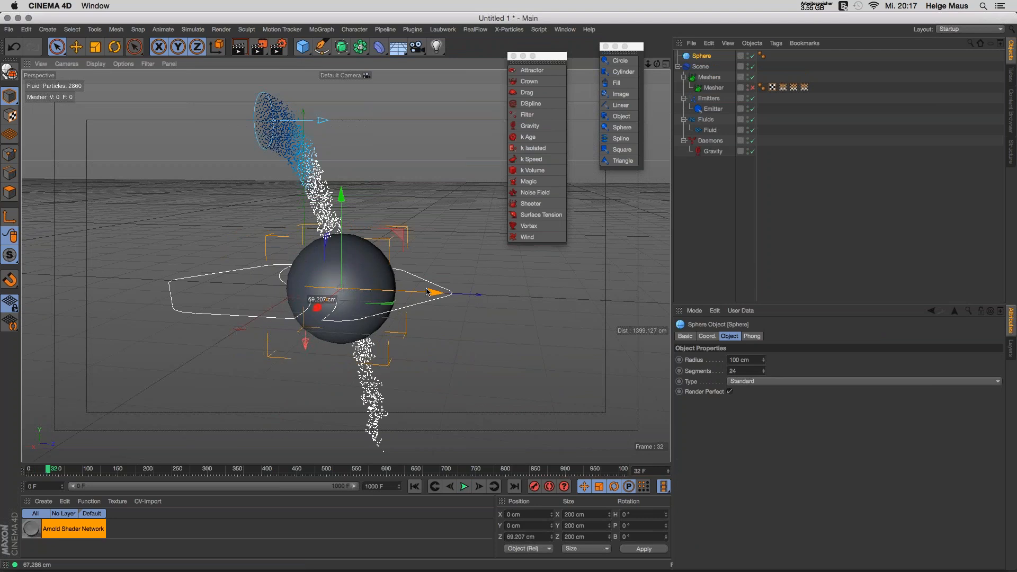
{"action": "left_click_drag", "start_coordinate": [340, 195], "coordinate": [341, 180]}
Step: Replay the simulation from the start to frame 25 with the sphere in the stream's path
{"action": "left_click", "coordinate": [430, 486]}
{"action": "left_click", "coordinate": [463, 487]}
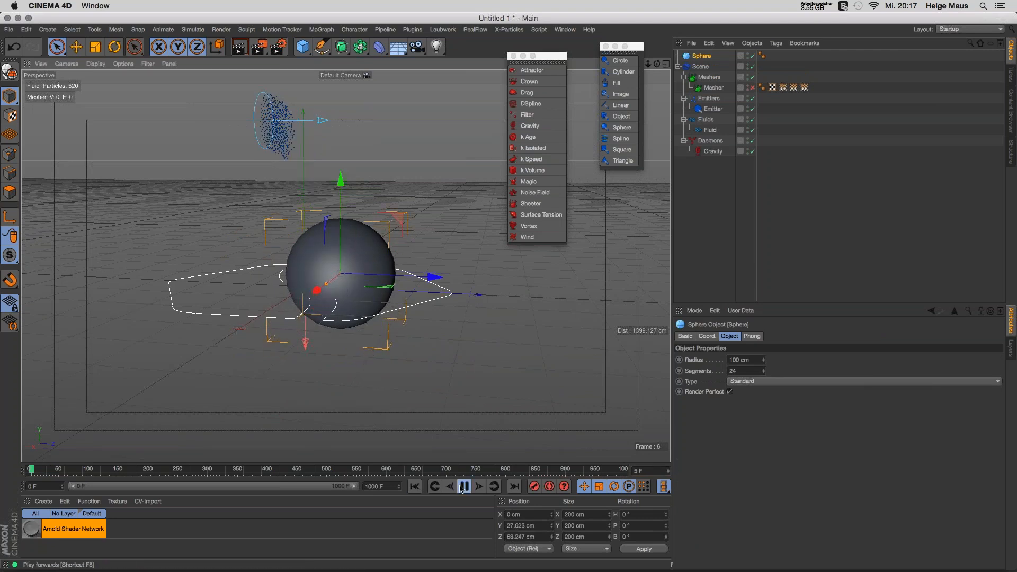
{"action": "left_click", "coordinate": [463, 486]}
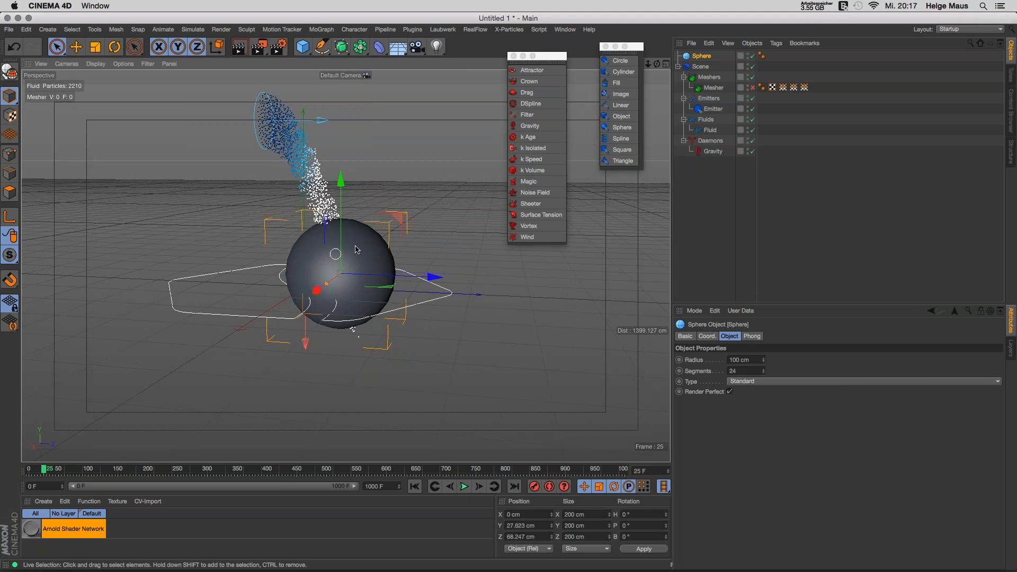
{"action": "left_click", "coordinate": [687, 55]}
Step: Tag the Sphere as a RealFlow Collider, collapse its Interaction and Volume groups, and replay from frame 0
{"action": "right_click", "coordinate": [688, 58]}
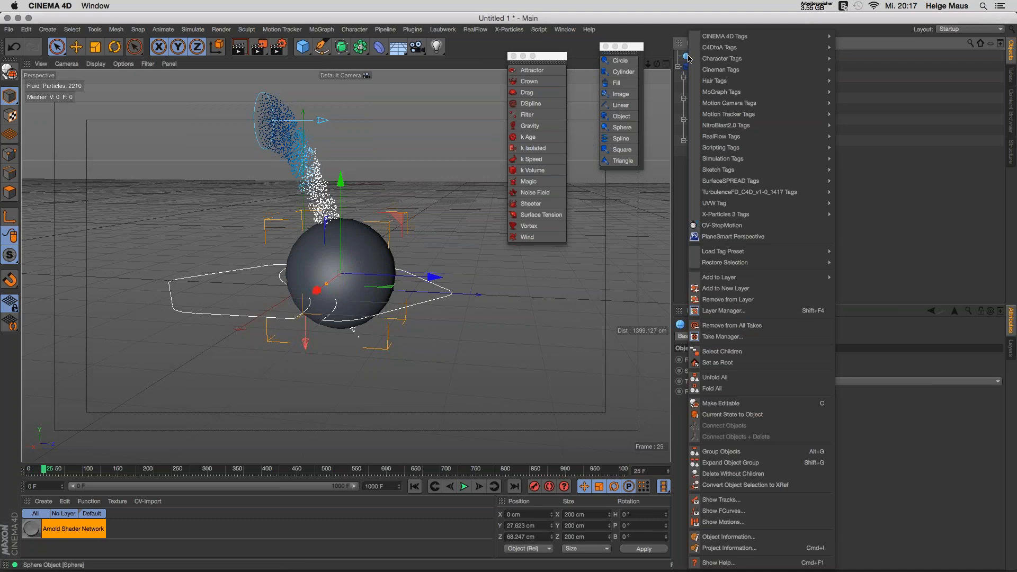
{"action": "mouse_move", "coordinate": [784, 136]}
{"action": "left_click", "coordinate": [849, 137]}
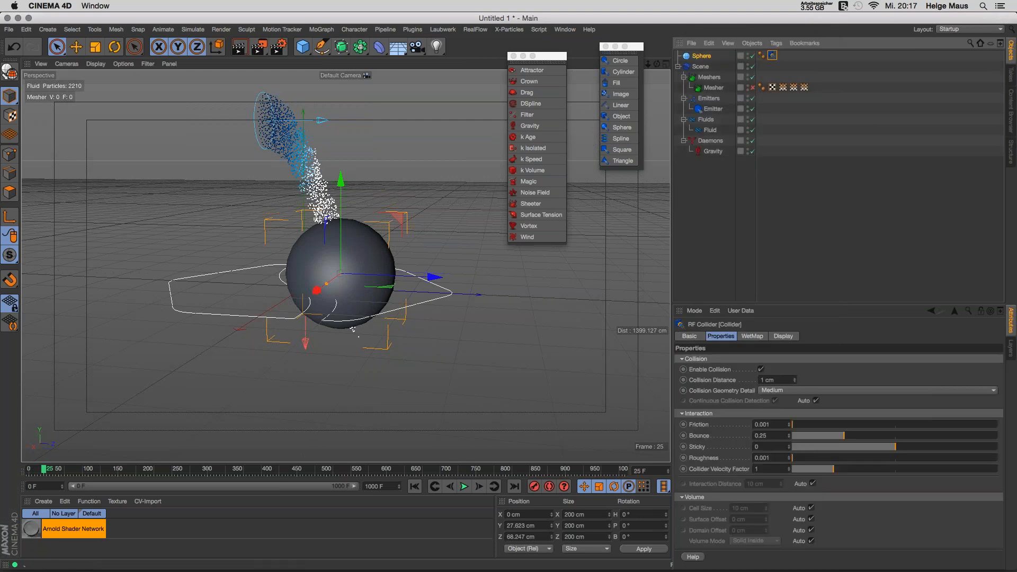
{"action": "left_click_drag", "start_coordinate": [799, 303], "coordinate": [805, 142]}
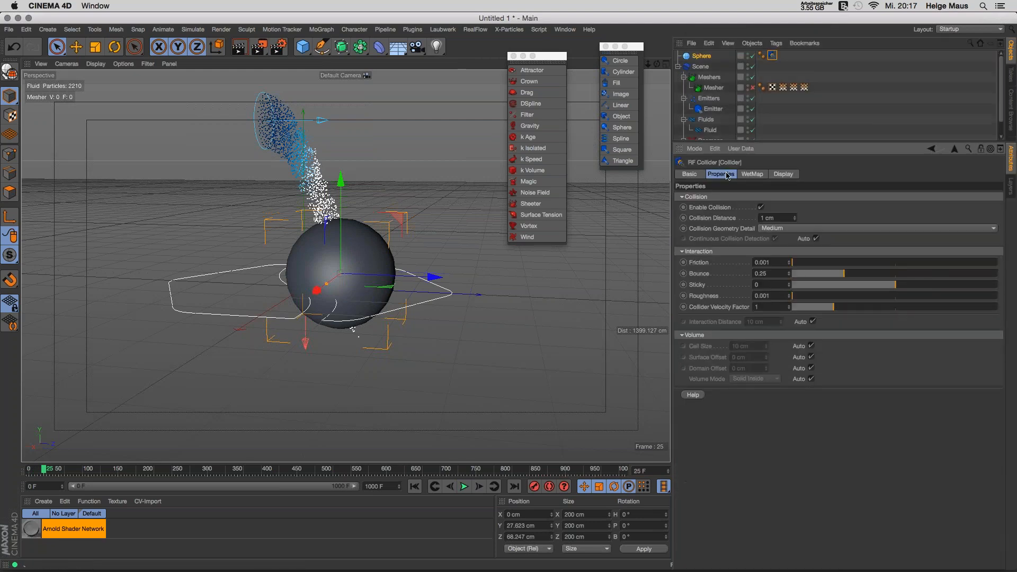
{"action": "left_click", "coordinate": [698, 251]}
{"action": "left_click", "coordinate": [705, 261]}
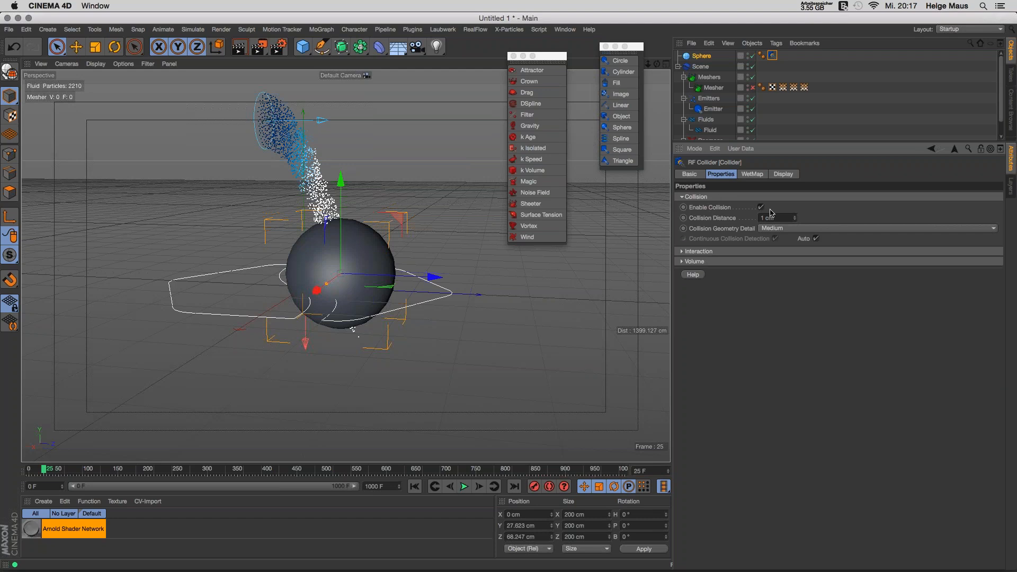
{"action": "left_click", "coordinate": [415, 487]}
{"action": "left_click", "coordinate": [464, 487]}
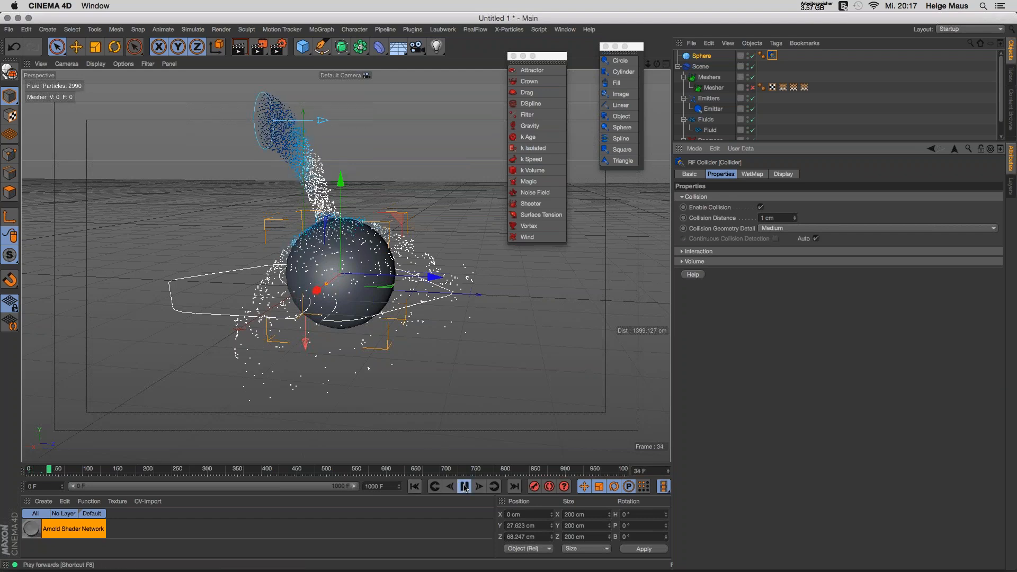
Step: Pause the splash at frame 51, orbit around it, and rewind to frame 0
{"action": "left_click", "coordinate": [464, 487]}
{"action": "mouse_move", "coordinate": [318, 276]}
{"action": "left_mouse_down", "text": "alt"}
{"action": "mouse_move", "coordinate": [395, 280]}
{"action": "mouse_move", "coordinate": [415, 334]}
{"action": "mouse_move", "coordinate": [302, 277]}
{"action": "left_mouse_up", "text": "alt"}
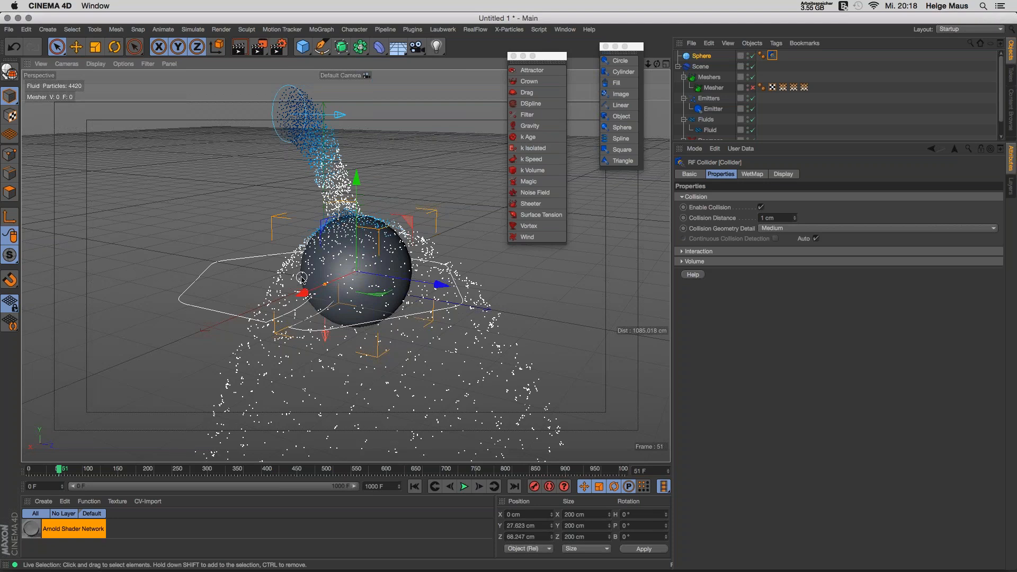
{"action": "left_click", "coordinate": [414, 486]}
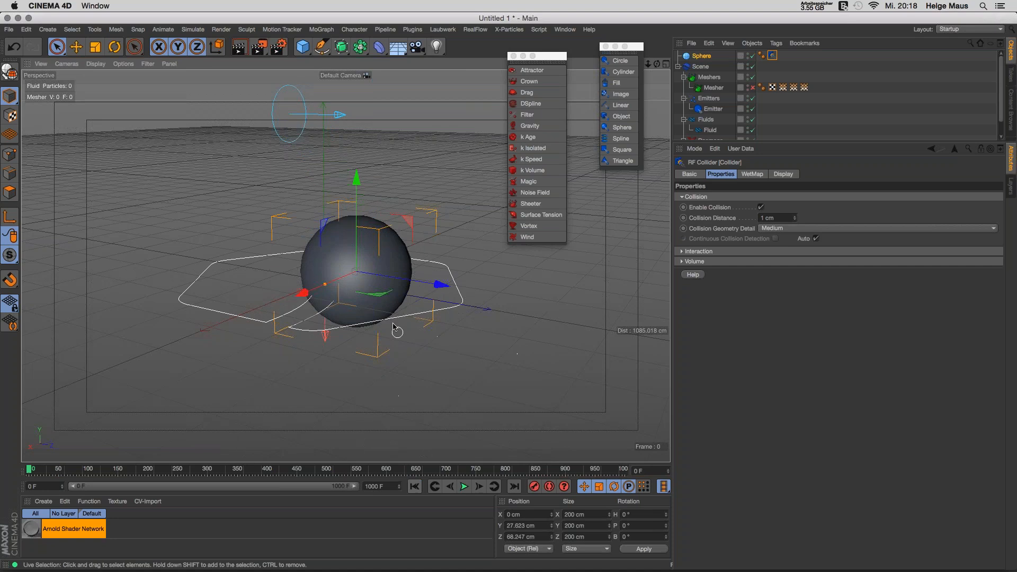
{"action": "left_click_drag", "start_coordinate": [386, 292], "coordinate": [416, 287], "text": "alt"}
{"action": "left_click_drag", "start_coordinate": [868, 141], "coordinate": [863, 212]}
Step: Select the RealFlow Scene object and show only its Solver settings
{"action": "left_click", "coordinate": [751, 184]}
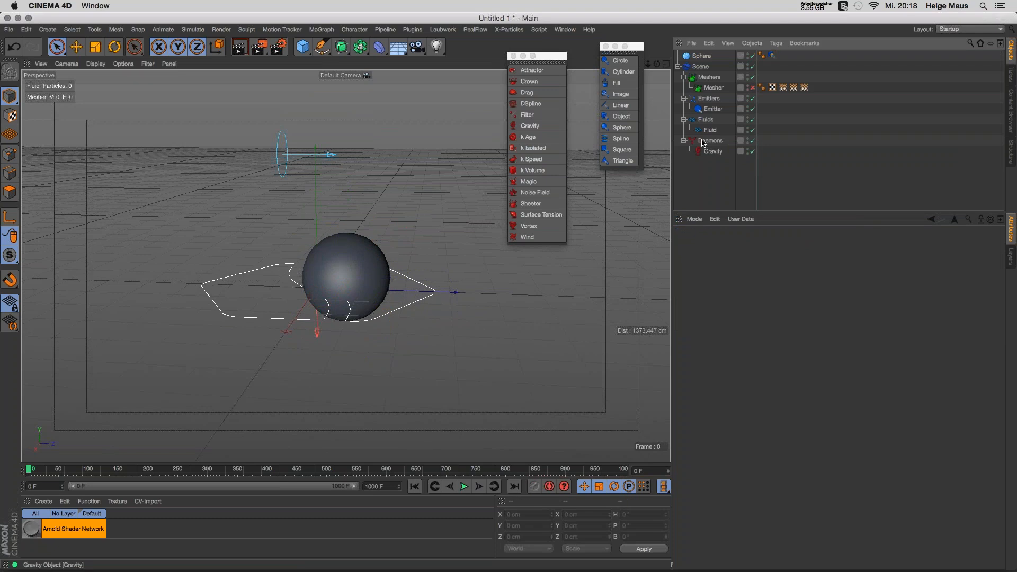
{"action": "left_click", "coordinate": [697, 67]}
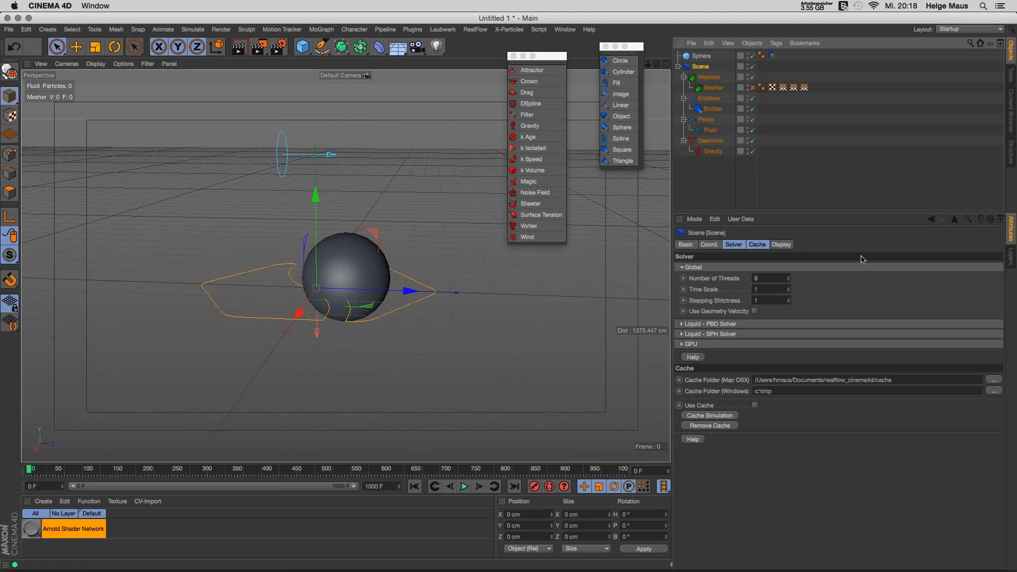
{"action": "left_click", "coordinate": [738, 244]}
{"action": "left_click_drag", "start_coordinate": [819, 211], "coordinate": [821, 154]}
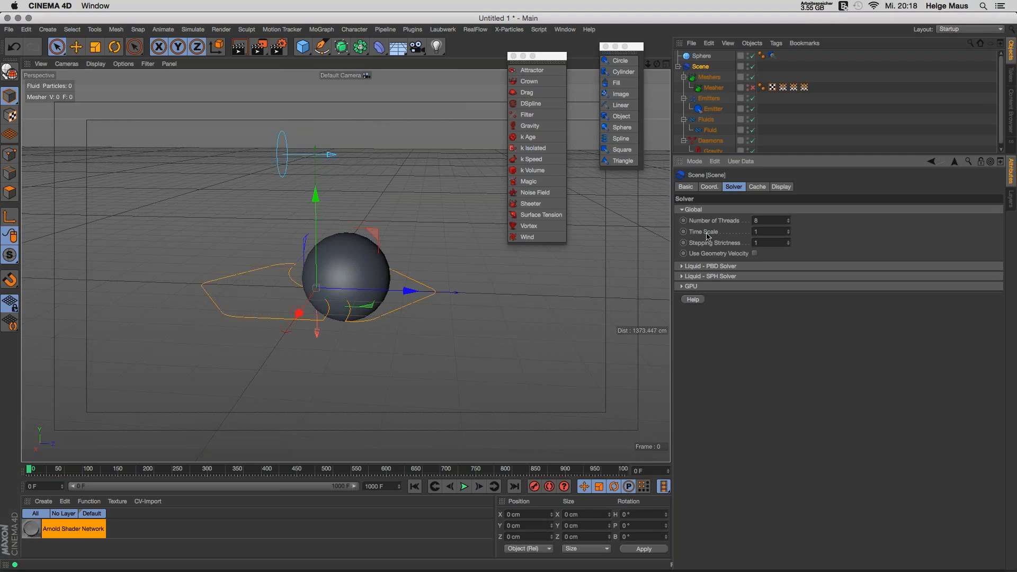
Step: Collapse the Global, Liquid - PBD and Liquid - SPH solver groups and expand the GPU options
{"action": "left_click", "coordinate": [708, 211]}
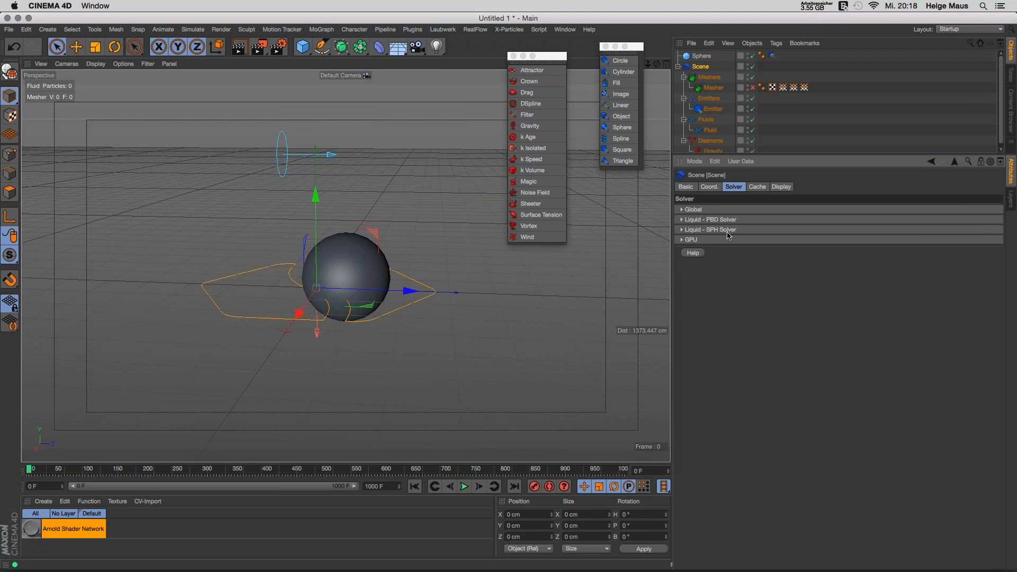
{"action": "left_click", "coordinate": [690, 230]}
{"action": "left_click", "coordinate": [687, 220]}
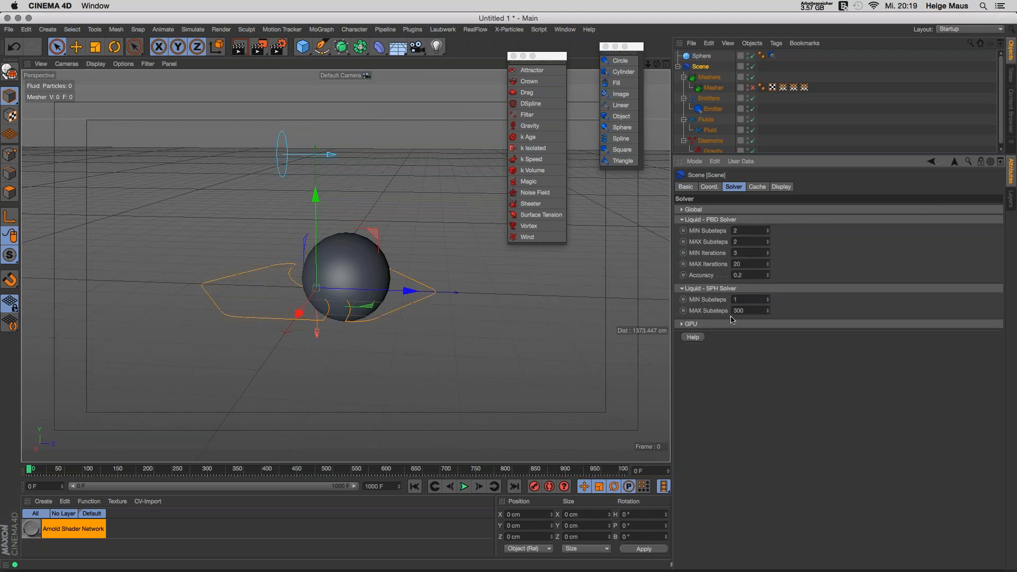
{"action": "left_click", "coordinate": [714, 219]}
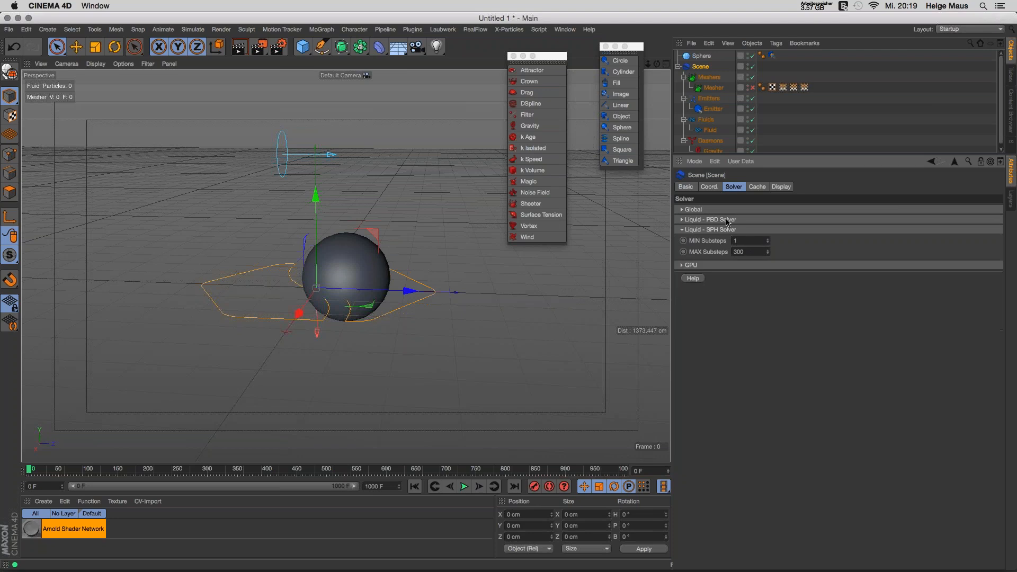
{"action": "left_click", "coordinate": [710, 230]}
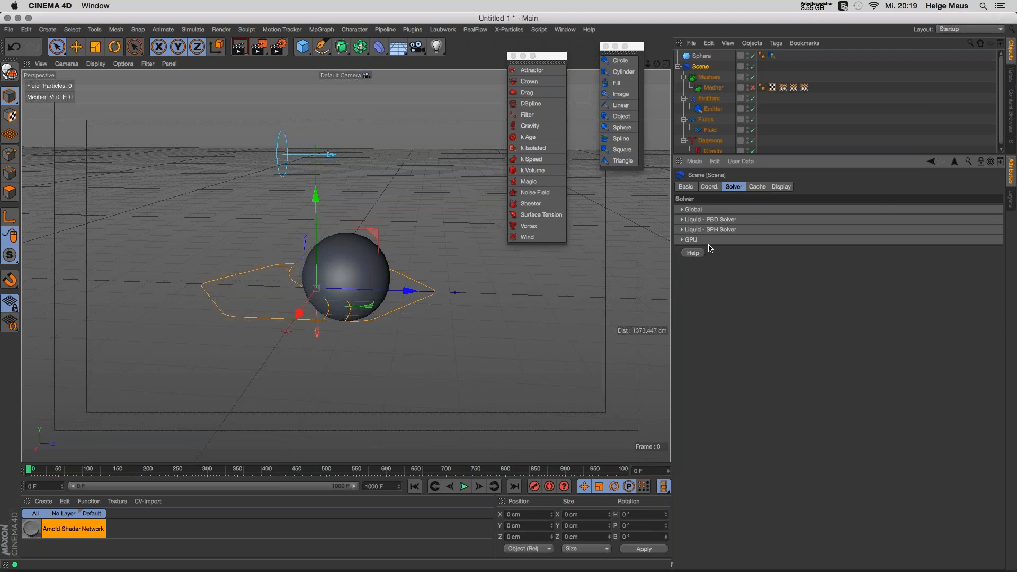
{"action": "left_click", "coordinate": [682, 240]}
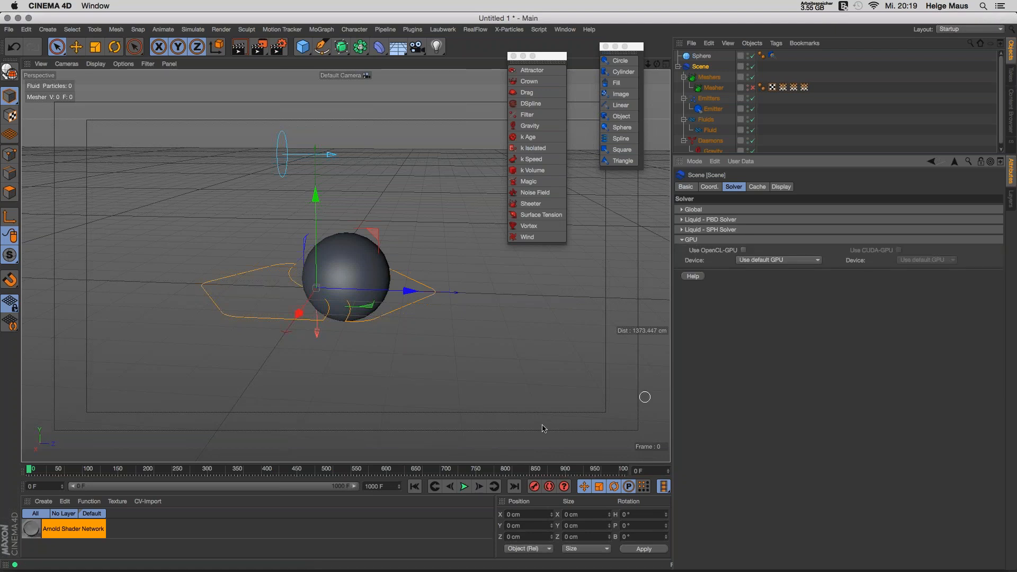
Step: Run the simulation to frame 43, check the OpenCL device list, and show the Scene's Cache settings
{"action": "left_click", "coordinate": [473, 488]}
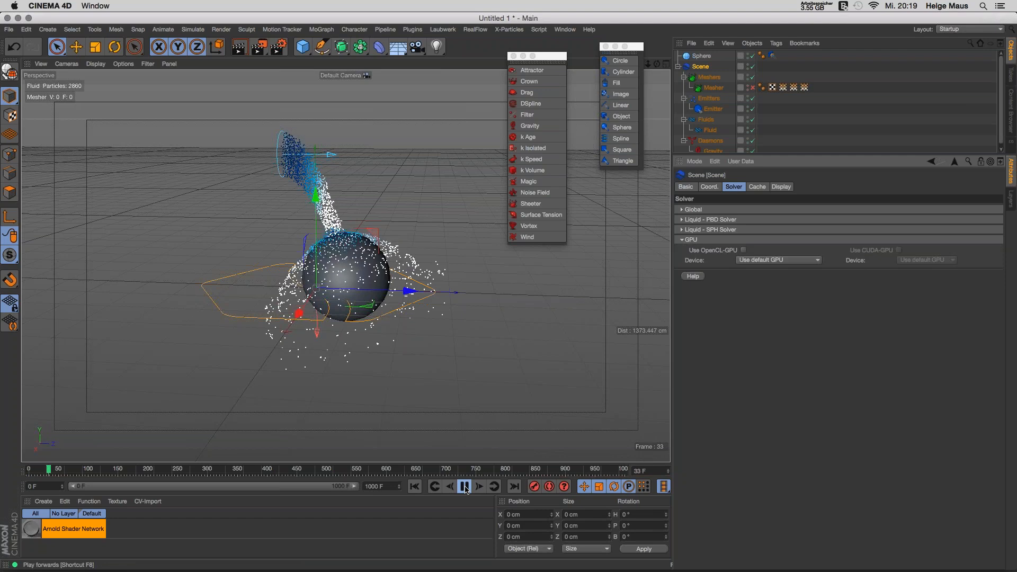
{"action": "left_click", "coordinate": [465, 487]}
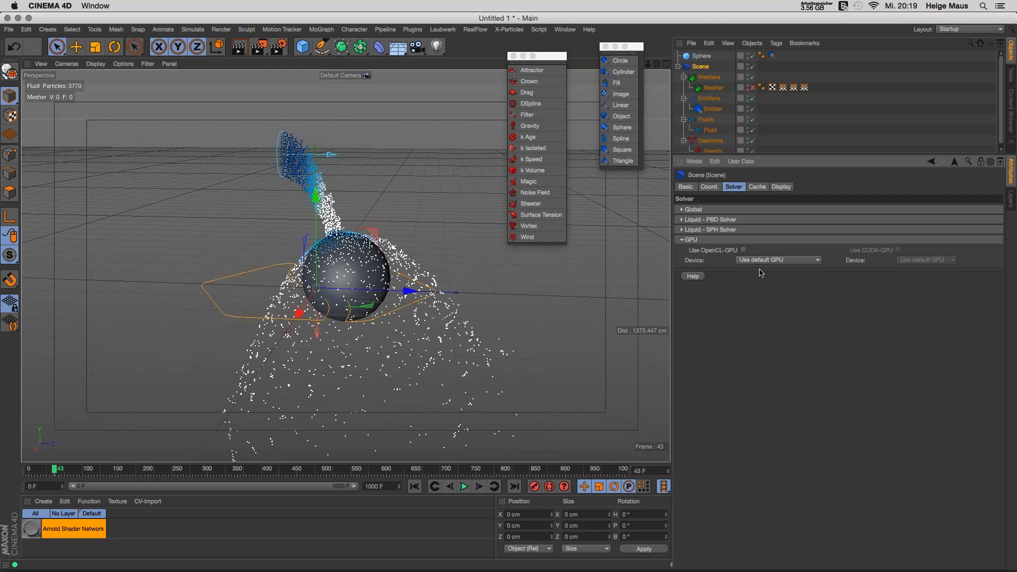
{"action": "left_click", "coordinate": [813, 261]}
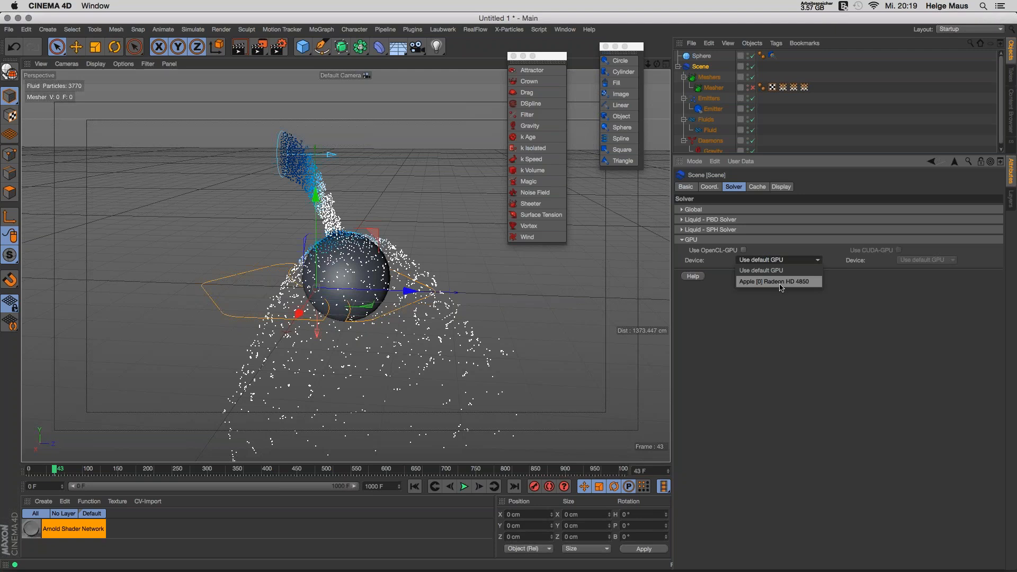
{"action": "left_click", "coordinate": [831, 302]}
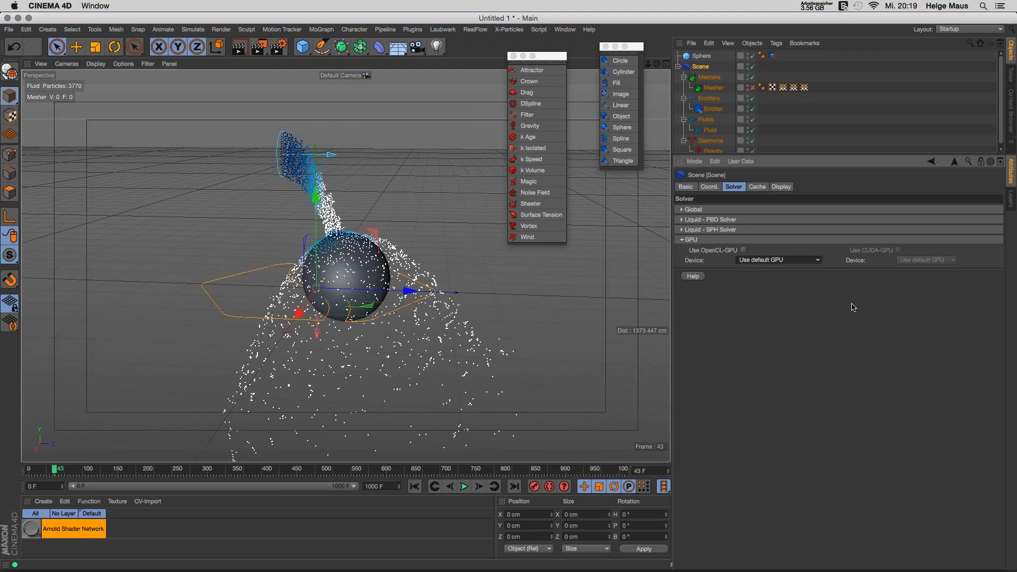
{"action": "left_click", "coordinate": [707, 242]}
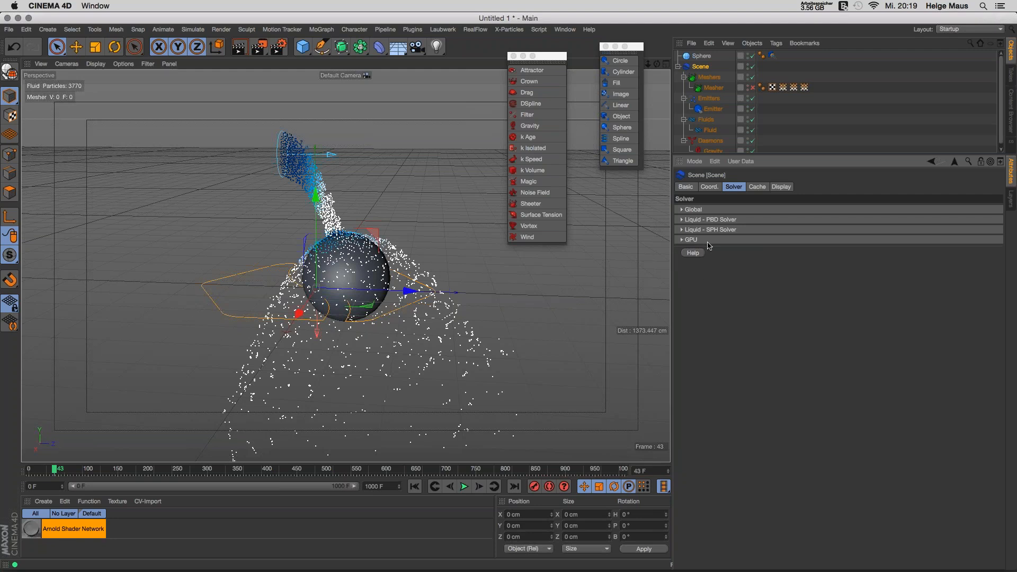
{"action": "left_click", "coordinate": [770, 190]}
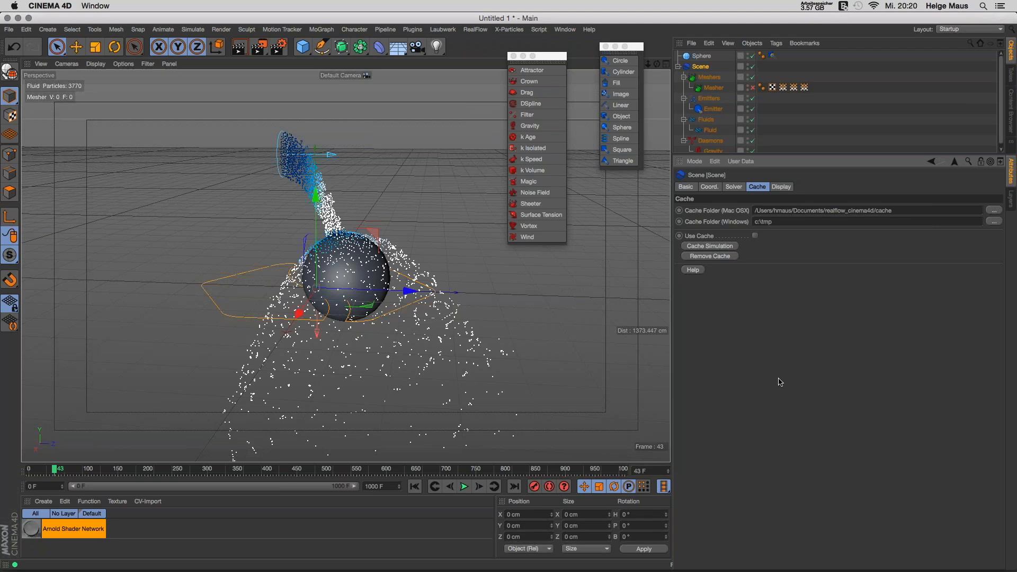
Step: Set the Mac cache folder to a new Desktop folder named rf_cache
{"action": "left_click", "coordinate": [415, 486]}
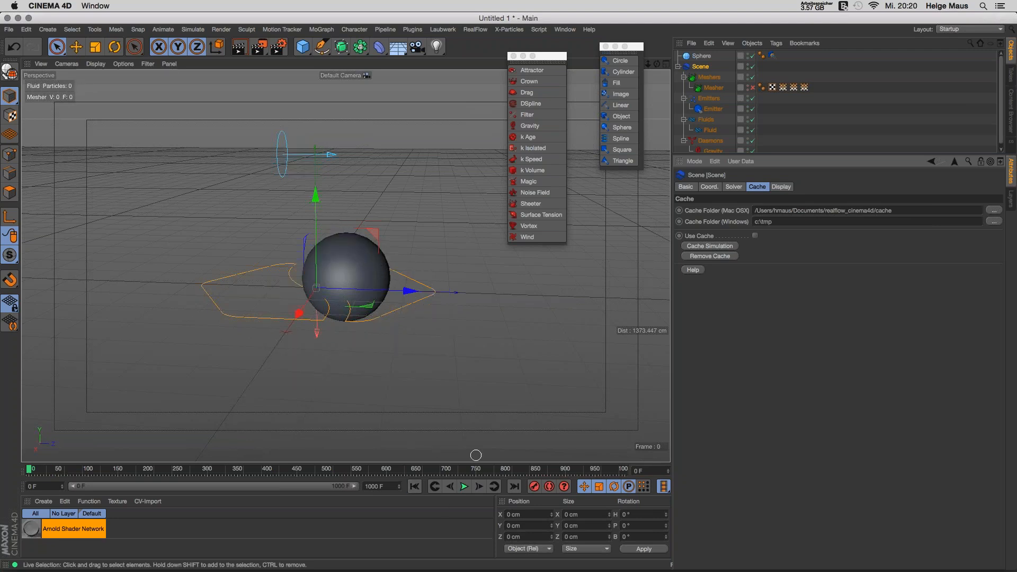
{"action": "left_click", "coordinate": [465, 487]}
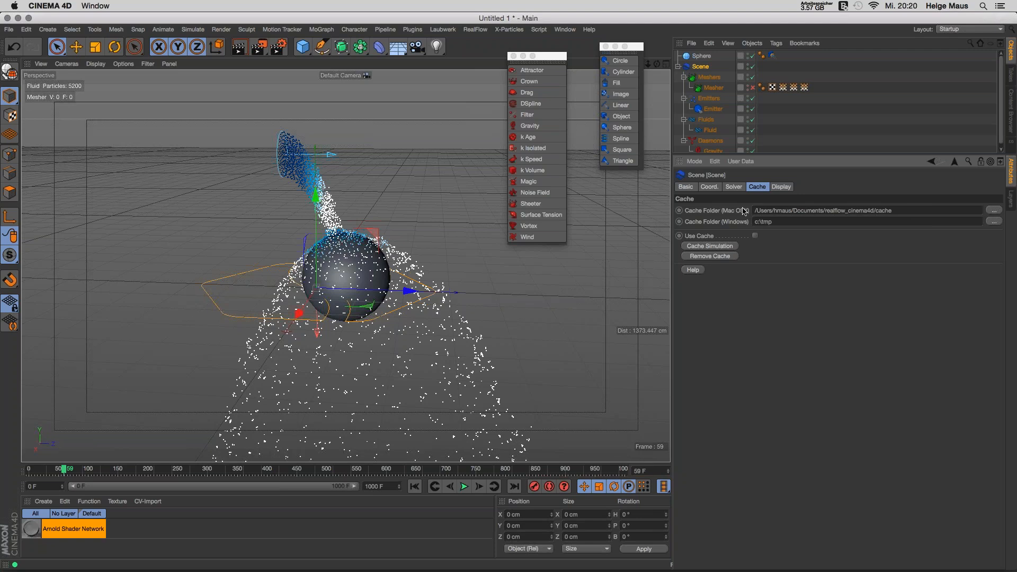
{"action": "left_click", "coordinate": [993, 212]}
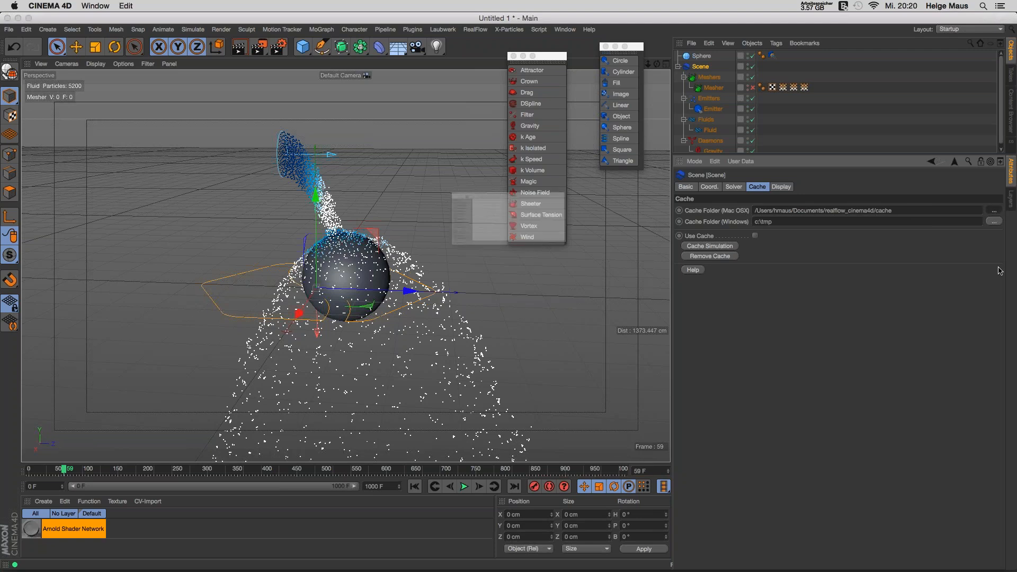
{"action": "left_click", "coordinate": [265, 181]}
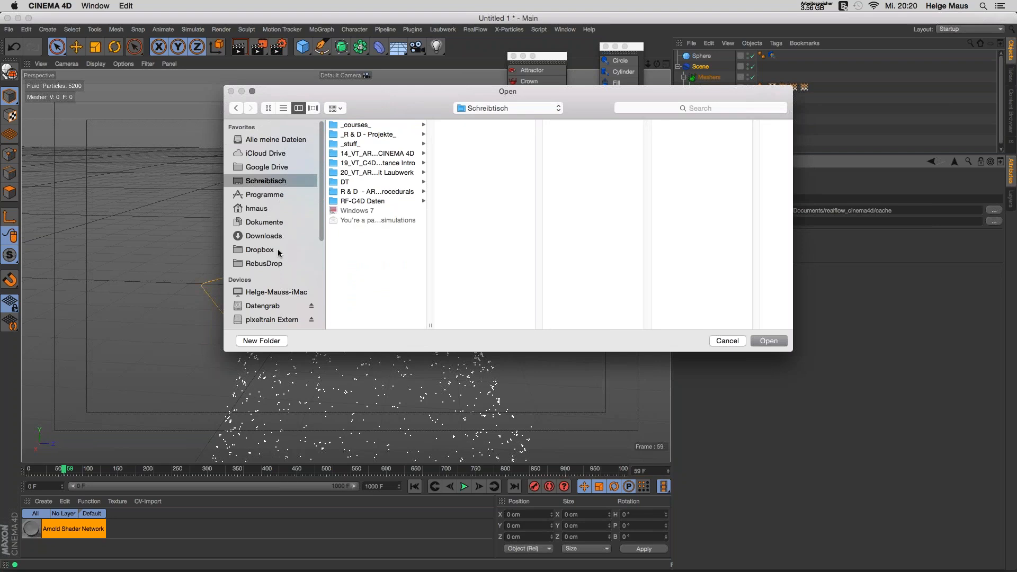
{"action": "left_click", "coordinate": [262, 341]}
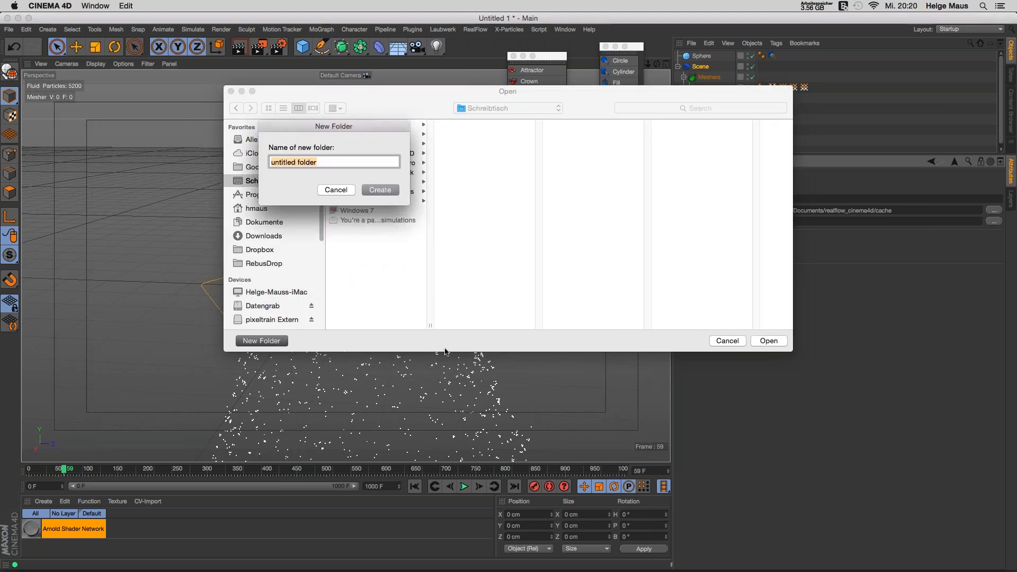
{"action": "type", "text": "rf_cache"}
{"action": "key", "text": "Return"}
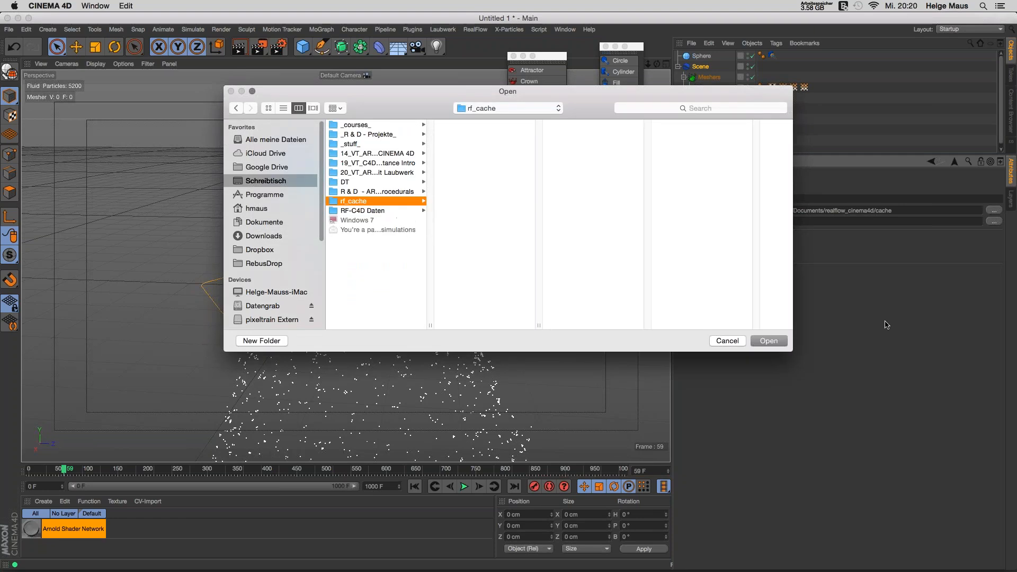
{"action": "key", "text": "Return"}
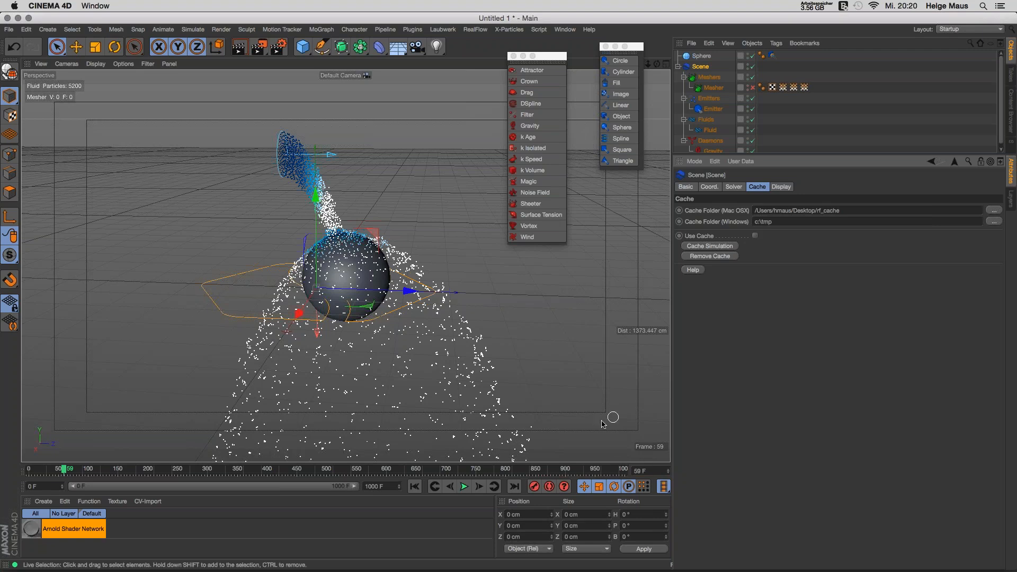
Step: Cache the simulation from frame 0, stopping partway, then hide Cinema 4D
{"action": "left_click", "coordinate": [415, 486]}
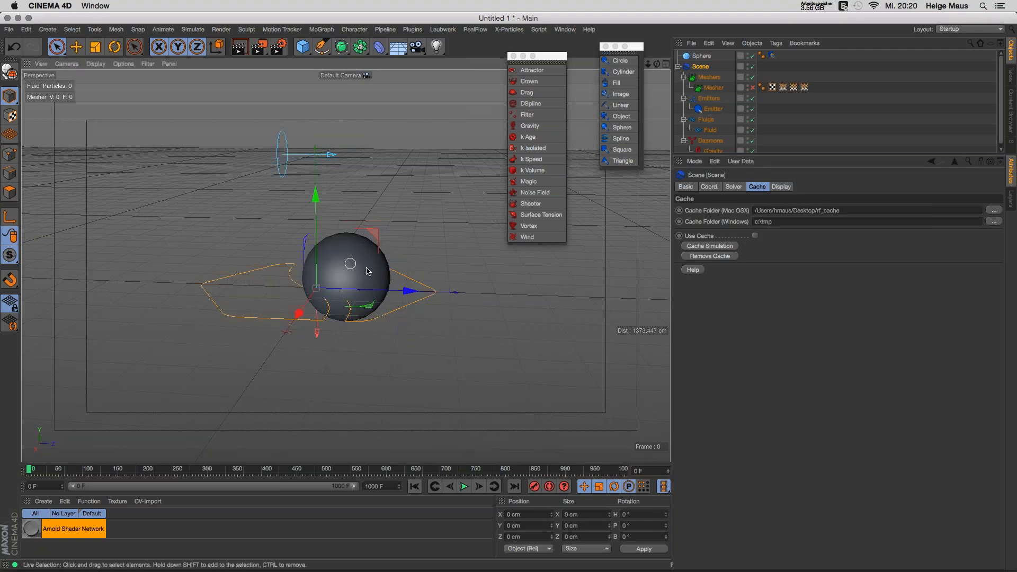
{"action": "left_click_drag", "start_coordinate": [368, 271], "coordinate": [379, 245], "text": "alt"}
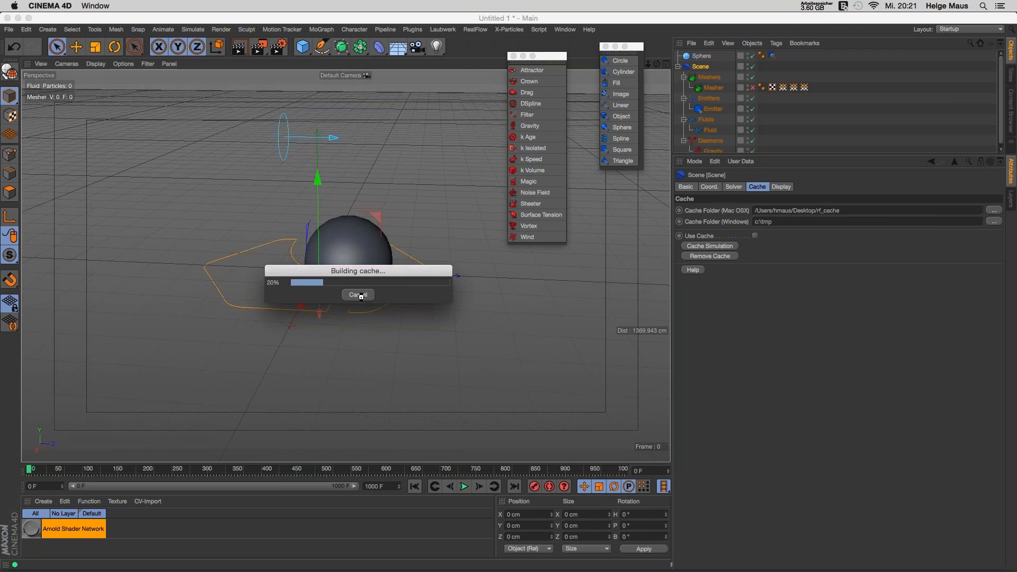
{"action": "left_click", "coordinate": [358, 295]}
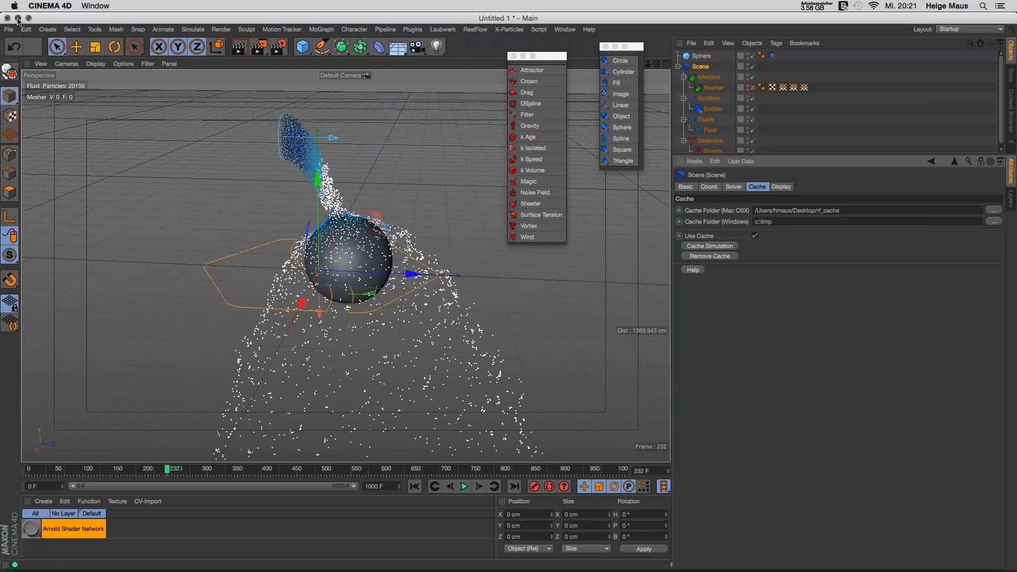
{"action": "left_click", "coordinate": [18, 19]}
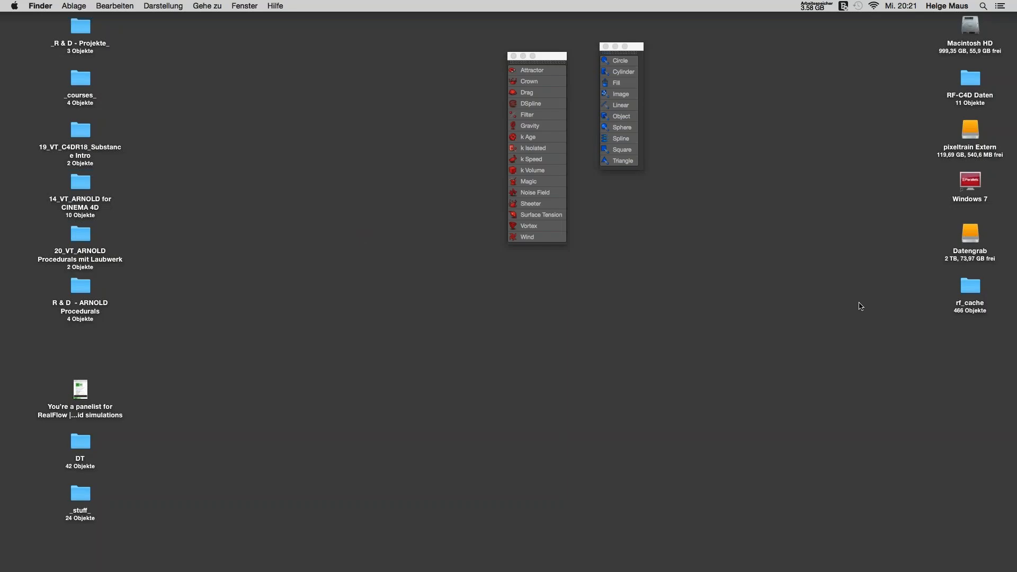
Step: Open the rf_cache folder and browse its Fluid .rpc cache files
{"action": "left_click_drag", "start_coordinate": [970, 289], "coordinate": [371, 181]}
{"action": "double_click", "coordinate": [373, 181]}
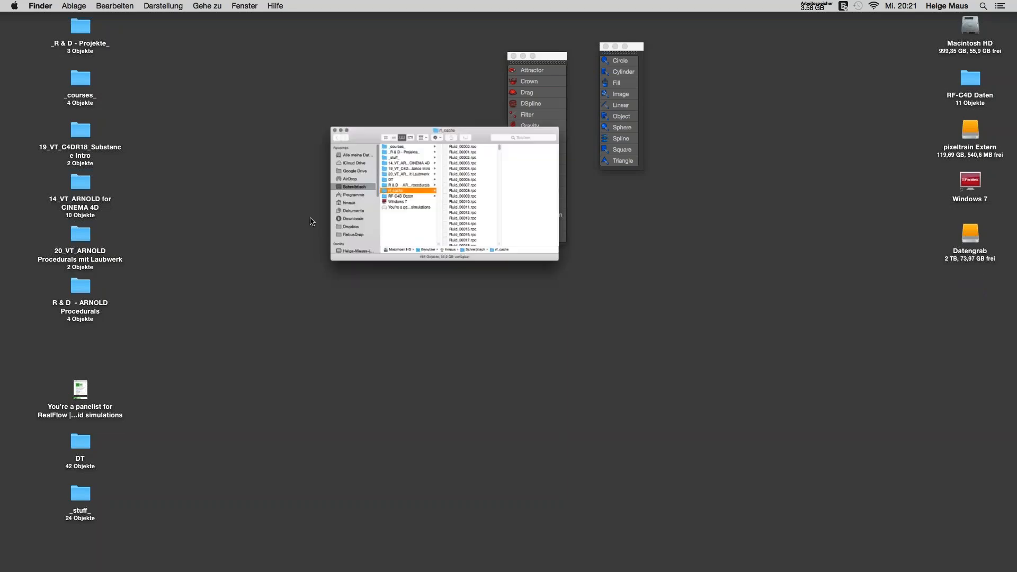
{"action": "left_click_drag", "start_coordinate": [575, 99], "coordinate": [489, 69]}
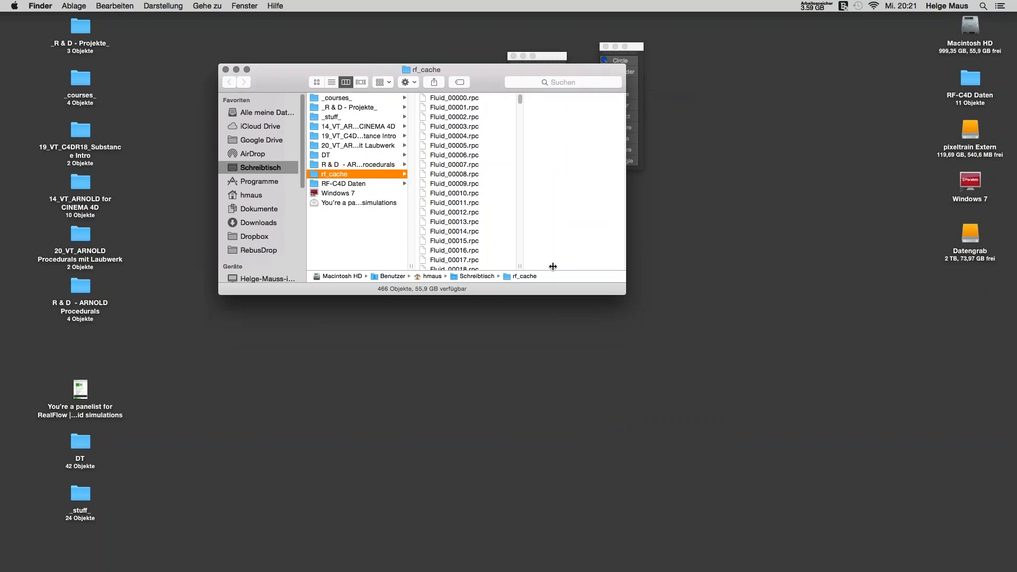
{"action": "key", "text": "Right"}
{"action": "key", "text": "Down"}
{"action": "key", "text": "Down"}
{"action": "key", "text": "Down"}
{"action": "key", "text": "Down"}
{"action": "key", "text": "Down"}
{"action": "key", "text": "Down"}
{"action": "key", "text": "Down"}
{"action": "key", "text": "Down"}
{"action": "key", "text": "Down"}
{"action": "key", "text": "Down"}
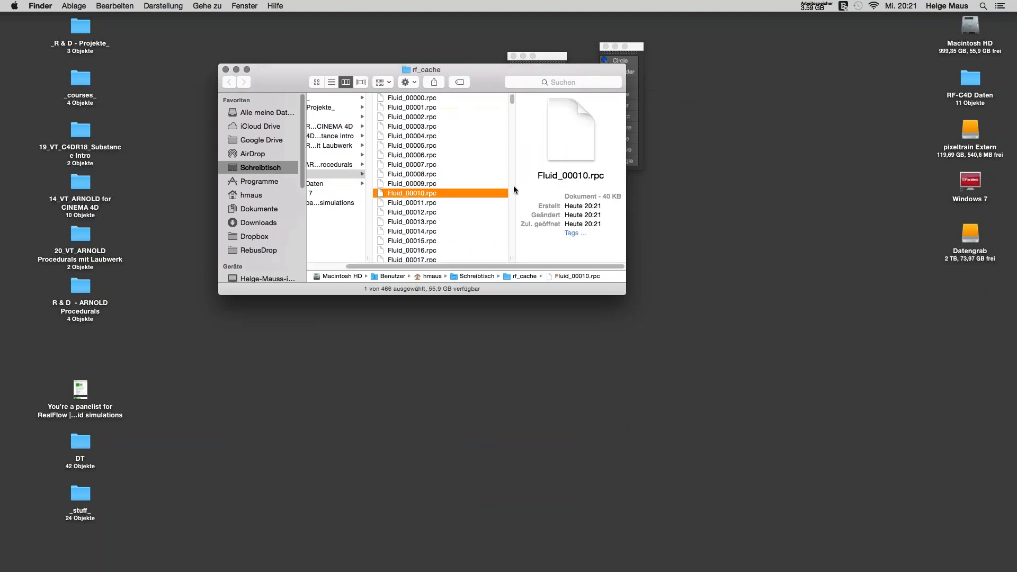
{"action": "mouse_move", "coordinate": [512, 100]}
{"action": "left_mouse_down"}
{"action": "mouse_move", "coordinate": [513, 262]}
{"action": "mouse_move", "coordinate": [506, 99]}
{"action": "left_mouse_up"}
Step: Close the rf_cache window and return to Cinema 4D
{"action": "left_click", "coordinate": [225, 70]}
{"action": "key", "text": "super+Tab"}
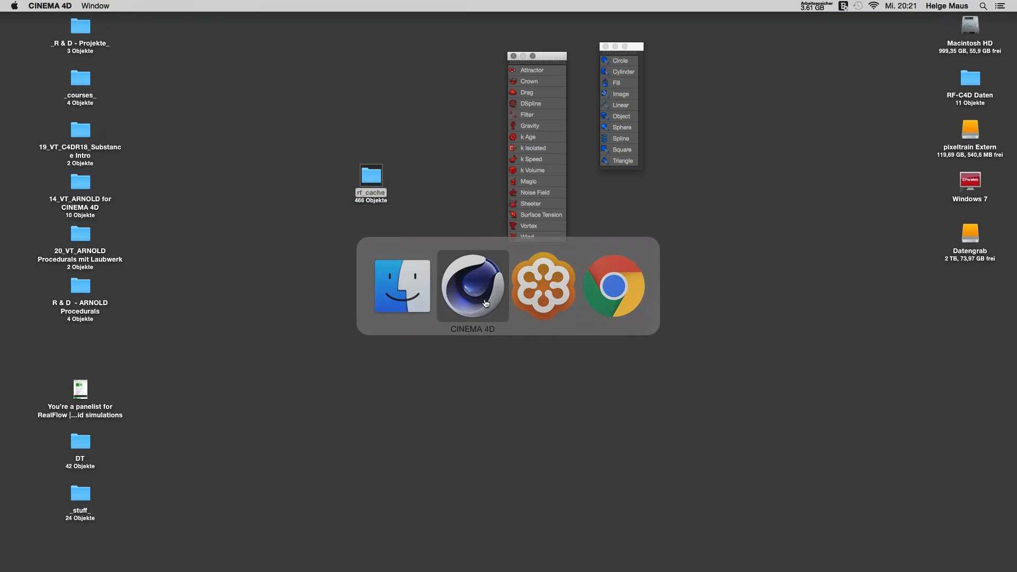
{"action": "mouse_move", "coordinate": [349, 561]}
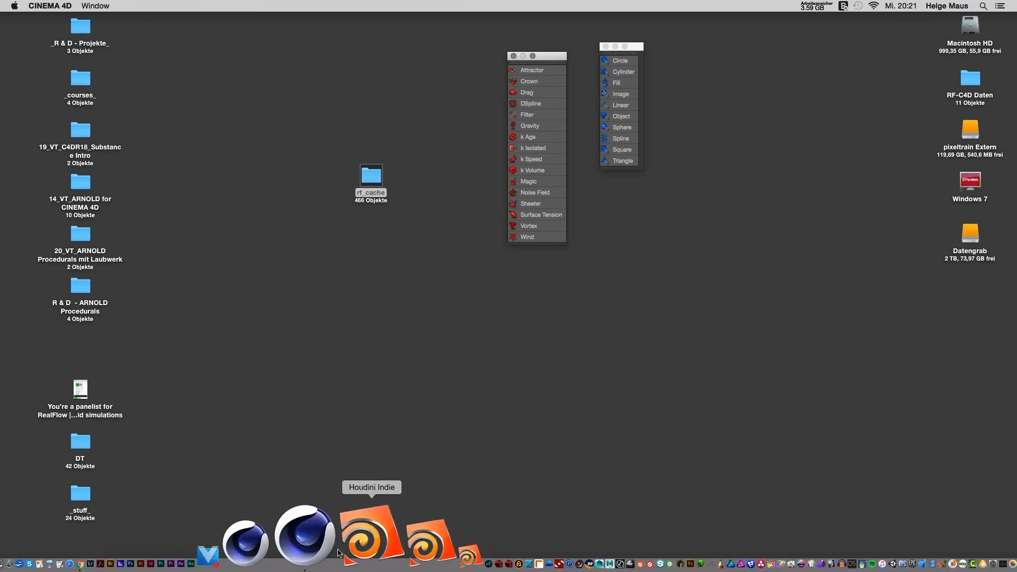
{"action": "left_click", "coordinate": [336, 552]}
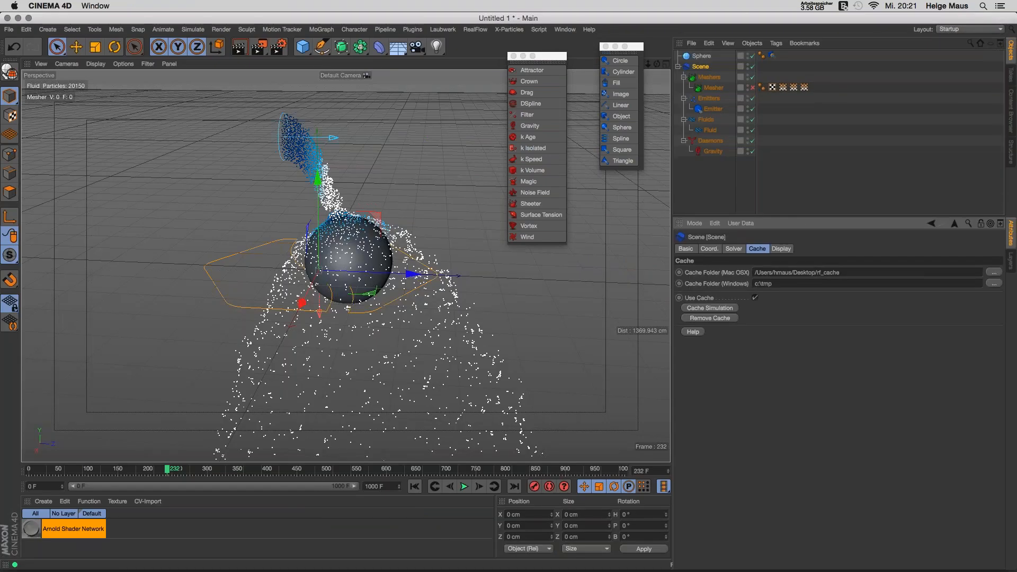
Step: Rewind to frame 0 and toggle the scene's display icon in the Display settings
{"action": "left_click", "coordinate": [786, 249]}
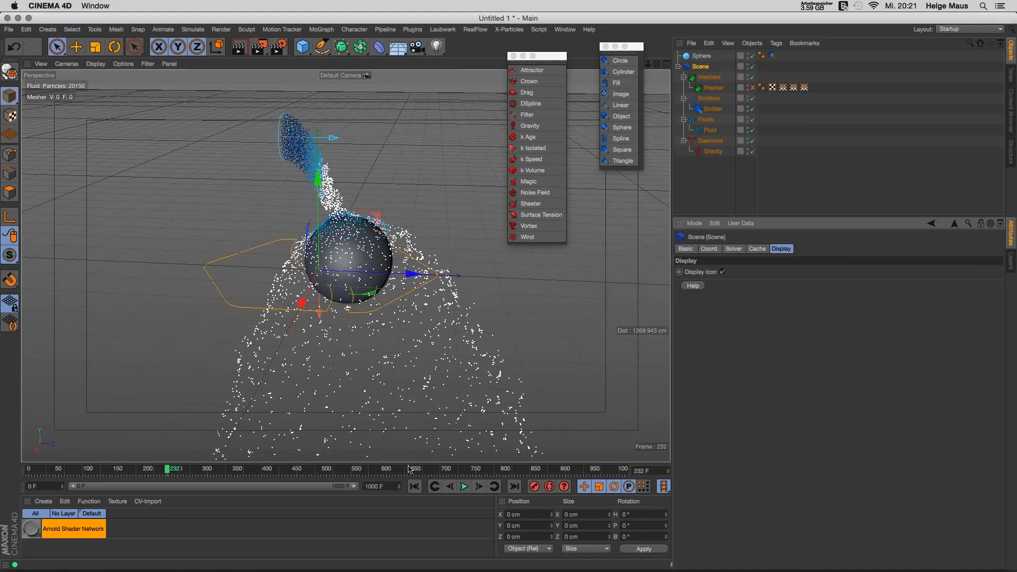
{"action": "left_click", "coordinate": [414, 486]}
{"action": "left_click", "coordinate": [723, 271]}
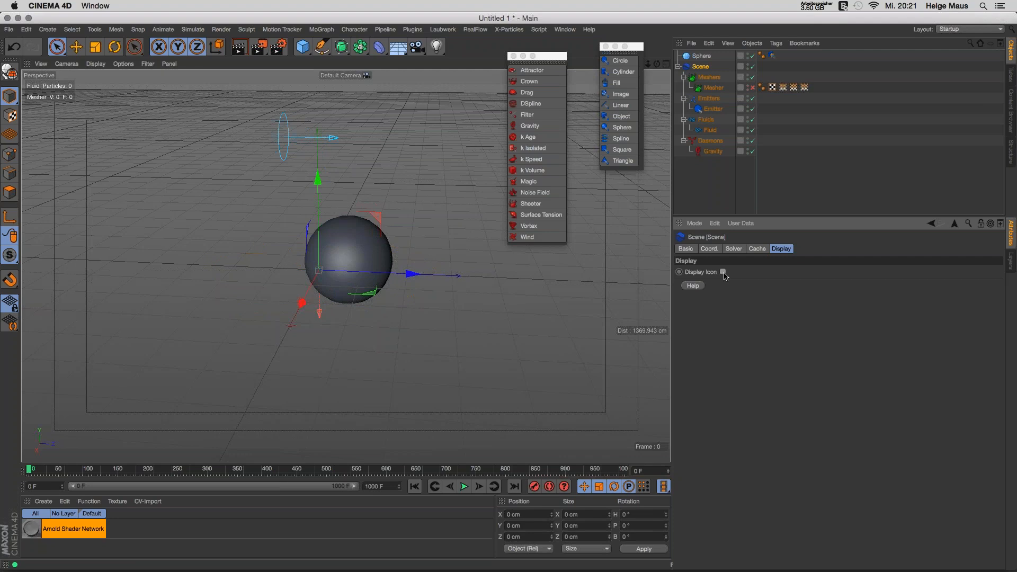
{"action": "left_click", "coordinate": [722, 272]}
{"action": "left_click", "coordinate": [724, 273]}
{"action": "left_click", "coordinate": [723, 272]}
Step: Delete the Mesher object from the RealFlow Meshers group
{"action": "left_click", "coordinate": [757, 249]}
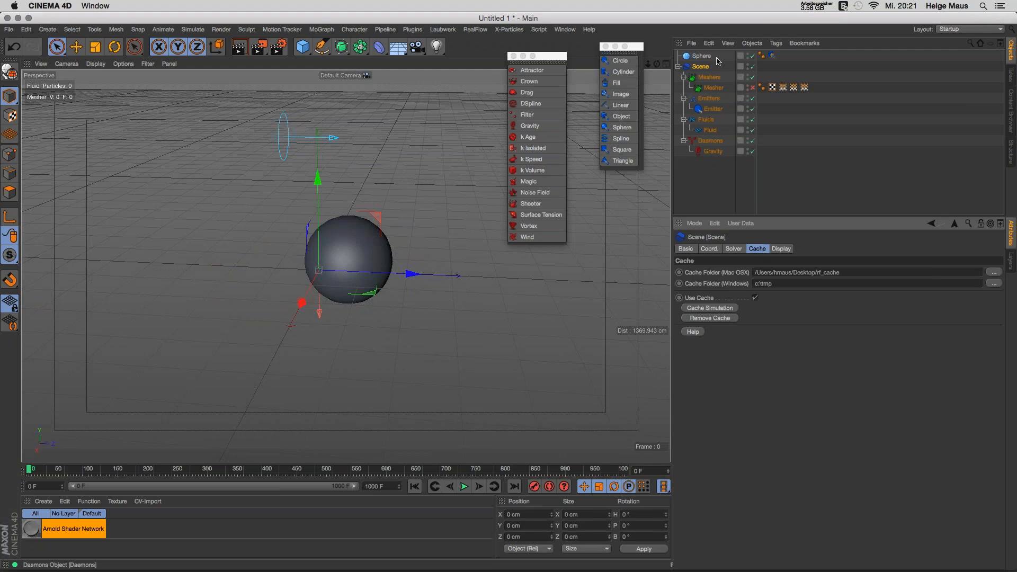
{"action": "left_click", "coordinate": [716, 89]}
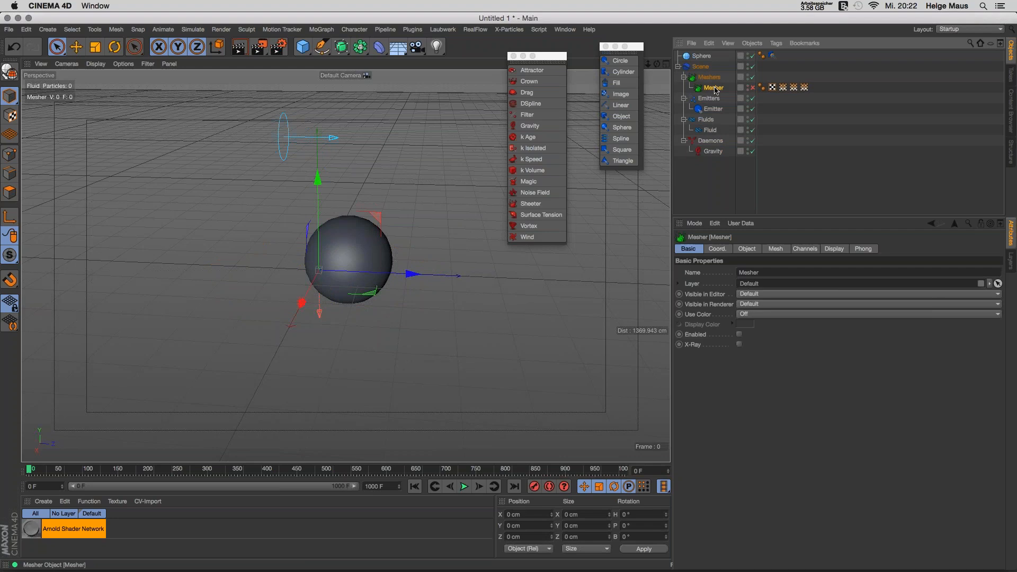
{"action": "key", "text": "Delete"}
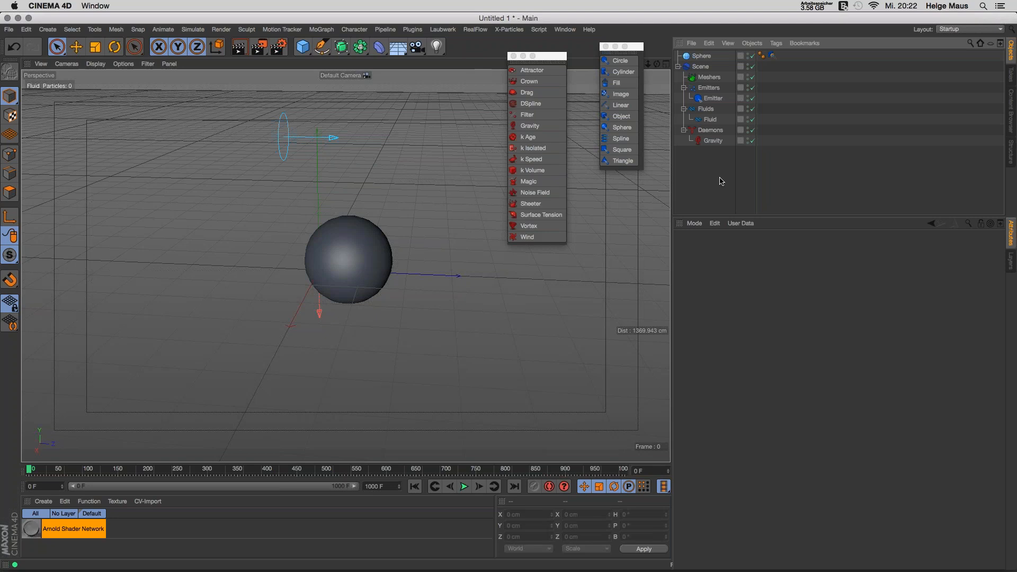
Step: Resize the circle emitter to about 144.76 cm wide and 118 cm deep
{"action": "left_click", "coordinate": [724, 100]}
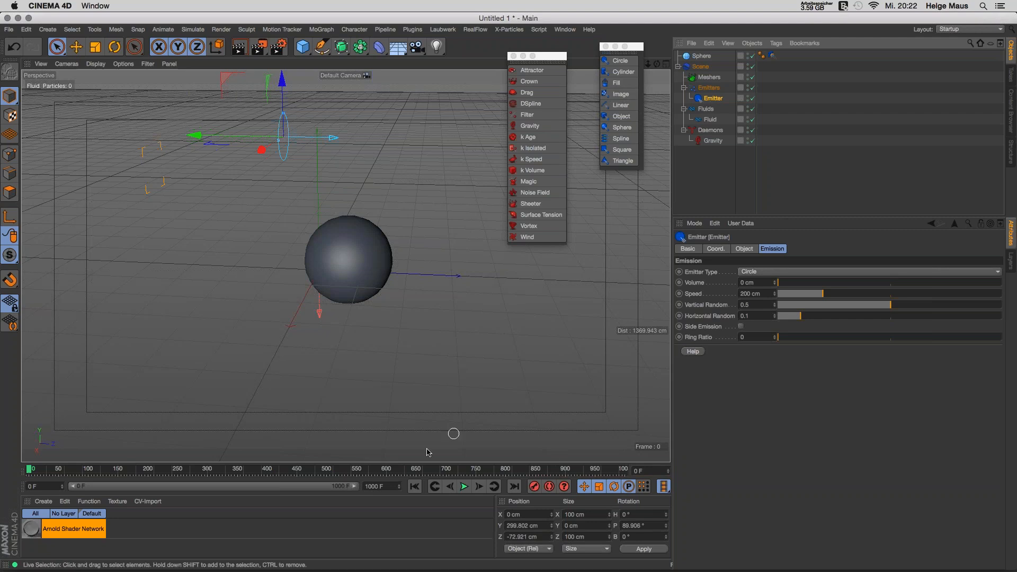
{"action": "left_click", "coordinate": [744, 250]}
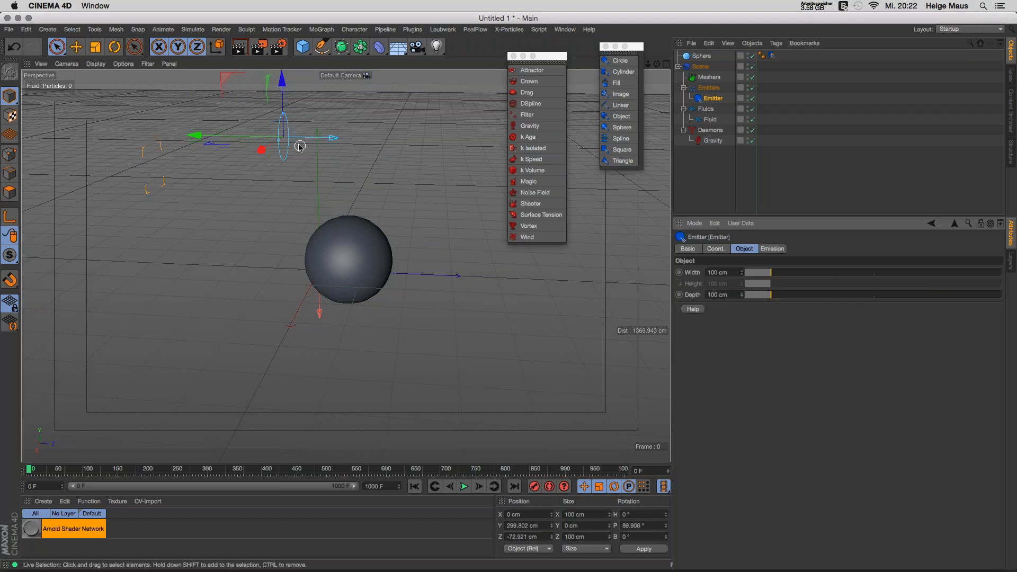
{"action": "left_click_drag", "start_coordinate": [295, 147], "coordinate": [311, 105], "text": "alt"}
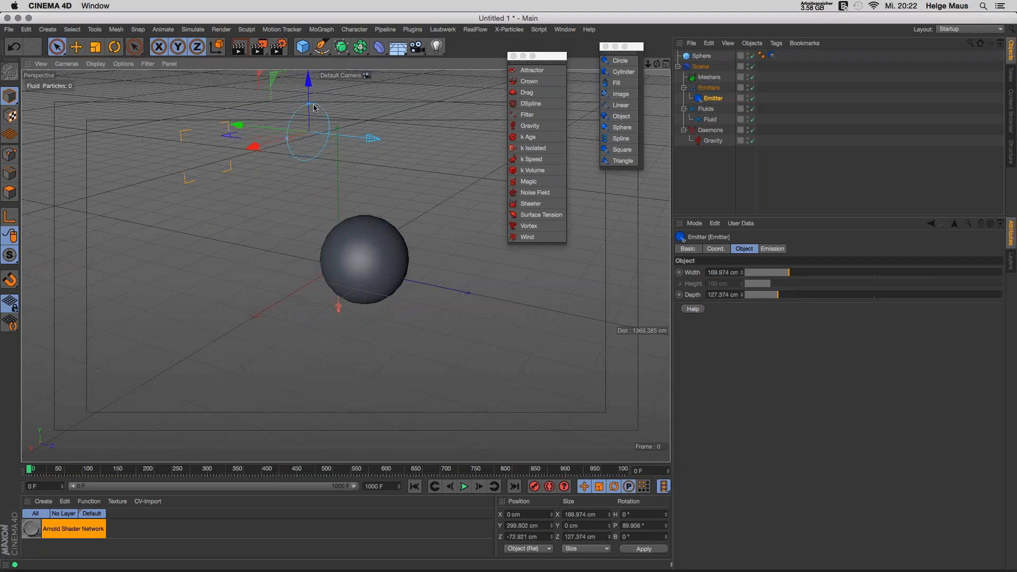
{"action": "left_click_drag", "start_coordinate": [286, 140], "coordinate": [298, 158]}
{"action": "left_click_drag", "start_coordinate": [788, 274], "coordinate": [782, 274]}
{"action": "left_click", "coordinate": [773, 249]}
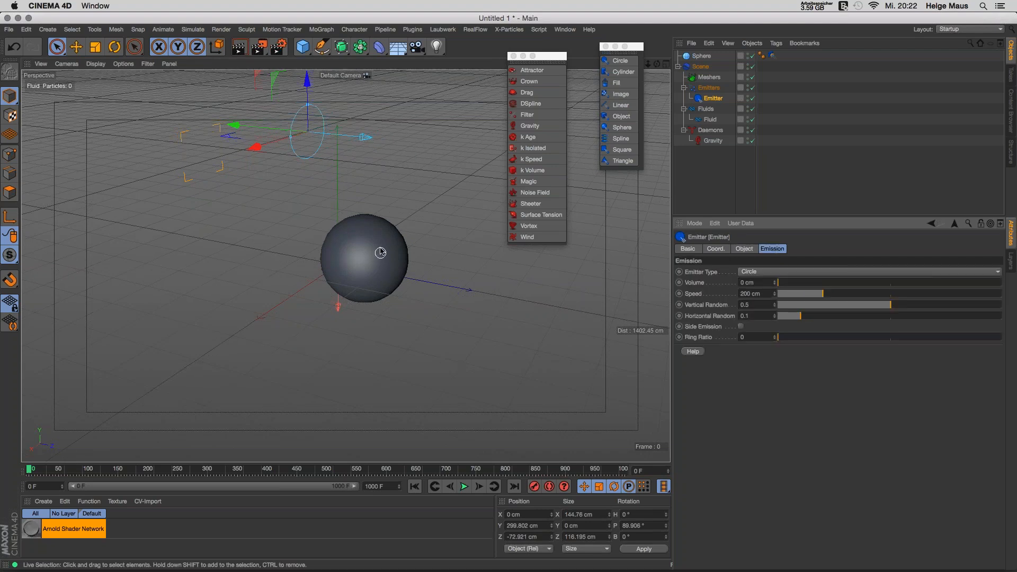
Step: Rewind and replay the fluid simulation with the narrower emitter
{"action": "scroll", "coordinate": [381, 249], "scroll_direction": "up", "scroll_amount": 1}
{"action": "left_click_drag", "start_coordinate": [382, 252], "coordinate": [421, 275], "text": "alt"}
{"action": "left_click", "coordinate": [818, 295]}
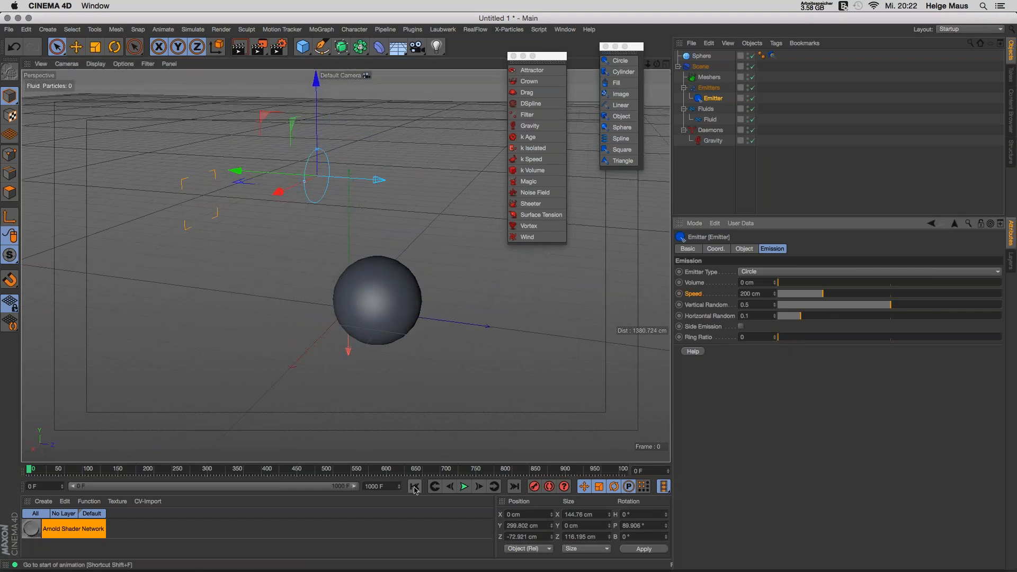
{"action": "left_click", "coordinate": [463, 487]}
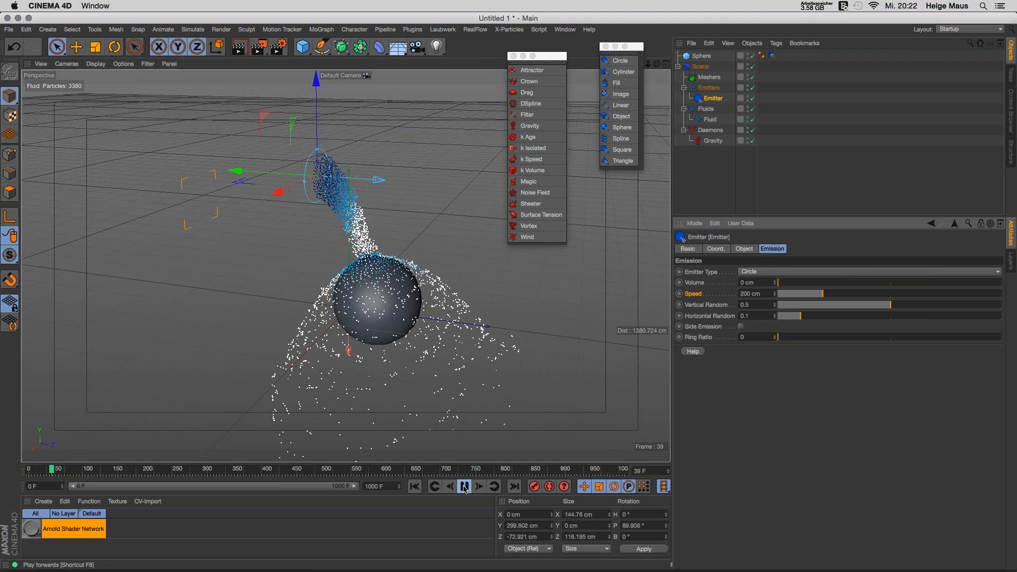
Step: Replay the stream and pause at frame 19 as it reaches the sphere
{"action": "left_click", "coordinate": [464, 488]}
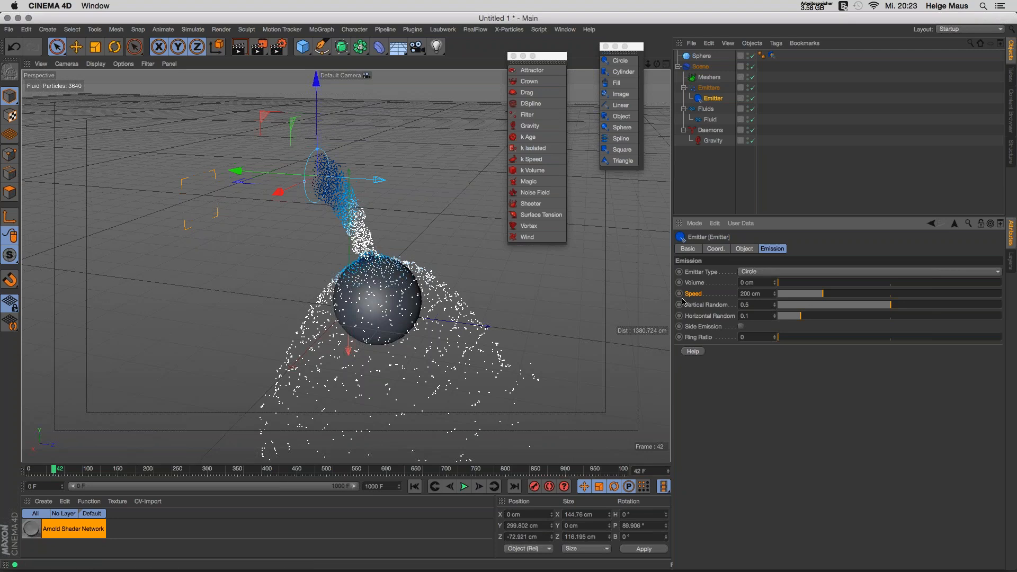
{"action": "left_click", "coordinate": [416, 486]}
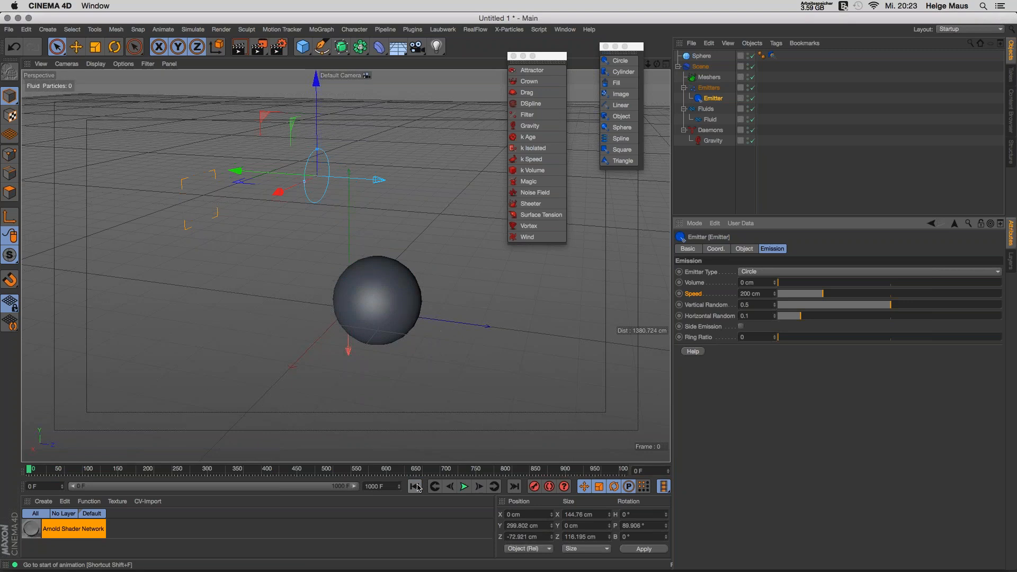
{"action": "left_click", "coordinate": [464, 487]}
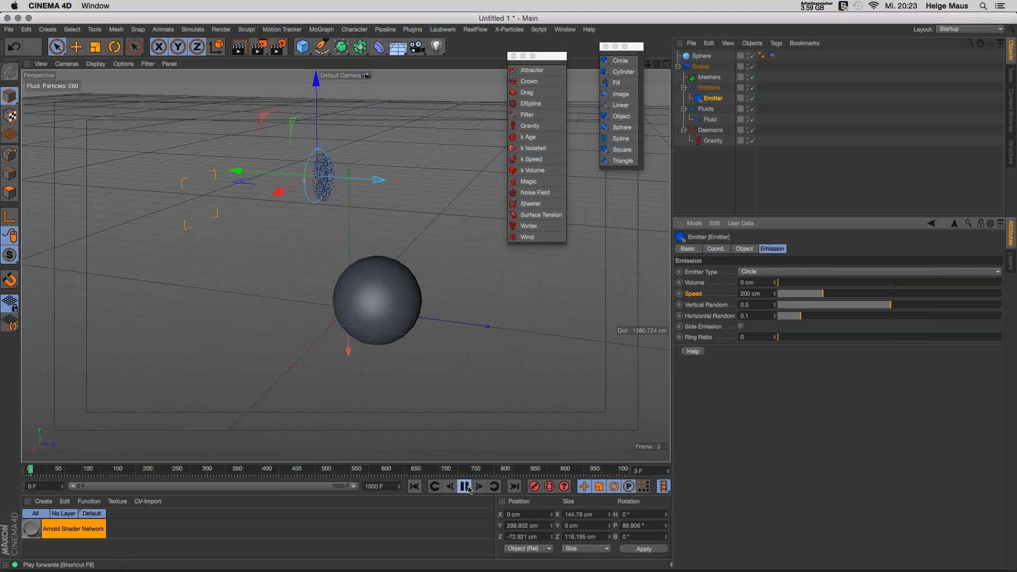
{"action": "left_click", "coordinate": [465, 487]}
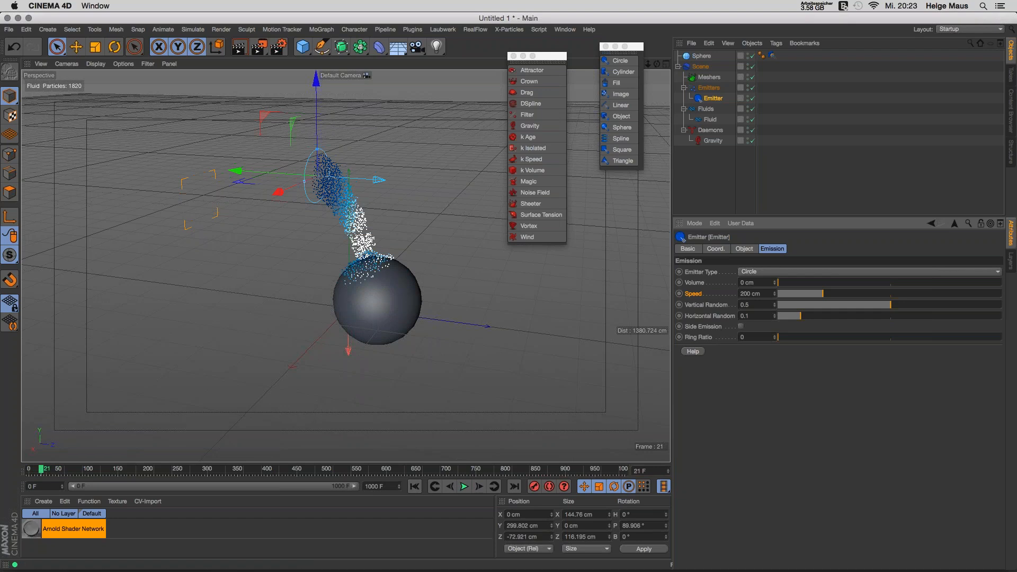
{"action": "left_click", "coordinate": [449, 486]}
{"action": "left_click", "coordinate": [449, 486]}
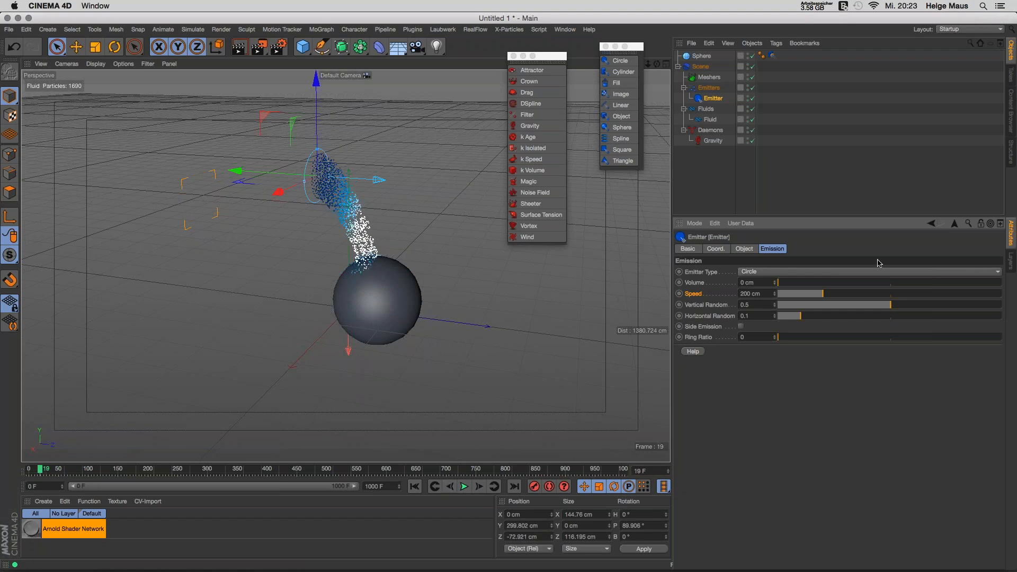
Step: Keyframe emitter Speed at 200 cm on frame 19 and 0 cm on frame 20
{"action": "left_click", "coordinate": [678, 293]}
{"action": "left_click", "coordinate": [479, 486]}
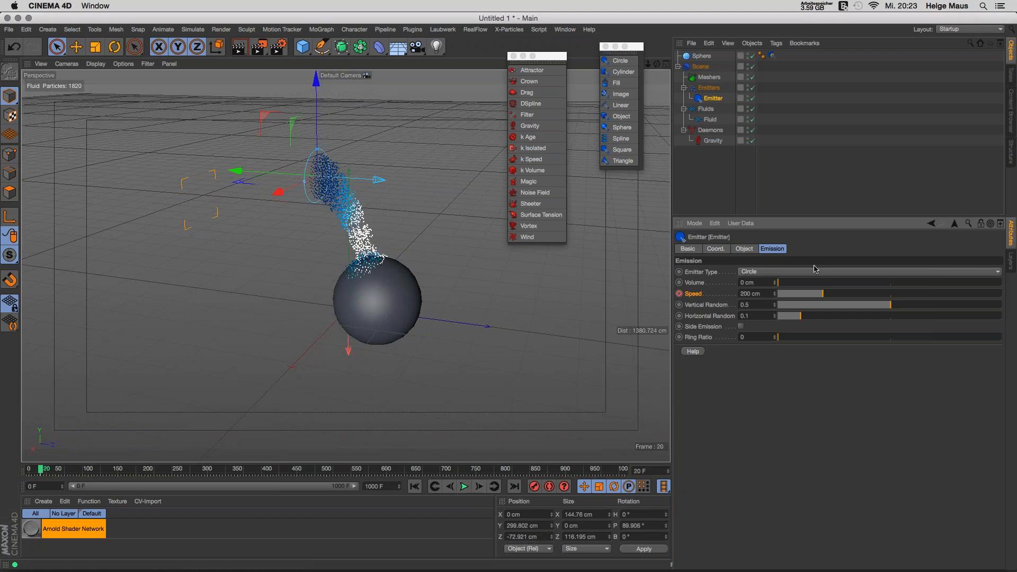
{"action": "left_click_drag", "start_coordinate": [809, 293], "coordinate": [762, 294]}
{"action": "left_click", "coordinate": [679, 293], "text": "ctrl"}
Step: Replay the animated-speed simulation, scrub to frame 43, and test the Speed slider
{"action": "left_click", "coordinate": [414, 487]}
{"action": "left_click", "coordinate": [463, 486]}
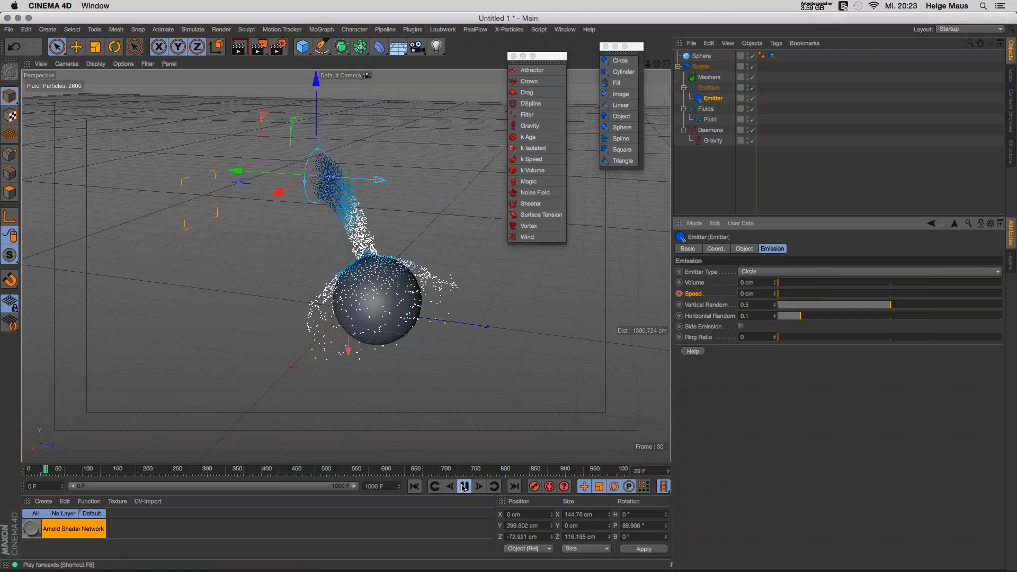
{"action": "left_click", "coordinate": [414, 486]}
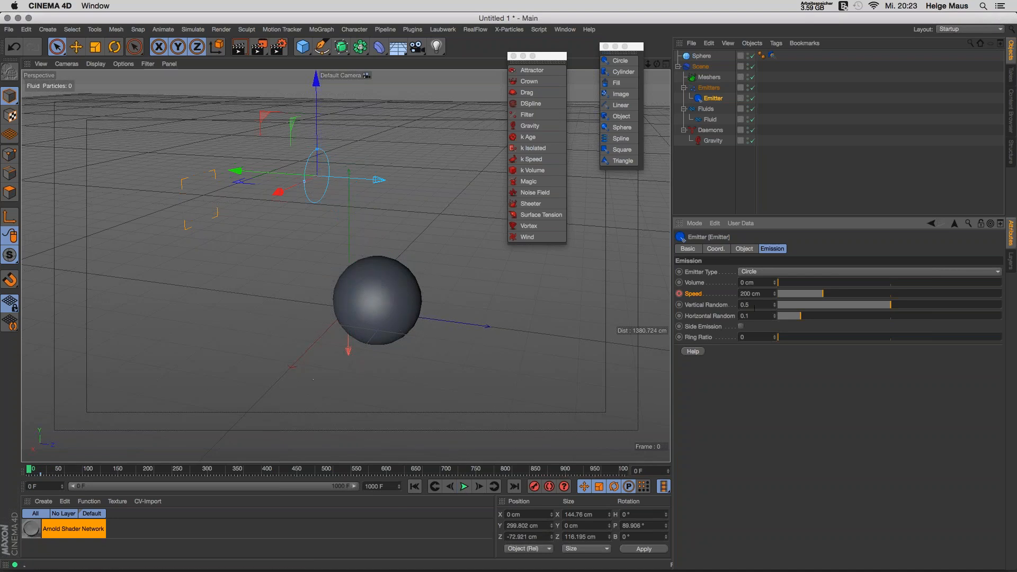
{"action": "left_click_drag", "start_coordinate": [29, 469], "coordinate": [47, 469]}
{"action": "left_click_drag", "start_coordinate": [779, 294], "coordinate": [755, 294]}
Step: Delete the emitter Speed animation track
{"action": "left_click", "coordinate": [414, 486]}
{"action": "right_click", "coordinate": [679, 295]}
{"action": "left_click", "coordinate": [699, 299]}
{"action": "right_click", "coordinate": [693, 293]}
{"action": "mouse_move", "coordinate": [752, 299]}
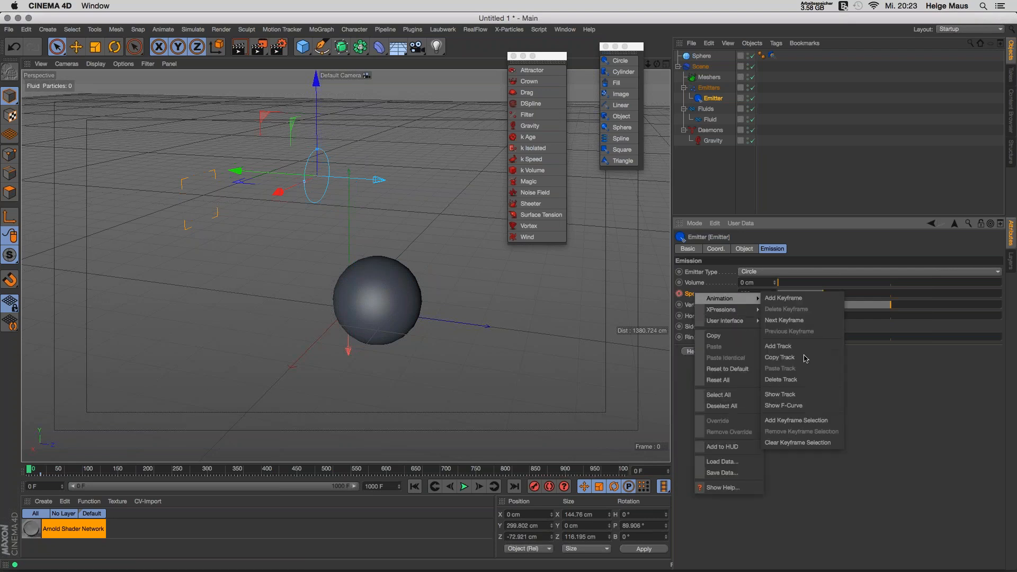
{"action": "left_click", "coordinate": [819, 381]}
Step: Replay the stream to frame 28 and set emitter Speed to 0 cm
{"action": "left_click", "coordinate": [414, 488]}
{"action": "left_click", "coordinate": [464, 487]}
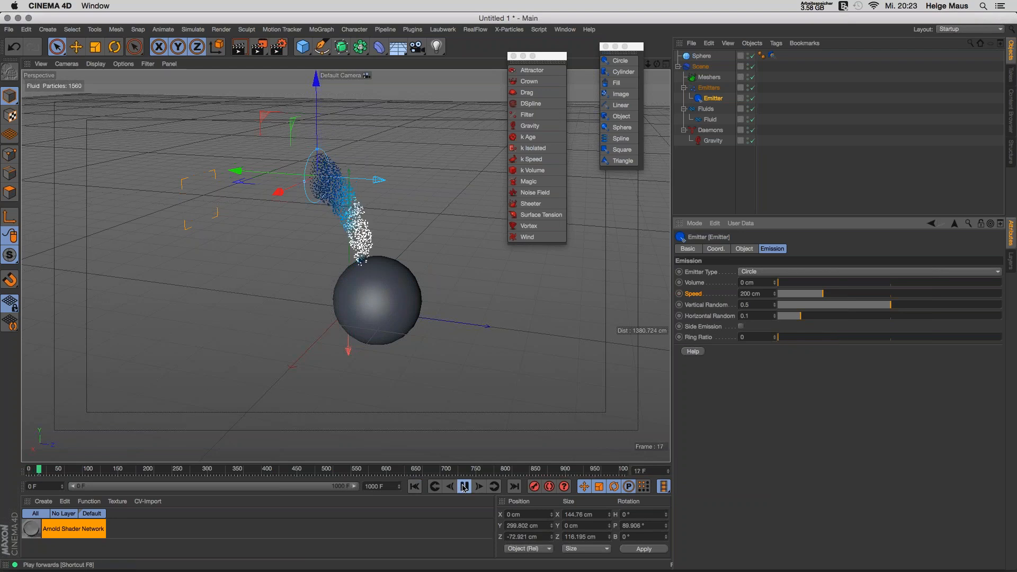
{"action": "left_click", "coordinate": [462, 487]}
{"action": "left_click_drag", "start_coordinate": [809, 294], "coordinate": [647, 303]}
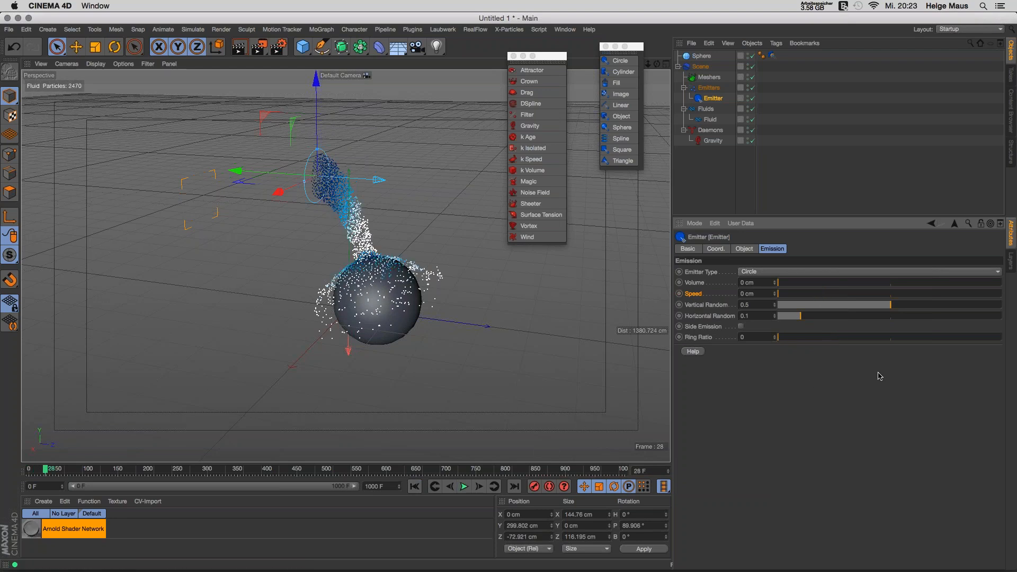
{"action": "left_click", "coordinate": [745, 248]}
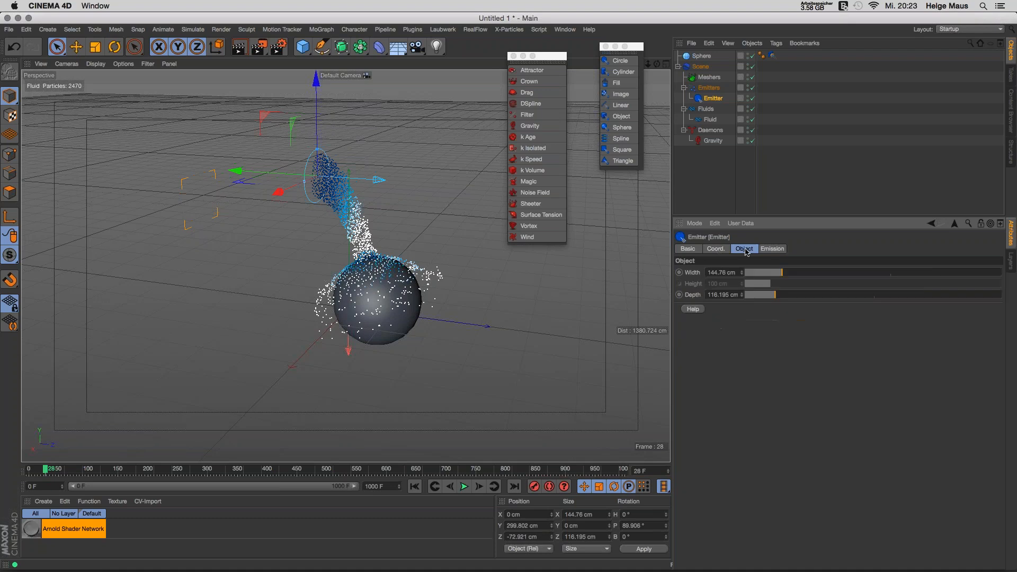
Step: Disable the emitter and play the simulation briefly
{"action": "left_click", "coordinate": [690, 249]}
{"action": "left_click", "coordinate": [739, 334]}
{"action": "left_click", "coordinate": [464, 486]}
{"action": "left_click", "coordinate": [464, 486]}
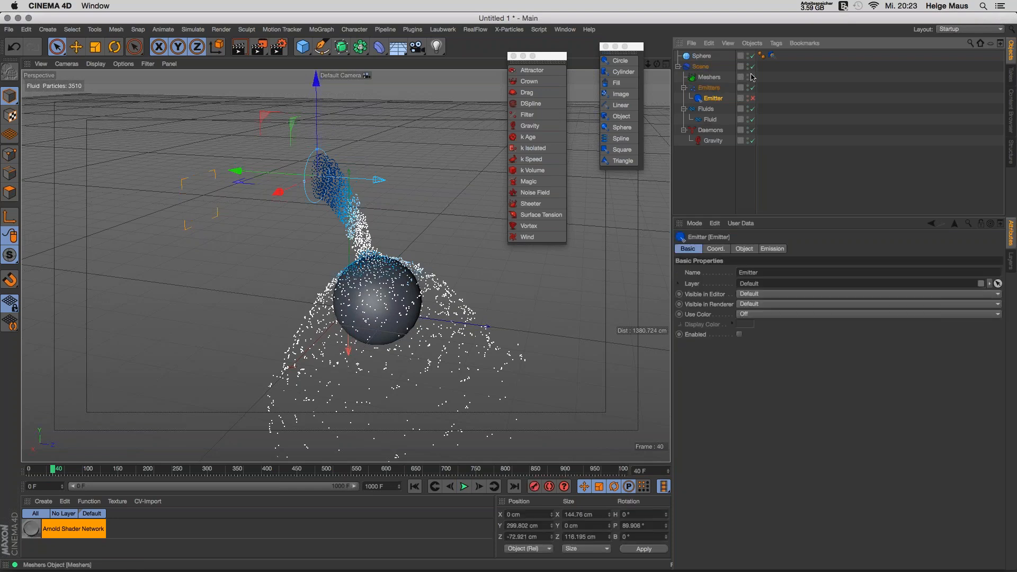
Step: Turn off Use Cache, remove the cached fluid files, and rewind to frame 0
{"action": "left_click", "coordinate": [694, 67]}
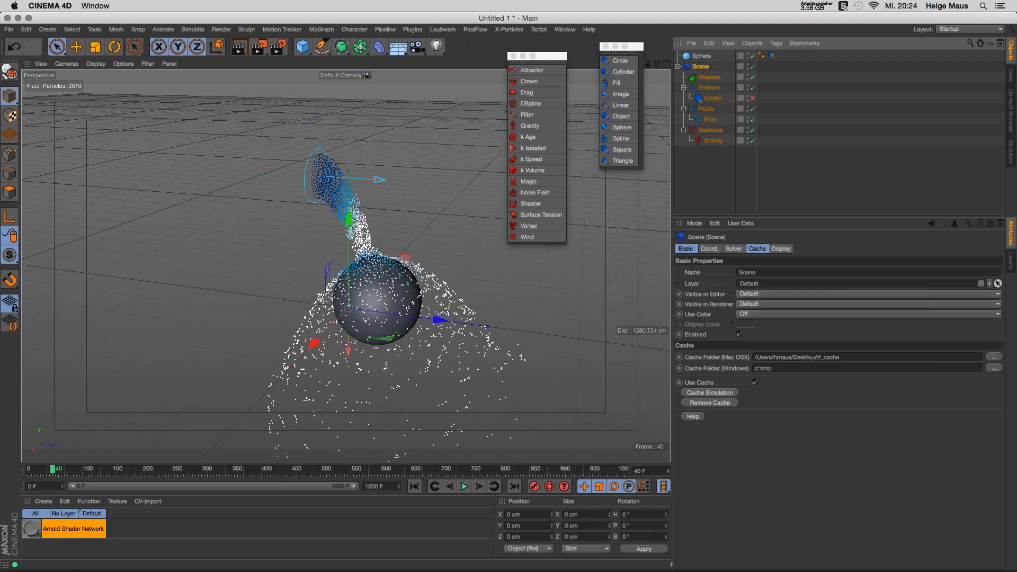
{"action": "left_click", "coordinate": [755, 382]}
{"action": "left_click", "coordinate": [733, 403]}
{"action": "key", "text": "Return"}
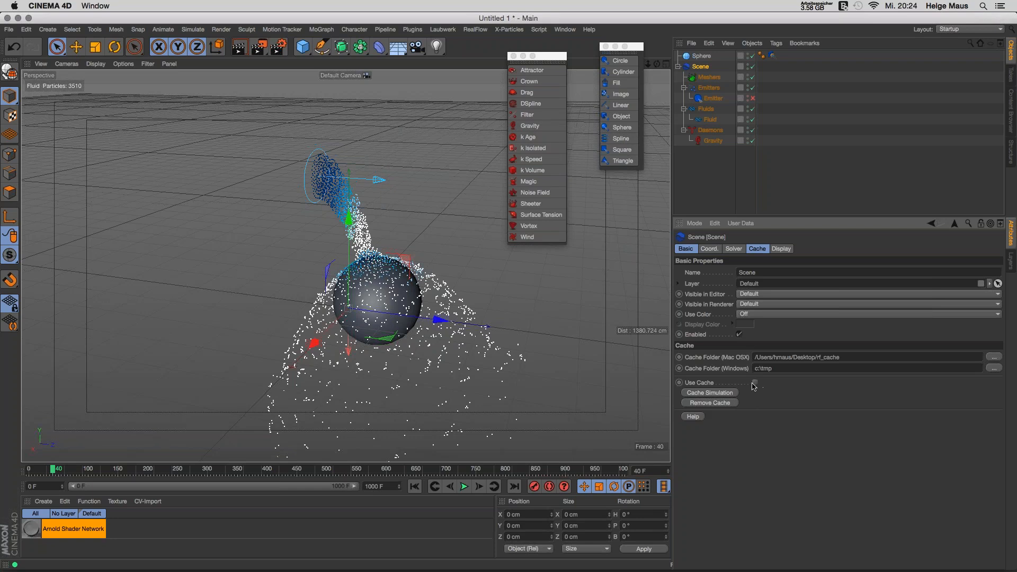
{"action": "left_click", "coordinate": [725, 403]}
{"action": "left_click", "coordinate": [576, 196]}
{"action": "left_click", "coordinate": [414, 487]}
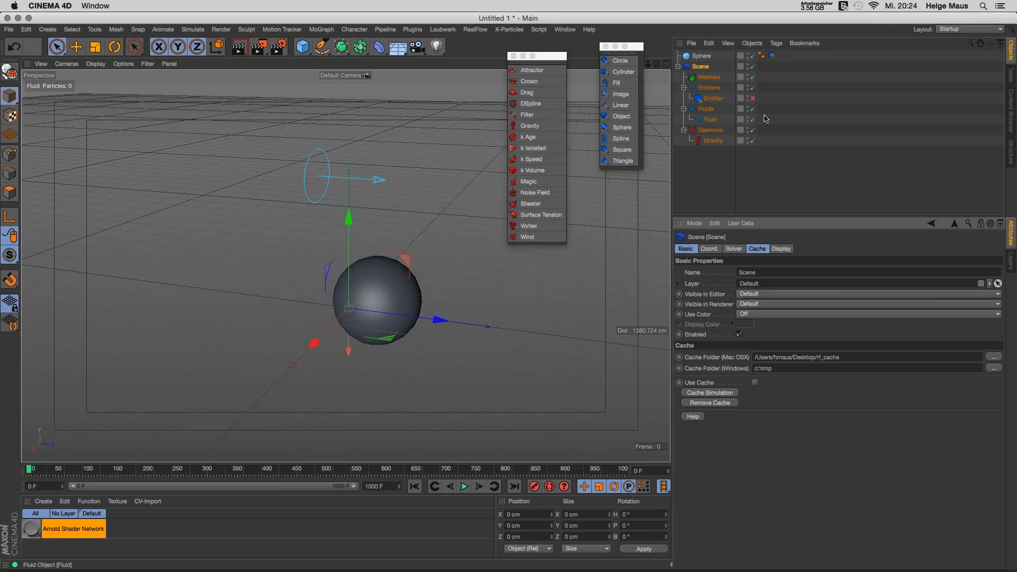
Step: Keyframe emitter Speed at frame 19 and a raised Speed at frame 20
{"action": "left_click", "coordinate": [731, 98]}
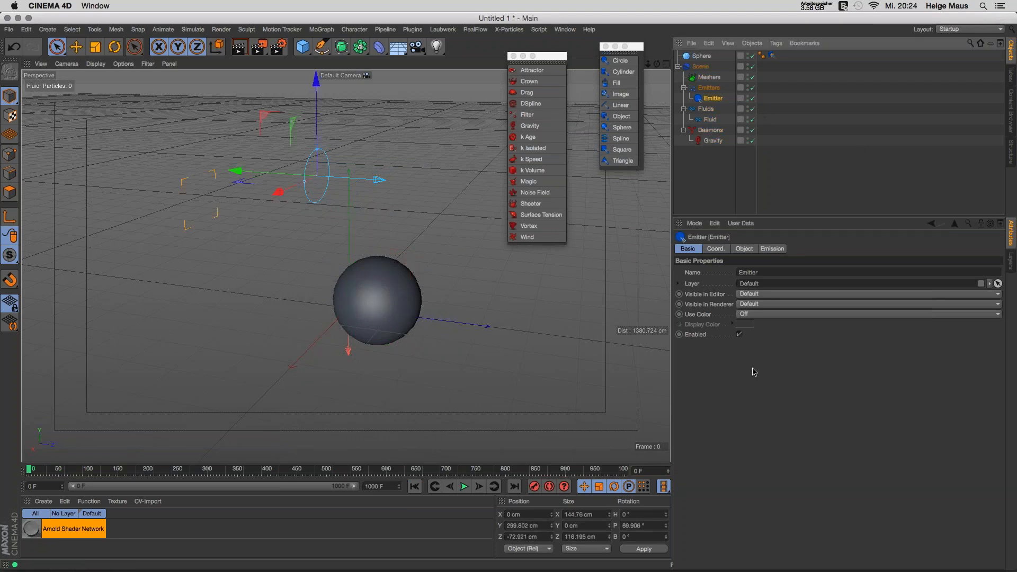
{"action": "left_click", "coordinate": [745, 248]}
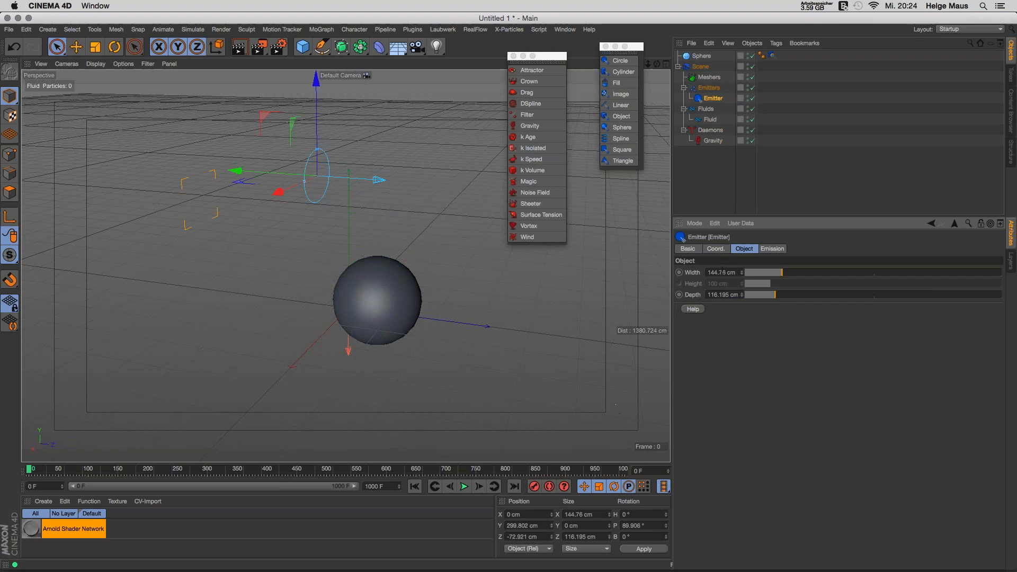
{"action": "left_click", "coordinate": [772, 249]}
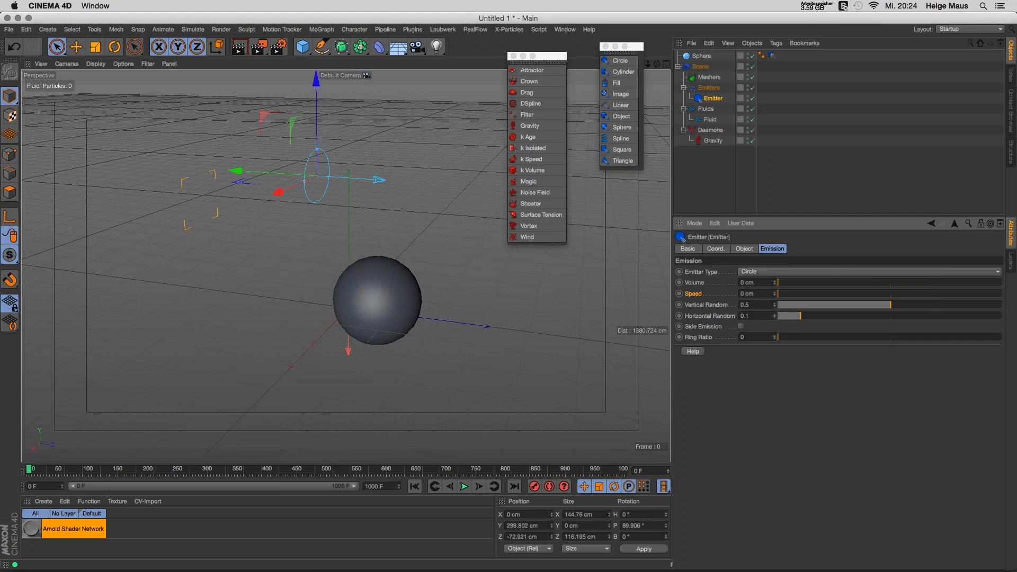
{"action": "left_click", "coordinate": [44, 470]}
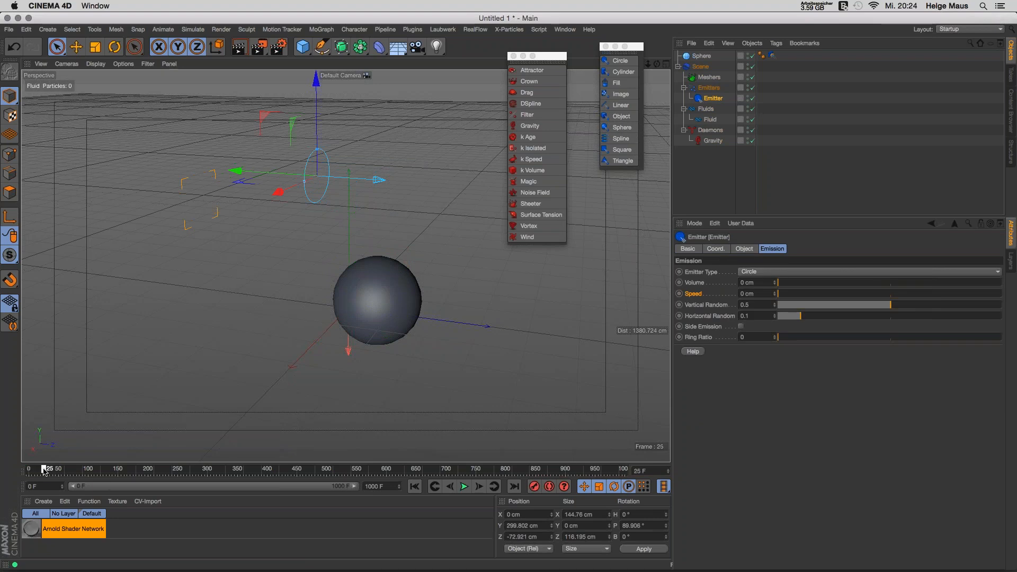
{"action": "left_click", "coordinate": [449, 487]}
{"action": "left_click", "coordinate": [449, 486]}
{"action": "left_click", "coordinate": [449, 487]}
{"action": "left_click", "coordinate": [449, 487]}
{"action": "left_click", "coordinate": [678, 294], "text": "ctrl"}
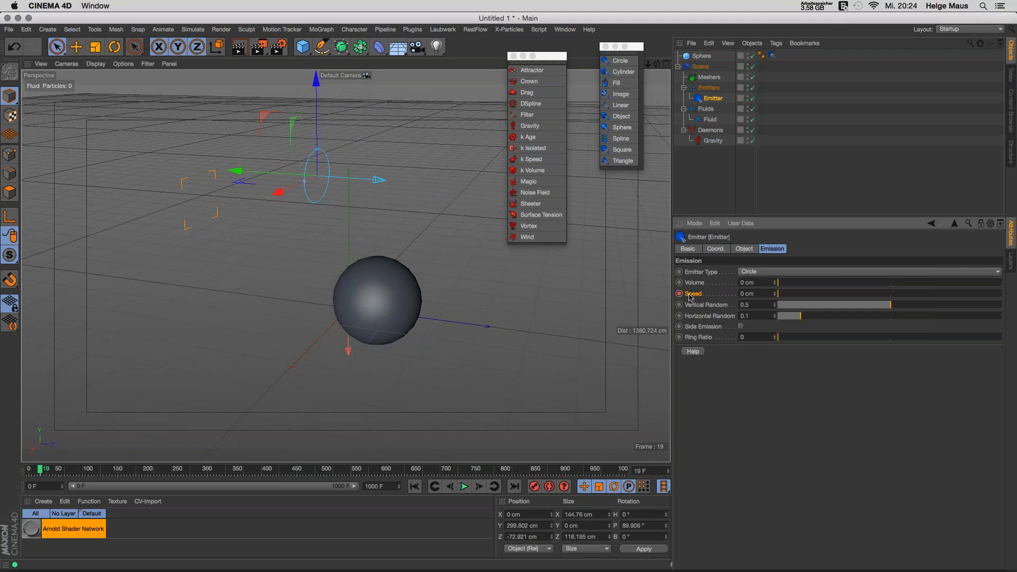
{"action": "left_click", "coordinate": [478, 486]}
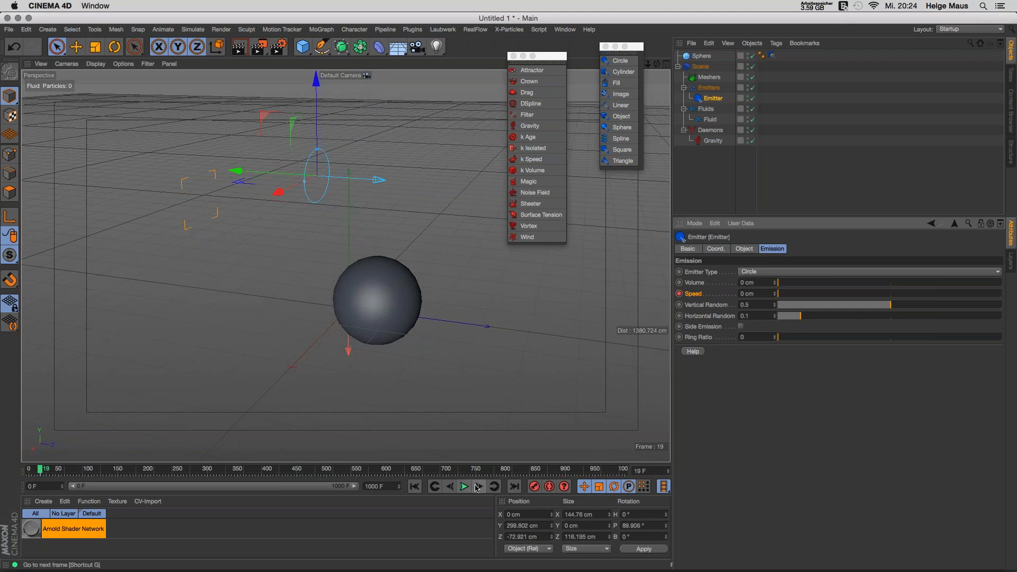
{"action": "left_click_drag", "start_coordinate": [788, 294], "coordinate": [822, 298]}
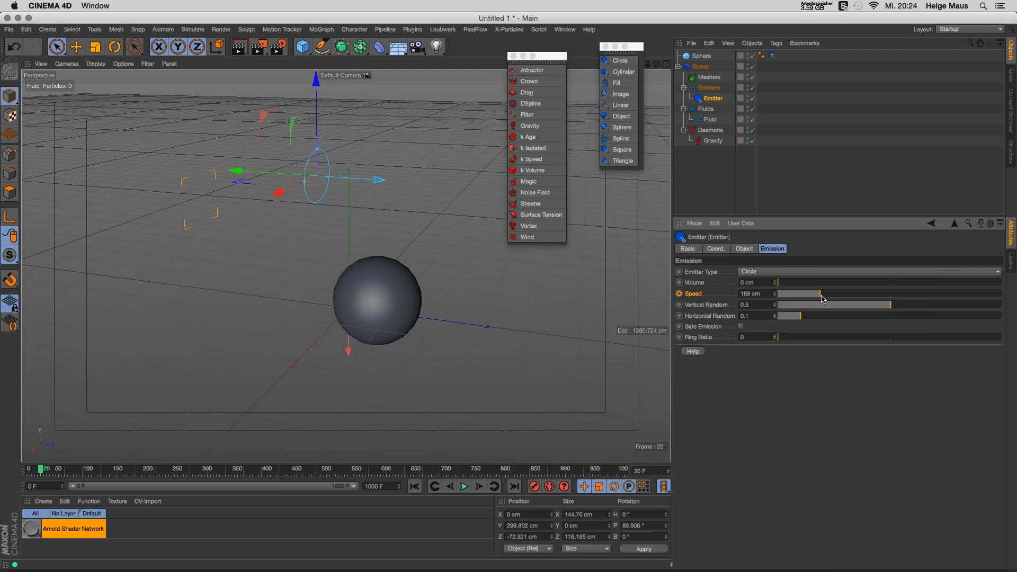
{"action": "left_click", "coordinate": [679, 294]}
Step: Replay the splash, reset Speed to 0 cm, replay to frame 103, then delete the Emitter
{"action": "left_click", "coordinate": [449, 486]}
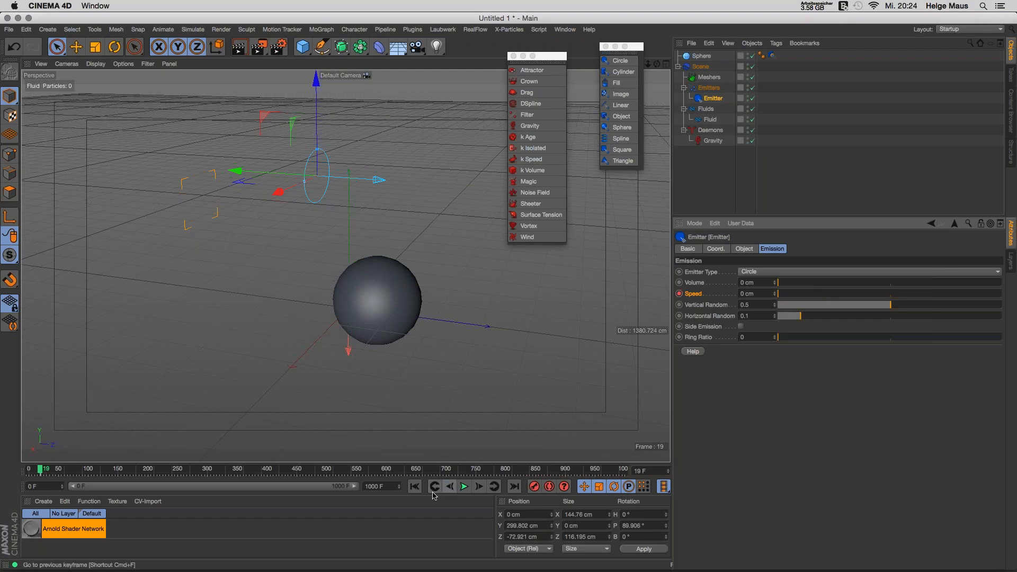
{"action": "left_click", "coordinate": [415, 487]}
{"action": "left_click", "coordinate": [465, 487]}
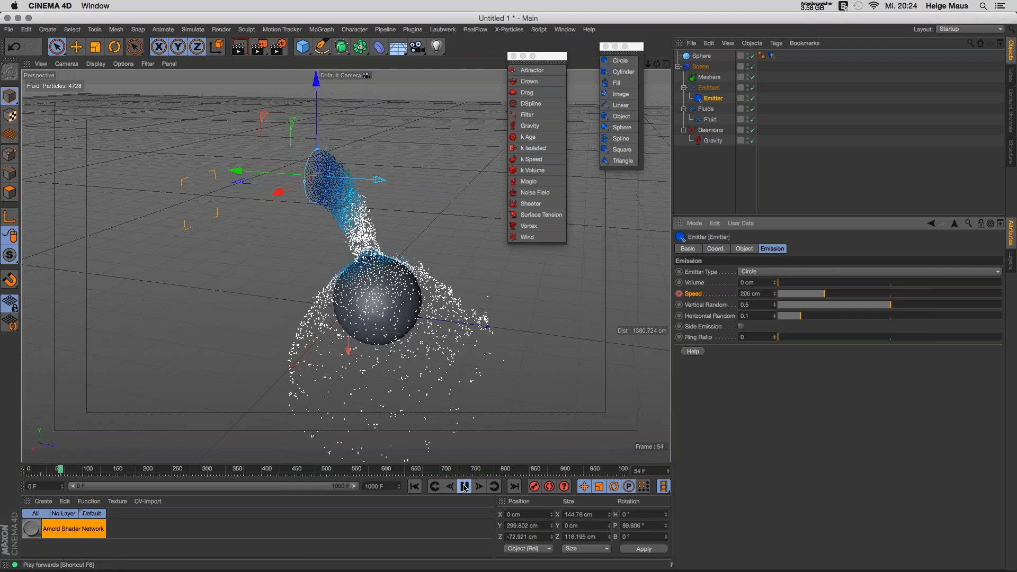
{"action": "left_click", "coordinate": [464, 487]}
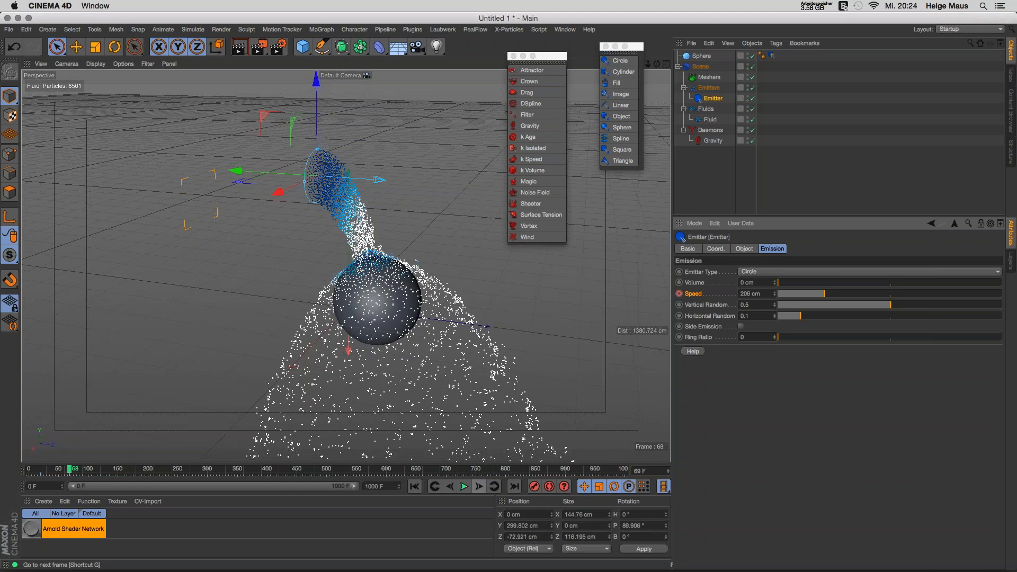
{"action": "left_click_drag", "start_coordinate": [805, 295], "coordinate": [761, 298]}
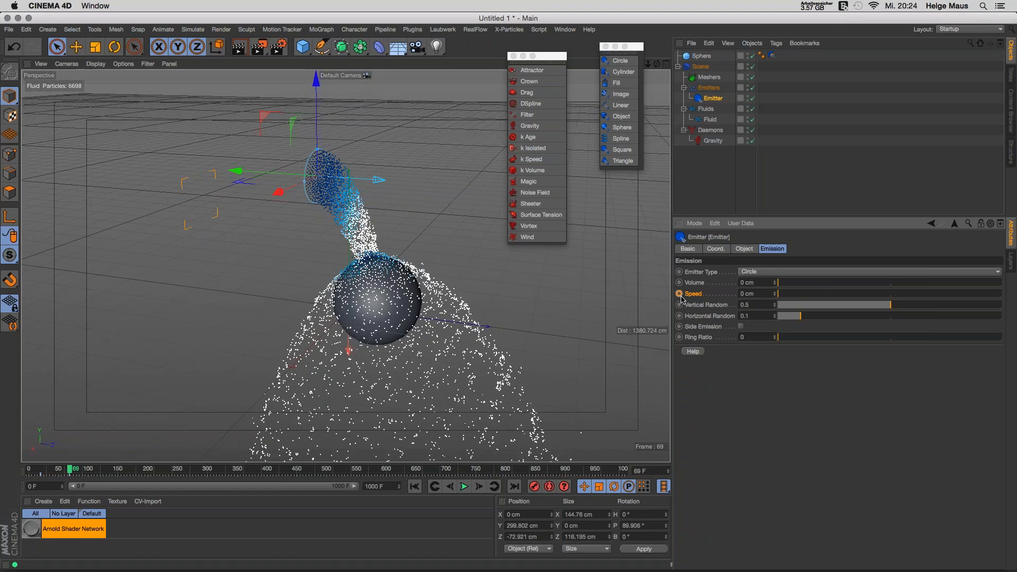
{"action": "left_click", "coordinate": [415, 486]}
{"action": "left_click", "coordinate": [464, 486]}
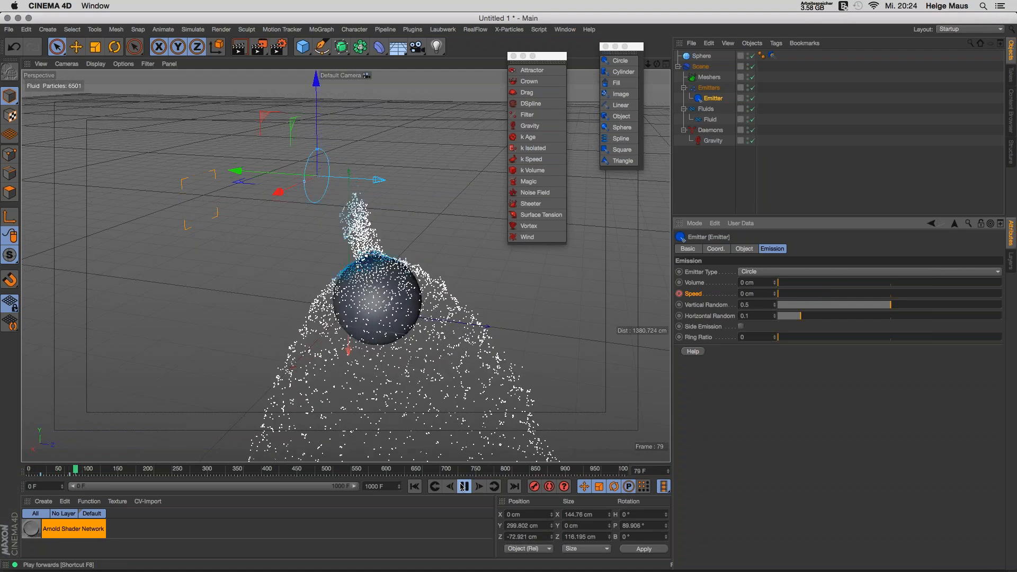
{"action": "left_click", "coordinate": [462, 486]}
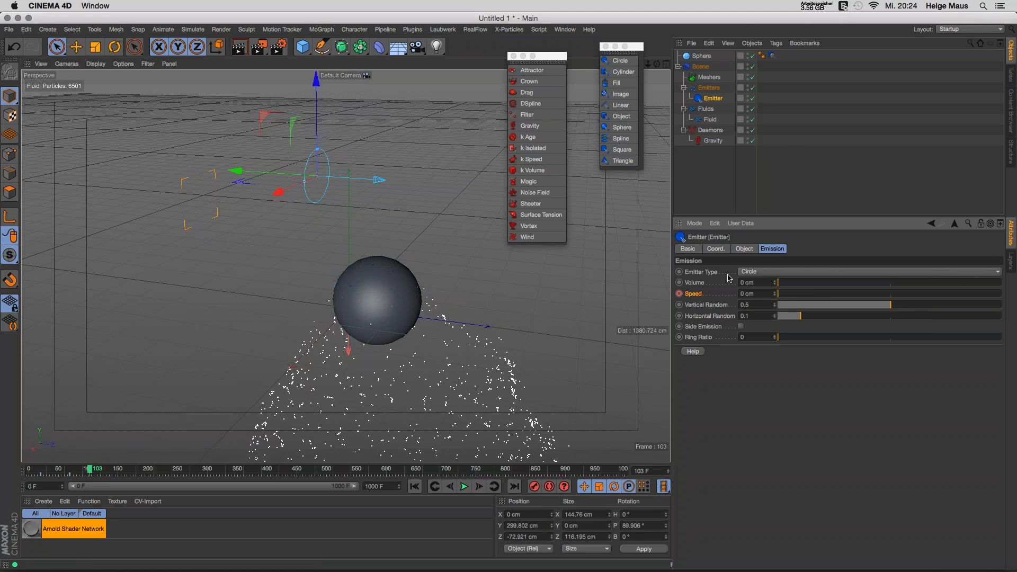
{"action": "left_click", "coordinate": [703, 99]}
{"action": "key", "text": "Delete"}
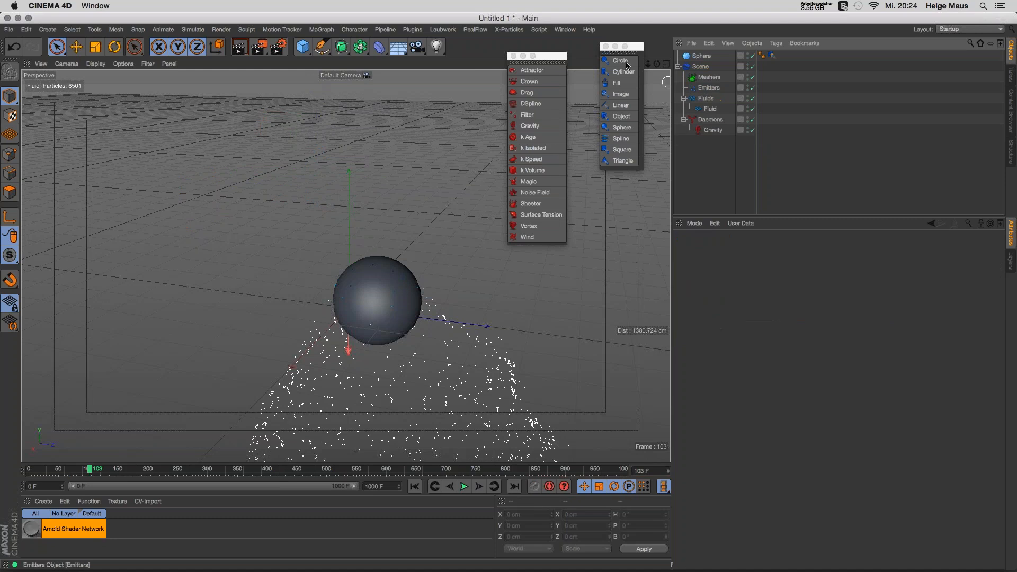
Step: Create a new Circle emitter and raise it above the sphere, test-playing the stream
{"action": "left_click", "coordinate": [414, 486]}
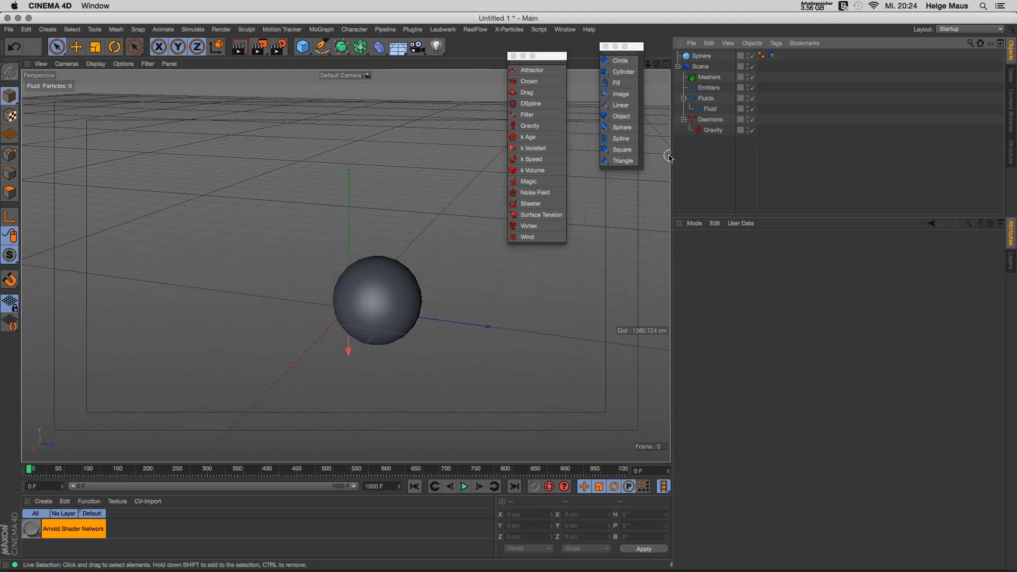
{"action": "left_click", "coordinate": [621, 61]}
{"action": "left_click", "coordinate": [465, 487]}
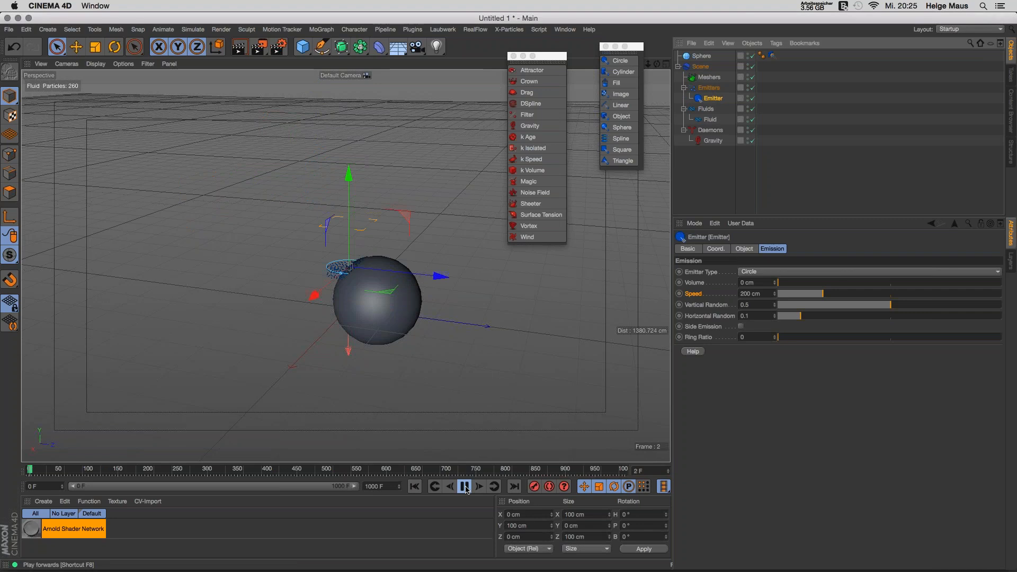
{"action": "left_click", "coordinate": [464, 486]}
{"action": "left_click_drag", "start_coordinate": [348, 177], "coordinate": [476, 169]}
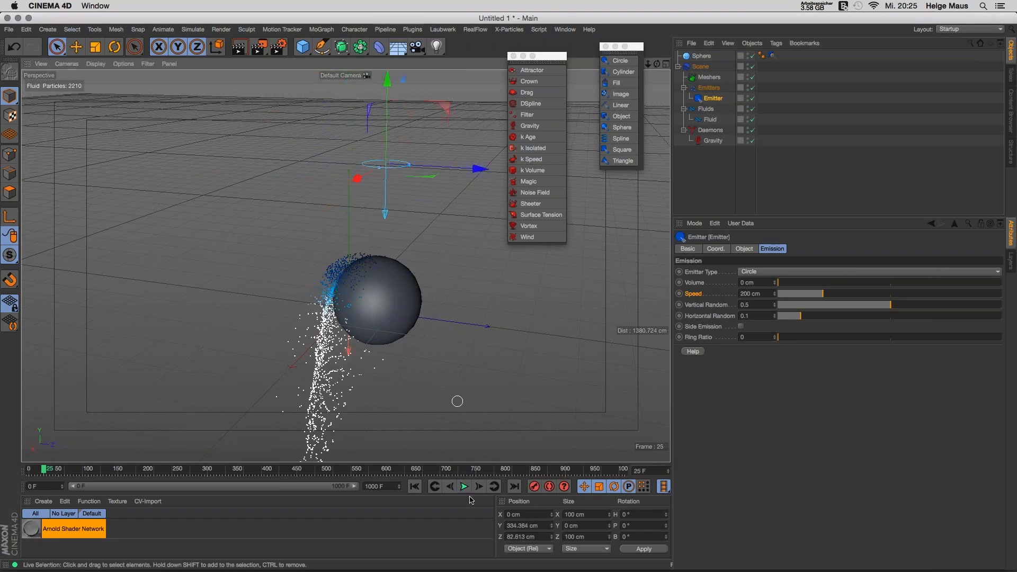
{"action": "left_click", "coordinate": [464, 486]}
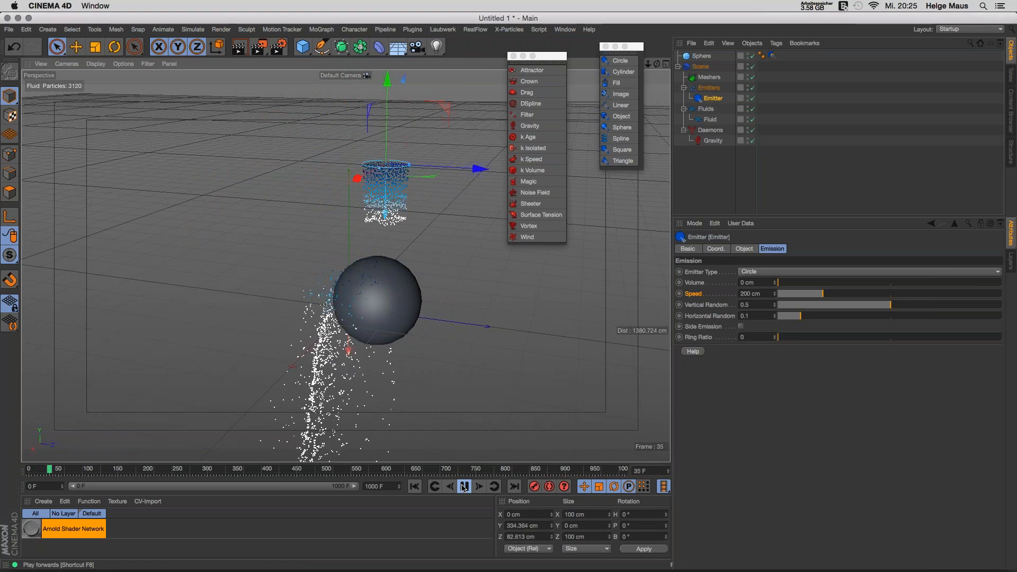
{"action": "left_click", "coordinate": [464, 487]}
Step: Switch the emitter off, replay, and shift it along its Z axis
{"action": "left_click", "coordinate": [752, 98]}
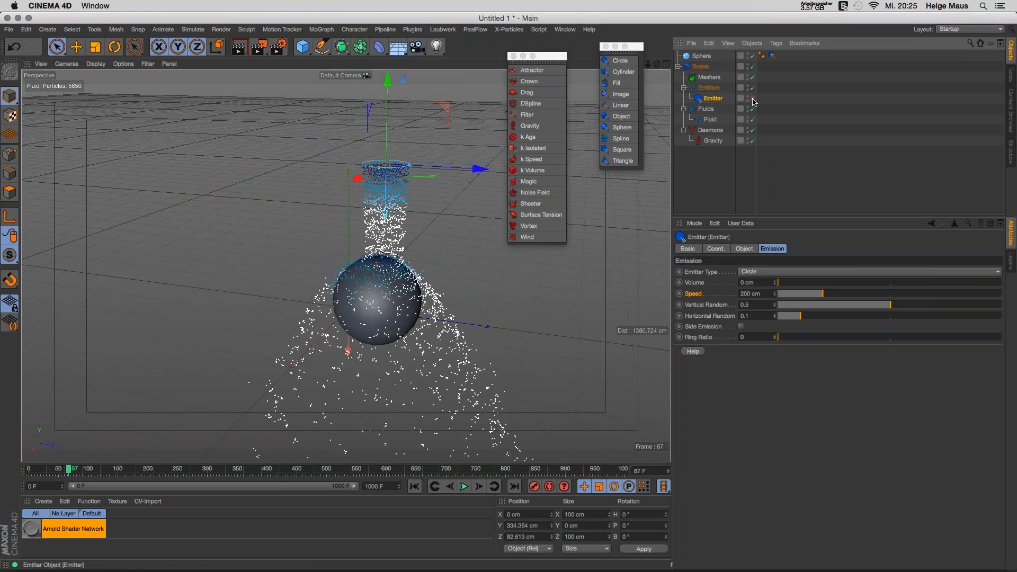
{"action": "left_click", "coordinate": [464, 486]}
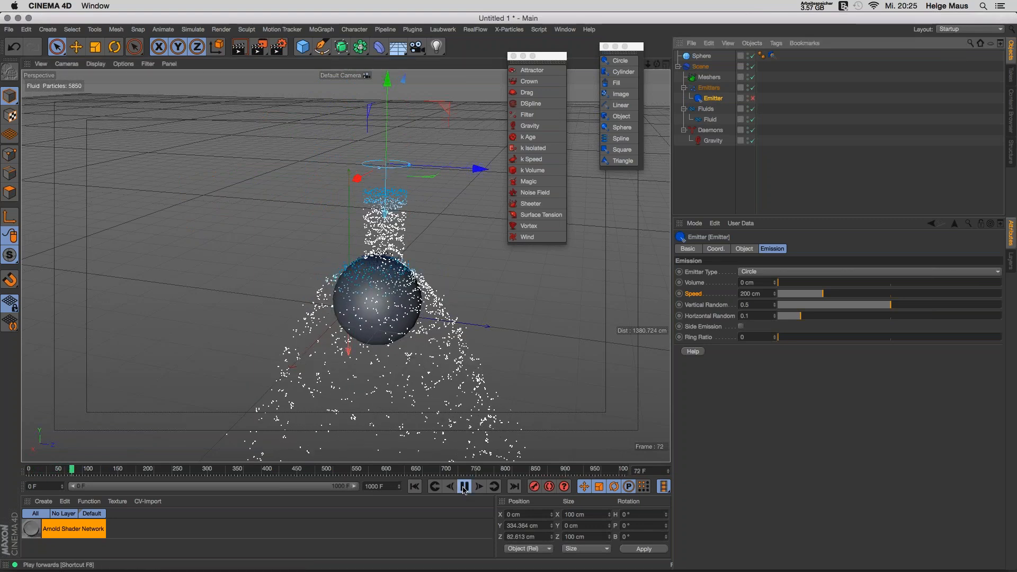
{"action": "left_click", "coordinate": [463, 488]}
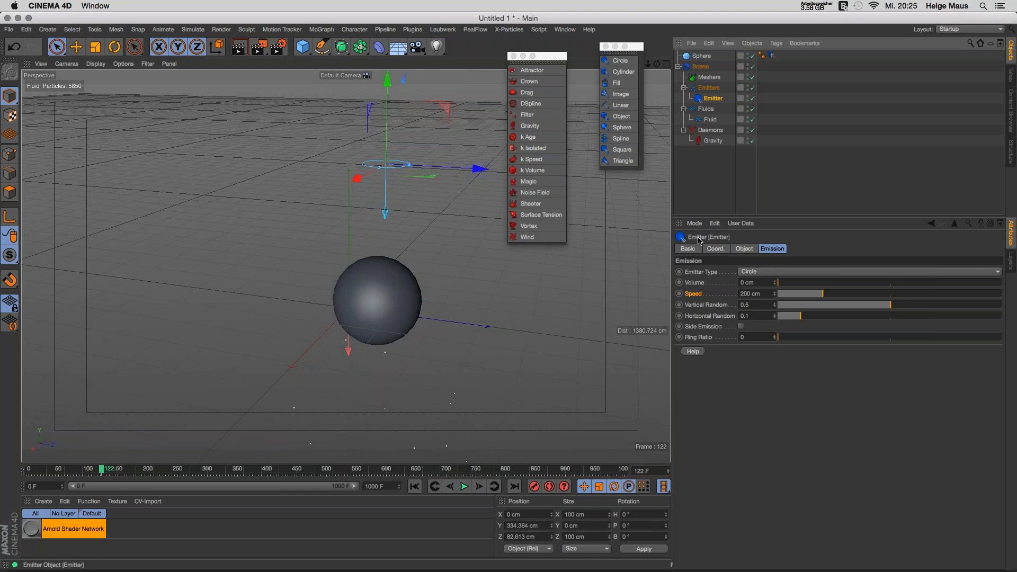
{"action": "left_click", "coordinate": [464, 487]}
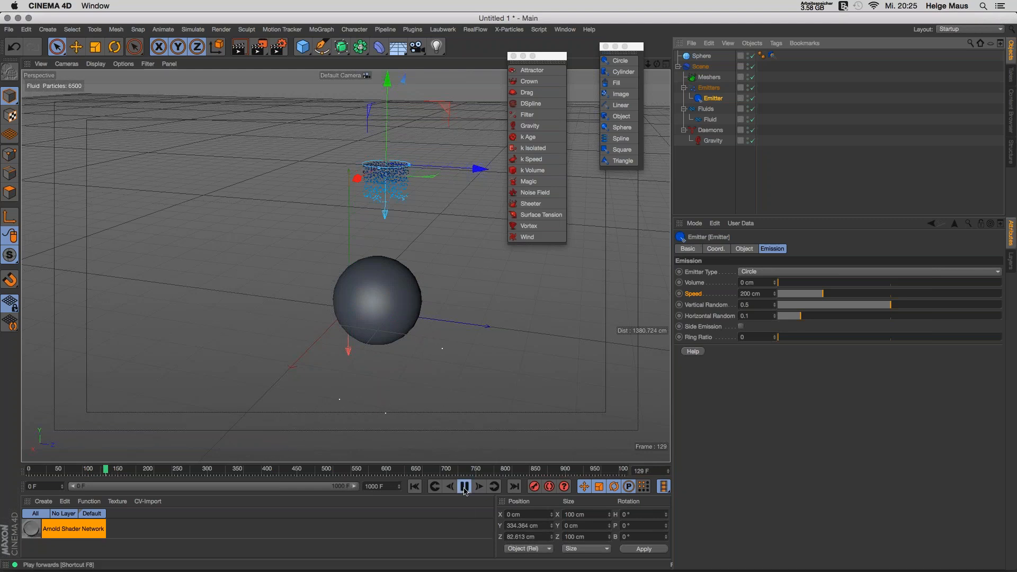
{"action": "left_click_drag", "start_coordinate": [473, 174], "coordinate": [422, 180]}
{"action": "left_click", "coordinate": [415, 486]}
{"action": "left_click", "coordinate": [709, 101], "text": "ctrl"}
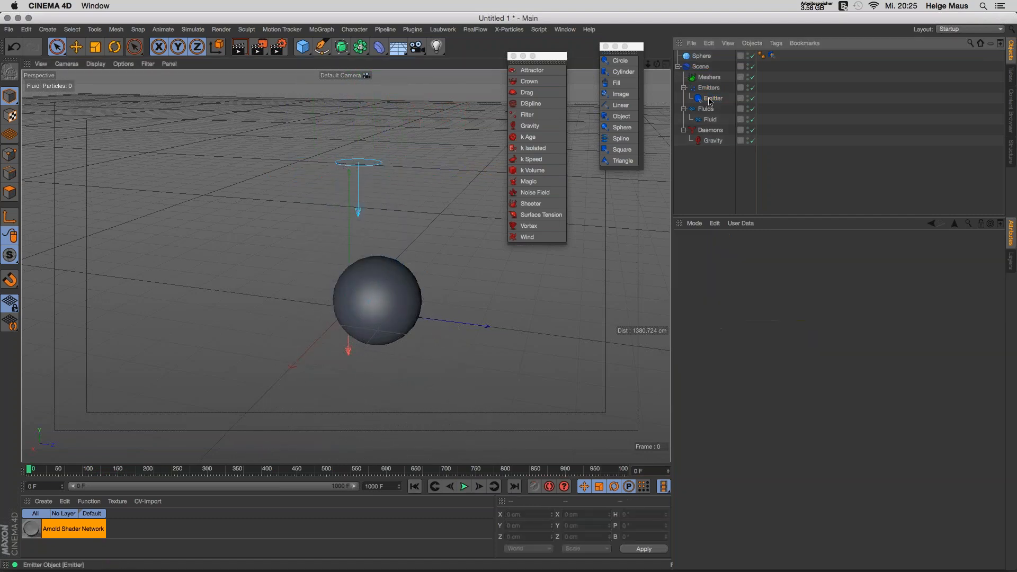
{"action": "left_click", "coordinate": [710, 101]}
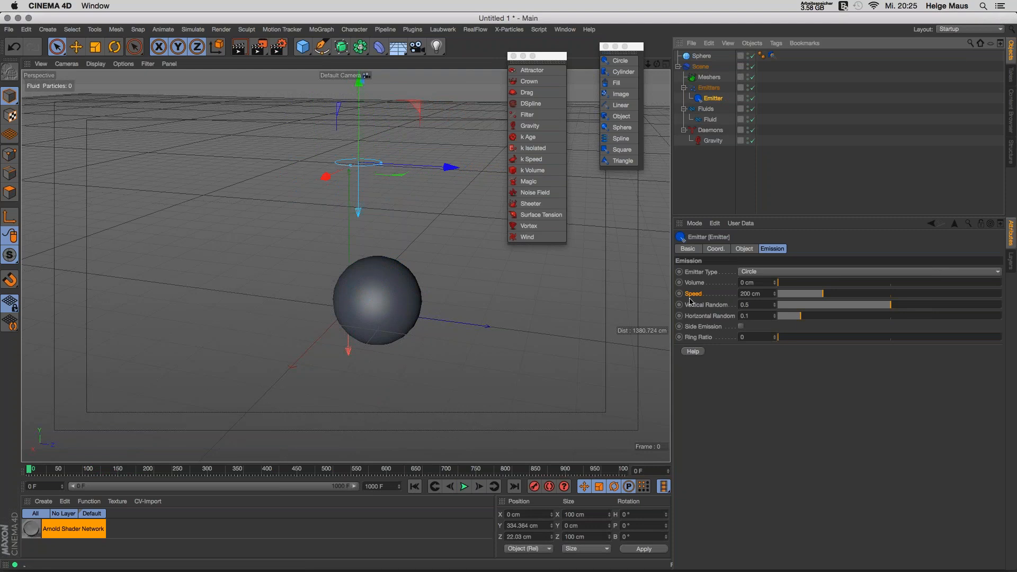
Step: Set emitter Speed to 0 cm and reposition it higher above the sphere
{"action": "left_click_drag", "start_coordinate": [820, 298], "coordinate": [799, 286]}
{"action": "left_click_drag", "start_coordinate": [449, 167], "coordinate": [493, 166]}
{"action": "left_click_drag", "start_coordinate": [403, 78], "coordinate": [404, 73]}
{"action": "left_click_drag", "start_coordinate": [492, 146], "coordinate": [473, 147]}
{"action": "left_click", "coordinate": [464, 482]}
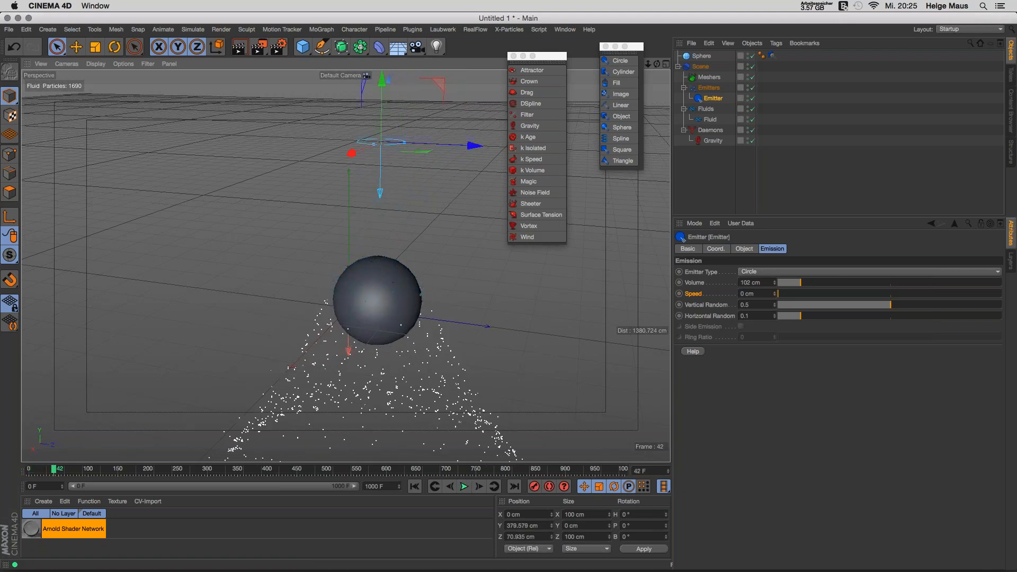
Step: Widen the emitter to 126.28 cm, replay, and set its Volume to 0 cm
{"action": "left_click", "coordinate": [747, 250]}
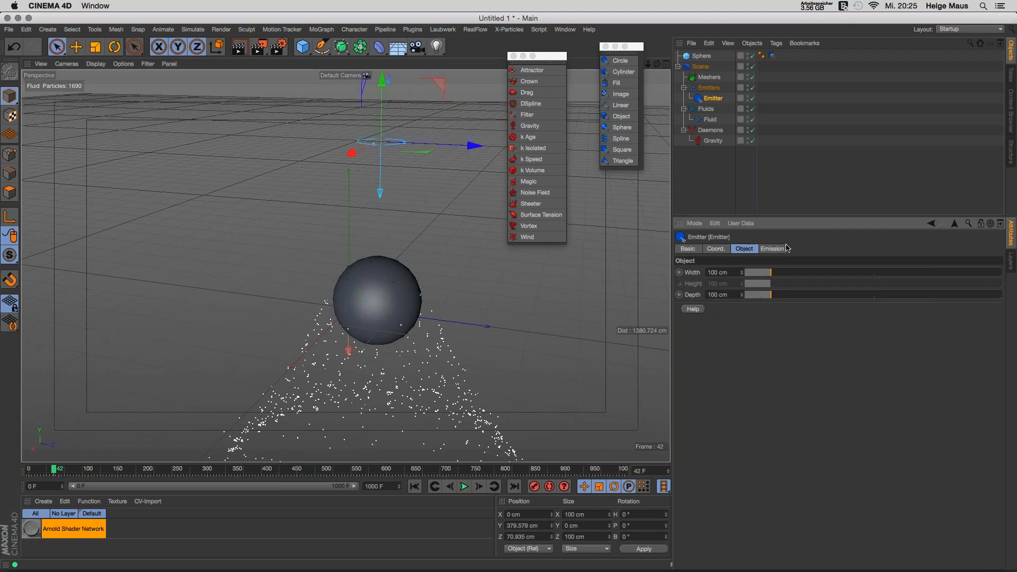
{"action": "left_click_drag", "start_coordinate": [771, 272], "coordinate": [774, 297]}
{"action": "left_click", "coordinate": [464, 486]}
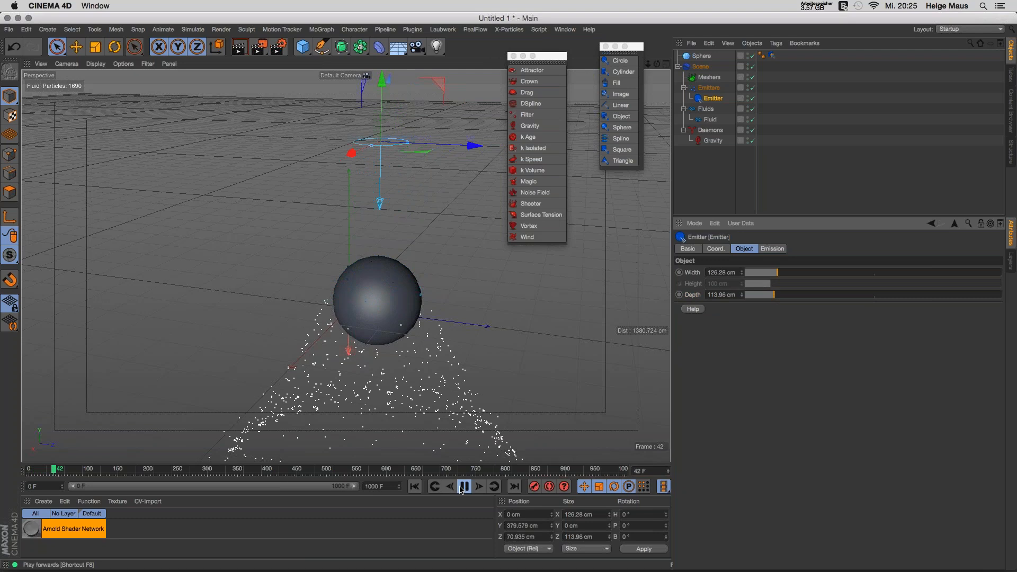
{"action": "left_click", "coordinate": [464, 486]}
{"action": "left_click", "coordinate": [415, 486]}
{"action": "left_click", "coordinate": [464, 484]}
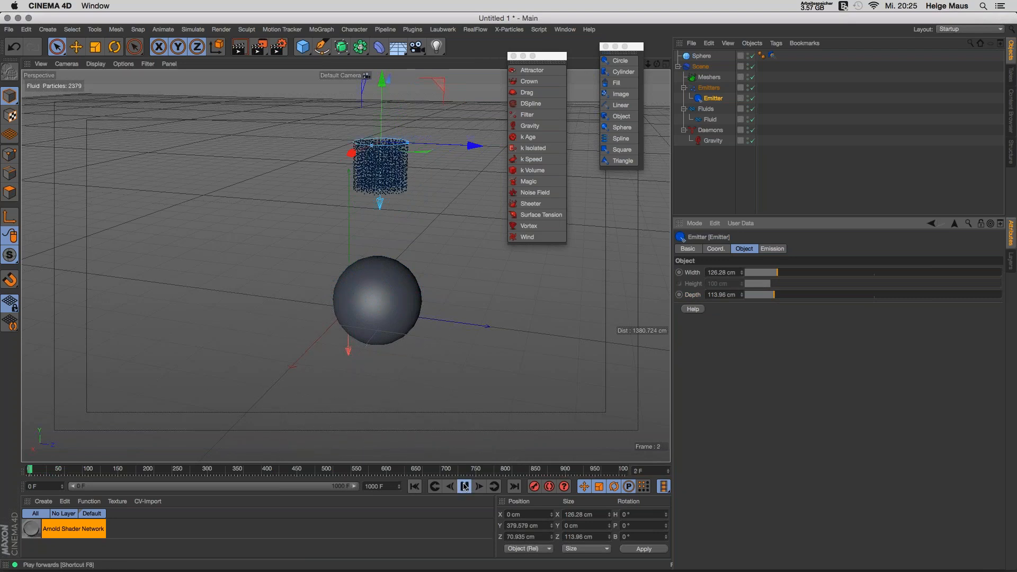
{"action": "left_click", "coordinate": [770, 249]}
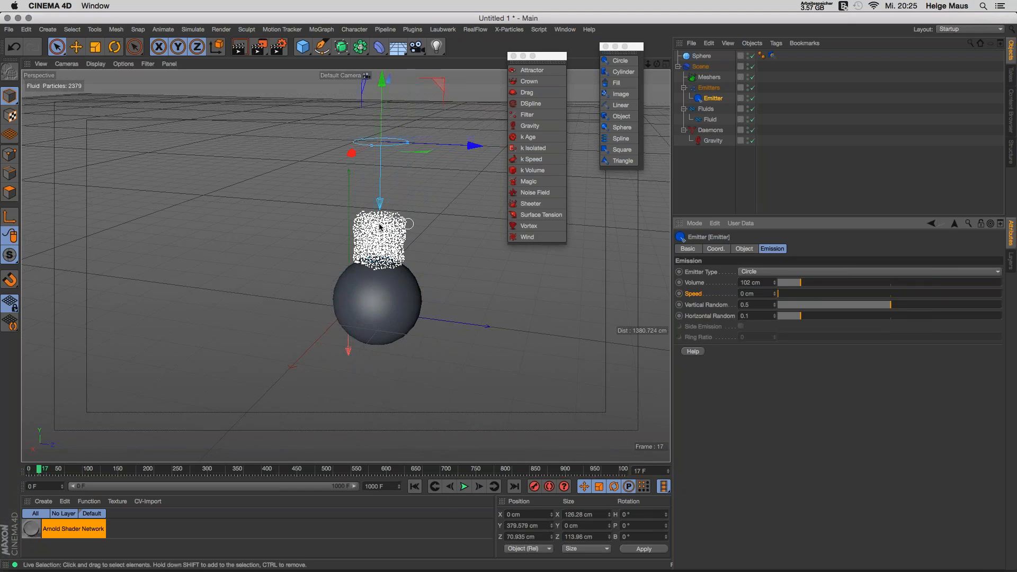
{"action": "left_click", "coordinate": [415, 486]}
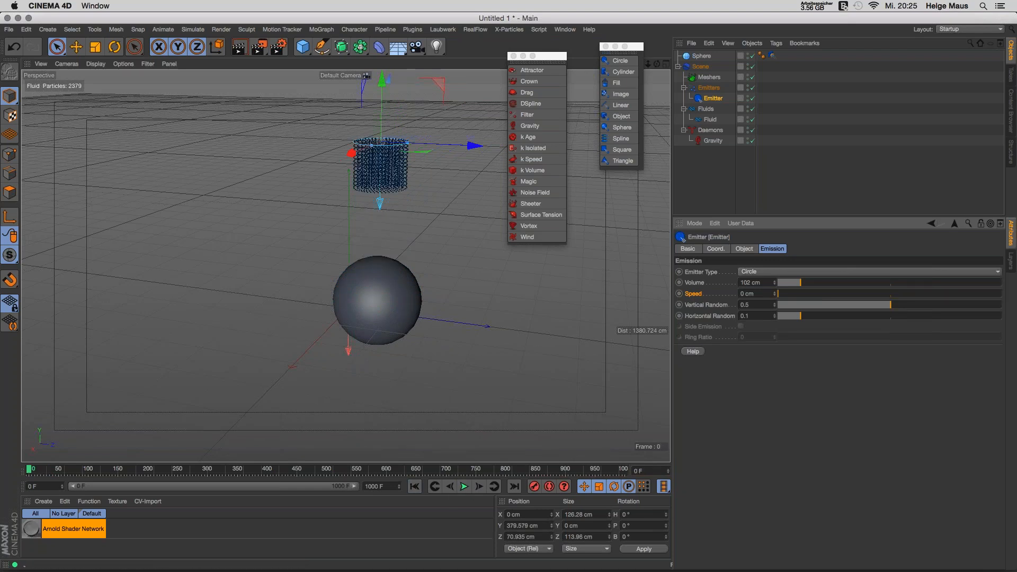
{"action": "left_click_drag", "start_coordinate": [774, 282], "coordinate": [792, 295]}
Step: Play the simulation and raise the emitter Speed to about 182 cm, keeping the Circle emitter type
{"action": "left_click", "coordinate": [464, 486]}
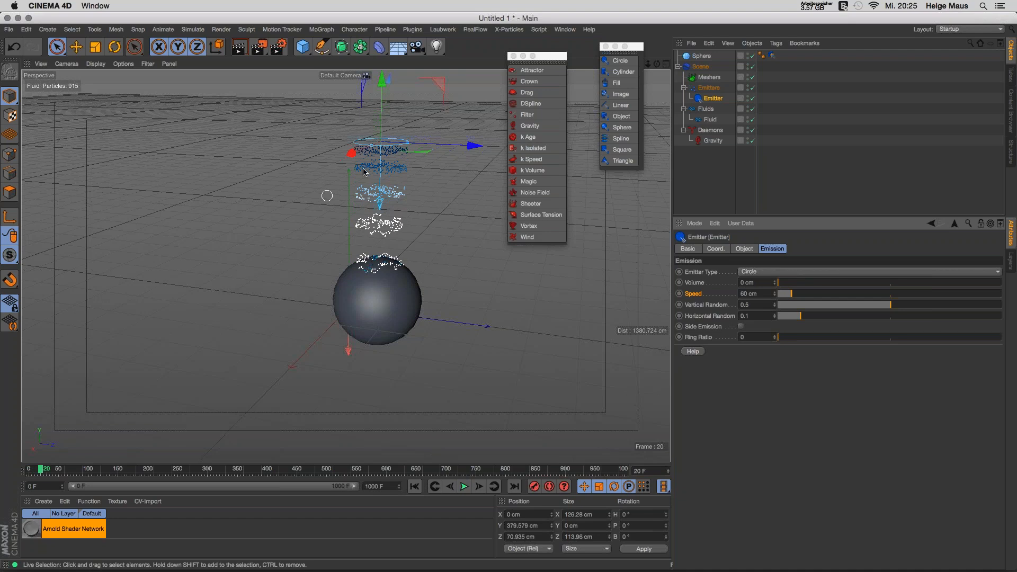
{"action": "left_click_drag", "start_coordinate": [787, 295], "coordinate": [819, 294]}
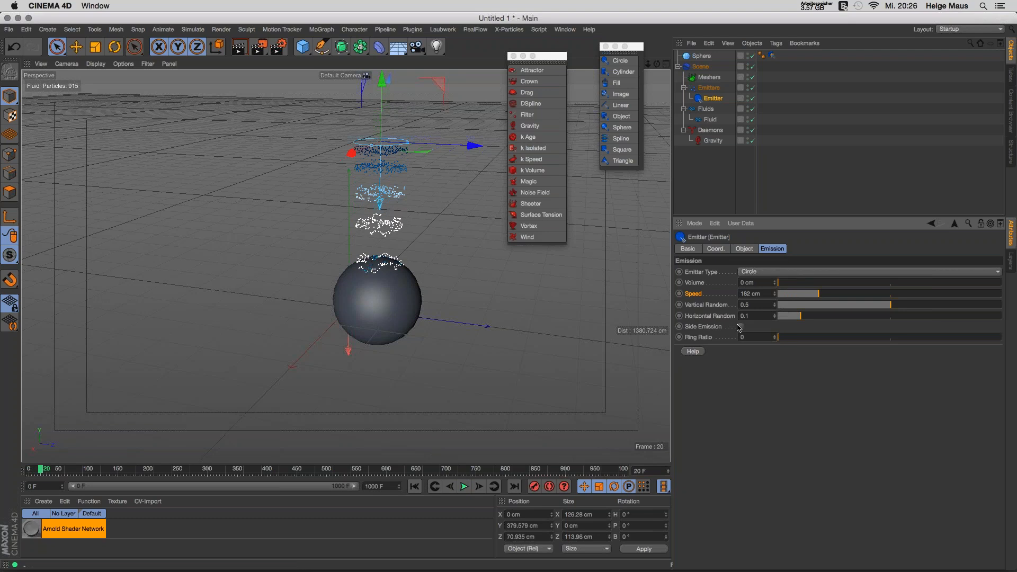
{"action": "left_click", "coordinate": [773, 272]}
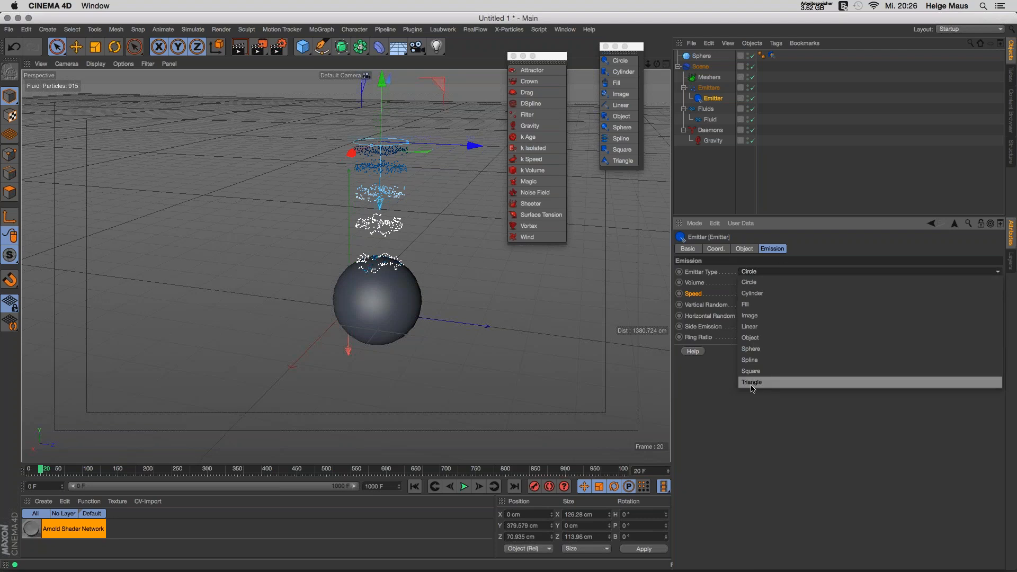
{"action": "left_click", "coordinate": [709, 189]}
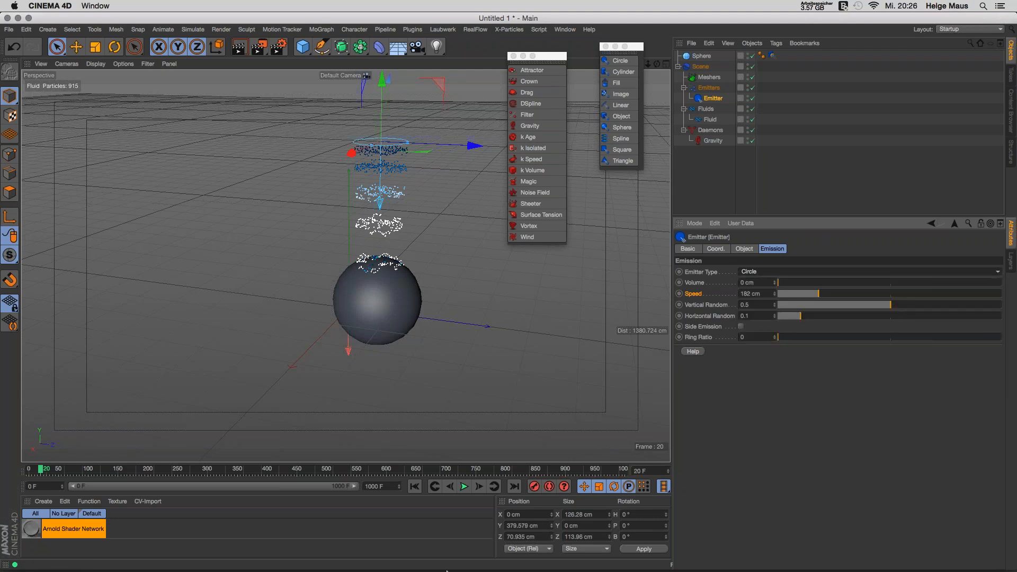
Step: Replay from frame 0, stop at frame 31 with the splash over the sphere, and show the Fluid settings
{"action": "left_click", "coordinate": [414, 487]}
{"action": "left_click", "coordinate": [464, 486]}
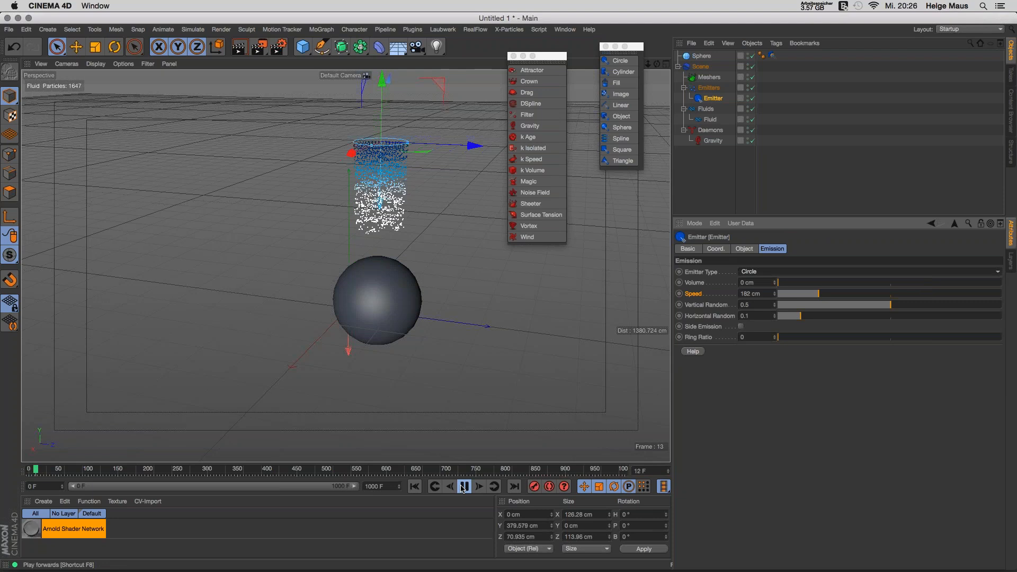
{"action": "left_click", "coordinate": [464, 486]}
{"action": "left_click", "coordinate": [698, 121]}
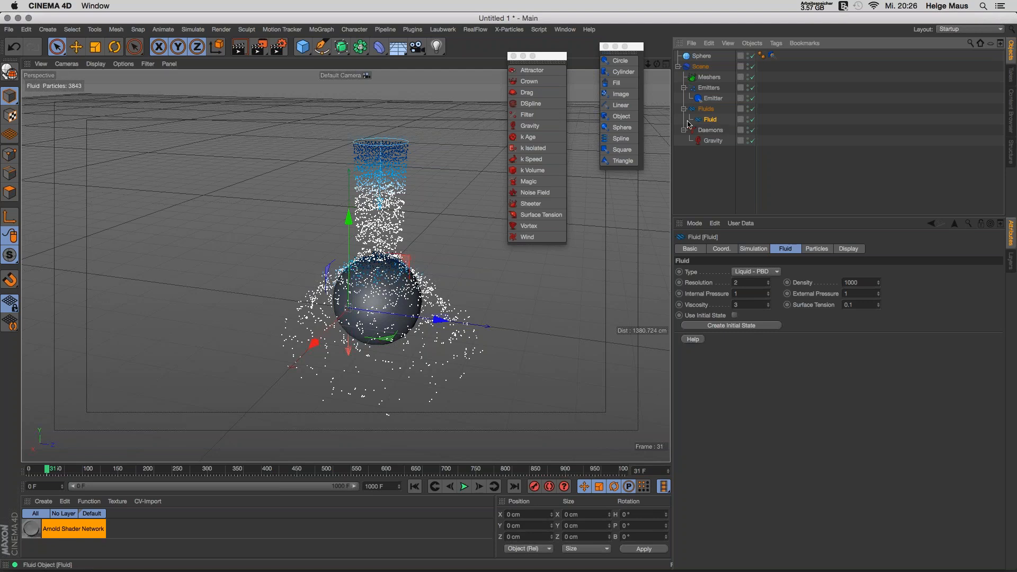
Step: Rewind, switch the fluid type to Dumb and play it, orbiting around the splash
{"action": "key", "text": "shift+f"}
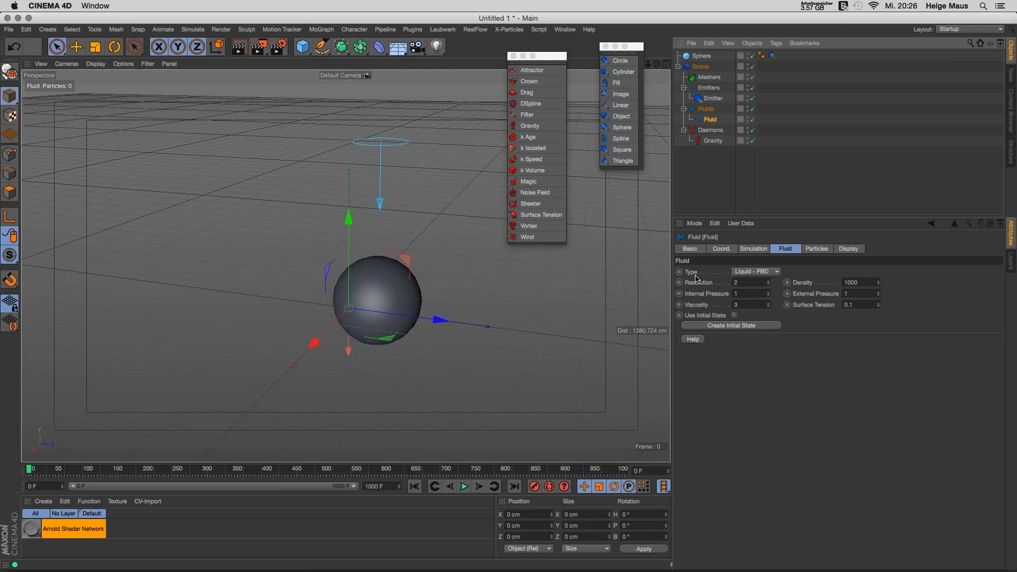
{"action": "left_click", "coordinate": [777, 272]}
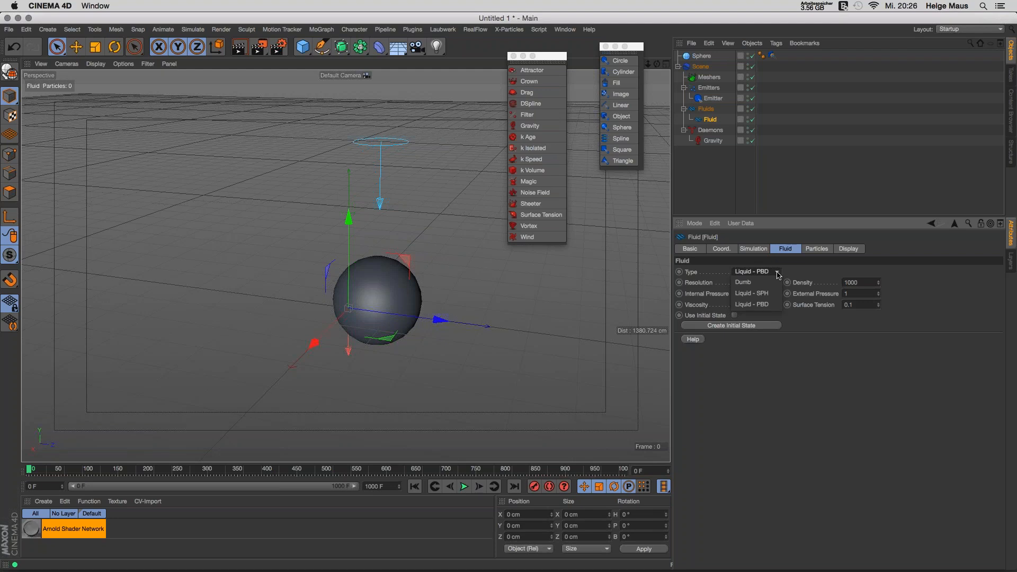
{"action": "left_click", "coordinate": [743, 282]}
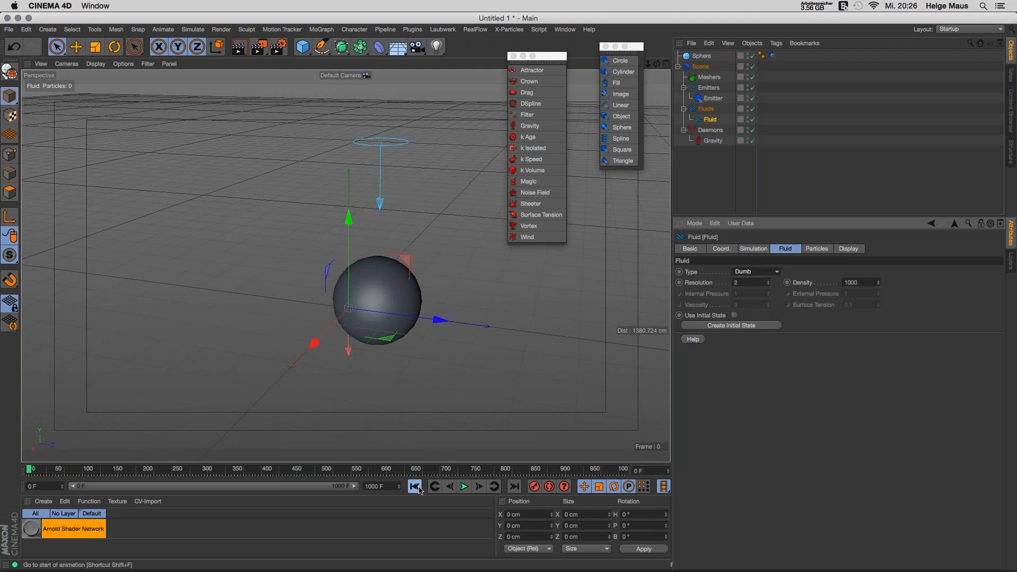
{"action": "left_click", "coordinate": [464, 487]}
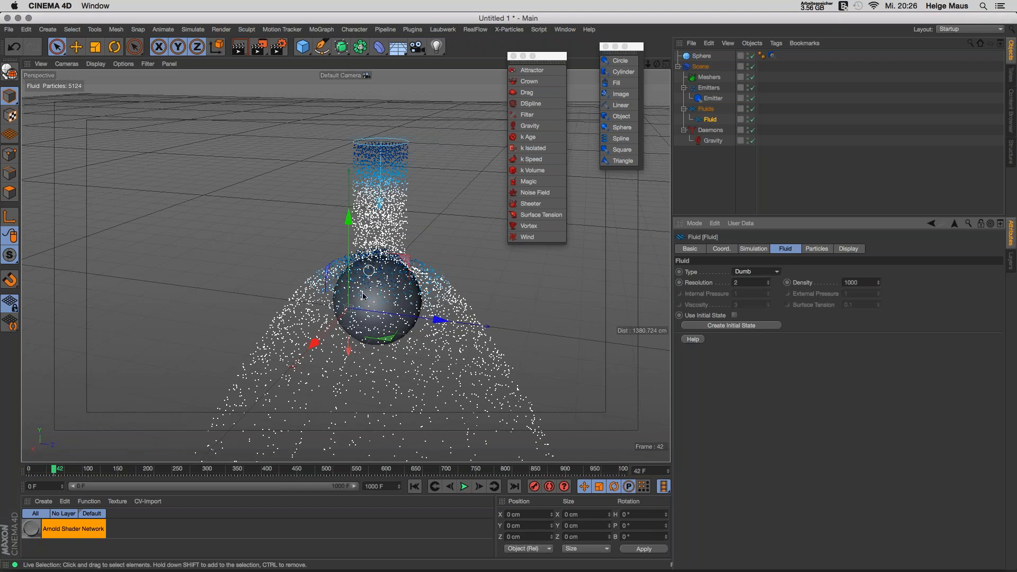
{"action": "mouse_move", "coordinate": [386, 294]}
{"action": "left_mouse_down", "text": "alt"}
{"action": "mouse_move", "coordinate": [366, 239]}
{"action": "mouse_move", "coordinate": [333, 213]}
{"action": "mouse_move", "coordinate": [342, 212]}
{"action": "left_mouse_up", "text": "alt"}
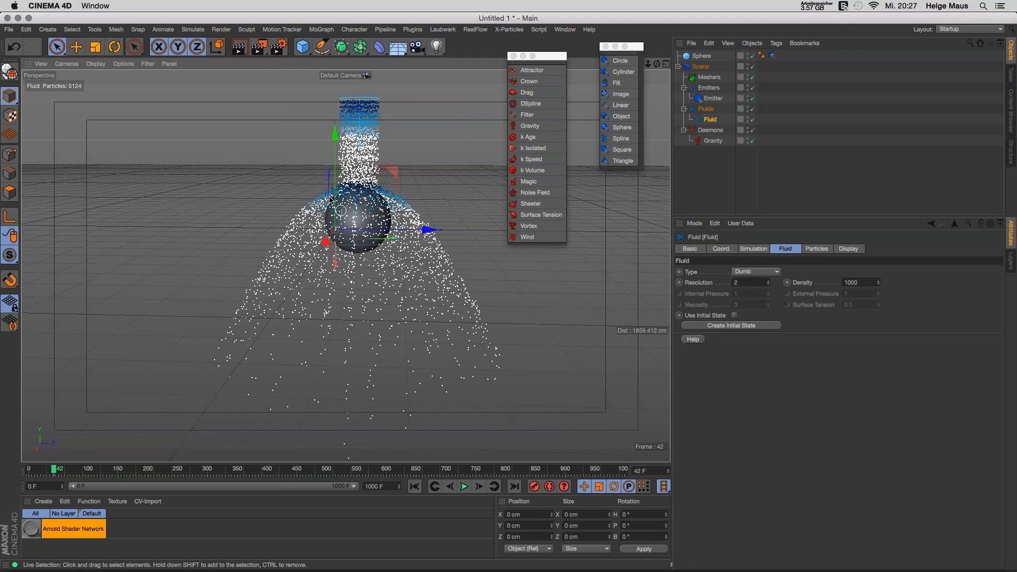
Step: Change the fluid type to Liquid - SPH and rewind to the start
{"action": "left_click", "coordinate": [766, 272]}
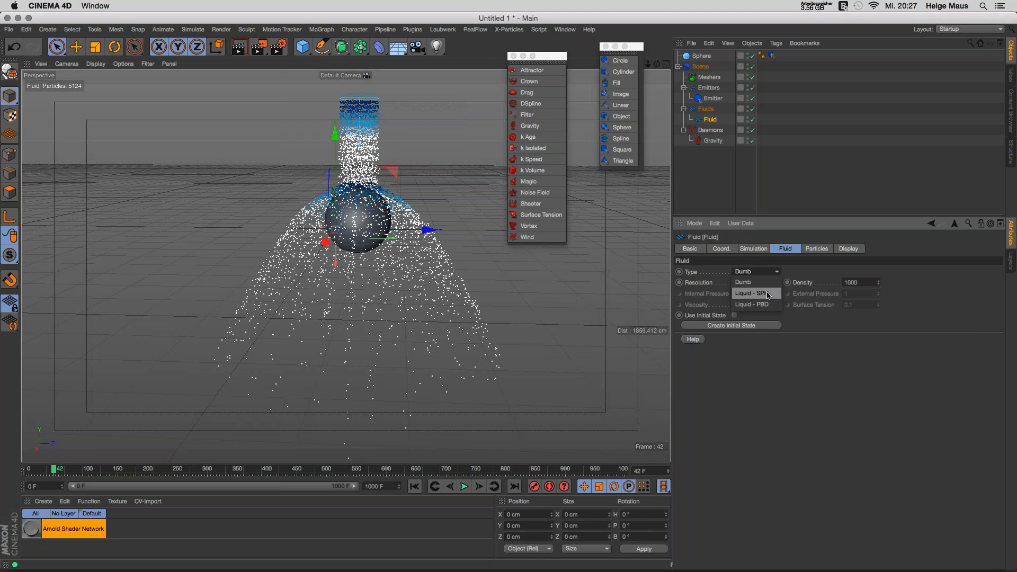
{"action": "left_click", "coordinate": [769, 294]}
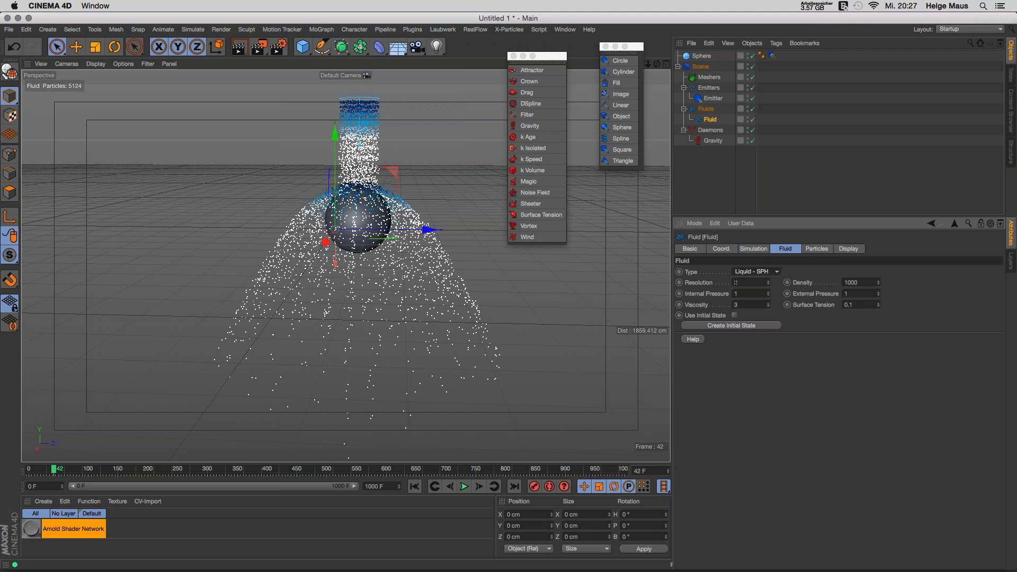
{"action": "left_click", "coordinate": [415, 486]}
Step: Replay with SPH fluid, then add a Plane, lower it below the sphere and enlarge it
{"action": "left_click", "coordinate": [464, 486]}
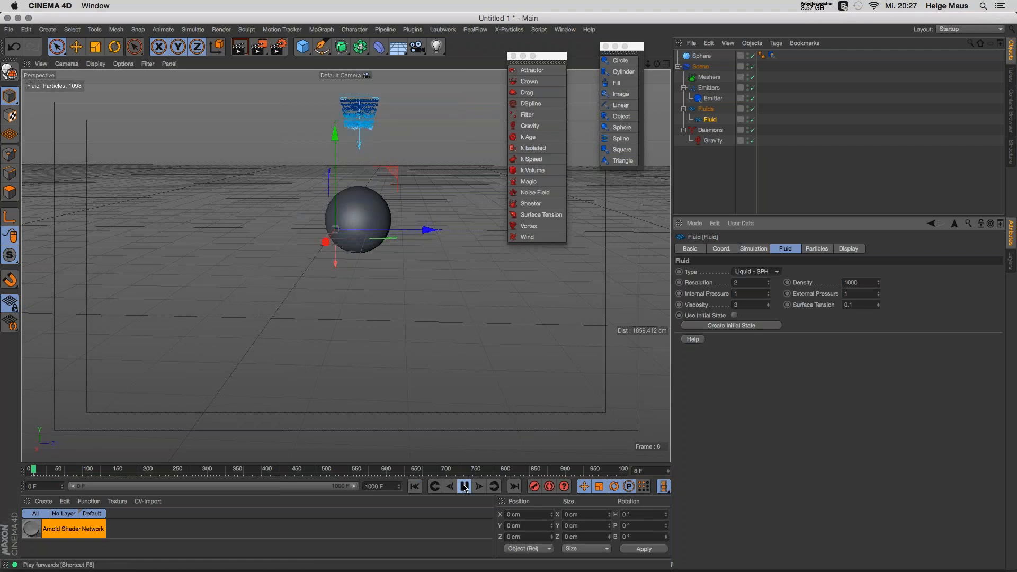
{"action": "left_click_drag", "start_coordinate": [304, 47], "coordinate": [401, 80]}
{"action": "left_click_drag", "start_coordinate": [334, 159], "coordinate": [334, 252]}
{"action": "left_click_drag", "start_coordinate": [401, 323], "coordinate": [531, 327]}
{"action": "left_click_drag", "start_coordinate": [362, 342], "coordinate": [353, 393]}
Step: Hide the floor grid in the viewport
{"action": "left_click", "coordinate": [147, 63]}
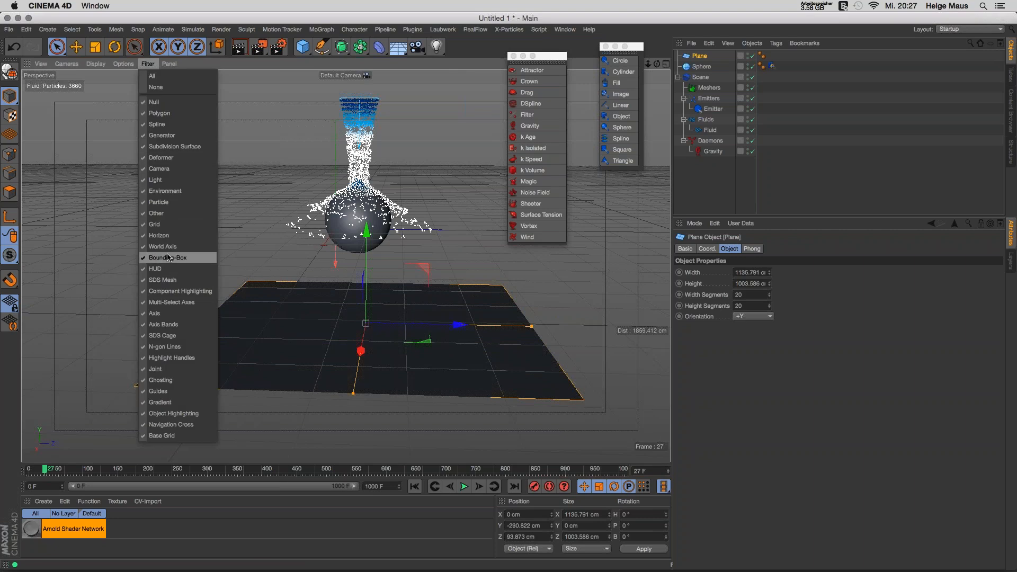
{"action": "left_click", "coordinate": [160, 225]}
{"action": "left_click_drag", "start_coordinate": [428, 334], "coordinate": [411, 342], "text": "alt"}
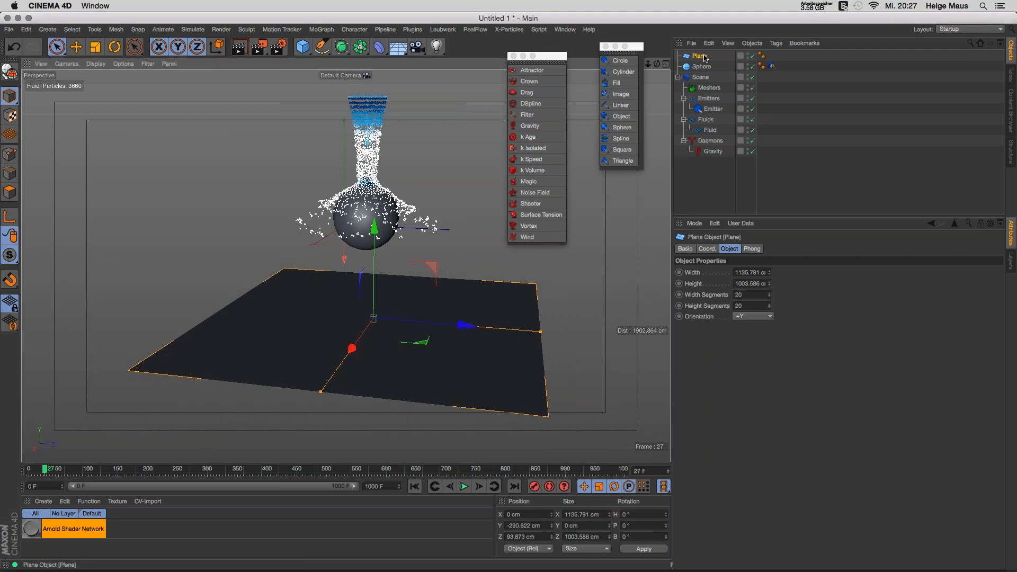
Step: Make the Plane a collider with a RealFlow RF Collider tag
{"action": "right_click", "coordinate": [700, 55]}
{"action": "mouse_move", "coordinate": [805, 192]}
{"action": "mouse_move", "coordinate": [784, 136]}
{"action": "left_click", "coordinate": [860, 137]}
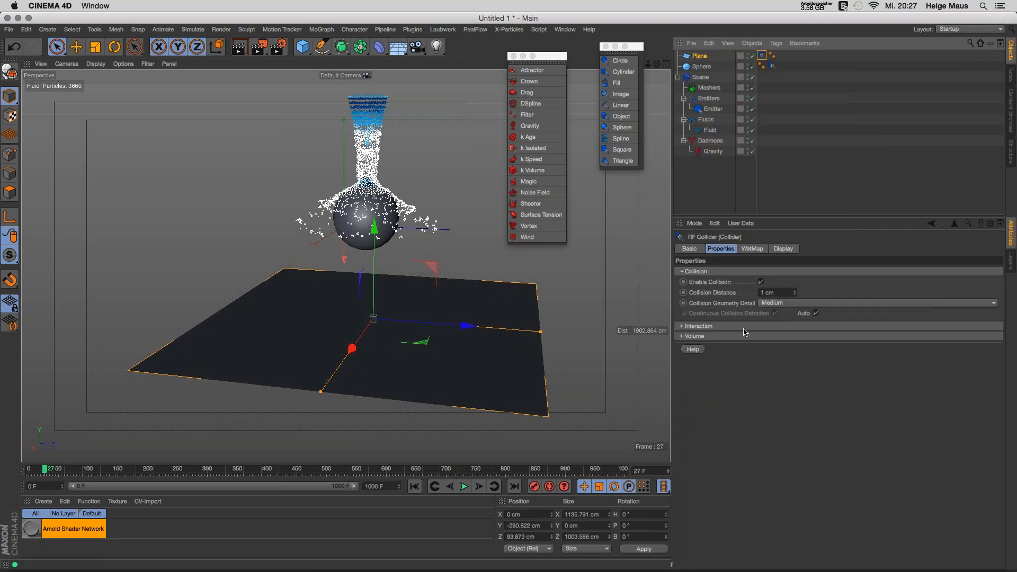
Step: Play the fluid onto the new ground, pausing at frame 50, and show the emitter's settings
{"action": "left_click", "coordinate": [464, 486]}
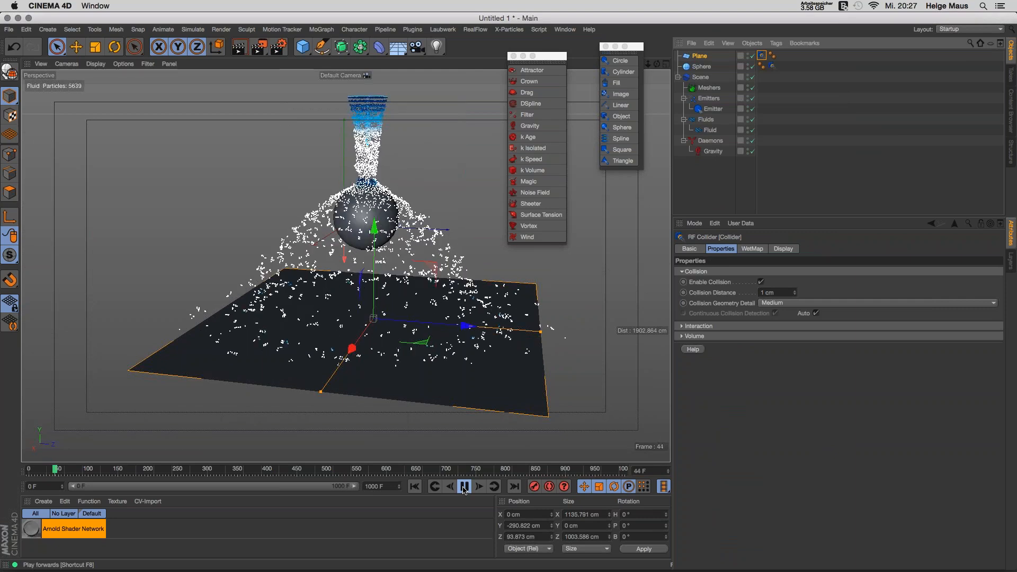
{"action": "left_click", "coordinate": [463, 488]}
{"action": "left_click_drag", "start_coordinate": [423, 358], "coordinate": [427, 397], "text": "alt"}
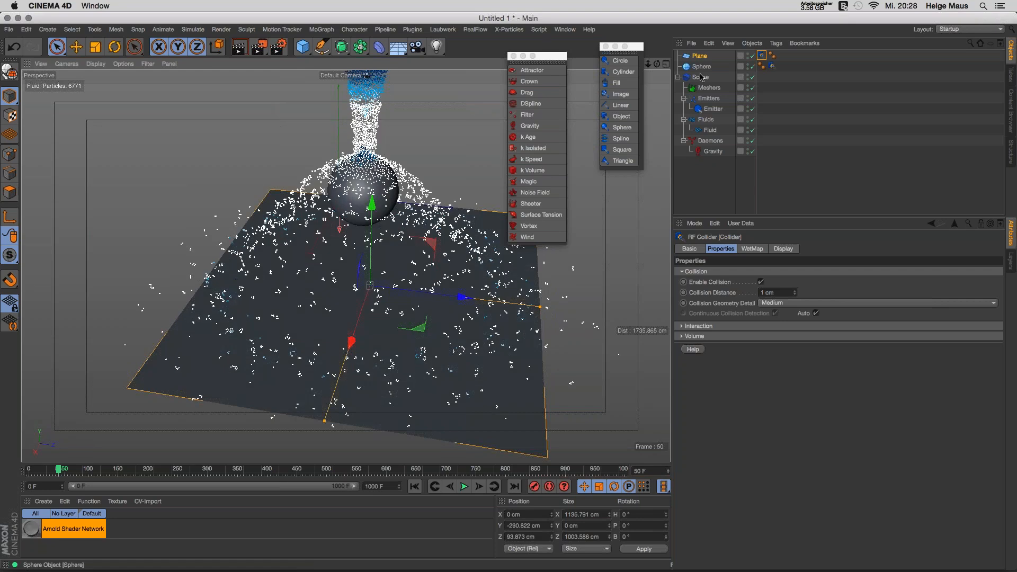
{"action": "left_click", "coordinate": [713, 109]}
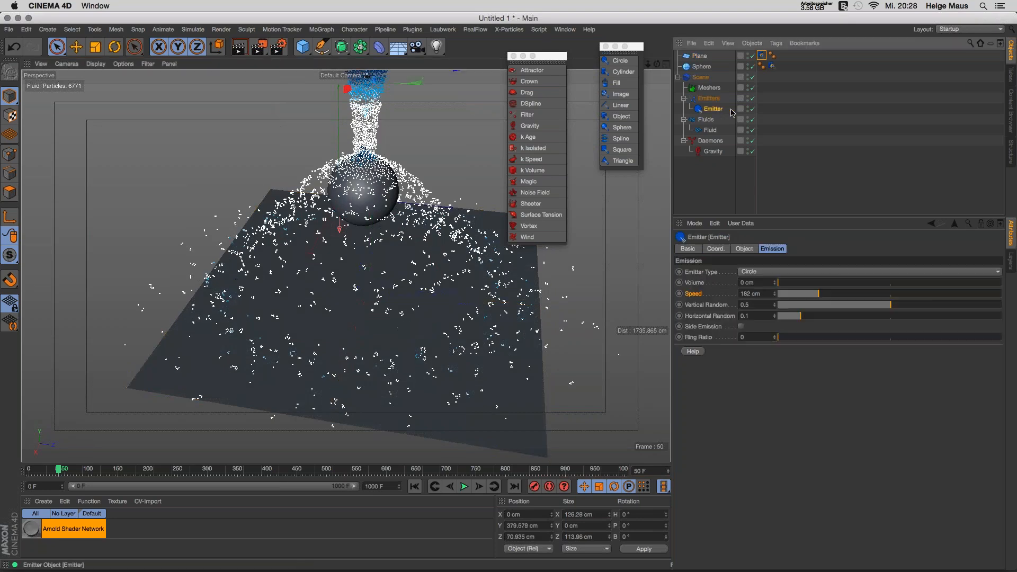
Step: Inspect the emitter's Emission values while orbiting, then show the Fluid's Liquid - SPH settings (Density 1000, Viscosity 3)
{"action": "left_click", "coordinate": [710, 130]}
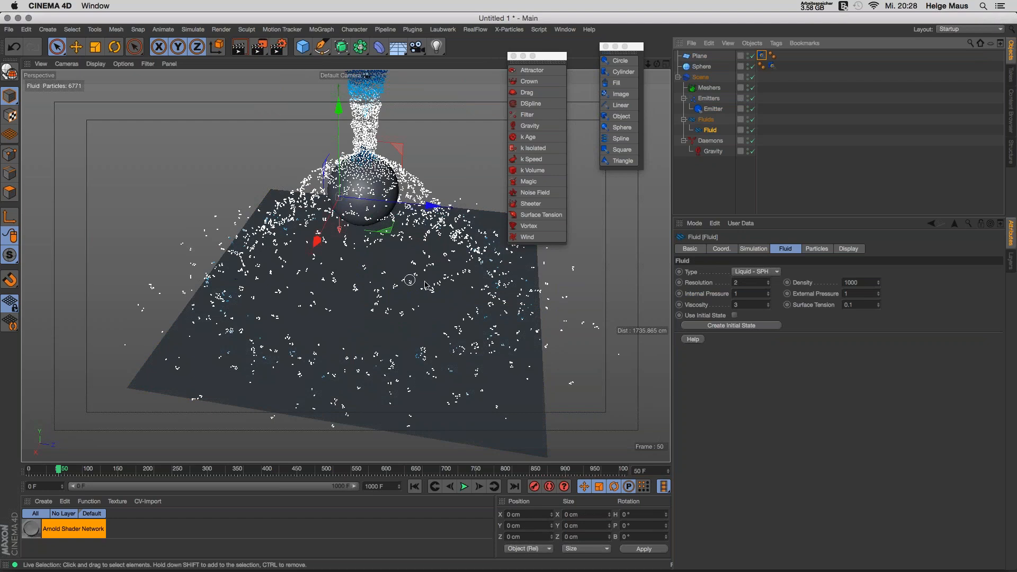
{"action": "scroll", "coordinate": [439, 282], "scroll_direction": "down", "scroll_amount": 3}
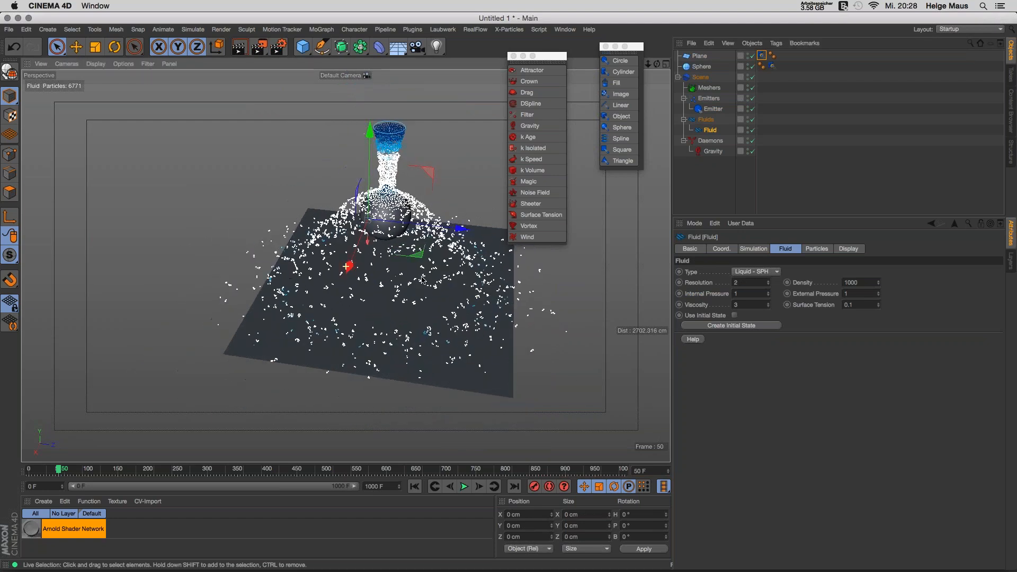
{"action": "left_click_drag", "start_coordinate": [423, 280], "coordinate": [444, 281], "text": "alt"}
{"action": "left_click", "coordinate": [713, 109]}
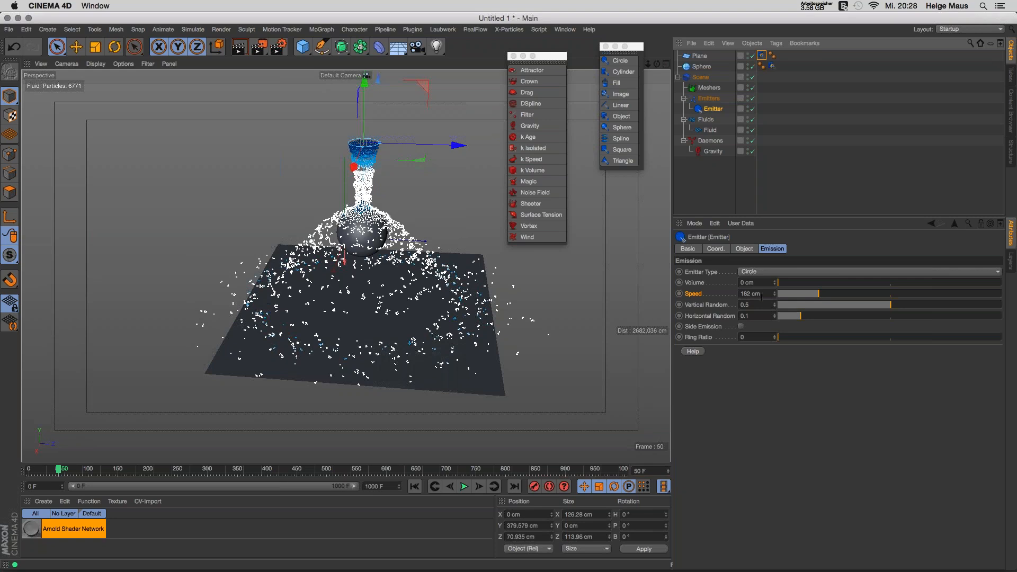
{"action": "left_click", "coordinate": [708, 131]}
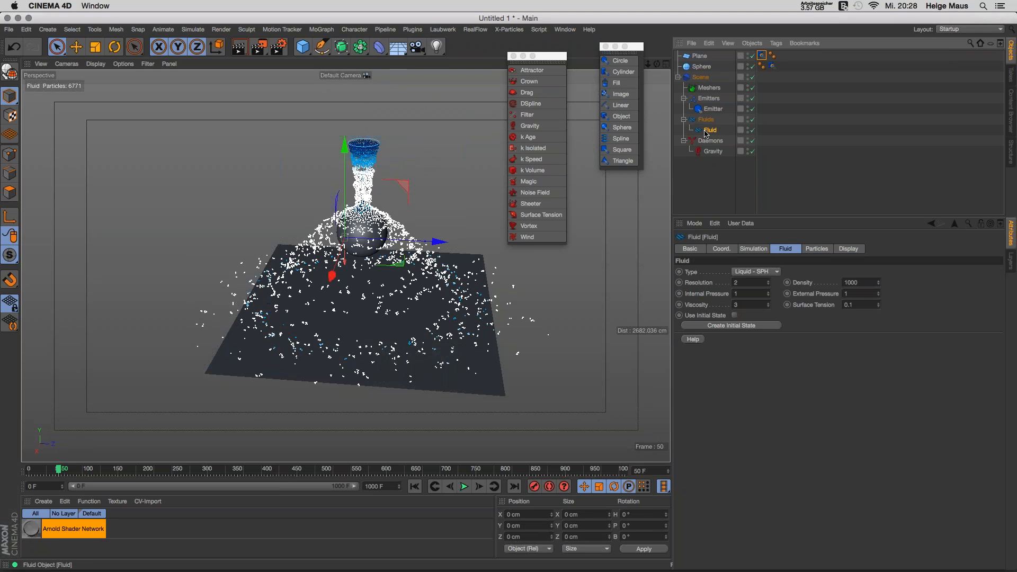
Step: Set the fluid Resolution to 5 and replay the simulation, stopping at frame 32
{"action": "left_click", "coordinate": [414, 486]}
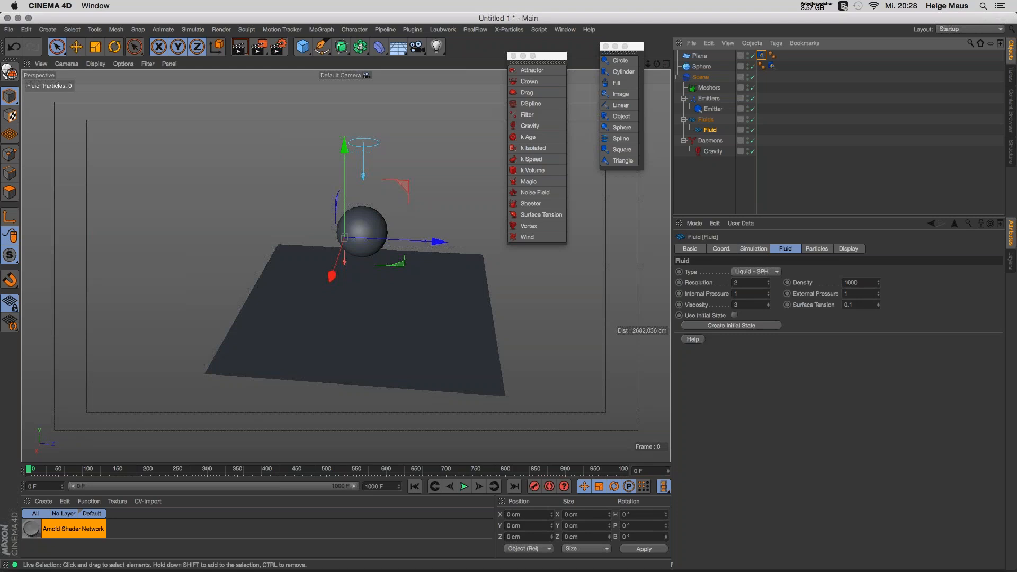
{"action": "left_click", "coordinate": [464, 486]}
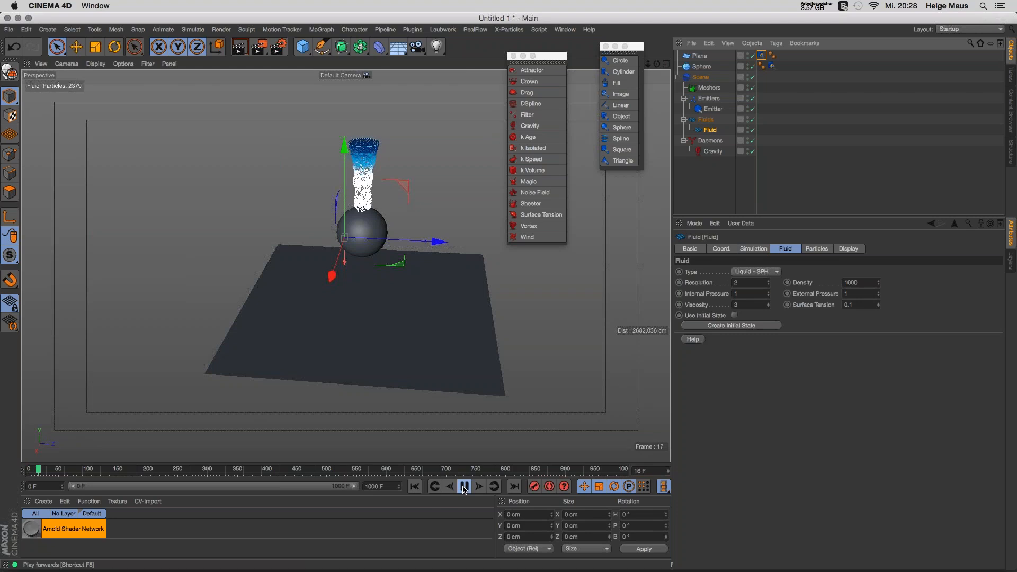
{"action": "left_click", "coordinate": [464, 486]}
{"action": "left_click", "coordinate": [745, 283]}
{"action": "type", "text": "5"}
{"action": "key", "text": "Tab"}
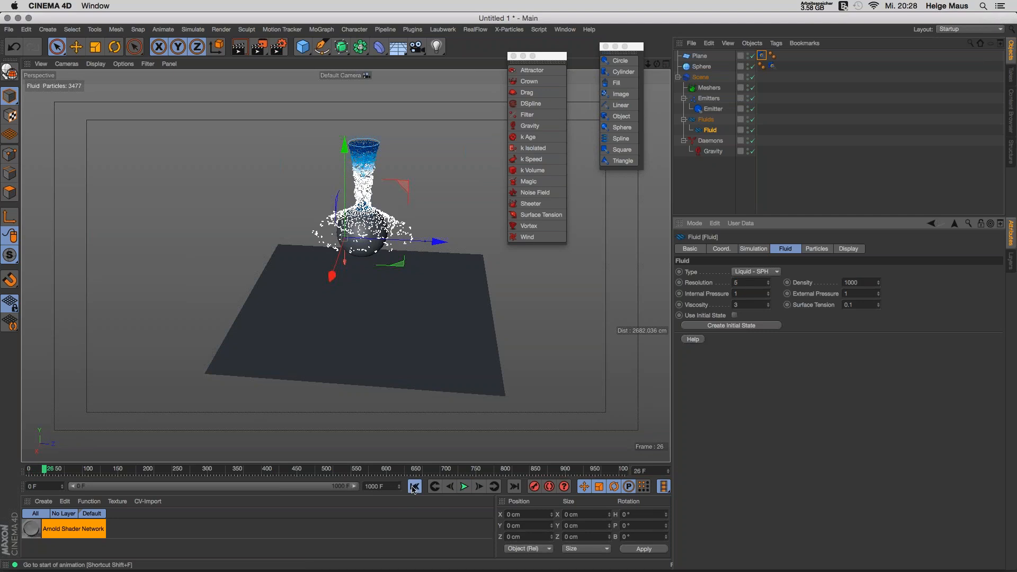
{"action": "left_click", "coordinate": [412, 487]}
{"action": "left_click", "coordinate": [465, 486]}
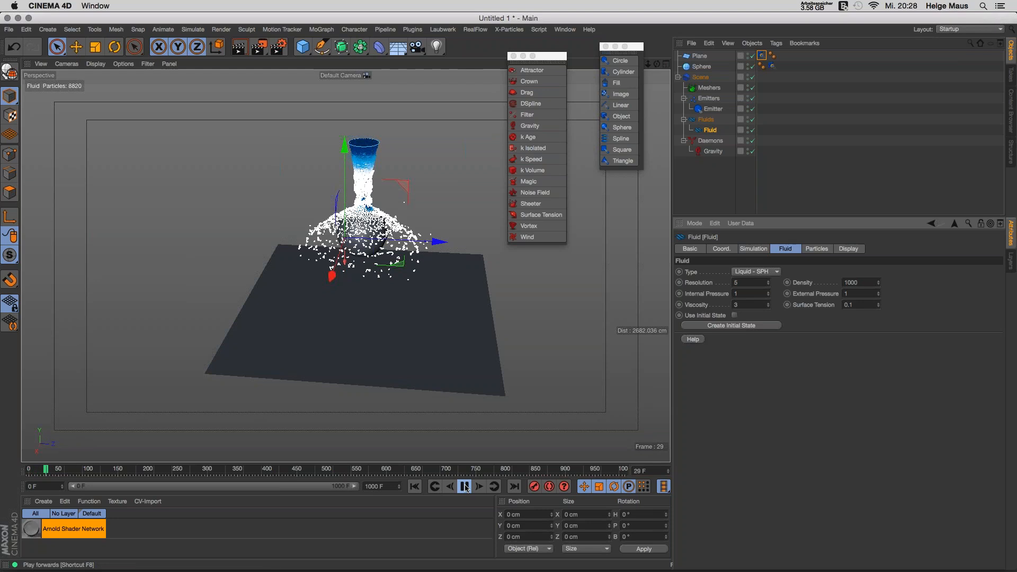
{"action": "left_click", "coordinate": [465, 486]}
Step: Set Resolution to 20 and replay, stopping at frame 29 with 36248 particles
{"action": "double_click", "coordinate": [735, 282]}
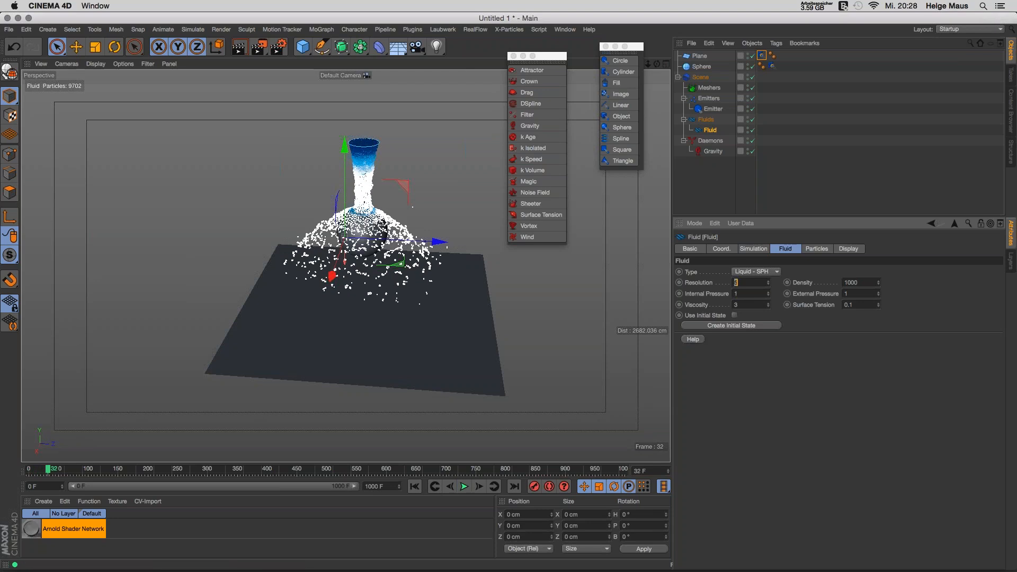
{"action": "type", "text": "20"}
{"action": "left_click", "coordinate": [414, 486]}
{"action": "left_click", "coordinate": [464, 486]}
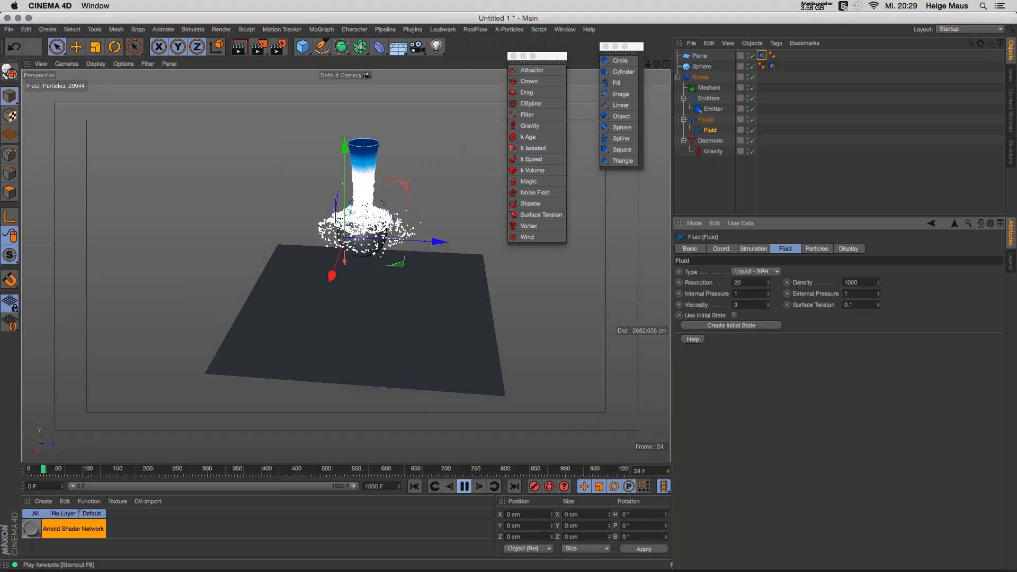
{"action": "left_click_drag", "start_coordinate": [364, 232], "coordinate": [418, 316]}
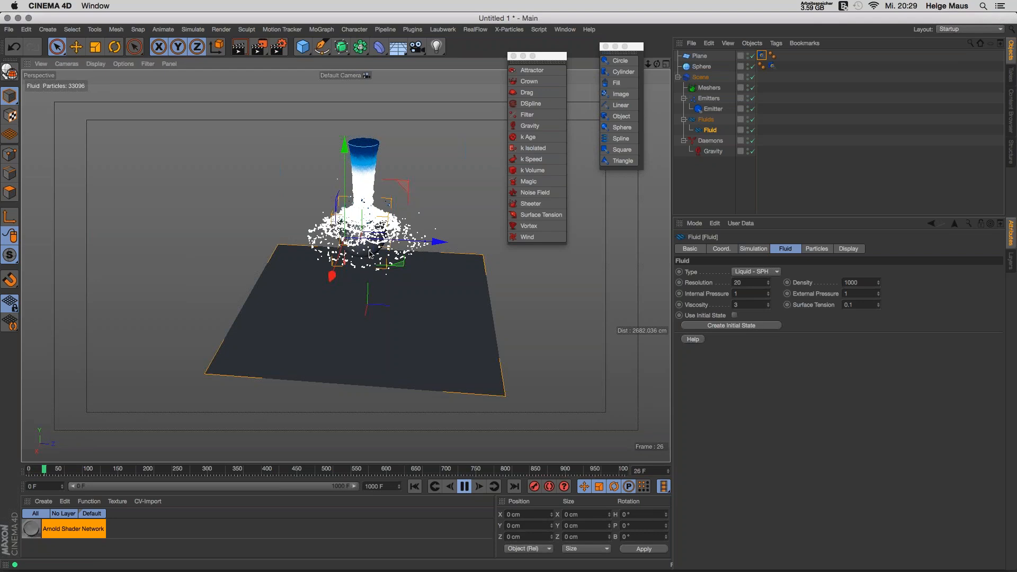
{"action": "left_click", "coordinate": [479, 488]}
Step: Orbit and dolly closer to the dense splash on the plane, then reselect the Fluid
{"action": "left_click_drag", "start_coordinate": [376, 183], "coordinate": [379, 215], "text": "alt"}
{"action": "right_click_drag", "start_coordinate": [379, 215], "coordinate": [333, 350], "text": "alt"}
{"action": "left_click_drag", "start_coordinate": [313, 389], "coordinate": [305, 350], "text": "alt"}
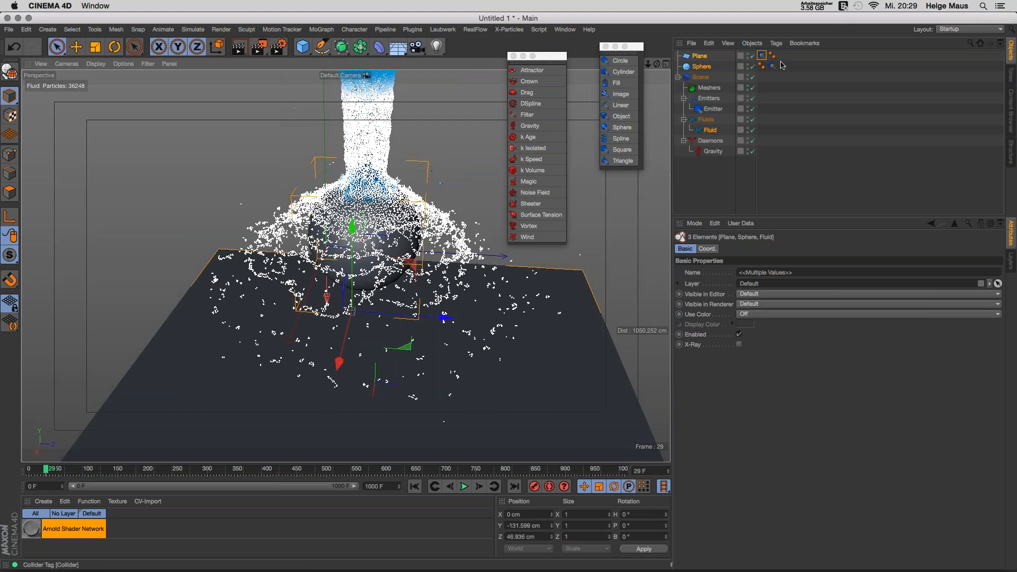
{"action": "left_click", "coordinate": [710, 130]}
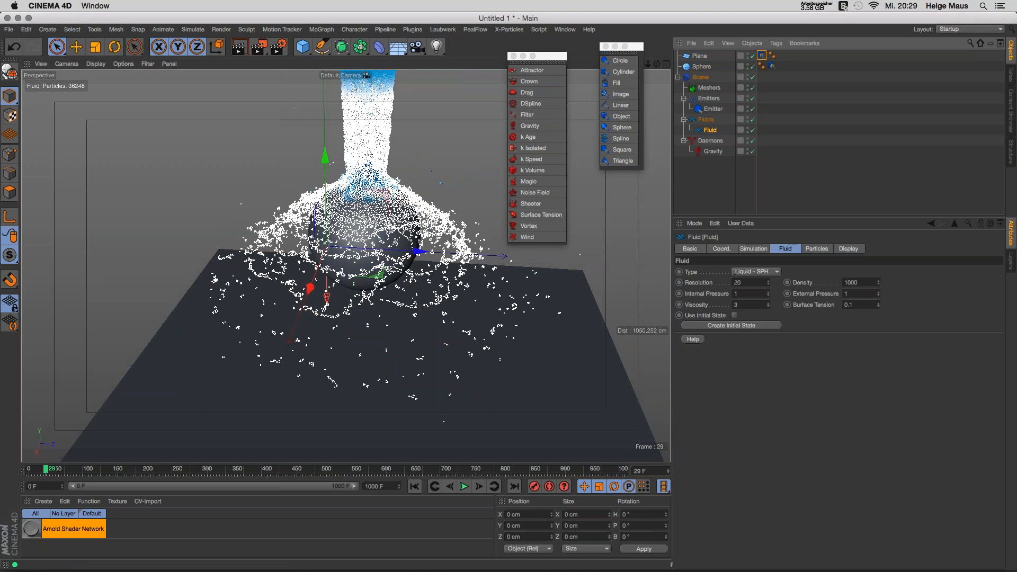
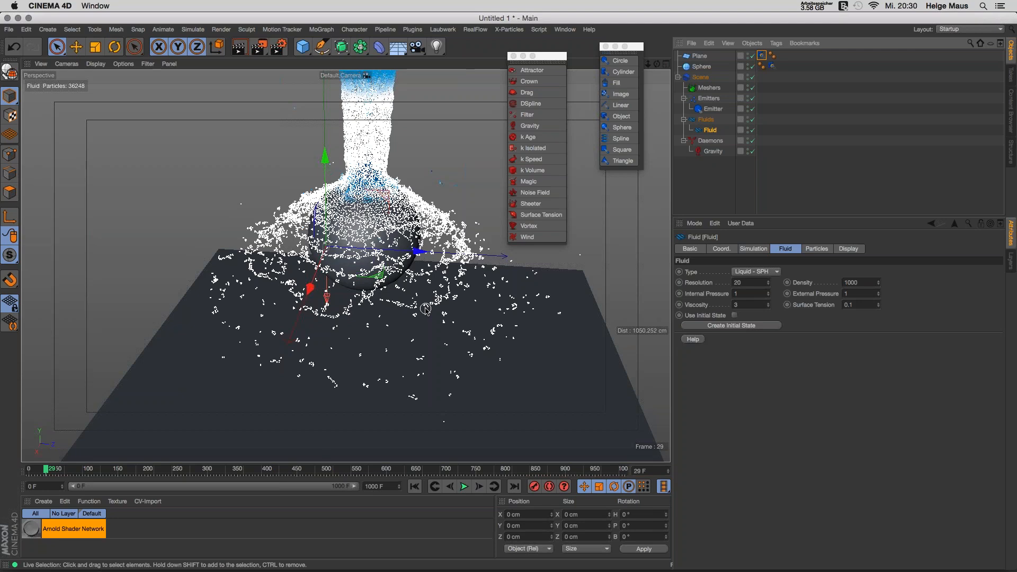
Step: Replay the fluid simulation from frame 0, pausing at frame 21, then select the Viscosity field
{"action": "left_click", "coordinate": [414, 486]}
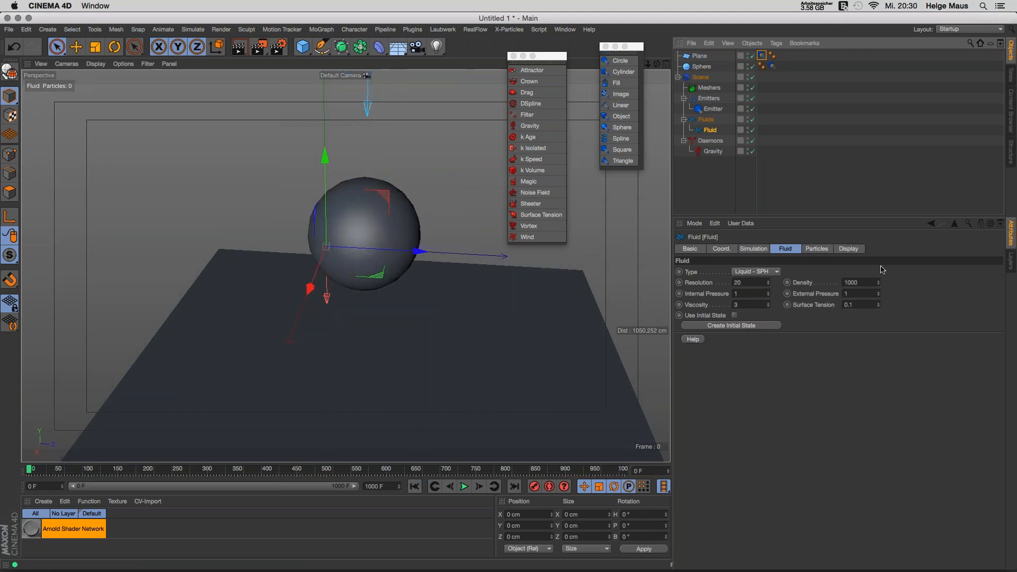
{"action": "left_click", "coordinate": [464, 487]}
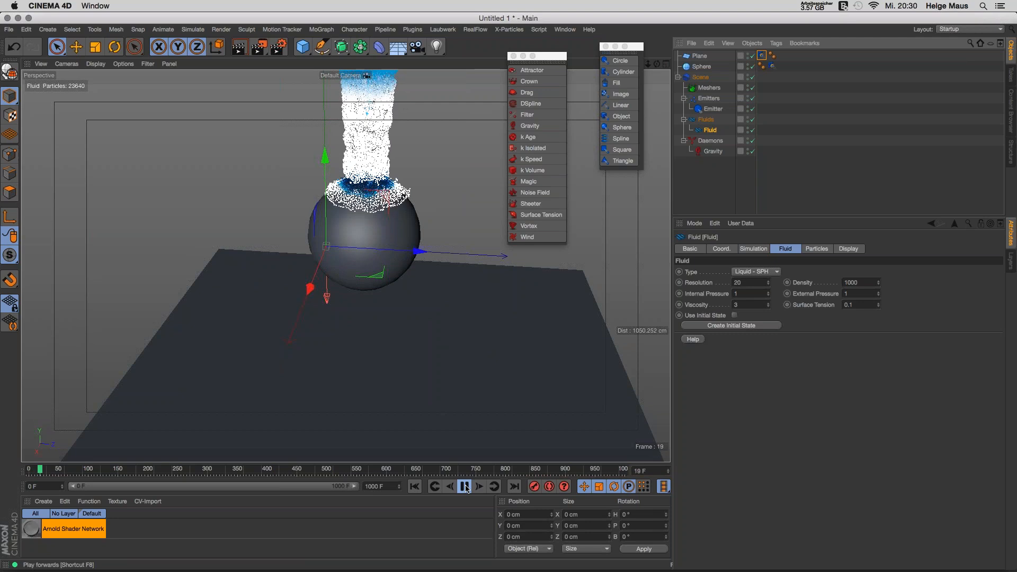
{"action": "left_click", "coordinate": [465, 487]}
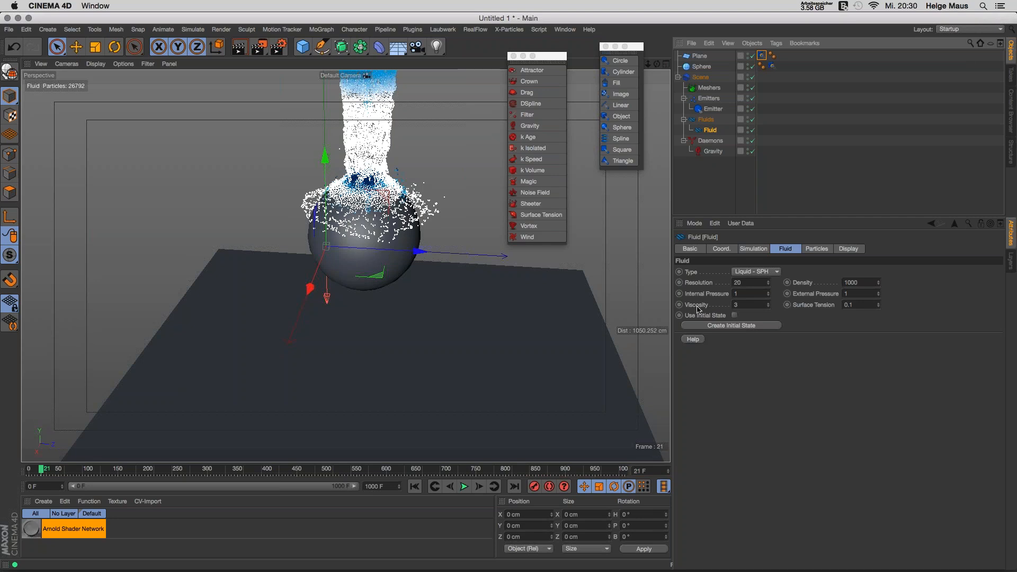
{"action": "left_click", "coordinate": [761, 307]}
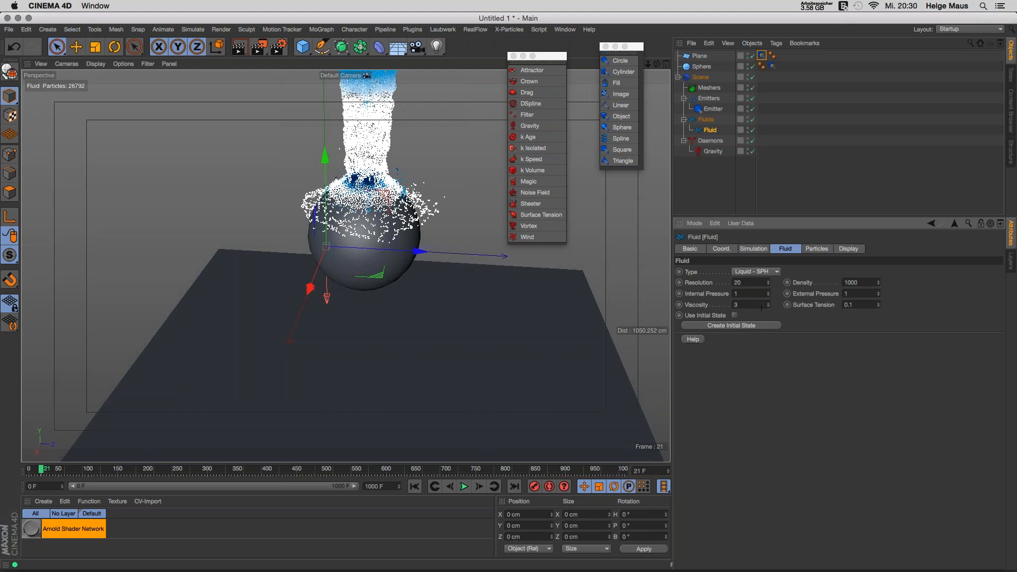
Step: Lower the fluid Resolution from 20 to 10
{"action": "double_click", "coordinate": [747, 282]}
{"action": "type", "text": "10"}
{"action": "key", "text": "Tab"}
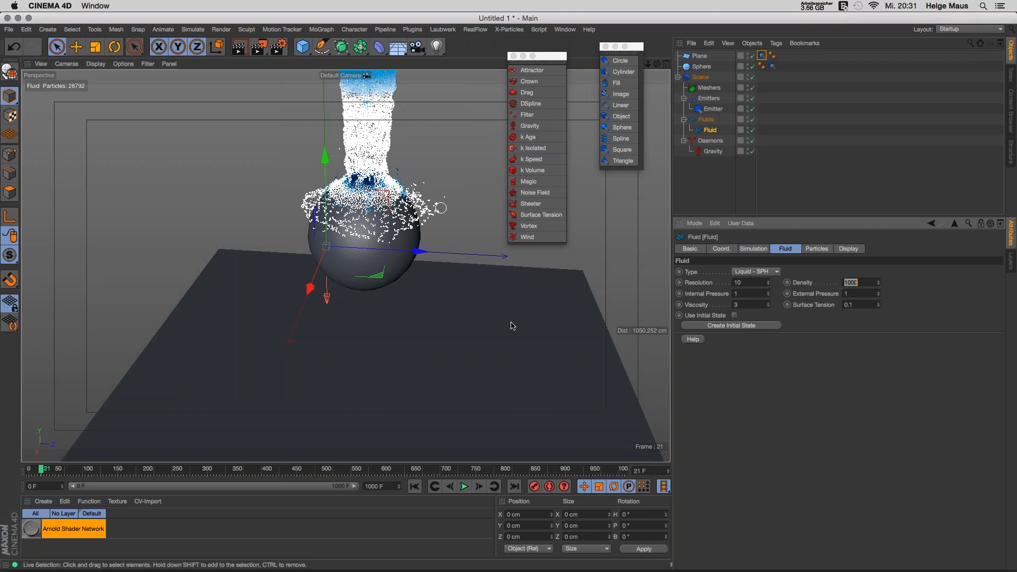
Step: Rewind the simulation to frame 0 and bring up the viewport's HUD settings
{"action": "key", "text": "shift+f"}
{"action": "mouse_move", "coordinate": [484, 350]}
{"action": "left_mouse_down", "text": "alt"}
{"action": "mouse_move", "coordinate": [495, 347]}
{"action": "mouse_move", "coordinate": [483, 346]}
{"action": "left_mouse_up", "text": "alt"}
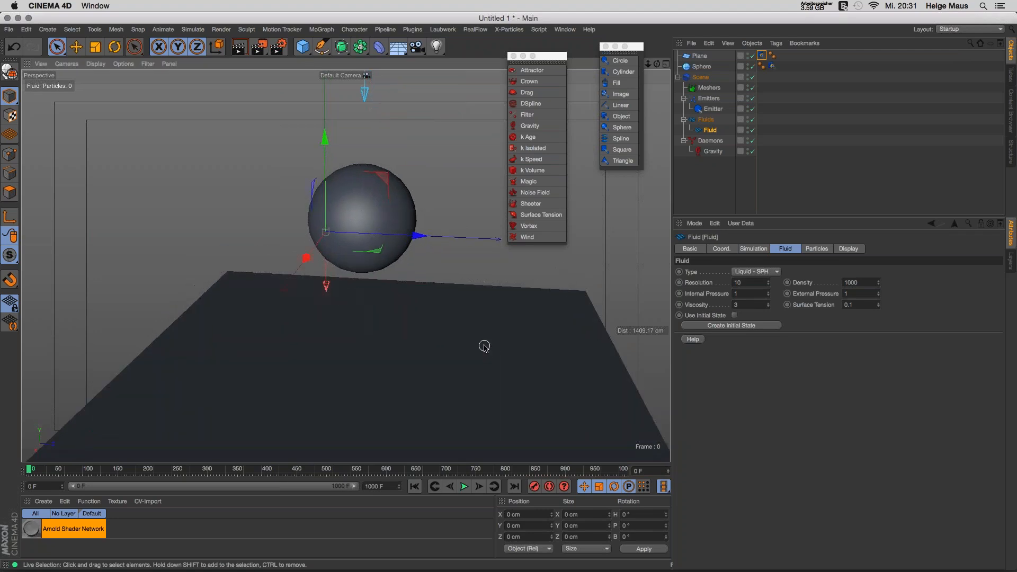
{"action": "key", "text": "shift+v"}
{"action": "left_click", "coordinate": [926, 250]}
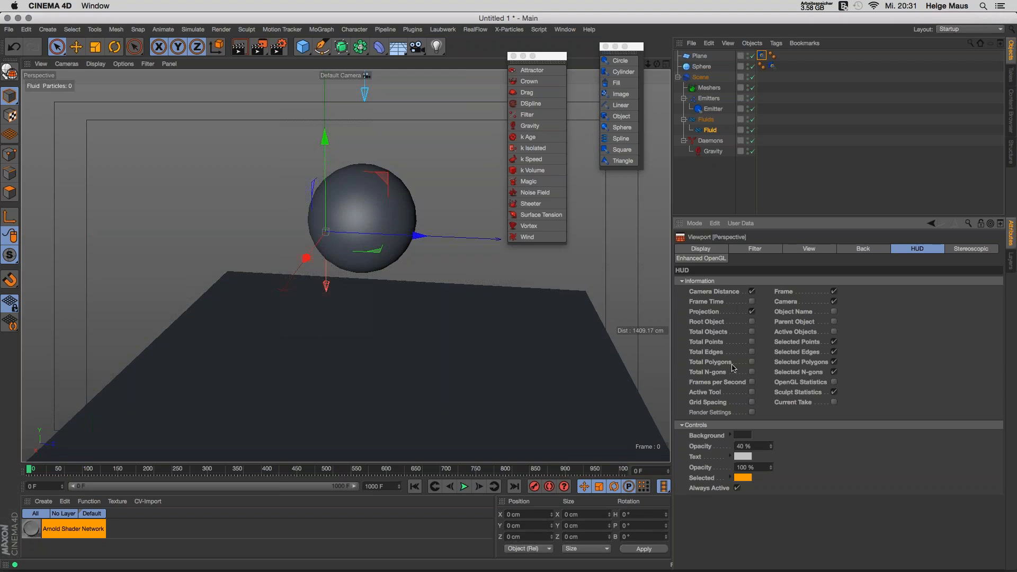
Step: Enable the Frames per Second HUD readout and set the Fluid Resolution to 5
{"action": "left_click", "coordinate": [752, 382]}
{"action": "left_click", "coordinate": [727, 181]}
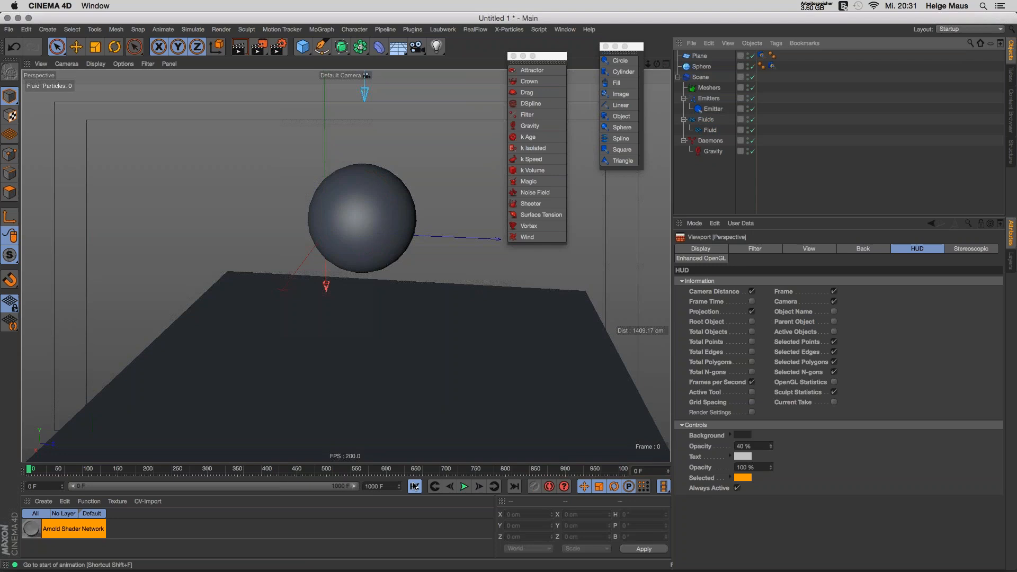
{"action": "left_click", "coordinate": [712, 130]}
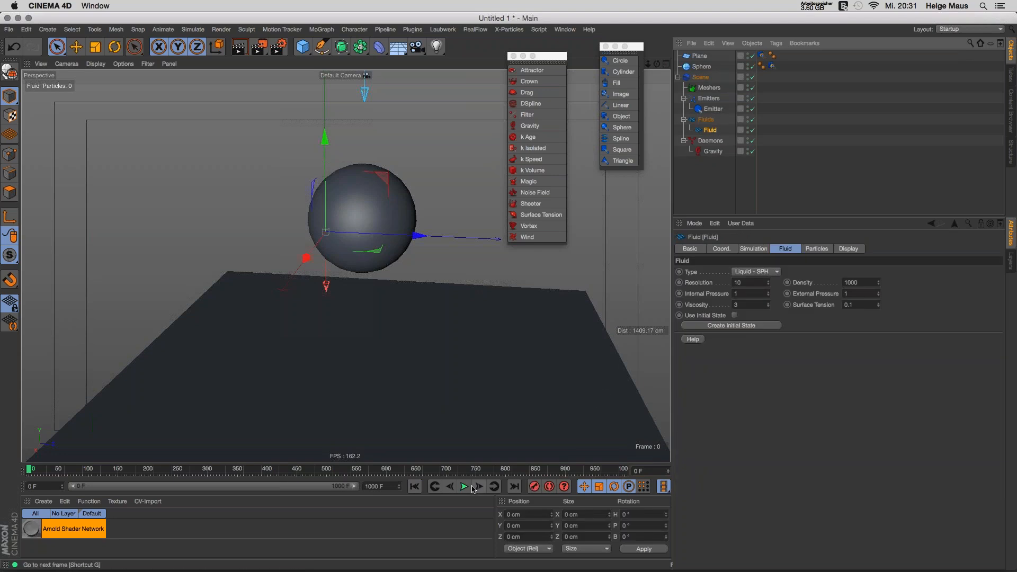
{"action": "double_click", "coordinate": [738, 283]}
{"action": "type", "text": "5"}
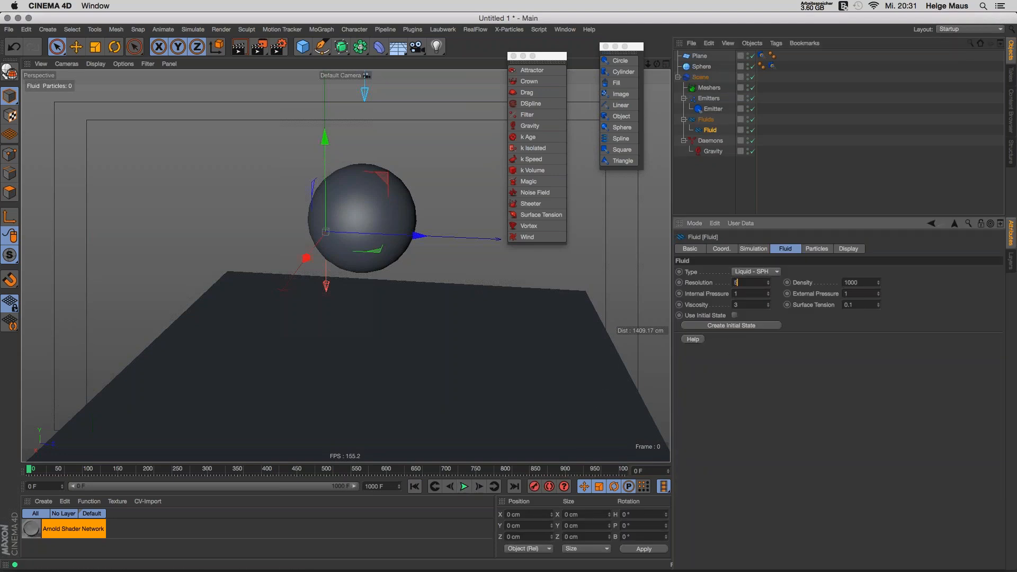
Step: Test-play the simulation to frame 49, then rewind to the start
{"action": "left_click_drag", "start_coordinate": [413, 273], "coordinate": [367, 233], "text": "alt"}
{"action": "left_click", "coordinate": [465, 488]}
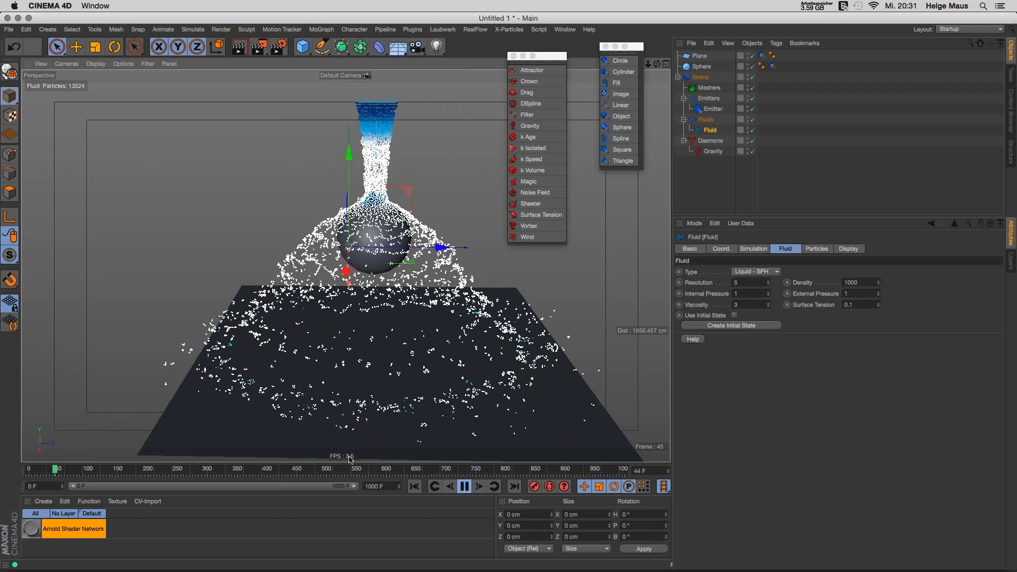
{"action": "left_click", "coordinate": [465, 487]}
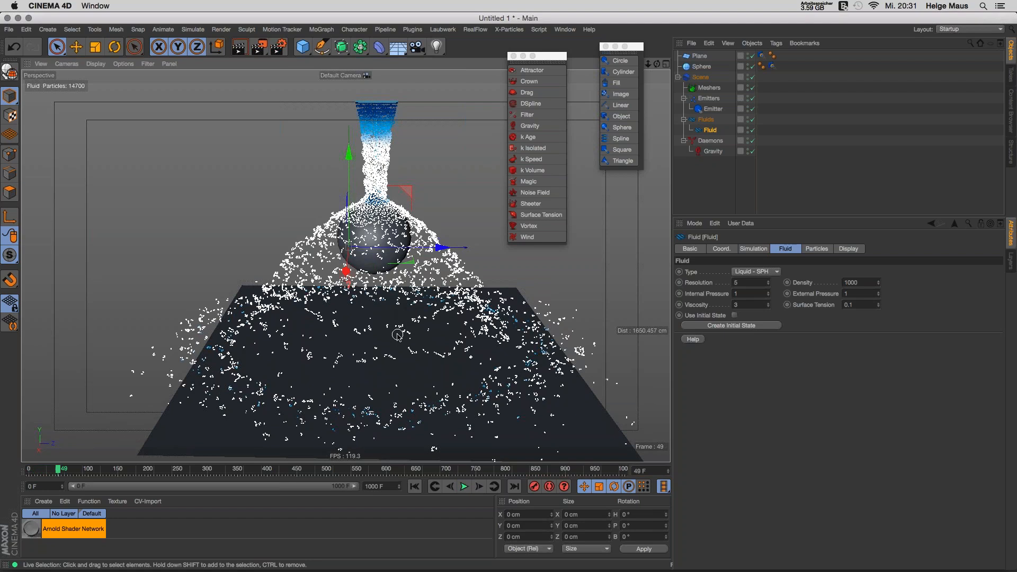
{"action": "left_click", "coordinate": [414, 487]}
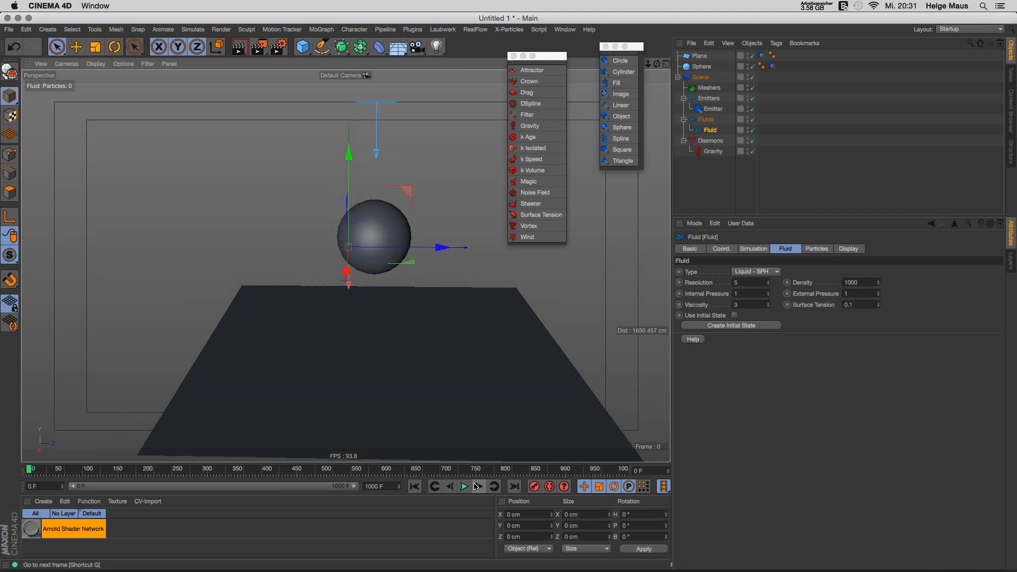
Step: Switch the fluid Type to Liquid - PBD, play to frame 65, then replay from the start
{"action": "left_click", "coordinate": [778, 273]}
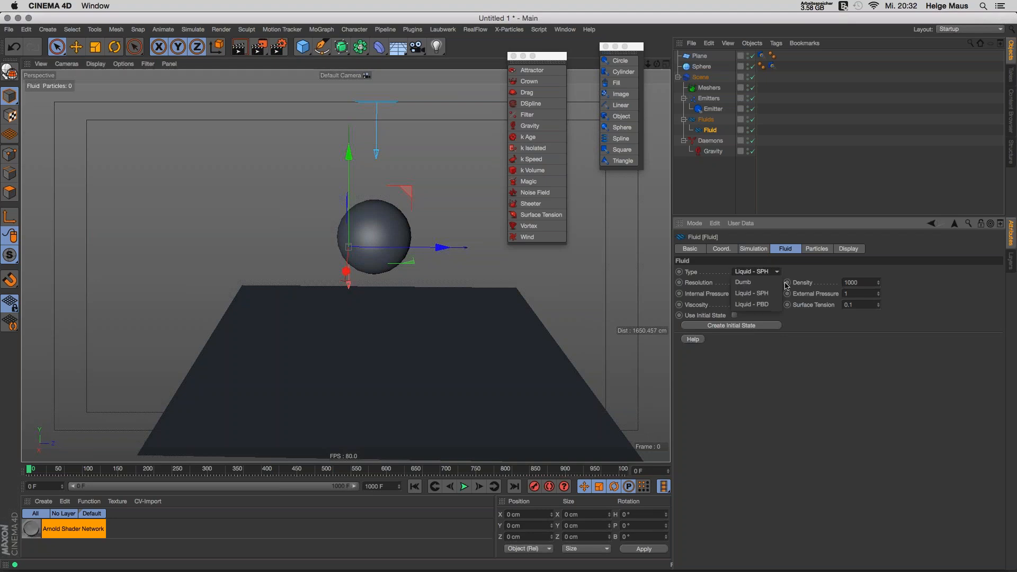
{"action": "left_click", "coordinate": [769, 307]}
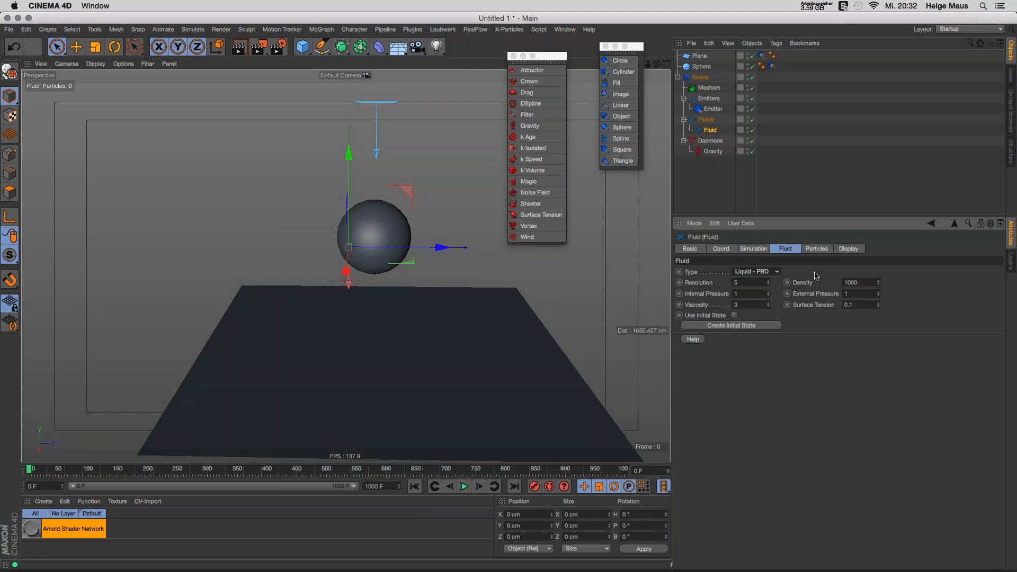
{"action": "left_click", "coordinate": [465, 487]}
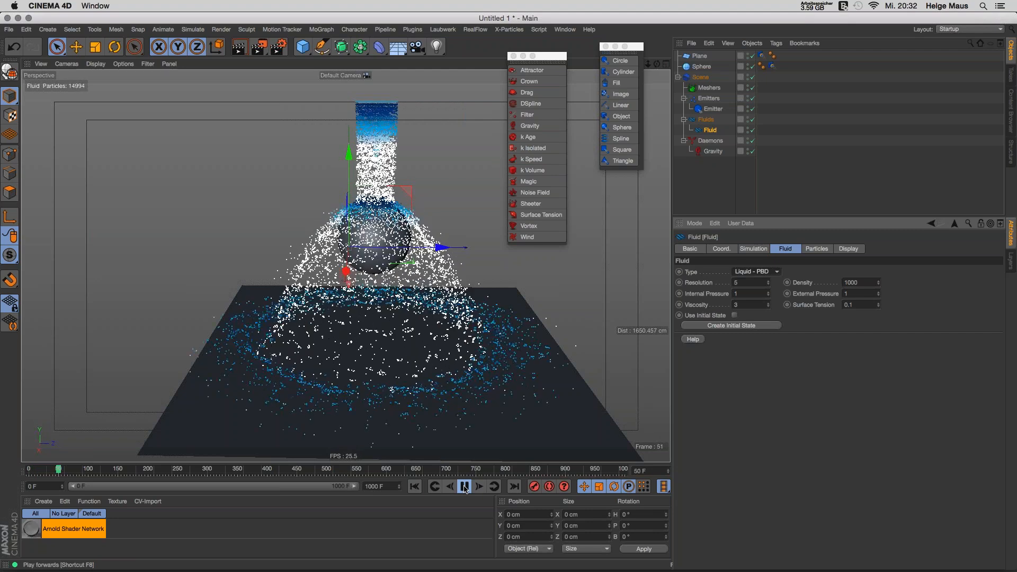
{"action": "left_click", "coordinate": [465, 487]}
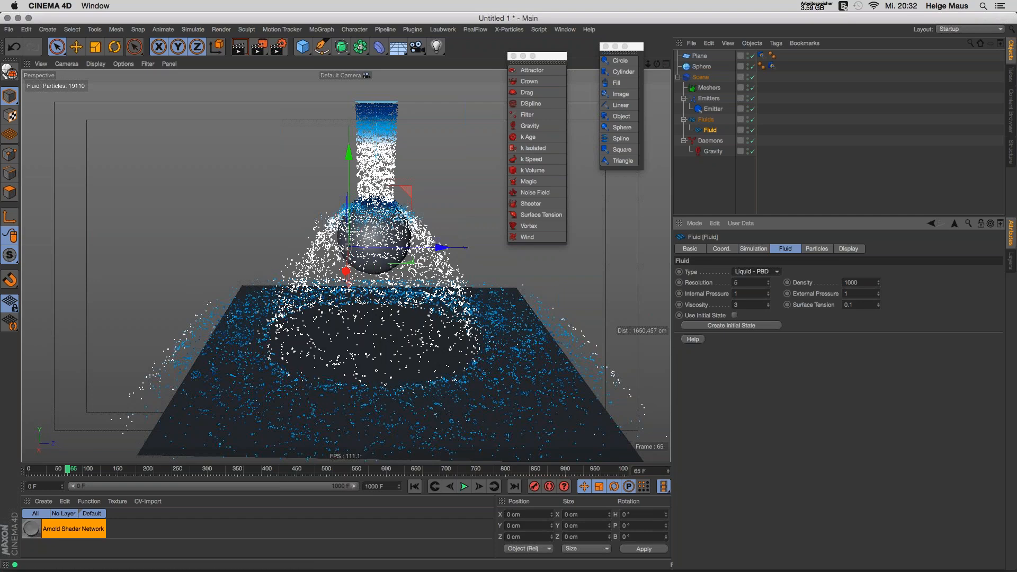
{"action": "left_click", "coordinate": [414, 486]}
{"action": "left_click", "coordinate": [464, 486]}
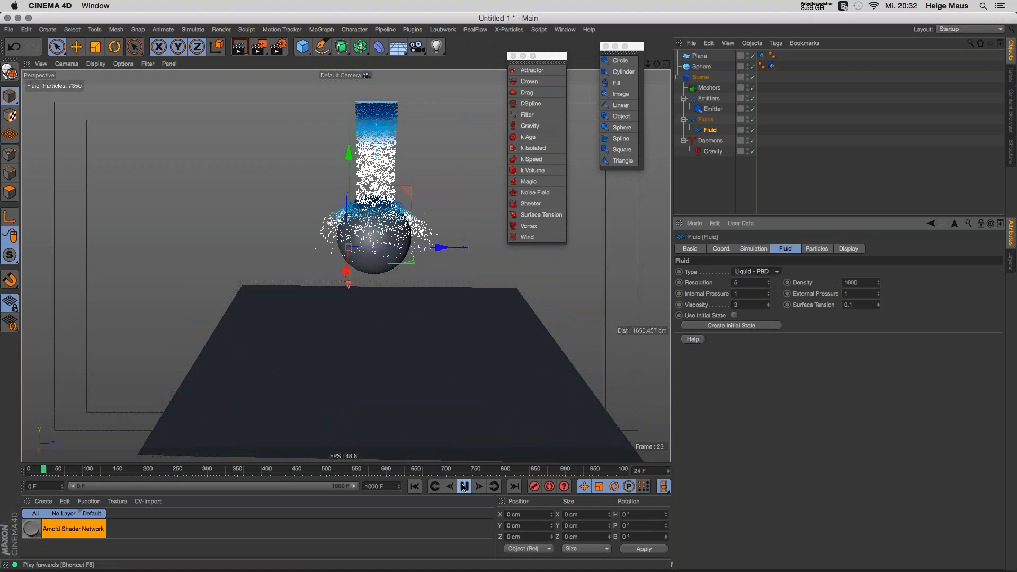
Step: Open the Scene's Solver settings and expand the Liquid - SPH and Liquid - PBD substep groups
{"action": "left_click", "coordinate": [698, 77]}
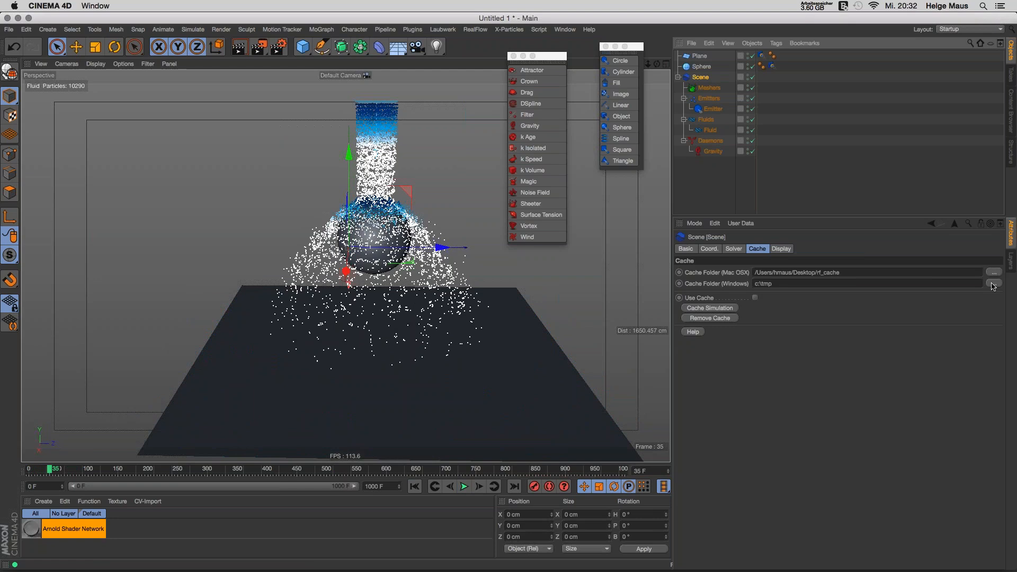
{"action": "left_click", "coordinate": [735, 248]}
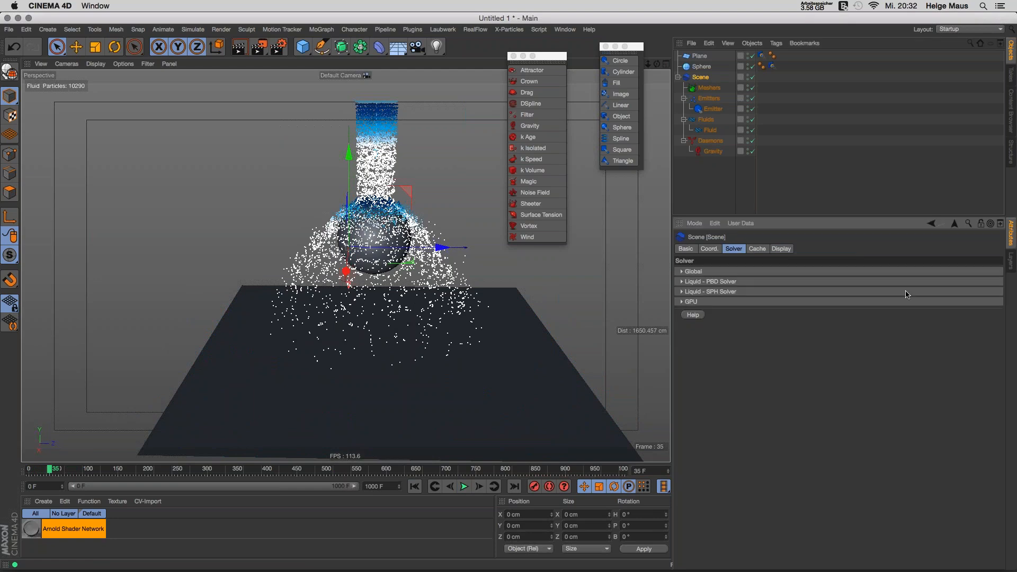
{"action": "left_click", "coordinate": [681, 292]}
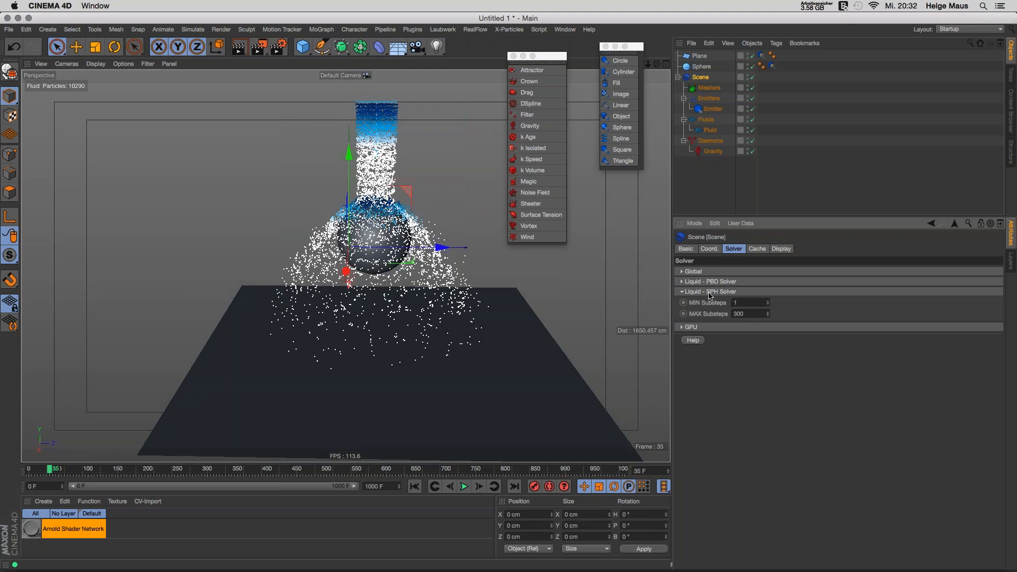
{"action": "left_click", "coordinate": [684, 281]}
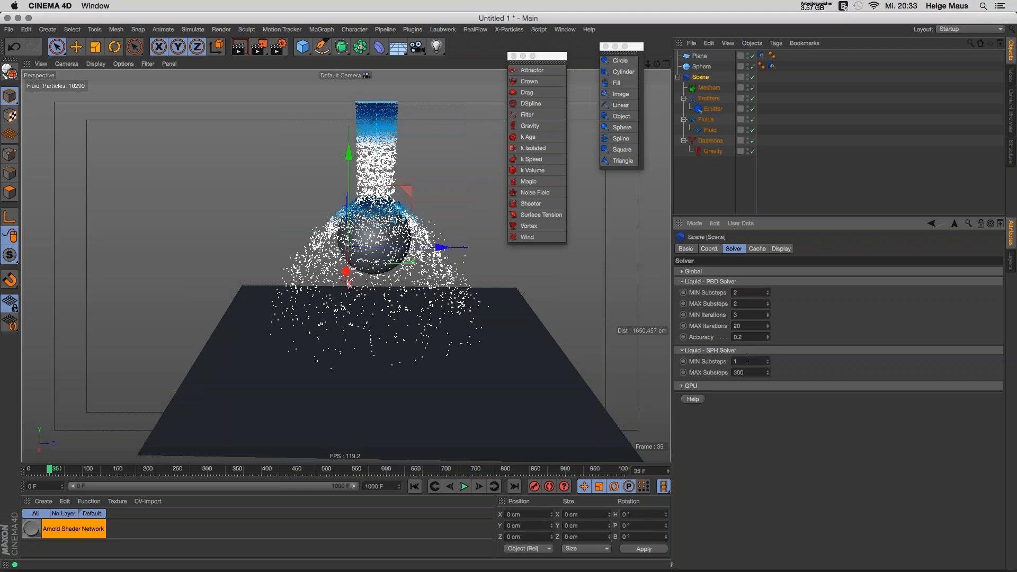
{"action": "key", "text": "Tab"}
{"action": "left_click", "coordinate": [785, 369]}
Step: Replay to frame 35, collapse the PBD Solver group, and clear the selection
{"action": "left_click", "coordinate": [414, 486]}
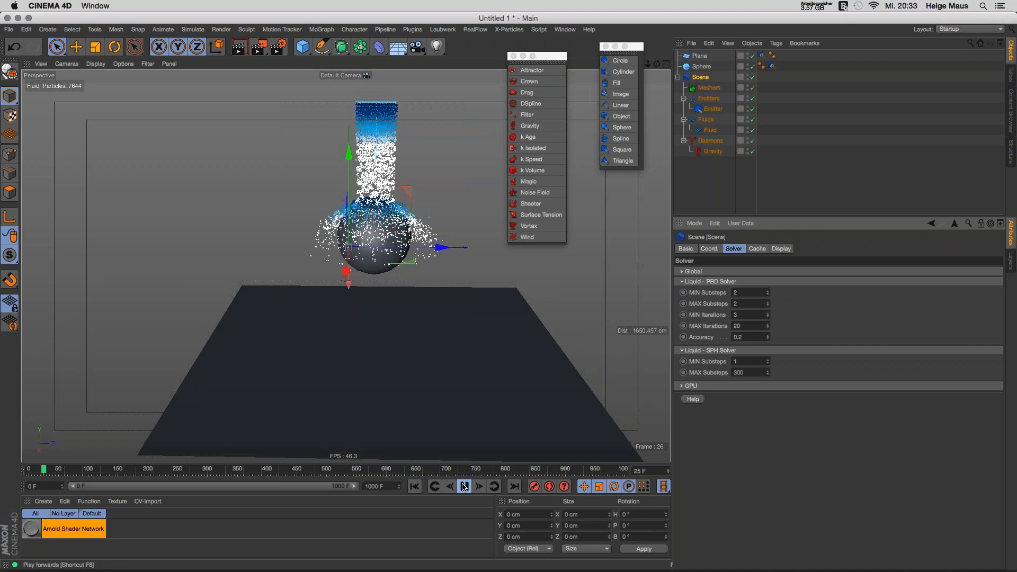
{"action": "left_click", "coordinate": [464, 486]}
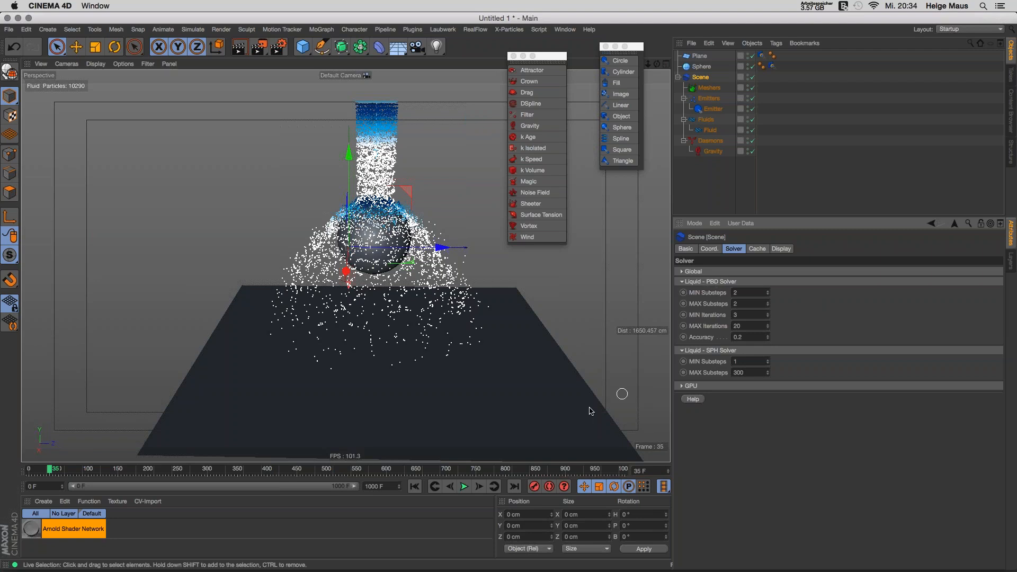
{"action": "left_click", "coordinate": [725, 283]}
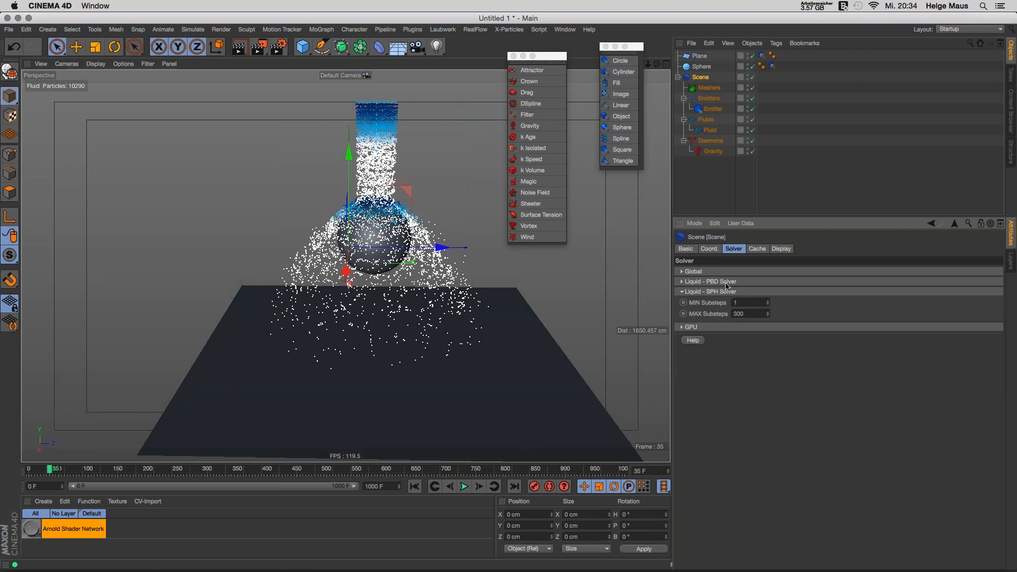
{"action": "left_click", "coordinate": [711, 175]}
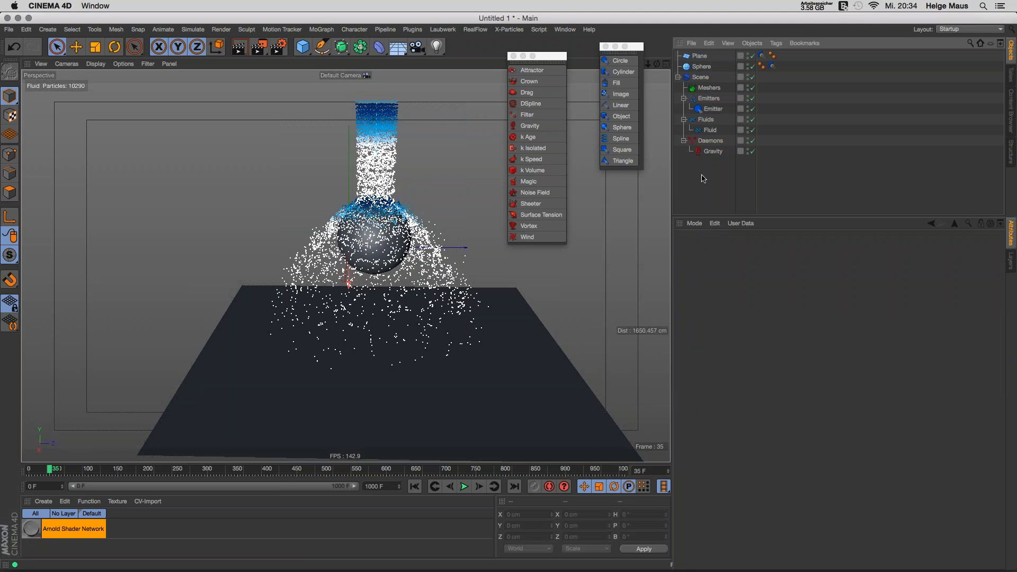
Step: Delete the original Emitter, rewind to frame 0, and add a RealFlow Fill emitter
{"action": "left_click", "coordinate": [713, 109]}
{"action": "key", "text": "BackSpace"}
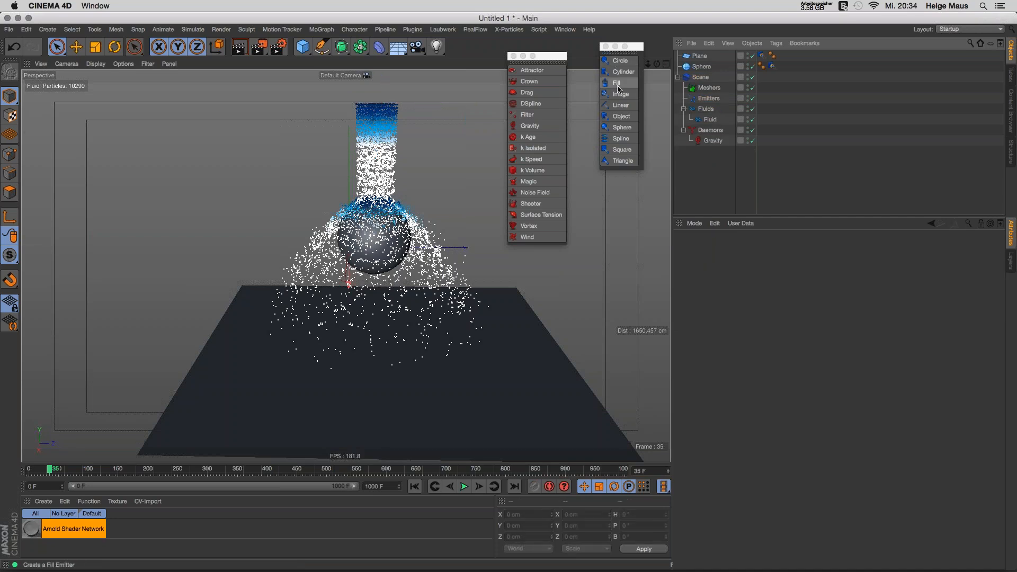
{"action": "left_click", "coordinate": [415, 486]}
{"action": "left_click_drag", "start_coordinate": [412, 187], "coordinate": [416, 181], "text": "alt"}
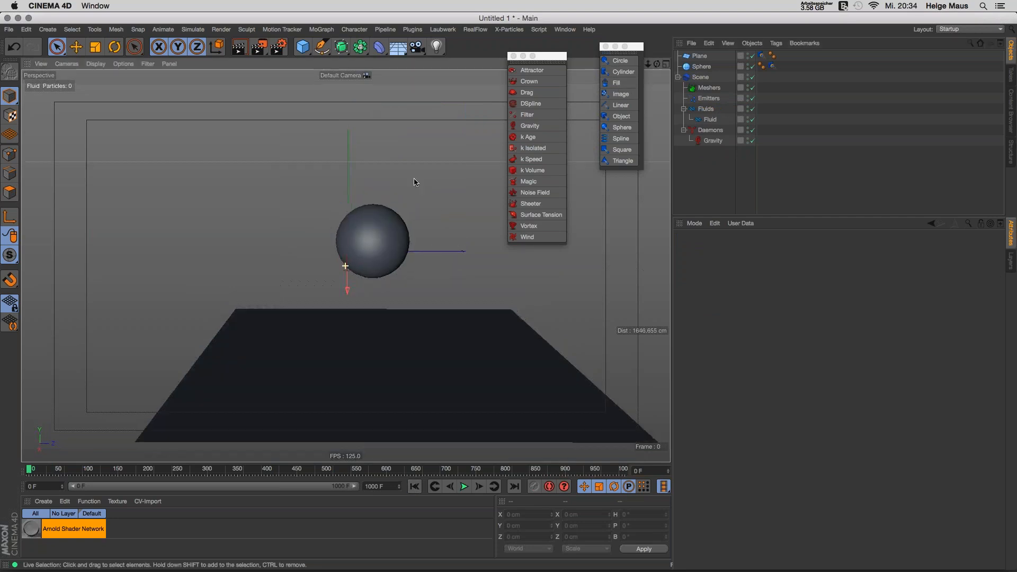
{"action": "left_click", "coordinate": [617, 83]}
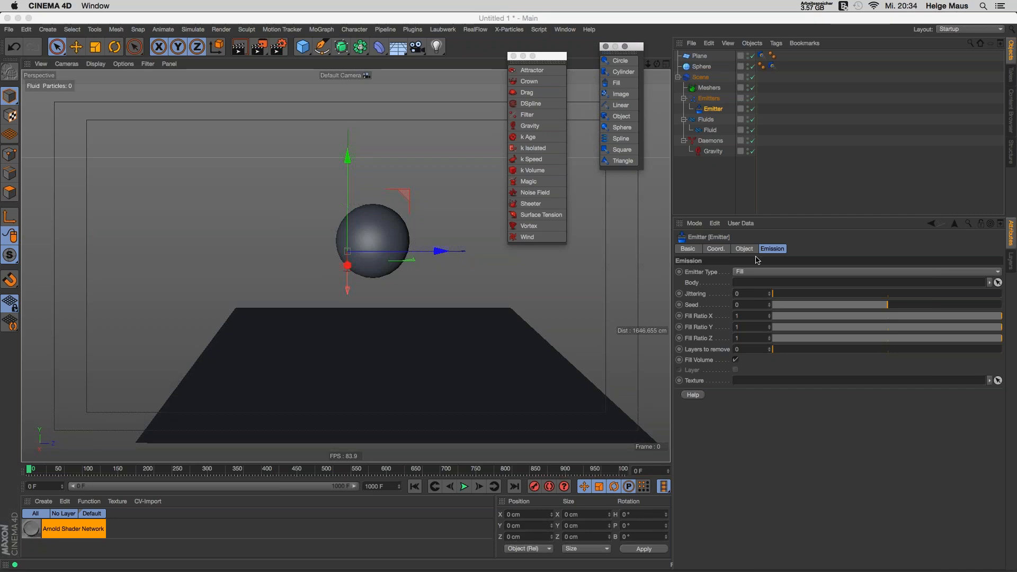
Step: Hide the Sphere in the viewport and assign it as the Fill emitter's Body
{"action": "left_click", "coordinate": [749, 66]}
{"action": "left_click", "coordinate": [688, 69]}
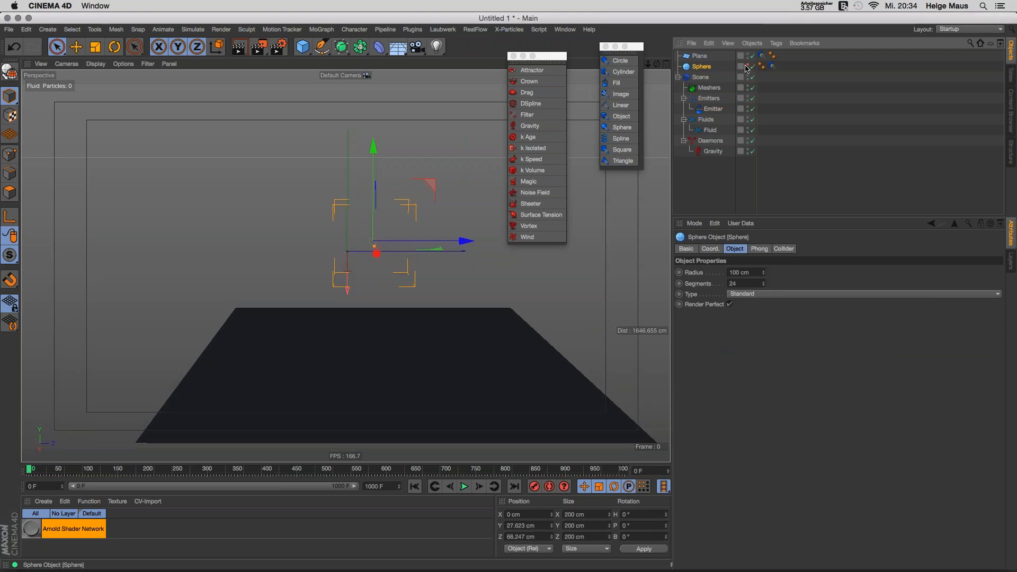
{"action": "left_click", "coordinate": [712, 108]}
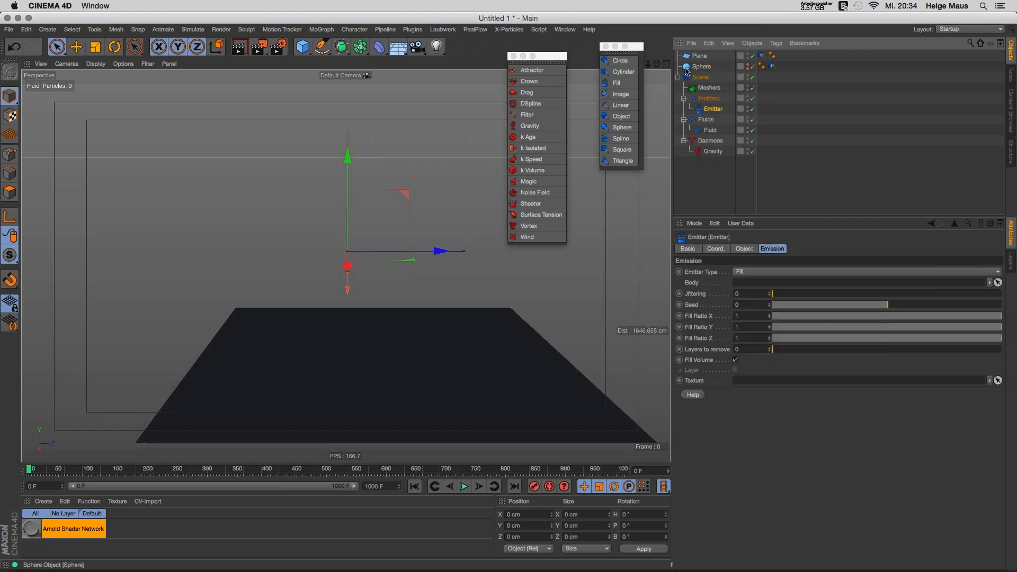
{"action": "left_click_drag", "start_coordinate": [687, 68], "coordinate": [761, 284]}
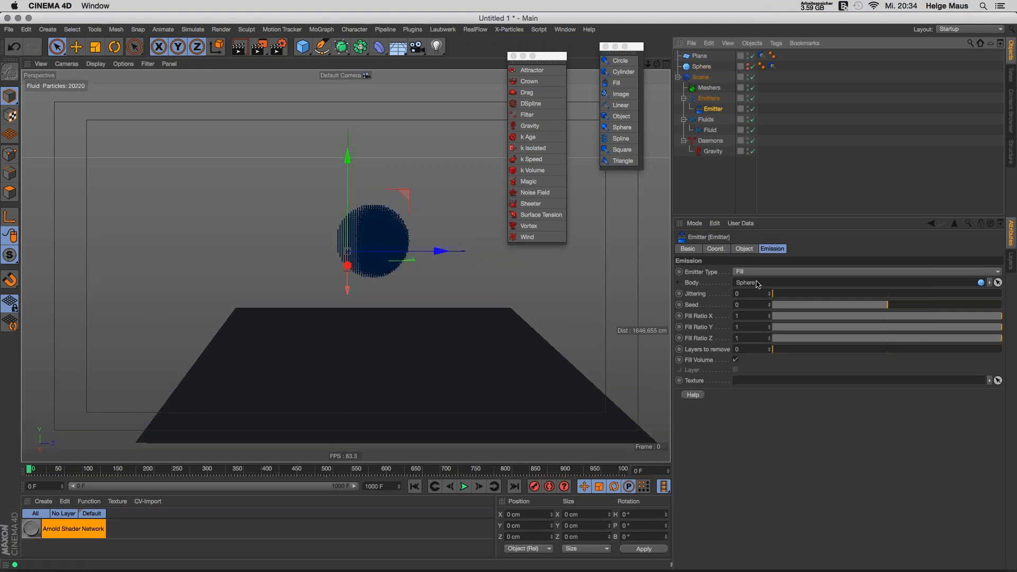
Step: Preview the particle-filled sphere, rewind to frame 0, and select the Sphere's collider tag
{"action": "left_click", "coordinate": [464, 486]}
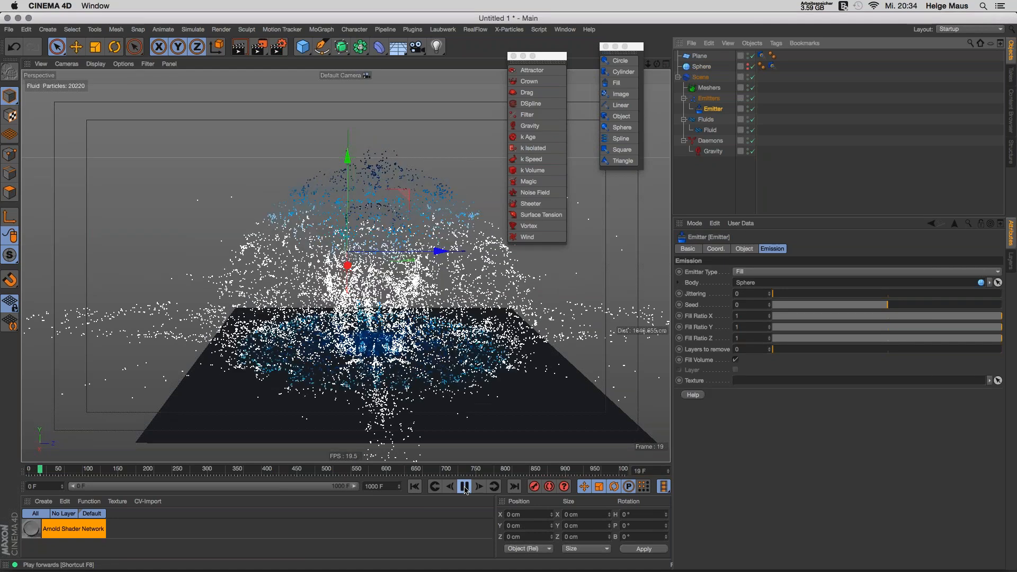
{"action": "left_click", "coordinate": [414, 486]}
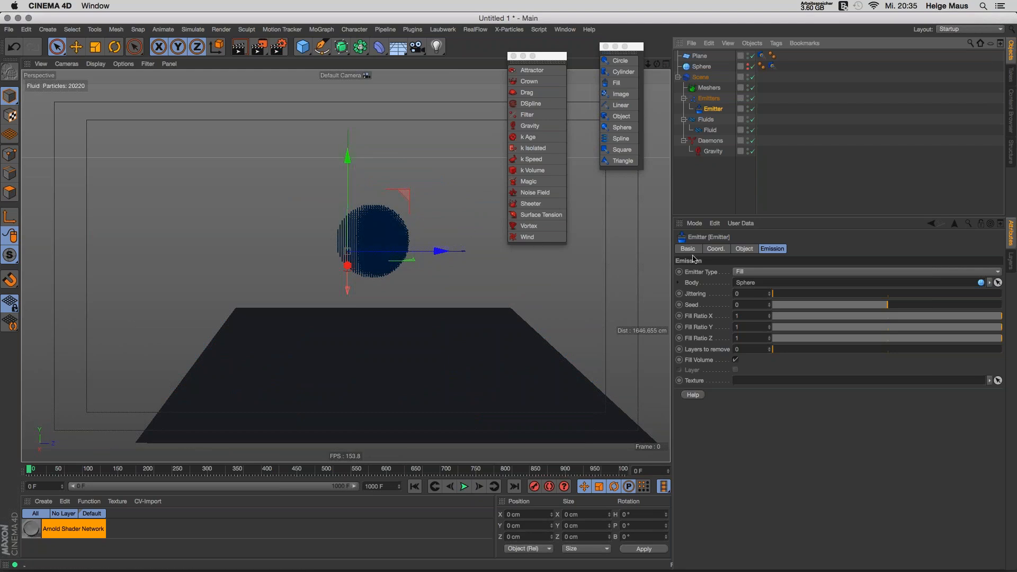
{"action": "left_click", "coordinate": [773, 66]}
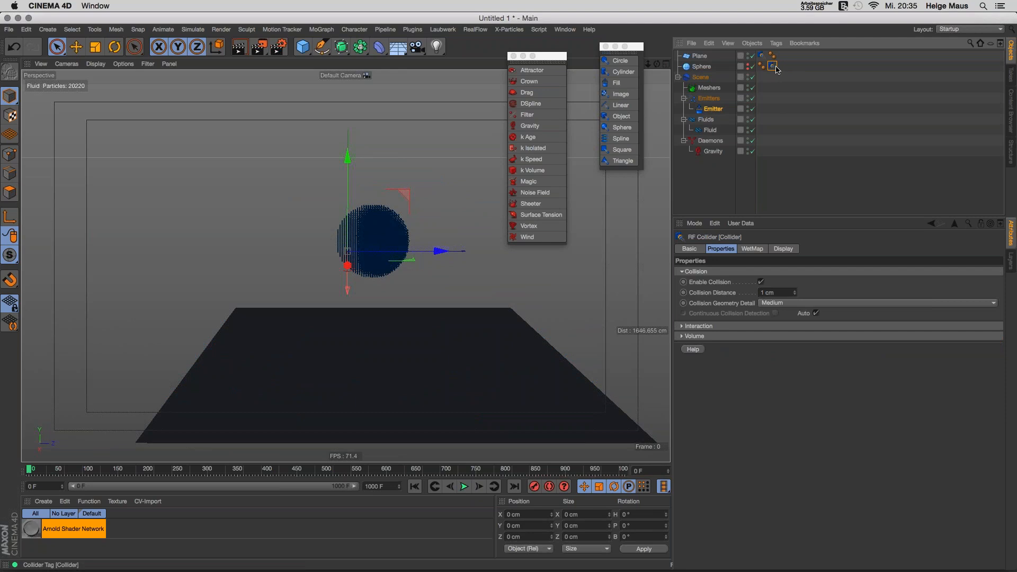
Step: Delete the Sphere's RF Collider tag, test-play the fluid falling onto the plane, and rewind
{"action": "key", "text": "Delete"}
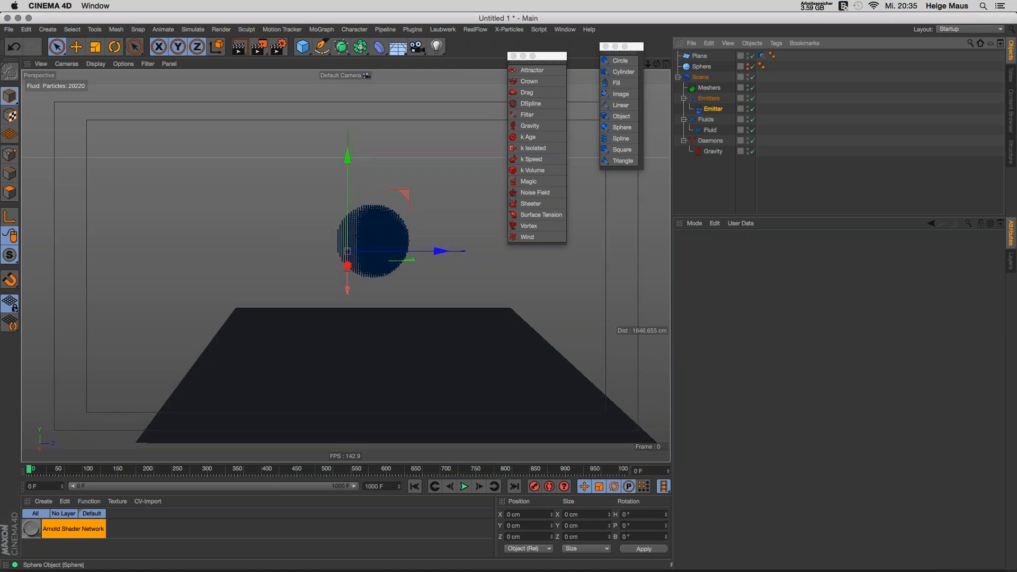
{"action": "left_click", "coordinate": [464, 487]}
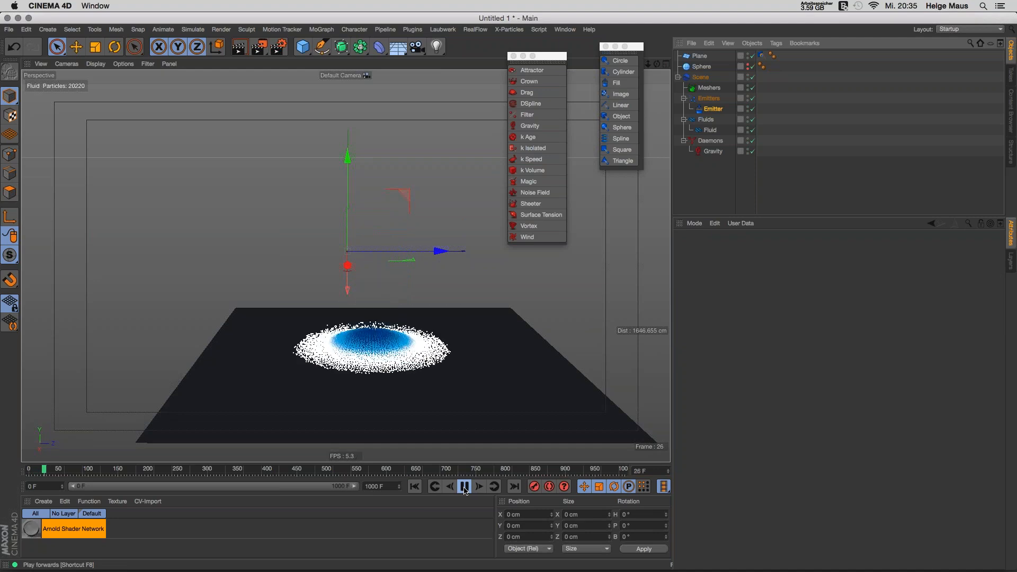
{"action": "left_click", "coordinate": [464, 489]}
{"action": "left_click", "coordinate": [415, 486]}
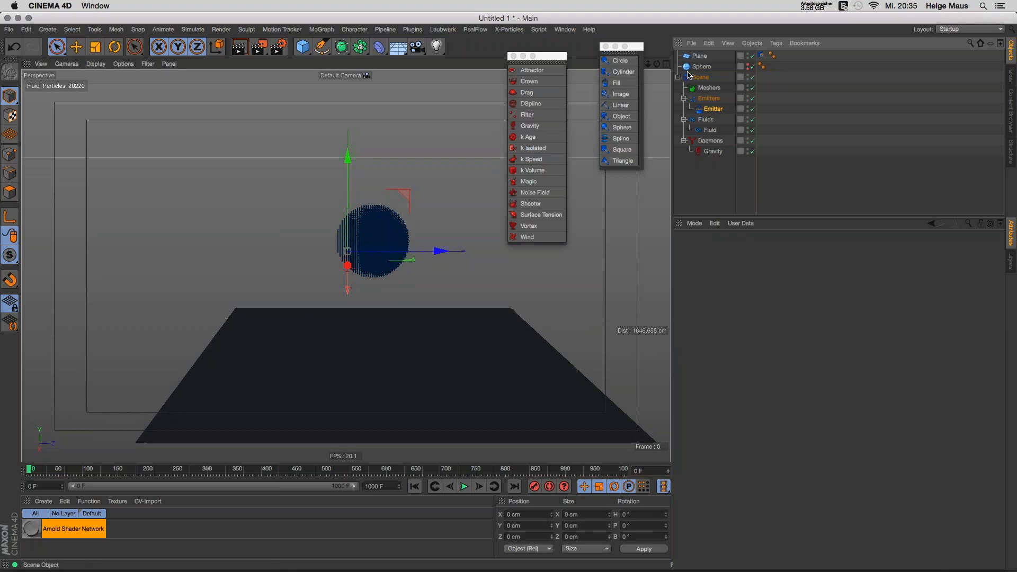
Step: Set the emitter's Jittering to 0.6 and Fill Ratio Y to about 0.5 for a half-sphere fill
{"action": "left_click", "coordinate": [708, 110]}
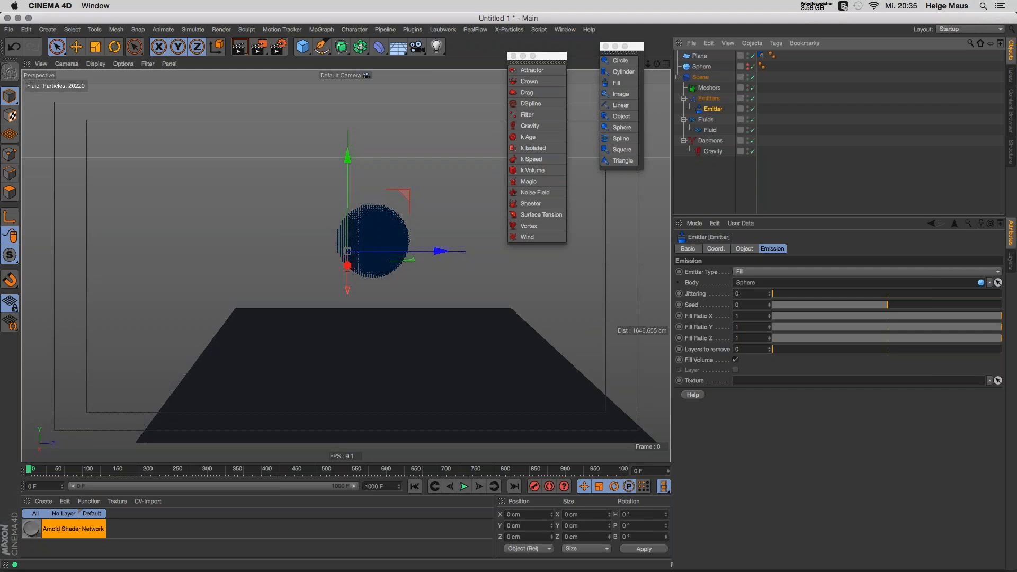
{"action": "left_click_drag", "start_coordinate": [394, 233], "coordinate": [358, 252], "text": "alt"}
{"action": "right_click_drag", "start_coordinate": [366, 236], "coordinate": [408, 229], "text": "alt"}
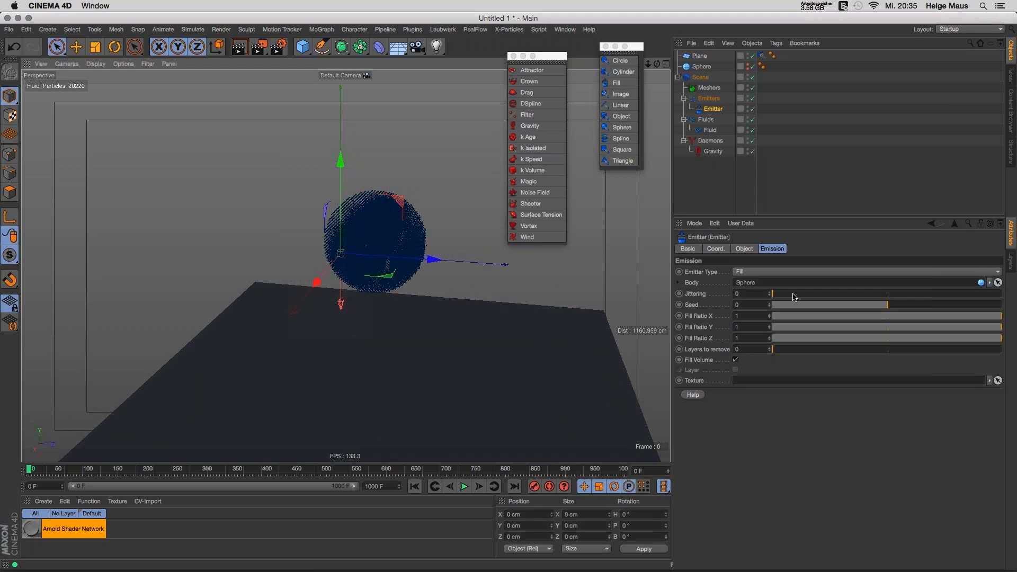
{"action": "right_click_drag", "start_coordinate": [359, 248], "coordinate": [416, 242], "text": "alt"}
{"action": "left_click_drag", "start_coordinate": [415, 242], "coordinate": [458, 241], "text": "alt"}
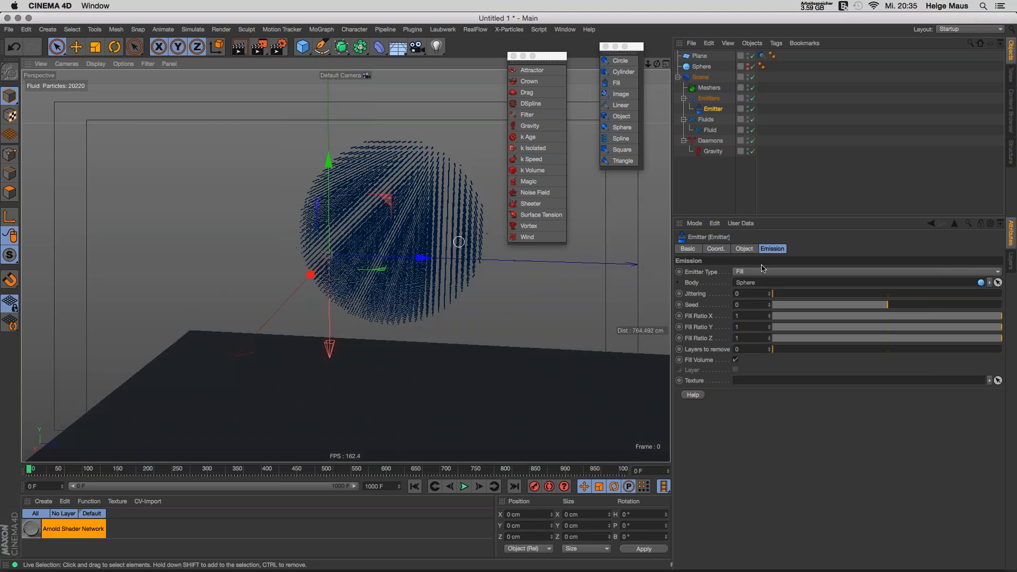
{"action": "left_click_drag", "start_coordinate": [771, 295], "coordinate": [771, 295]}
{"action": "left_click", "coordinate": [770, 293]}
{"action": "left_click", "coordinate": [771, 293]}
{"action": "left_click", "coordinate": [770, 293]}
{"action": "left_click_drag", "start_coordinate": [503, 249], "coordinate": [479, 223], "text": "alt"}
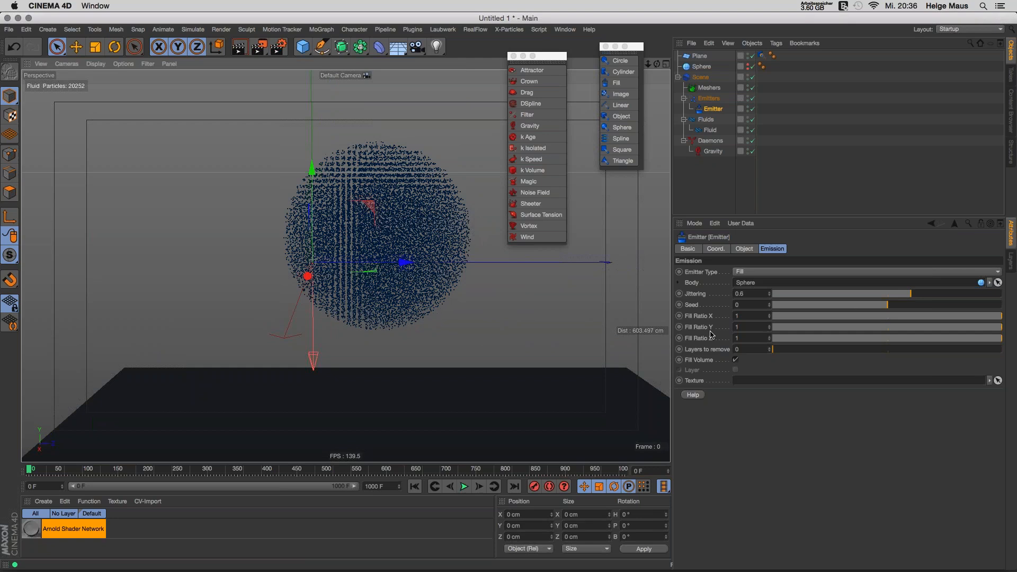
{"action": "left_click_drag", "start_coordinate": [999, 330], "coordinate": [890, 335]}
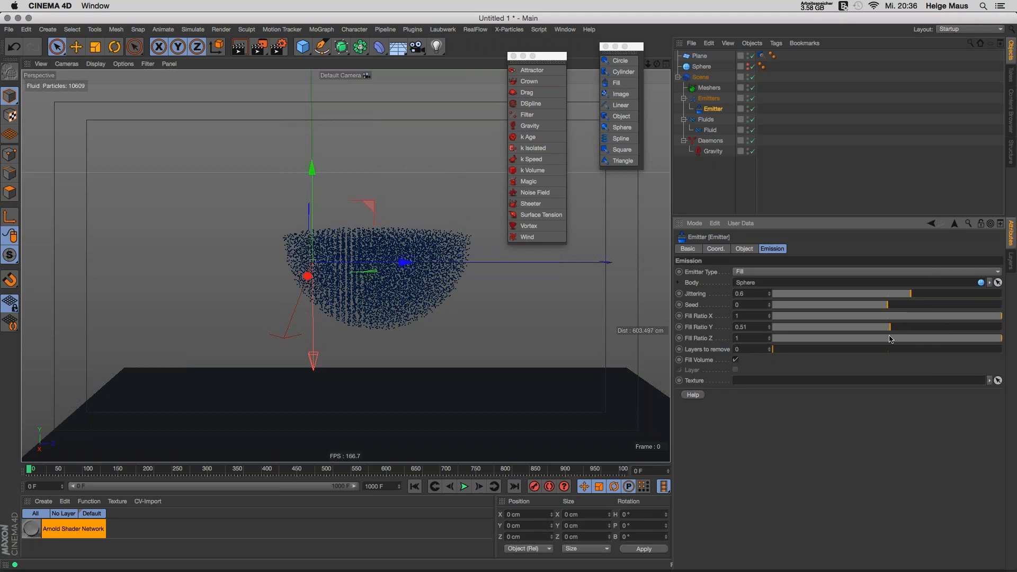
Step: Add a RealFlow Collider tag to the Sphere, placed after its other tag
{"action": "right_click", "coordinate": [705, 71]}
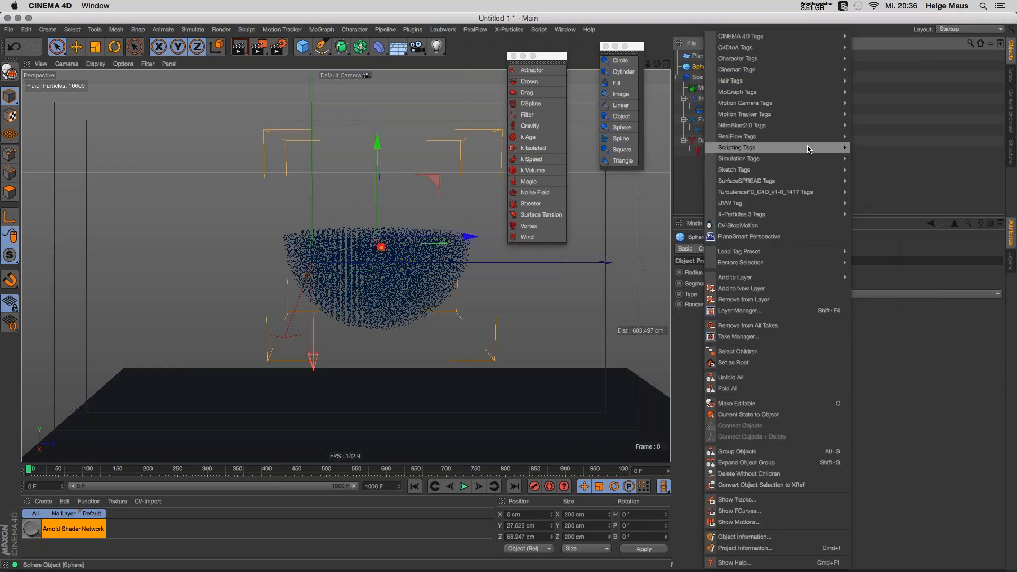
{"action": "mouse_move", "coordinate": [815, 136]}
{"action": "left_click", "coordinate": [874, 136]}
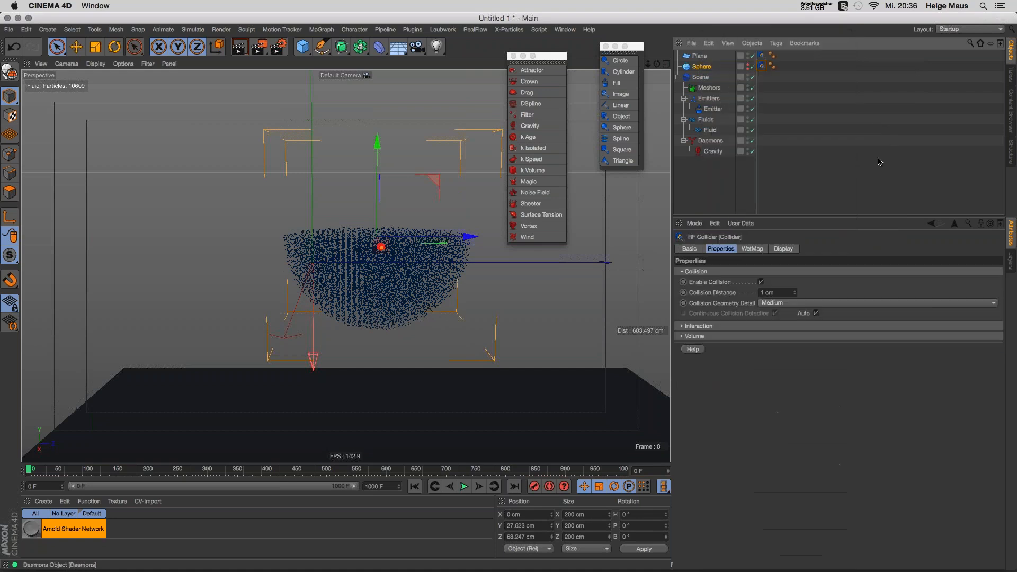
{"action": "left_click_drag", "start_coordinate": [764, 66], "coordinate": [777, 67]}
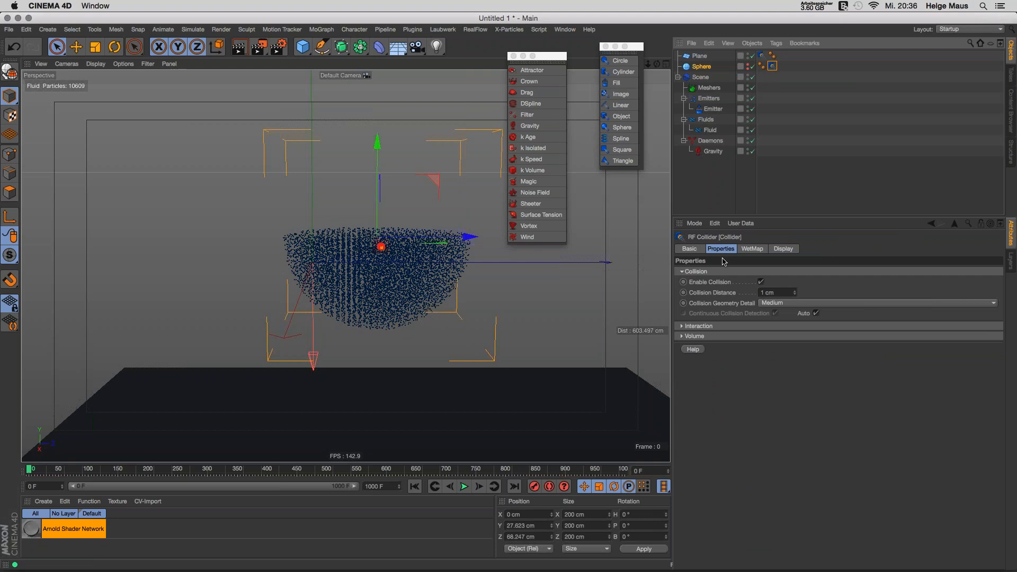
Step: Set the collider's Volume Mode to Solid Outside instead of Auto and play the simulation
{"action": "left_click", "coordinate": [701, 336]}
{"action": "left_click", "coordinate": [699, 326]}
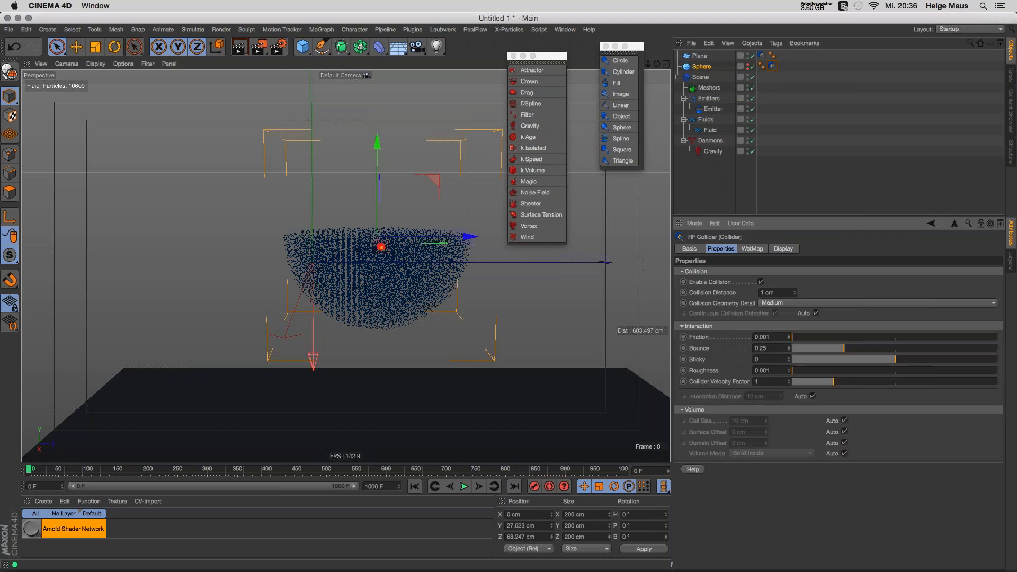
{"action": "left_click", "coordinate": [844, 454]}
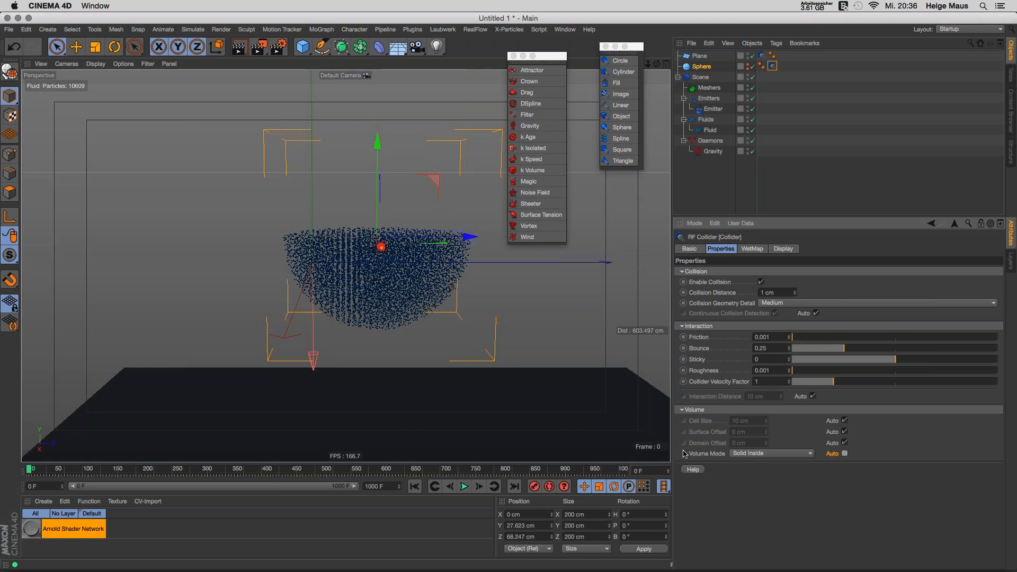
{"action": "left_click", "coordinate": [753, 453]}
{"action": "left_click", "coordinate": [751, 474]}
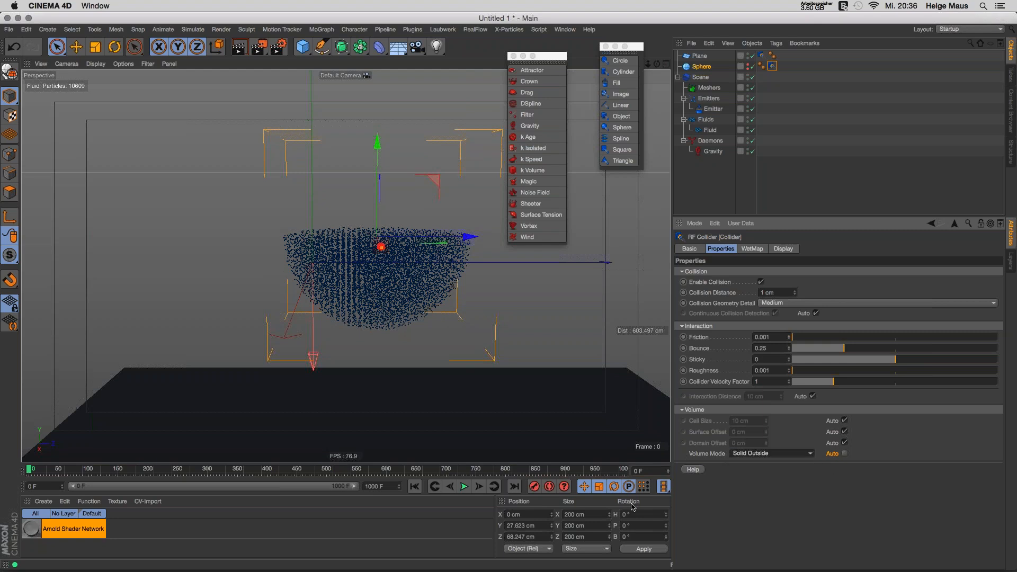
{"action": "left_click", "coordinate": [465, 486]}
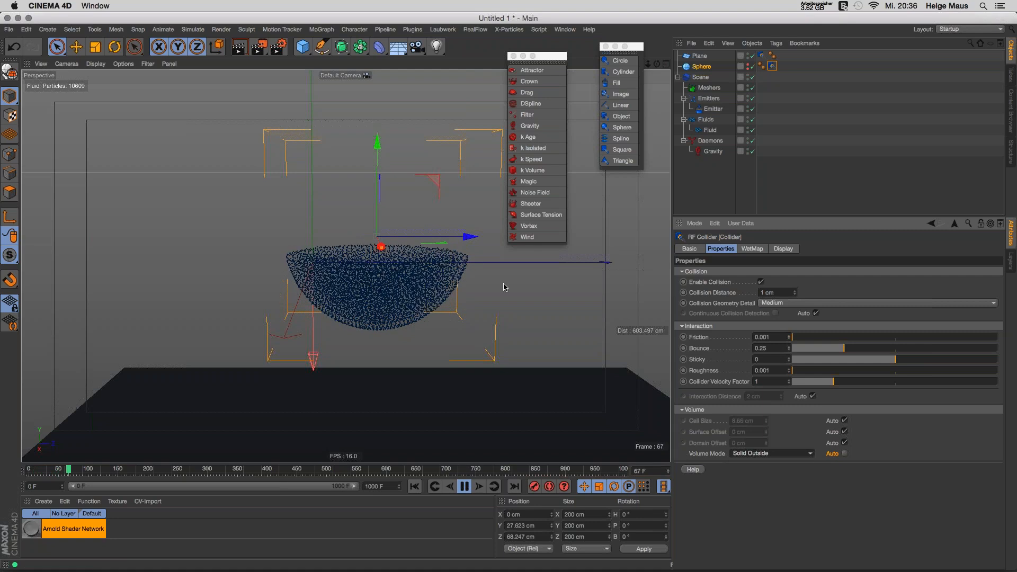
Step: Drag the collider Sphere along Z during playback so the fluid sloshes, stopping around frame 176
{"action": "left_click", "coordinate": [466, 487]}
{"action": "left_click_drag", "start_coordinate": [380, 283], "coordinate": [365, 317], "text": "alt"}
{"action": "left_click", "coordinate": [464, 486]}
{"action": "left_click", "coordinate": [464, 486]}
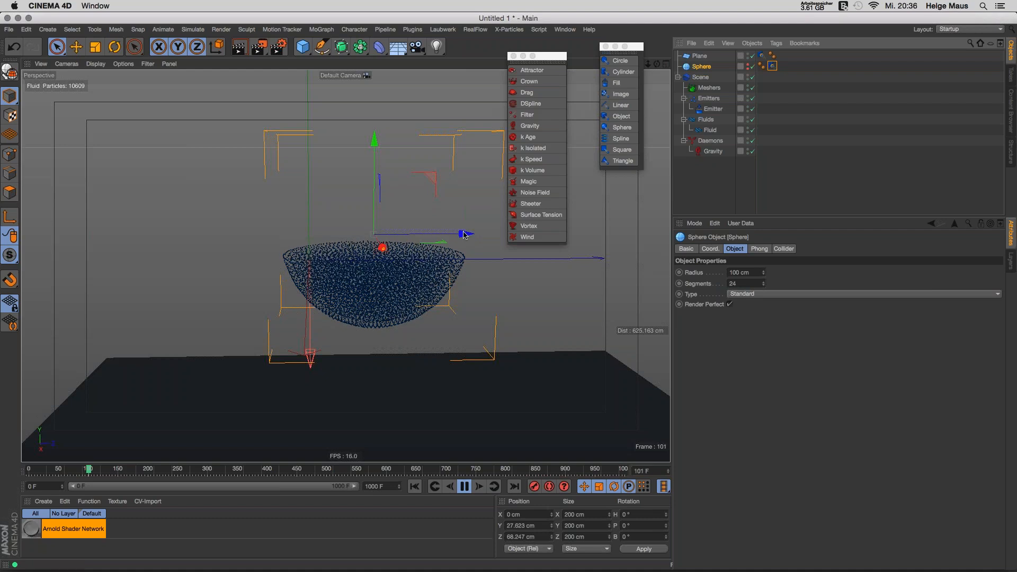
{"action": "left_click_drag", "start_coordinate": [463, 234], "coordinate": [408, 235]}
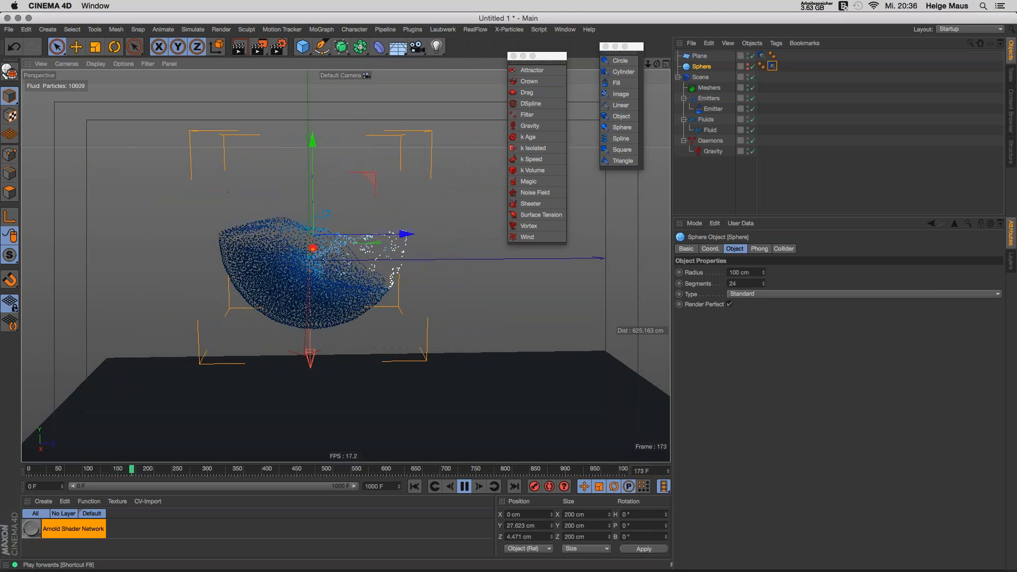
{"action": "key", "text": "F8"}
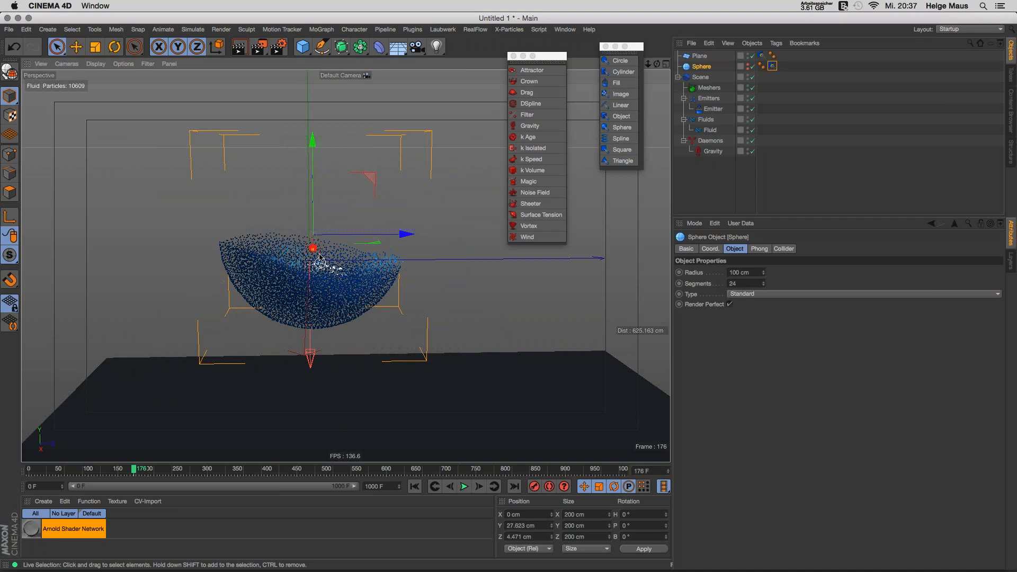
{"action": "left_click", "coordinate": [712, 108]}
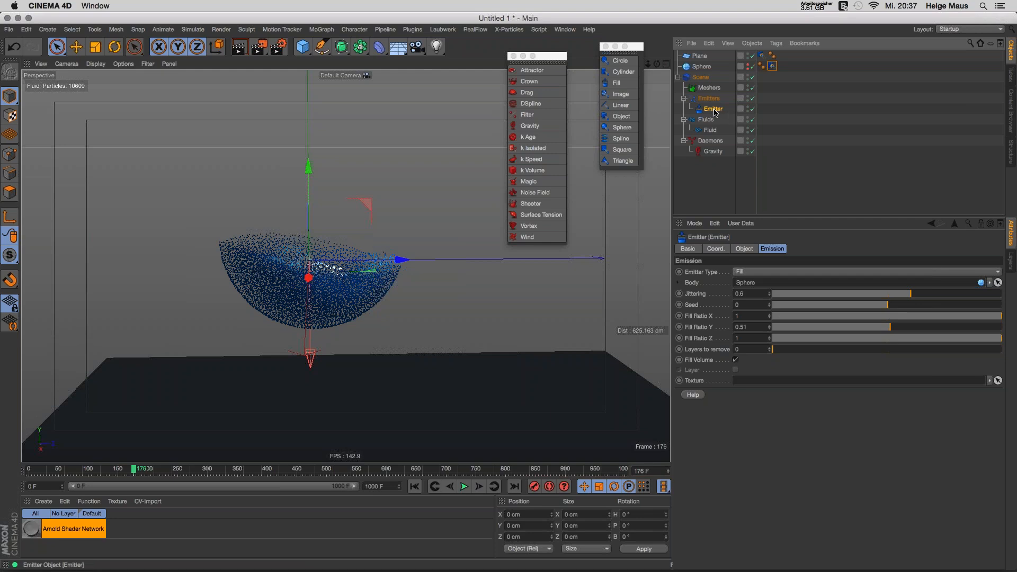
Step: Replace the sphere-fill emitter with a new Image emitter and rewind to frame 0
{"action": "key", "text": "Delete"}
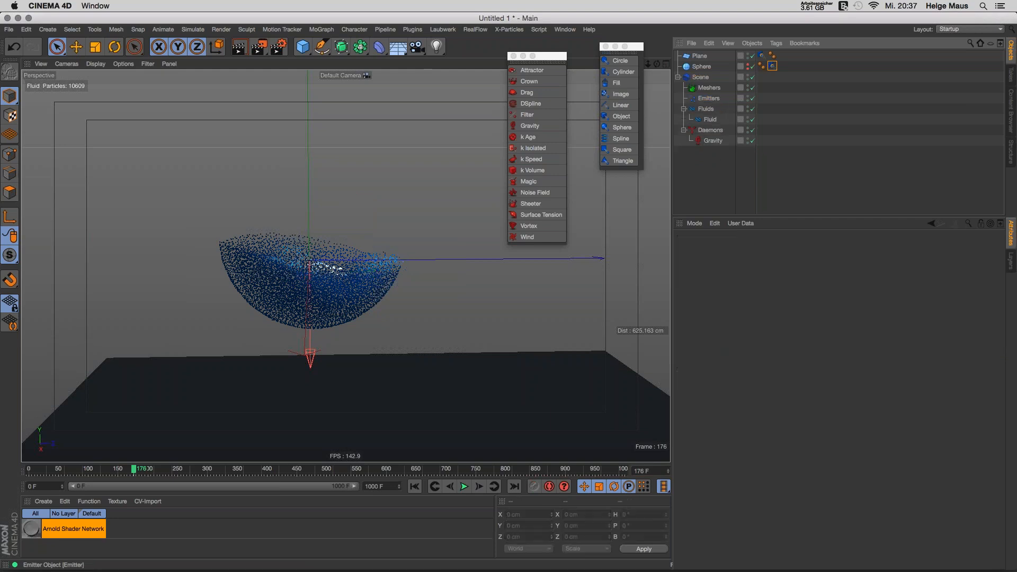
{"action": "left_click", "coordinate": [621, 94]}
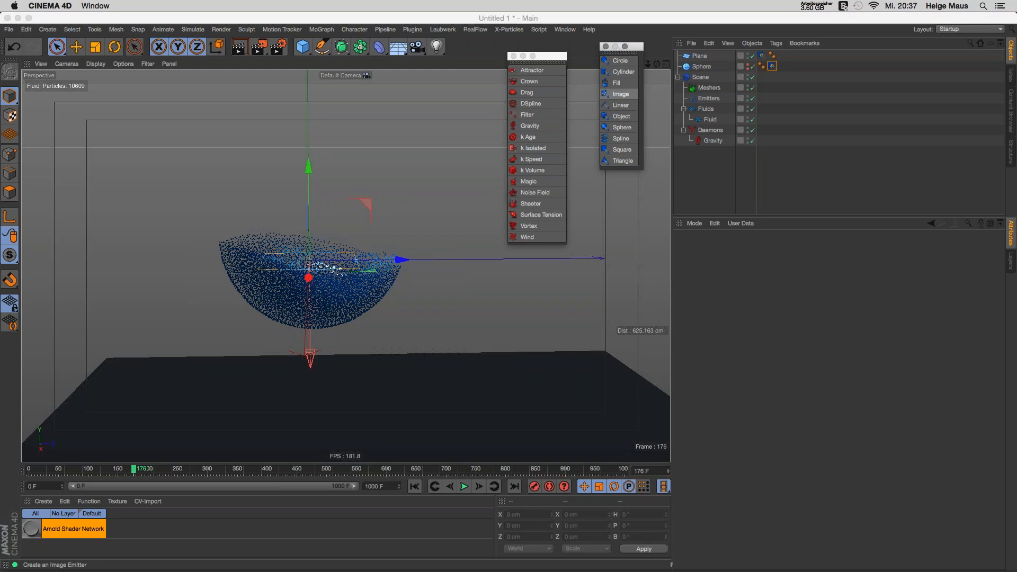
{"action": "left_click", "coordinate": [415, 486]}
{"action": "left_click", "coordinate": [404, 221]}
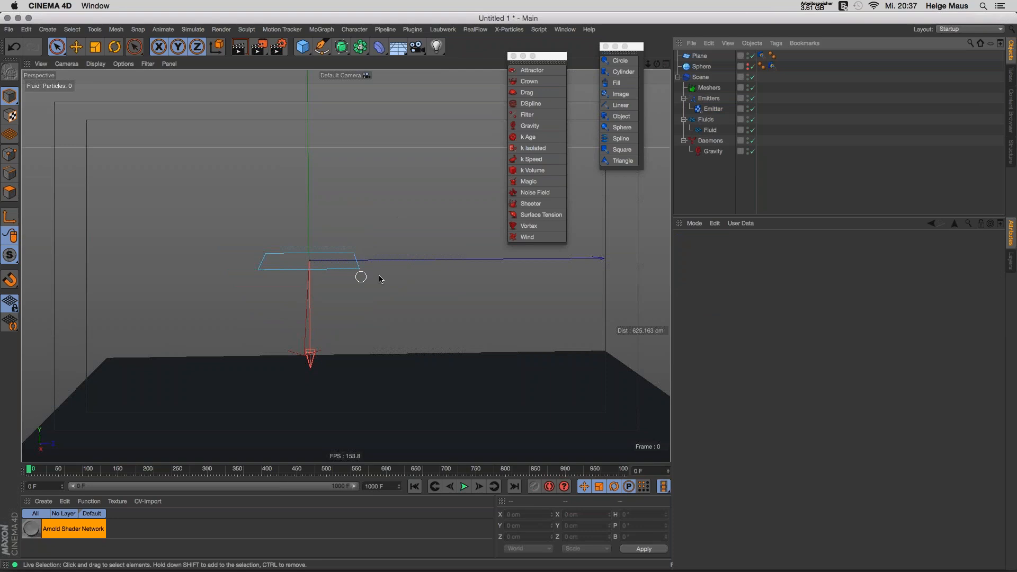
{"action": "left_click_drag", "start_coordinate": [372, 279], "coordinate": [317, 339], "text": "alt"}
Step: Change the materials display, then stretch the emitter plane to about 245 x 227 cm
{"action": "left_click", "coordinate": [65, 501]}
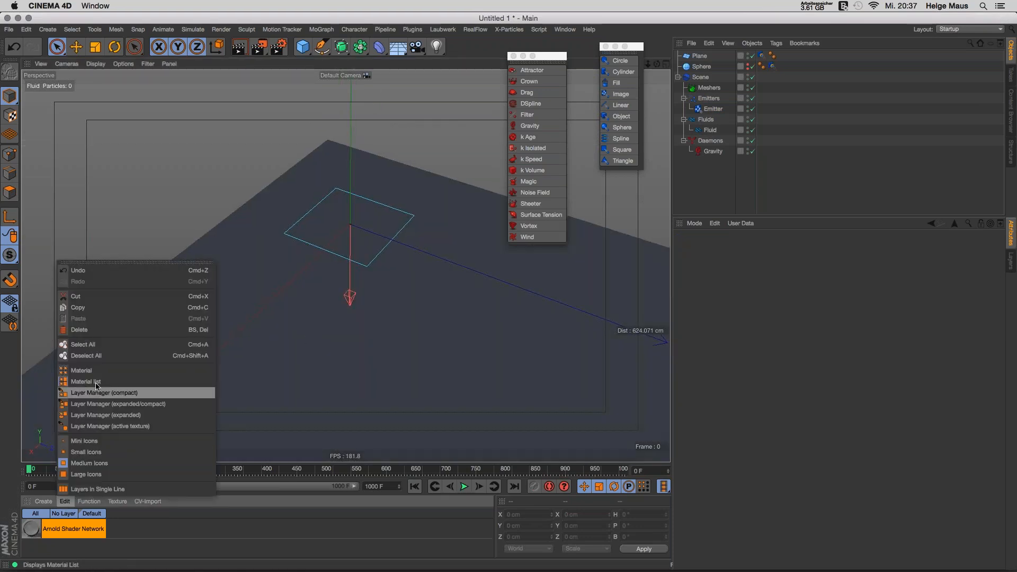
{"action": "left_click", "coordinate": [99, 380]}
{"action": "mouse_move", "coordinate": [408, 336]}
{"action": "left_mouse_down", "text": "alt"}
{"action": "mouse_move", "coordinate": [413, 307]}
{"action": "mouse_move", "coordinate": [390, 319]}
{"action": "mouse_move", "coordinate": [394, 328]}
{"action": "left_mouse_up", "text": "alt"}
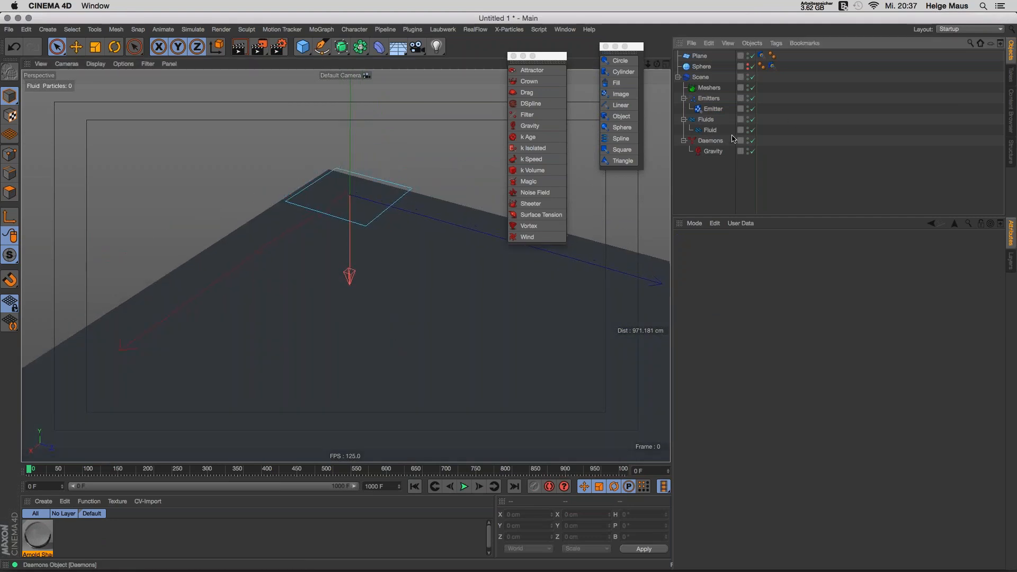
{"action": "left_click", "coordinate": [717, 109]}
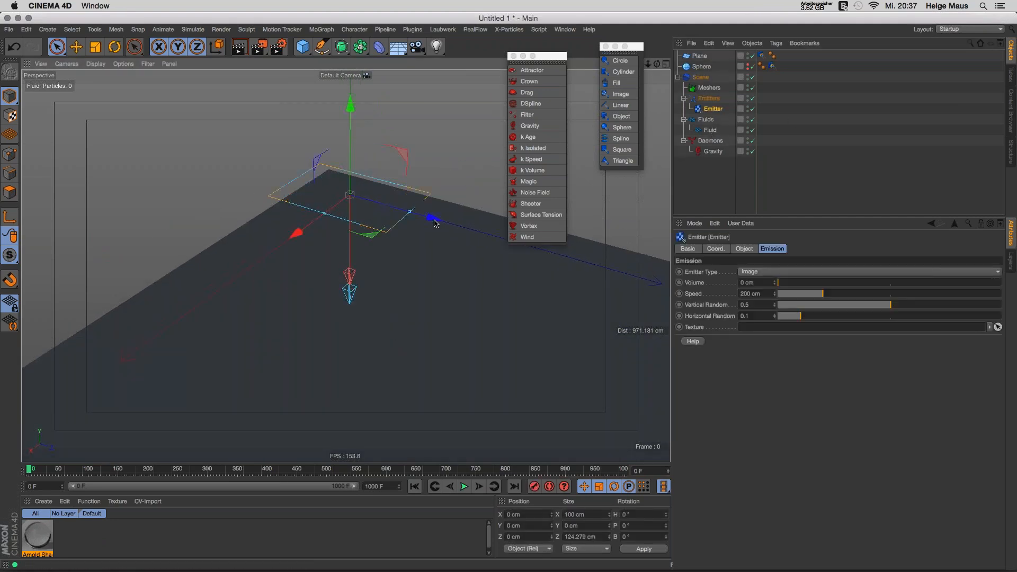
{"action": "left_click_drag", "start_coordinate": [323, 220], "coordinate": [277, 238]}
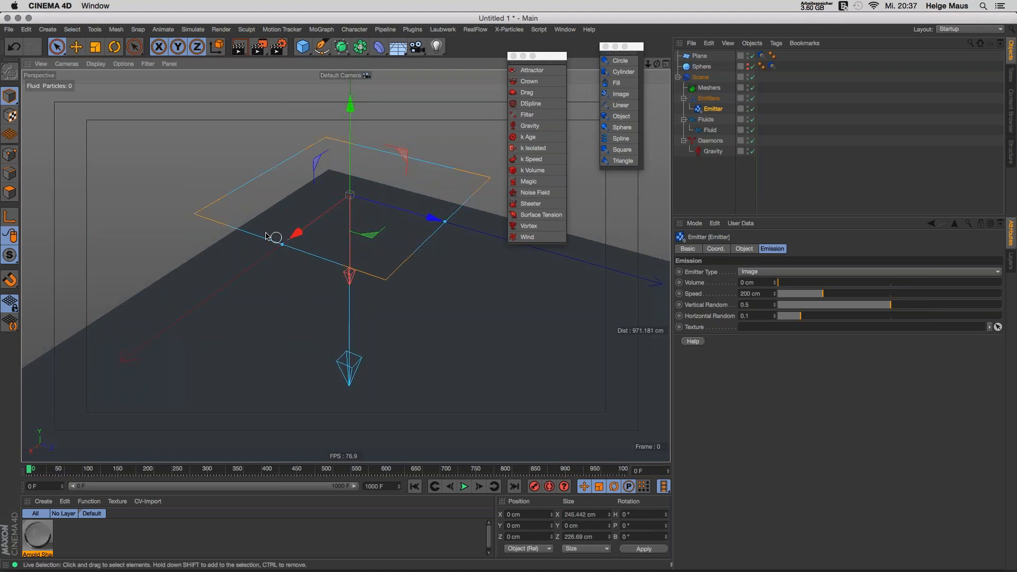
{"action": "left_click_drag", "start_coordinate": [309, 226], "coordinate": [355, 196], "text": "alt"}
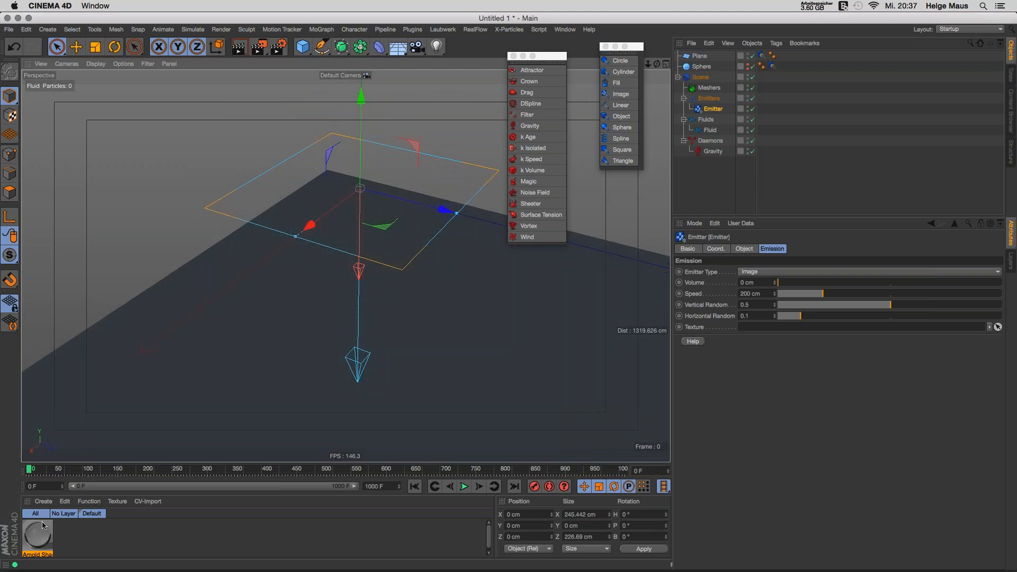
Step: Create a new material and turn off its Reflectance channel
{"action": "double_click", "coordinate": [90, 539]}
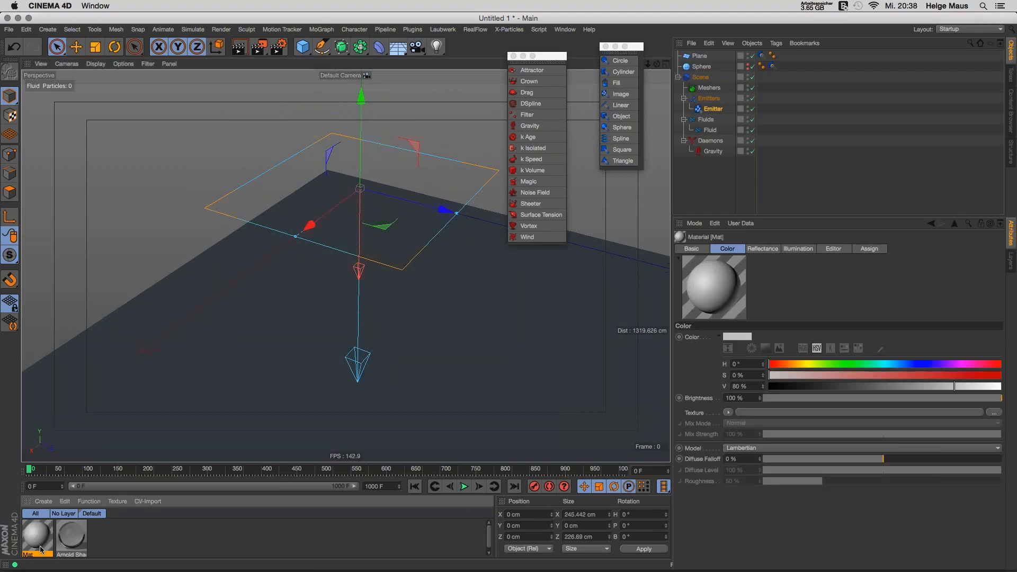
{"action": "double_click", "coordinate": [38, 537]}
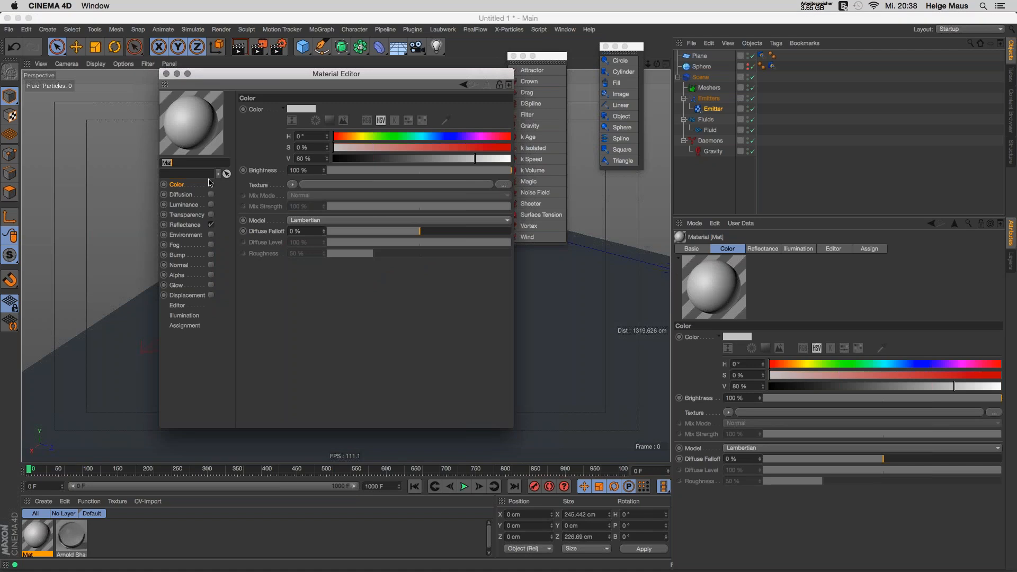
{"action": "left_click", "coordinate": [211, 225]}
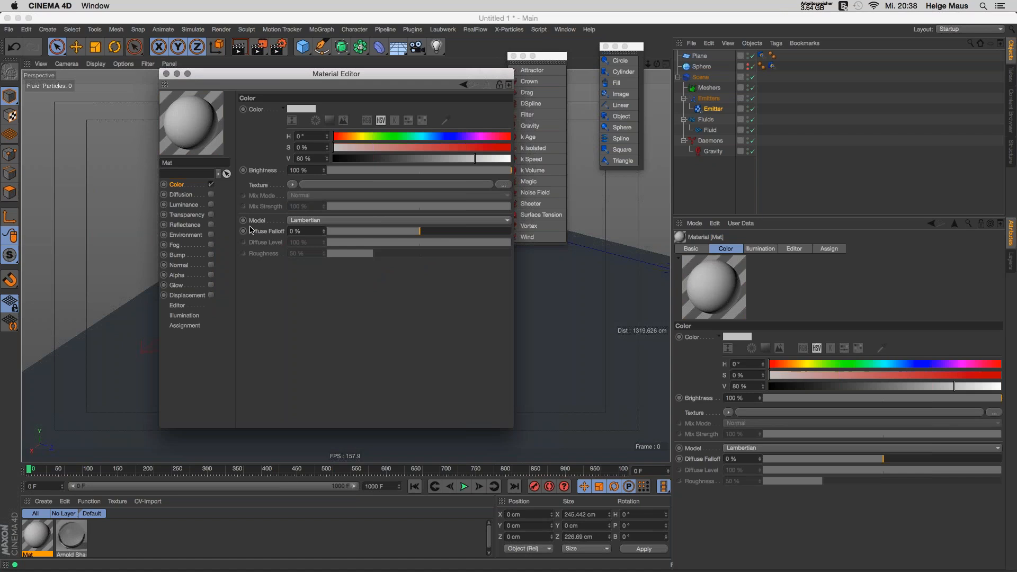
Step: Choose Logo Text.tif from the RF-C4D Daten folder as the Color texture
{"action": "left_click", "coordinate": [503, 185]}
{"action": "left_click", "coordinate": [271, 182]}
{"action": "left_click", "coordinate": [396, 210]}
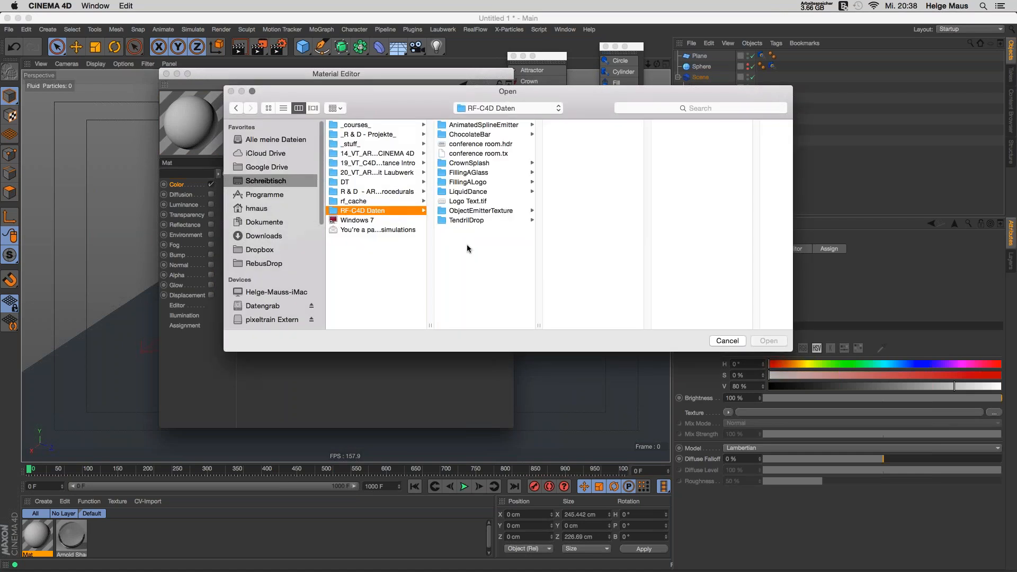
{"action": "left_click", "coordinate": [468, 201]}
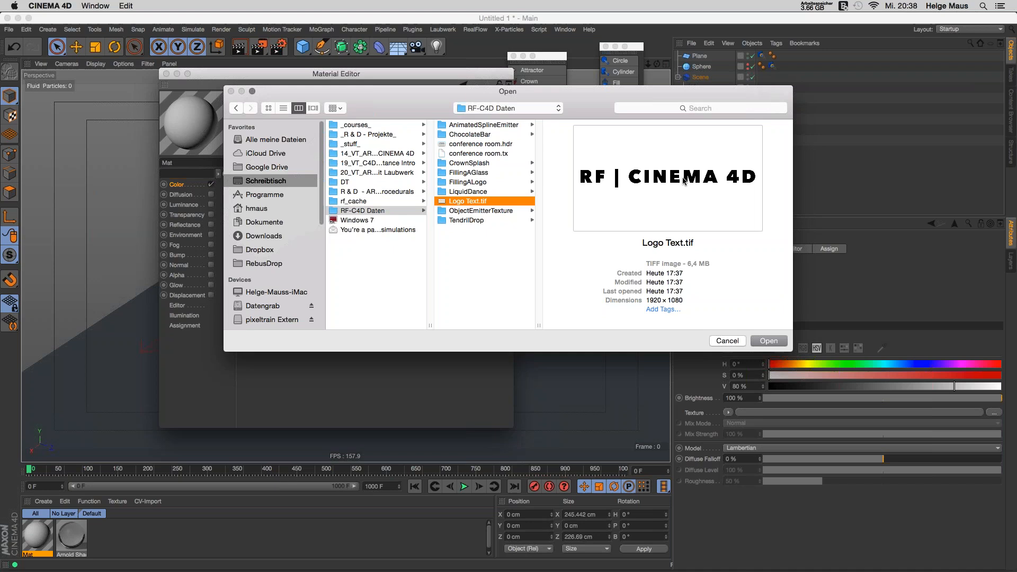
{"action": "key", "text": "Return"}
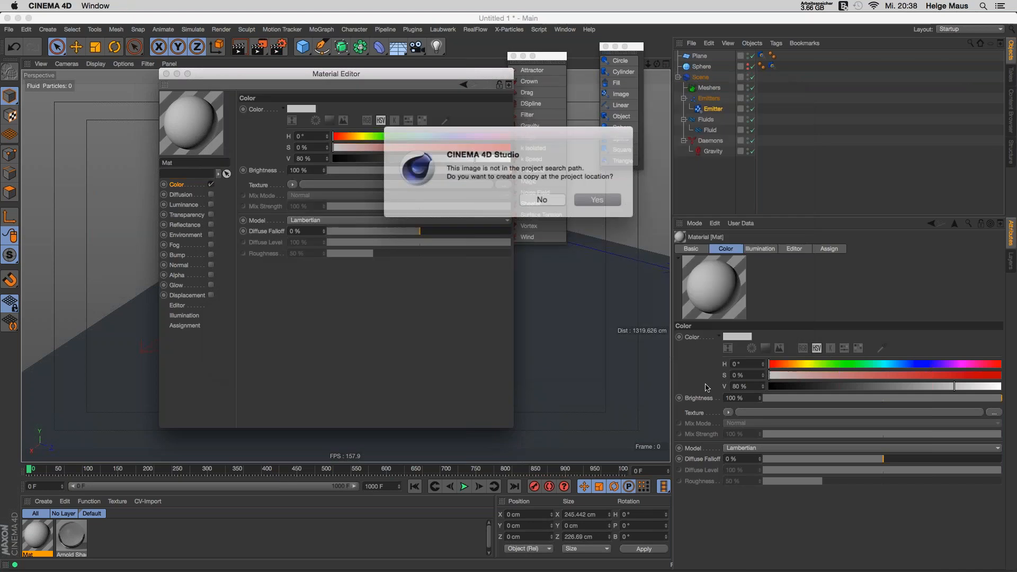
Step: Load the logo image into the material and select the Emitter
{"action": "left_click", "coordinate": [541, 198]}
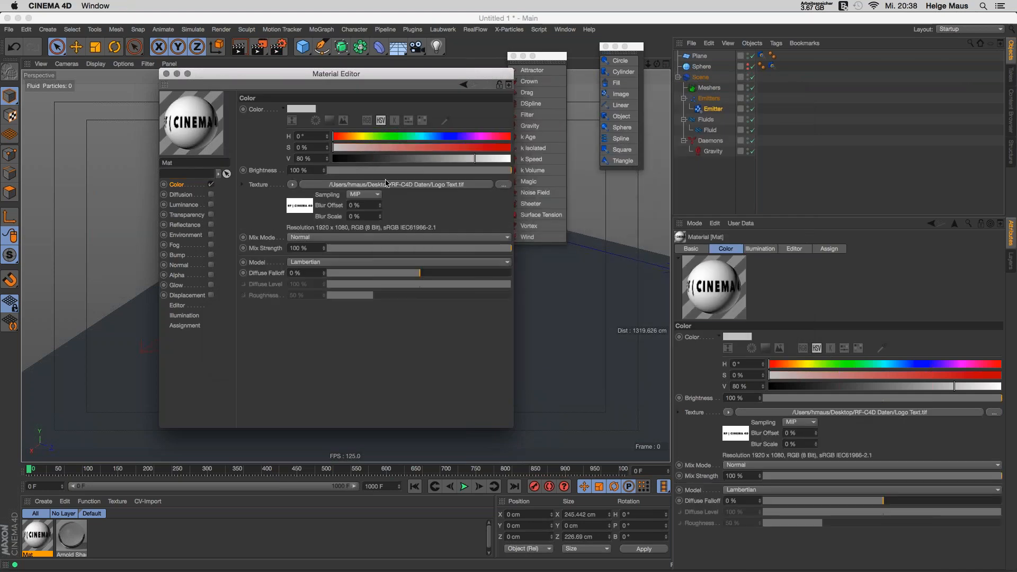
{"action": "left_click_drag", "start_coordinate": [433, 74], "coordinate": [286, 129]}
{"action": "left_click", "coordinate": [714, 109]}
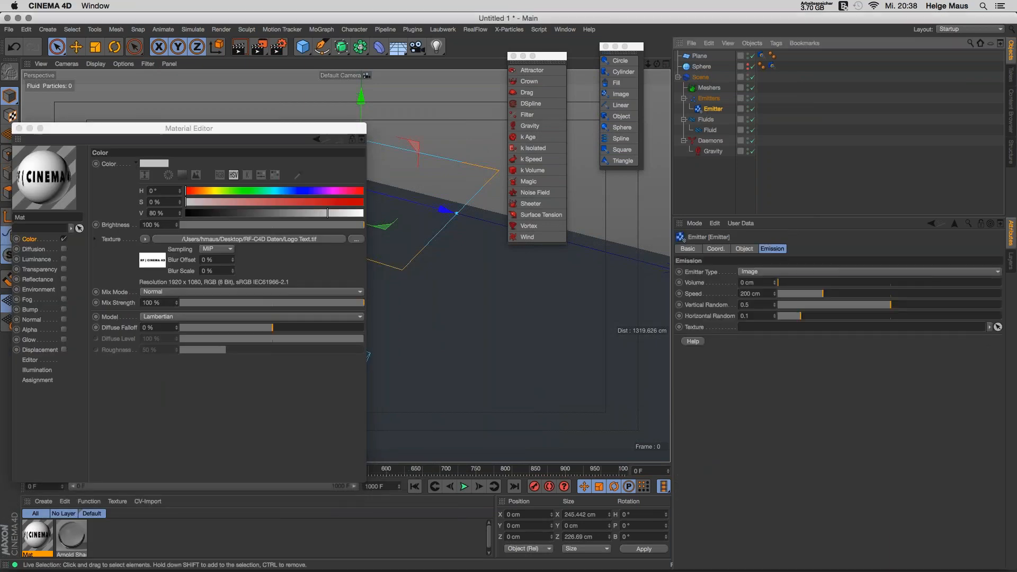
{"action": "left_click_drag", "start_coordinate": [277, 126], "coordinate": [319, 92]}
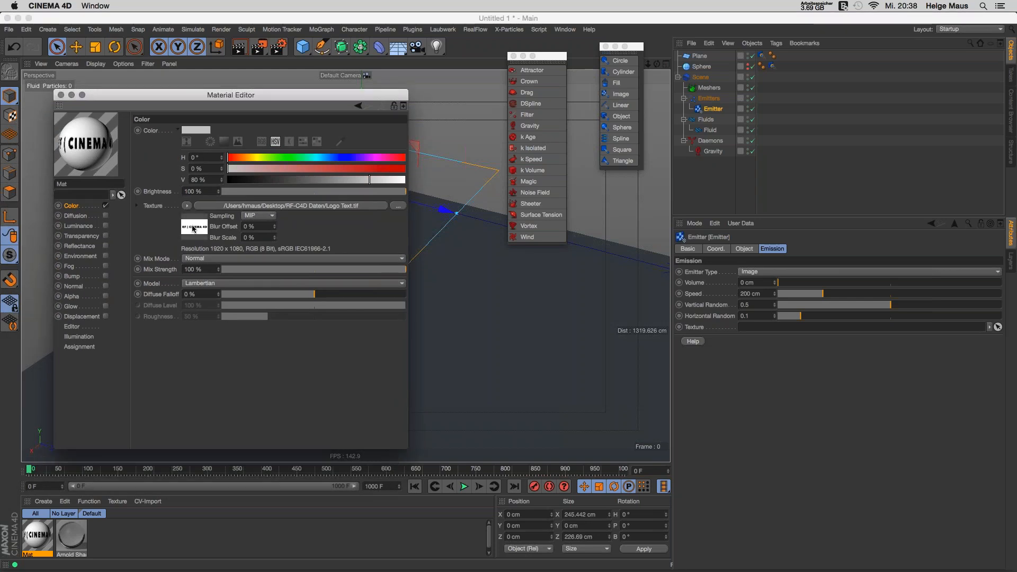
Step: Set the logo image as the emitter's Texture and test-run the simulation to frame 8
{"action": "left_click_drag", "start_coordinate": [189, 229], "coordinate": [782, 327]}
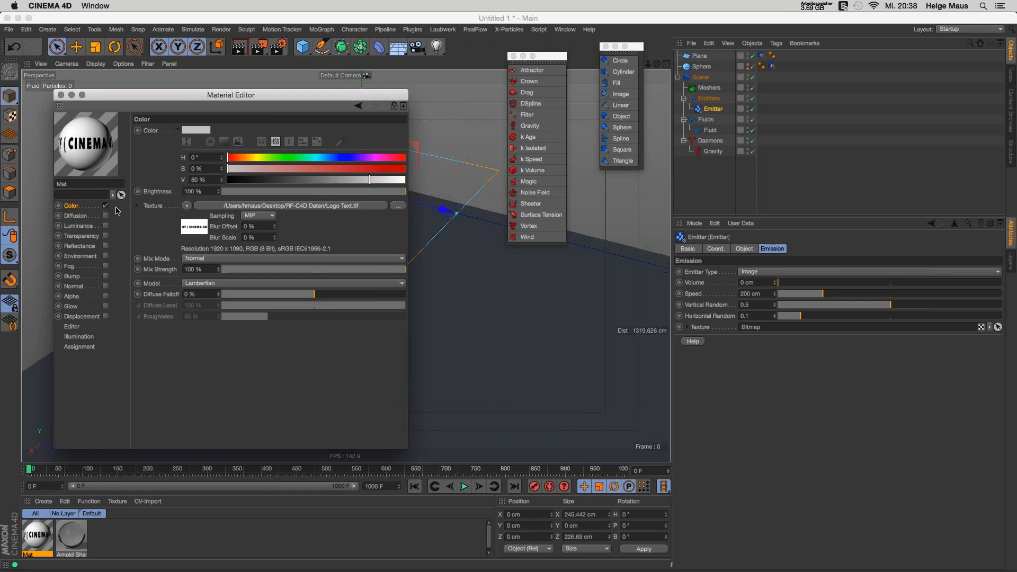
{"action": "left_click_drag", "start_coordinate": [231, 95], "coordinate": [329, 533]}
{"action": "left_click", "coordinate": [465, 487]}
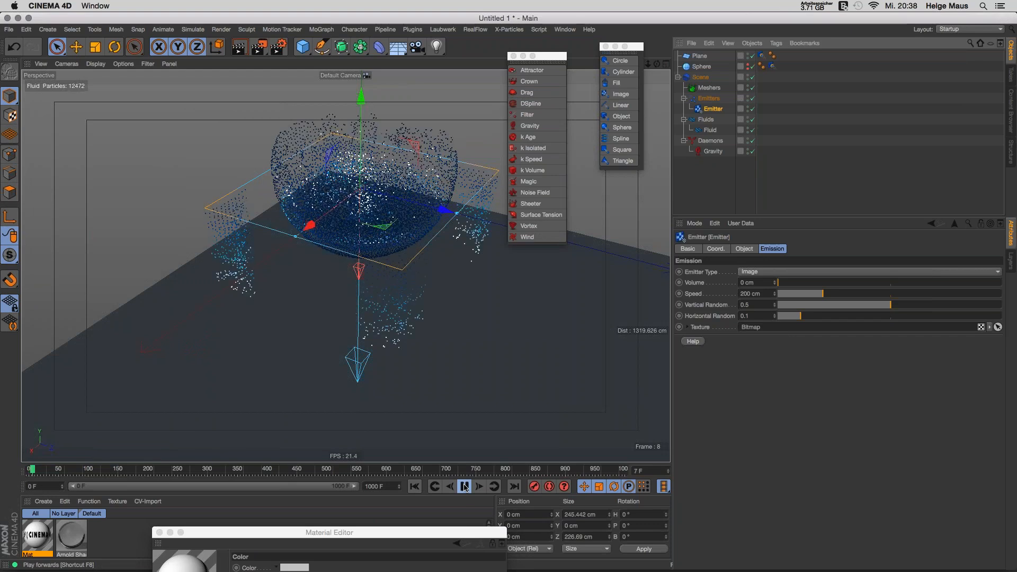
{"action": "left_click", "coordinate": [413, 486]}
{"action": "left_click", "coordinate": [466, 484]}
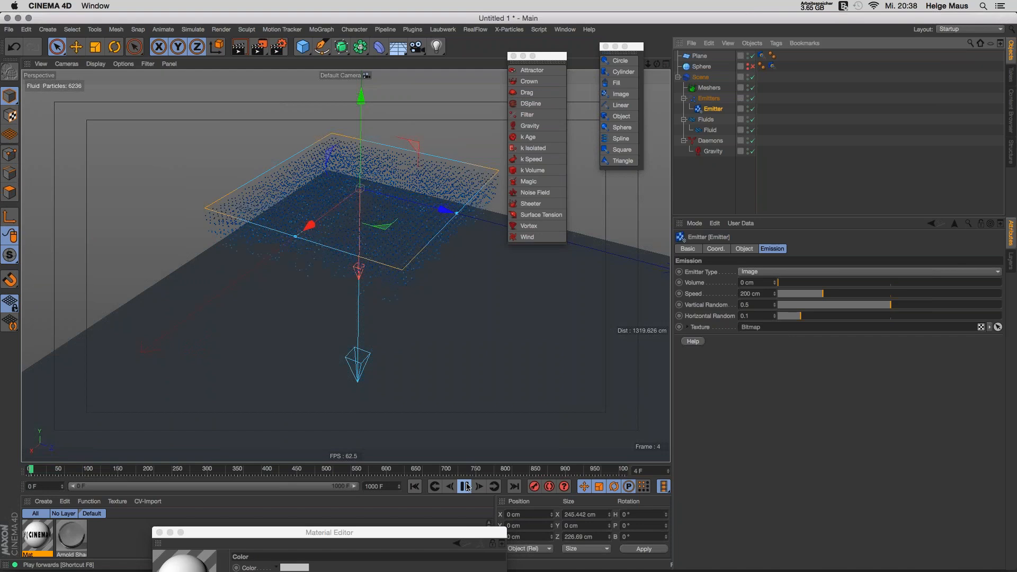
{"action": "left_click", "coordinate": [467, 487]}
{"action": "mouse_move", "coordinate": [377, 178]}
{"action": "left_mouse_down", "text": "alt"}
{"action": "mouse_move", "coordinate": [379, 225]}
{"action": "mouse_move", "coordinate": [386, 172]}
{"action": "left_mouse_up", "text": "alt"}
{"action": "left_click_drag", "start_coordinate": [389, 240], "coordinate": [278, 342], "text": "alt"}
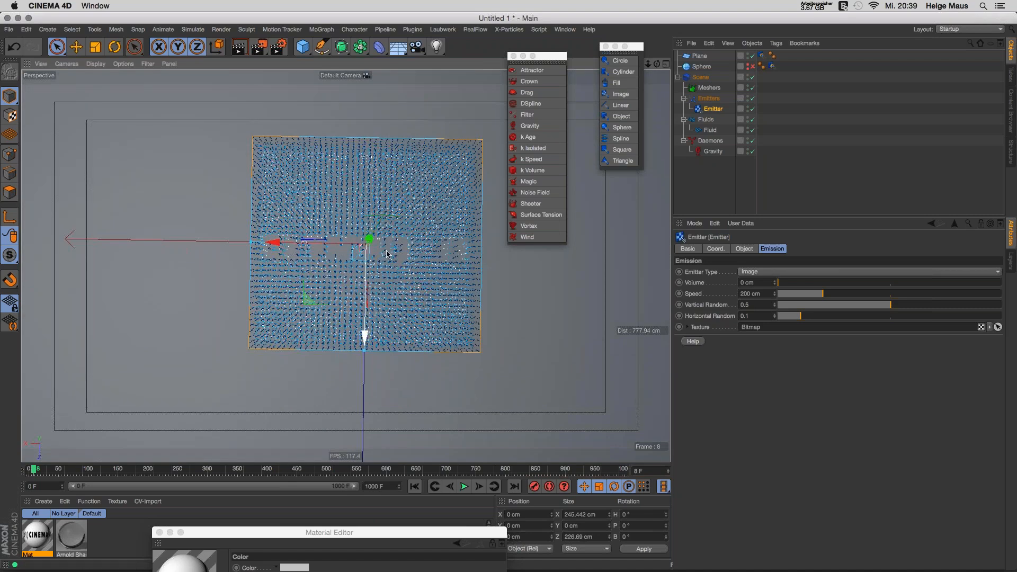
{"action": "left_click_drag", "start_coordinate": [394, 302], "coordinate": [445, 273], "text": "alt"}
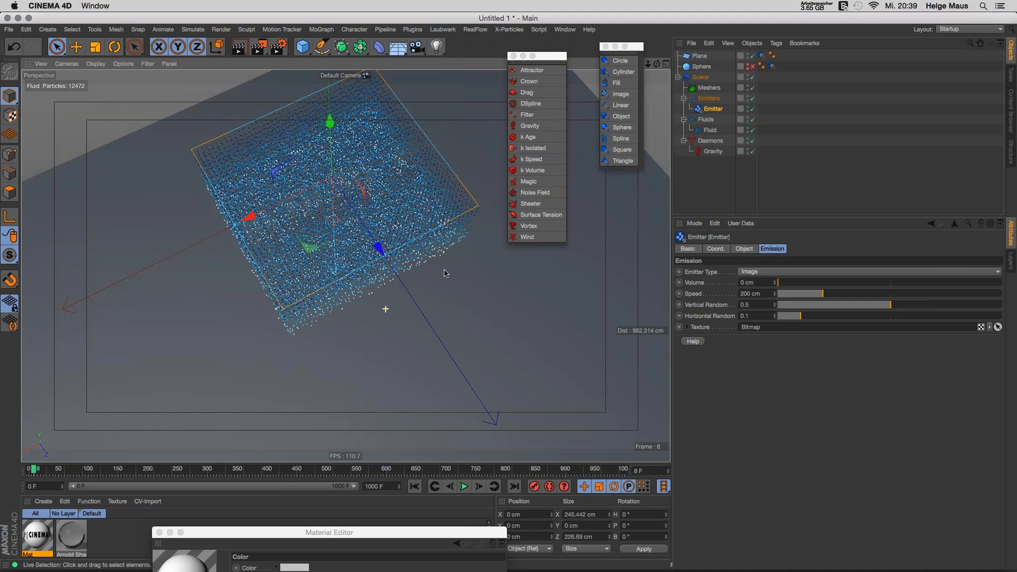
{"action": "middle_click_drag", "start_coordinate": [444, 273], "coordinate": [462, 311], "text": "alt"}
{"action": "left_click", "coordinate": [719, 177]}
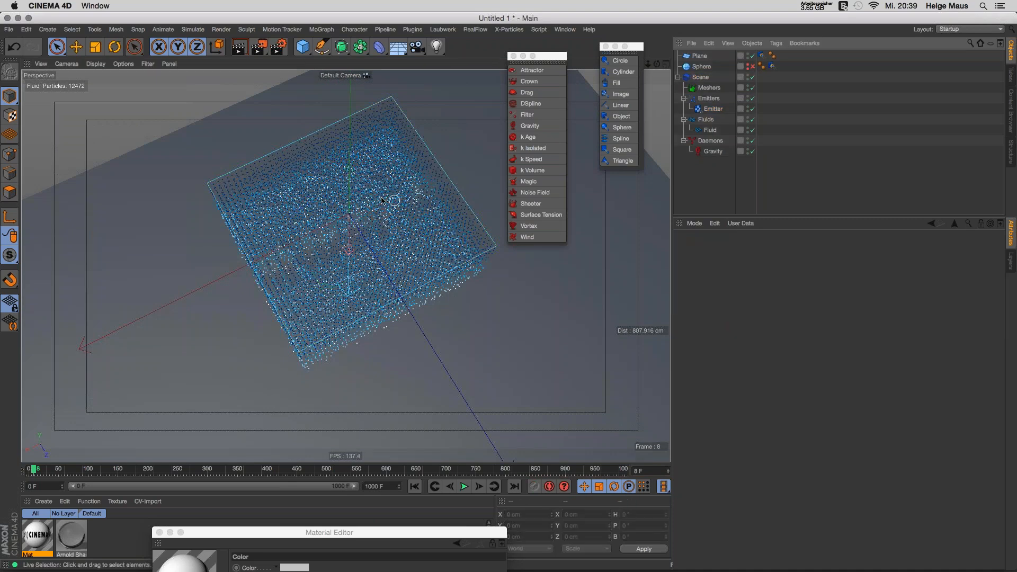
{"action": "left_click", "coordinate": [707, 132]}
Step: Set the fluid's Resolution to 15
{"action": "left_click", "coordinate": [785, 249]}
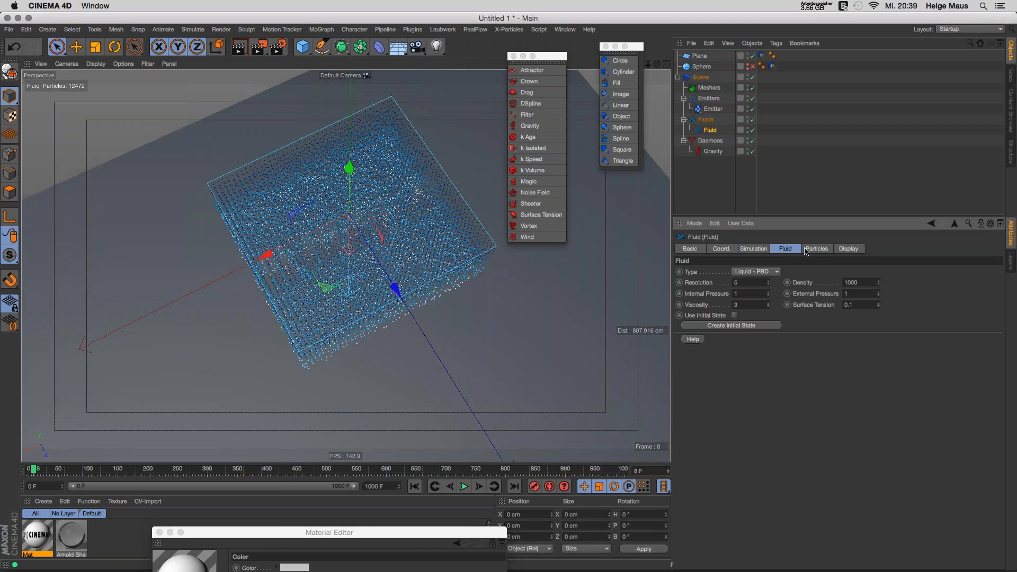
{"action": "type", "text": "15"}
{"action": "key", "text": "Tab"}
Step: Set the image emitter's Speed to 0 cm and Volume to 32 cm
{"action": "left_click", "coordinate": [762, 196]}
{"action": "left_click", "coordinate": [713, 108]}
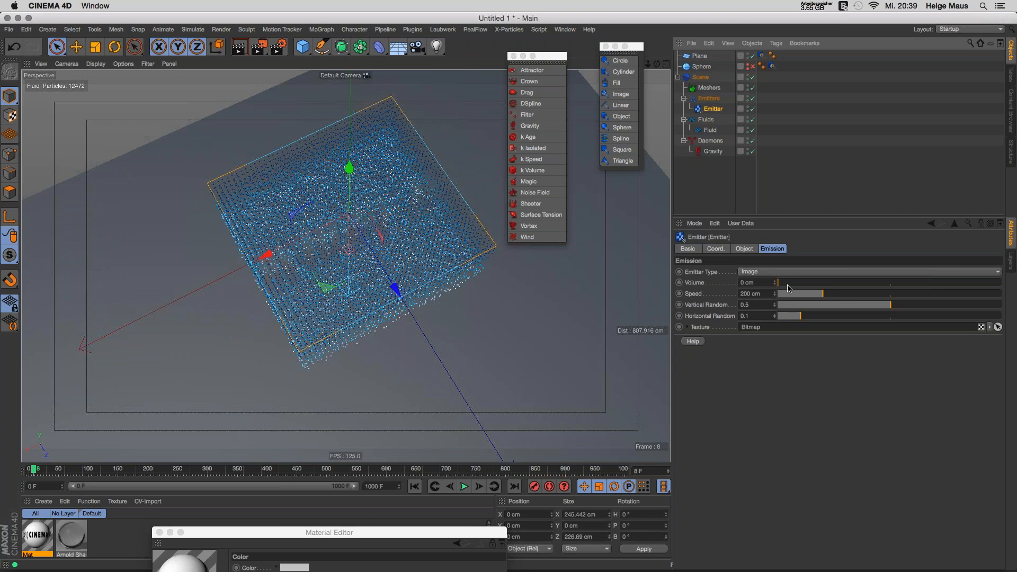
{"action": "left_click_drag", "start_coordinate": [820, 295], "coordinate": [783, 287]}
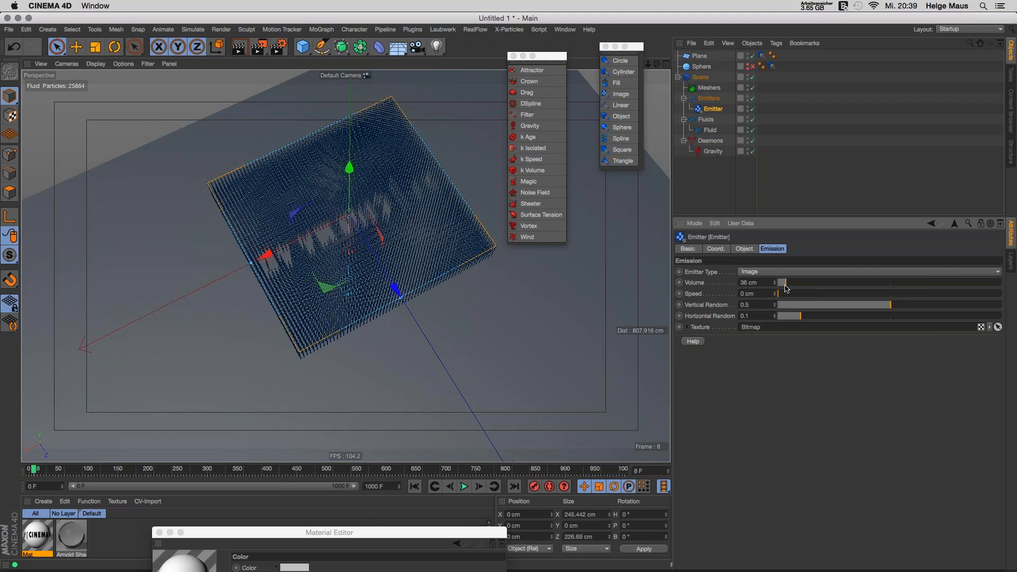
{"action": "scroll", "coordinate": [382, 270], "scroll_direction": "up", "scroll_amount": 2}
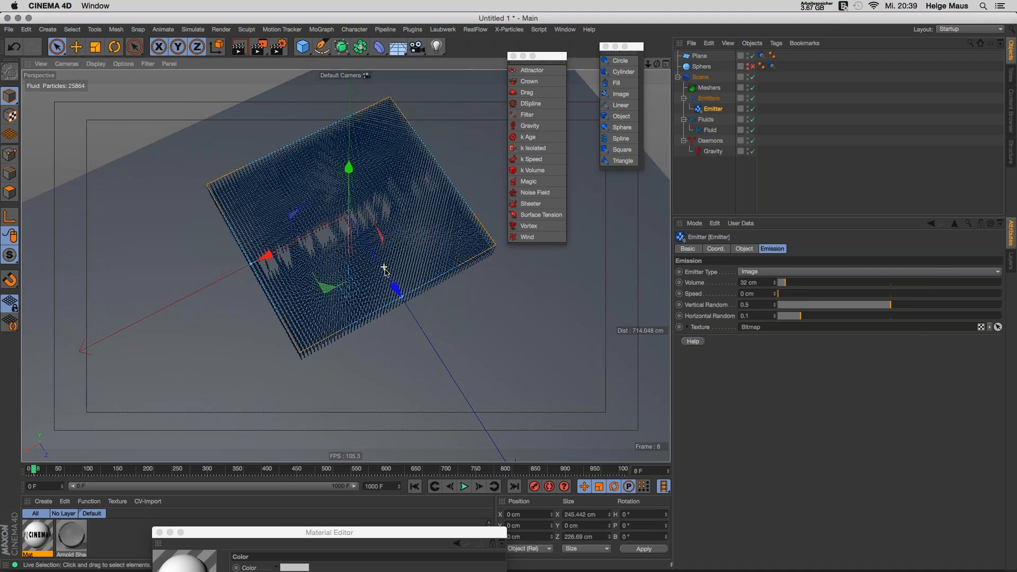
{"action": "left_click_drag", "start_coordinate": [384, 270], "coordinate": [373, 393], "text": "alt"}
{"action": "left_click_drag", "start_coordinate": [384, 533], "coordinate": [327, 107]}
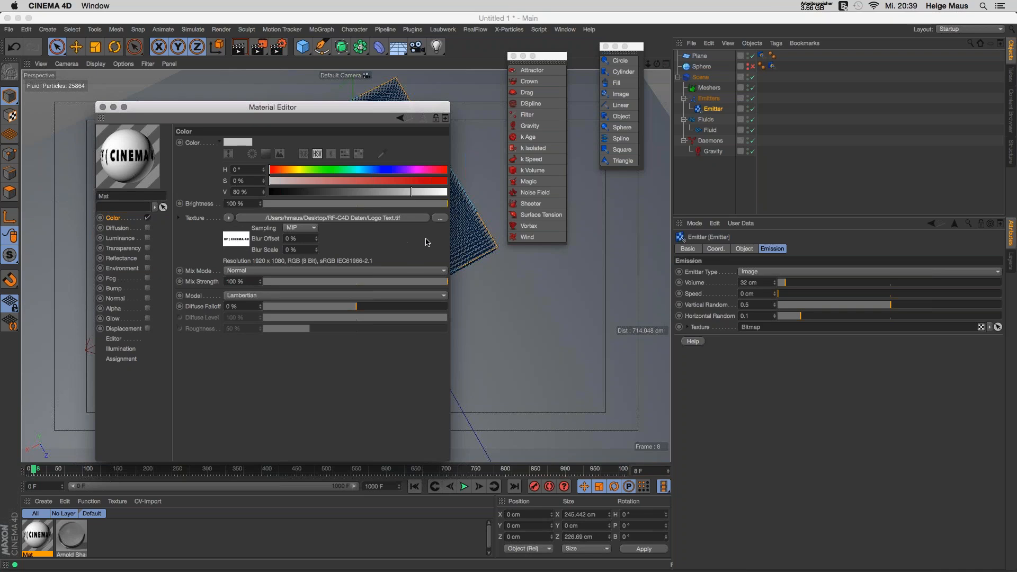
Step: Wrap the logo colour texture in a Filter shader and open its properties
{"action": "left_click", "coordinate": [229, 217]}
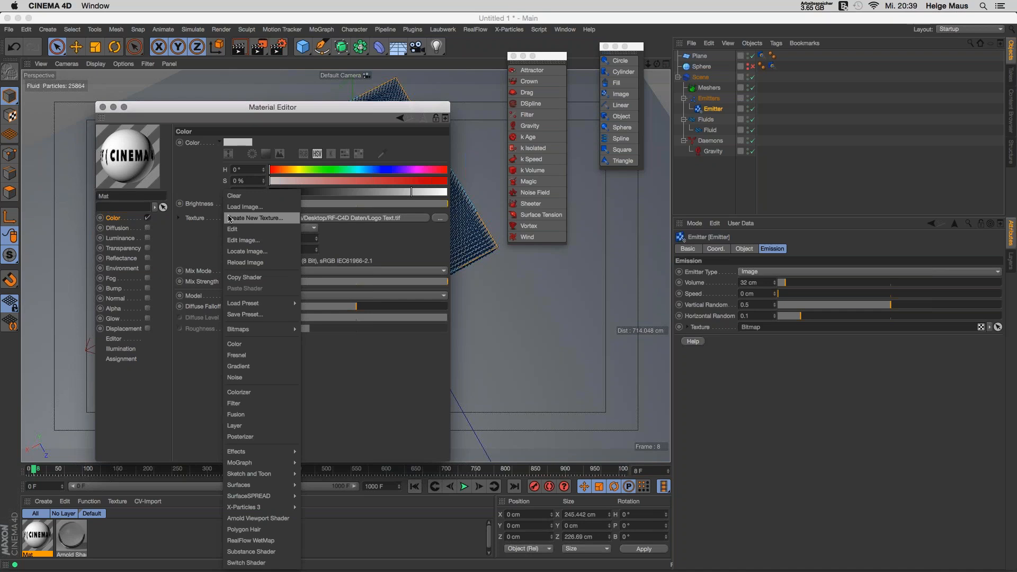
{"action": "left_click", "coordinate": [234, 403]}
{"action": "left_click", "coordinate": [348, 218]}
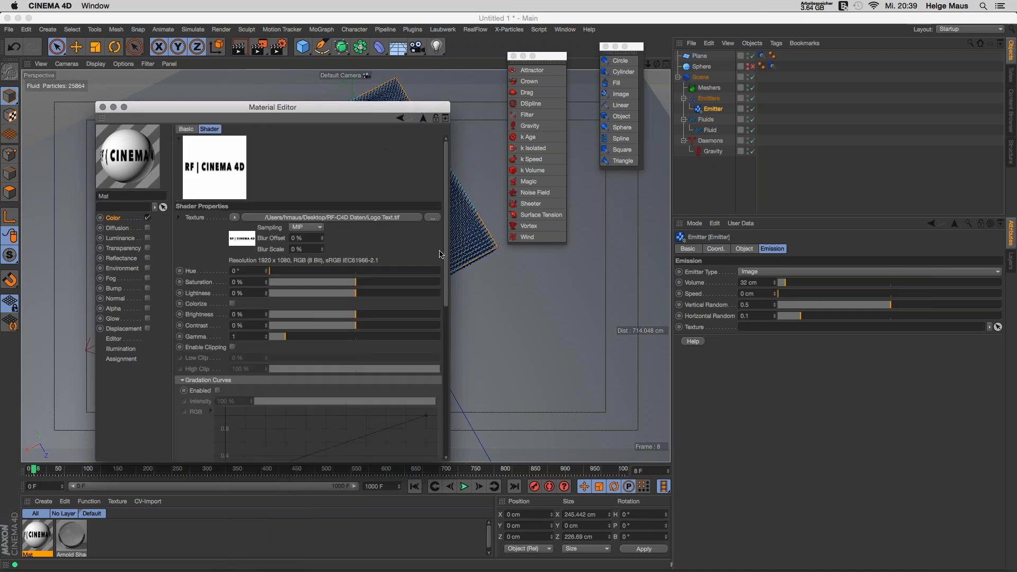
{"action": "left_click_drag", "start_coordinate": [356, 107], "coordinate": [383, 18]}
{"action": "left_click_drag", "start_coordinate": [478, 373], "coordinate": [491, 469]}
Step: Enable gradation curves, reset to Linear, and invert the RGB curve of the logo
{"action": "left_click", "coordinate": [244, 302]}
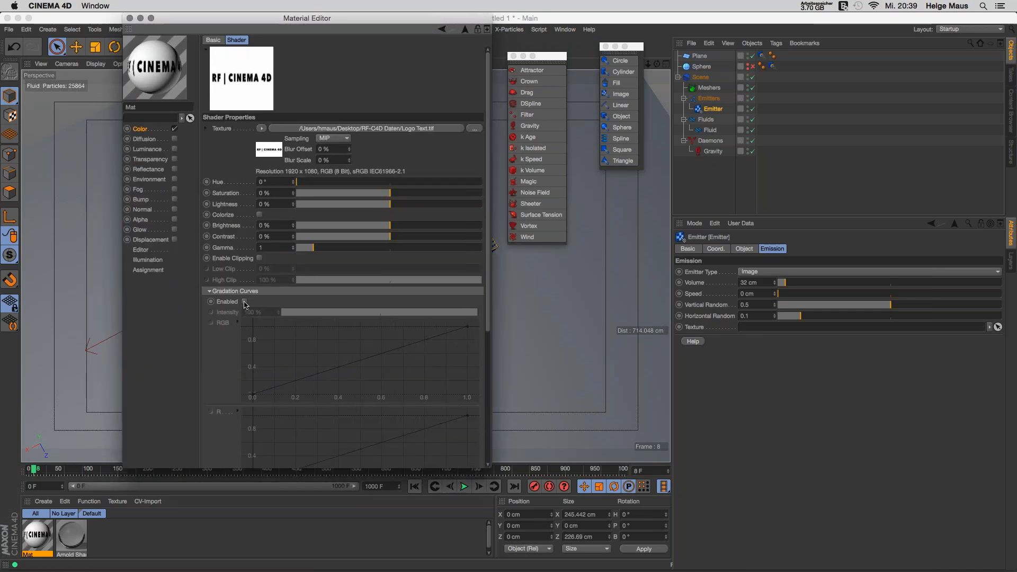
{"action": "right_click", "coordinate": [322, 347]}
{"action": "mouse_move", "coordinate": [368, 491]}
{"action": "left_click", "coordinate": [433, 485]}
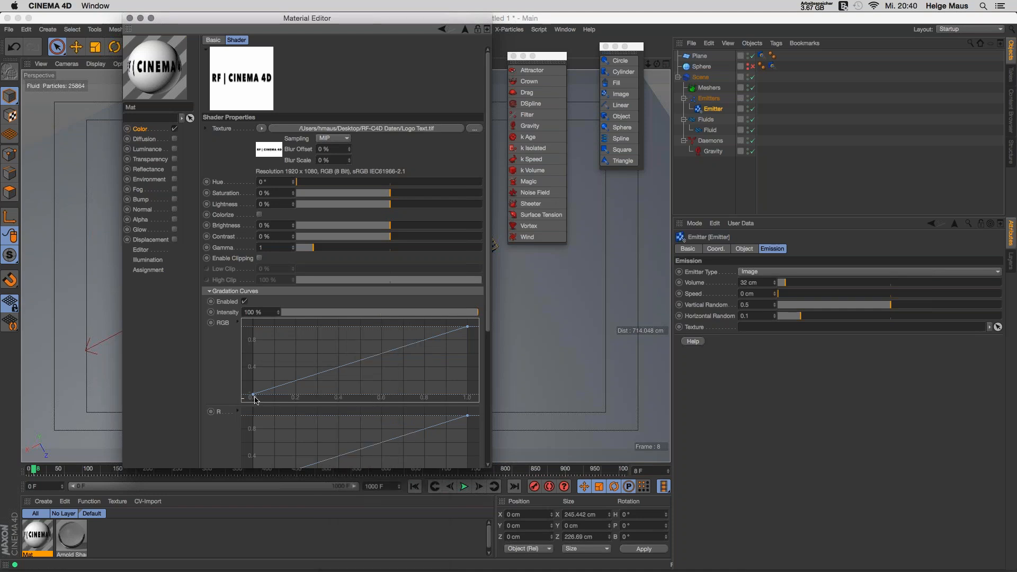
{"action": "left_click_drag", "start_coordinate": [253, 394], "coordinate": [253, 326]}
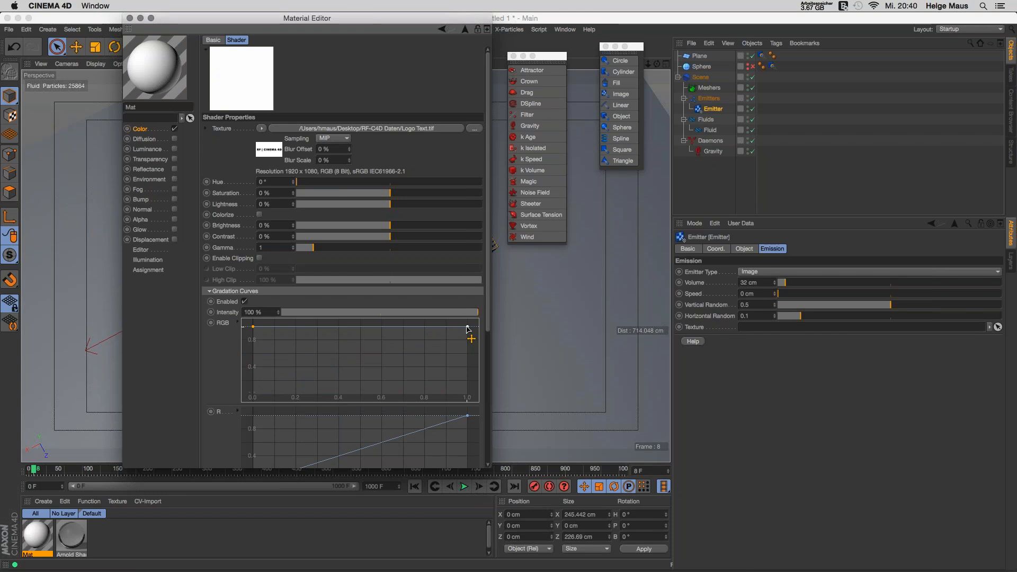
{"action": "left_click_drag", "start_coordinate": [467, 327], "coordinate": [484, 424]}
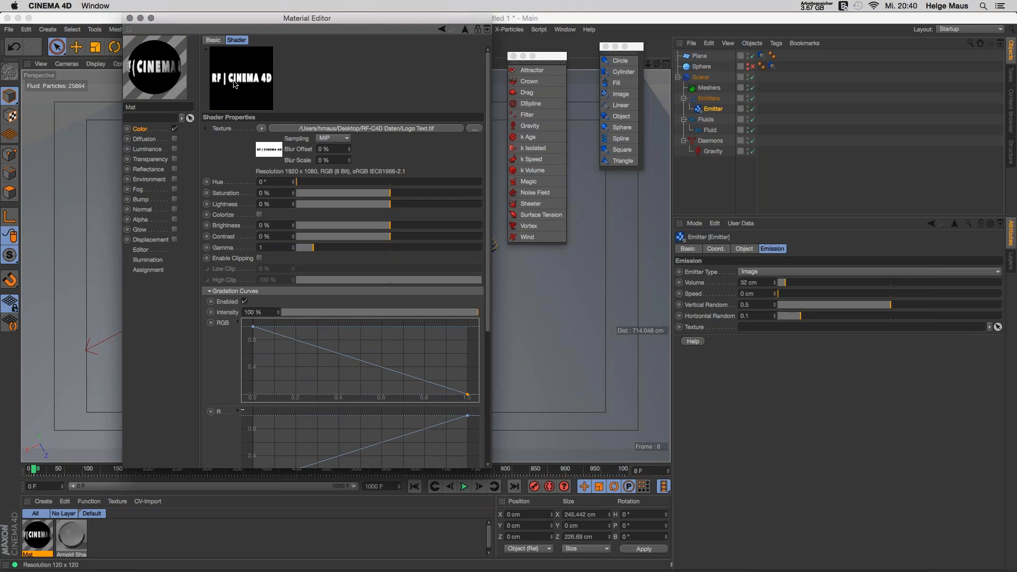
Step: Use the Filter shader as the emitter's Texture and close the Material Editor
{"action": "left_click", "coordinate": [465, 30]}
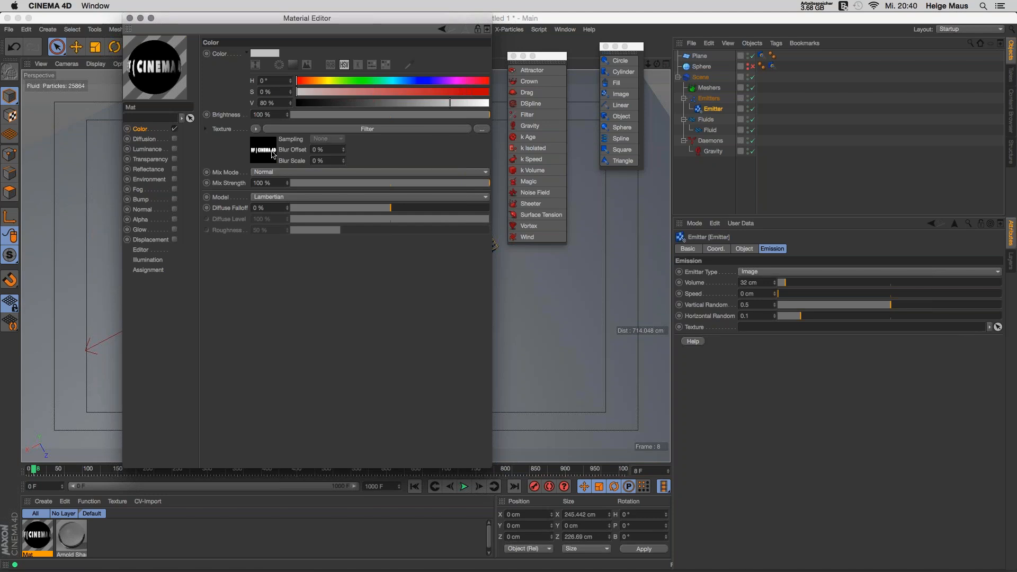
{"action": "left_click_drag", "start_coordinate": [271, 153], "coordinate": [805, 327]}
{"action": "left_click", "coordinate": [130, 18]}
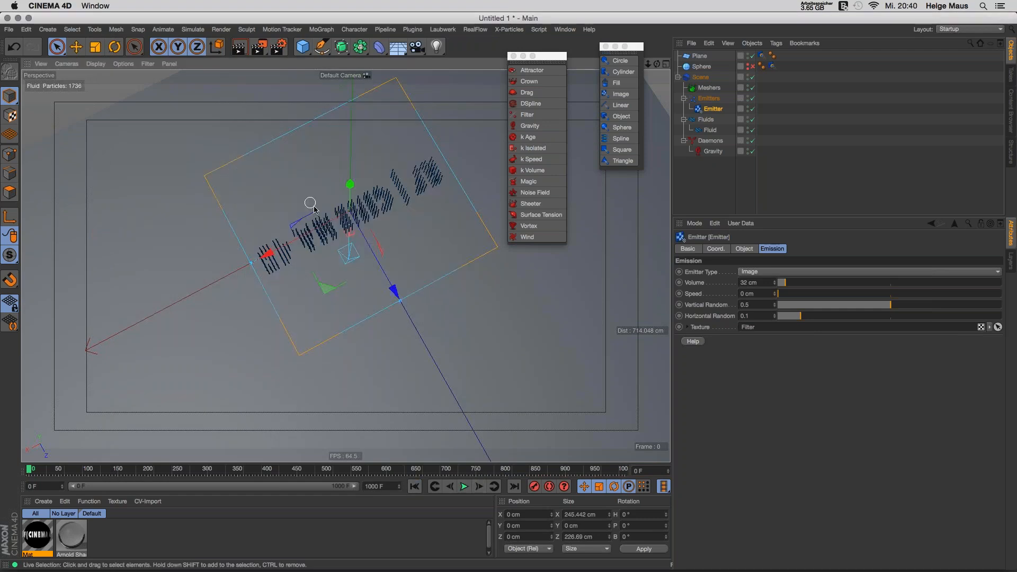
Step: Preview the logo-shaped emission up to frame 13, then delete the image emitter
{"action": "mouse_move", "coordinate": [313, 207]}
{"action": "left_mouse_down", "text": "alt"}
{"action": "mouse_move", "coordinate": [317, 231]}
{"action": "mouse_move", "coordinate": [367, 243]}
{"action": "mouse_move", "coordinate": [365, 225]}
{"action": "left_mouse_up", "text": "alt"}
{"action": "left_click", "coordinate": [467, 488]}
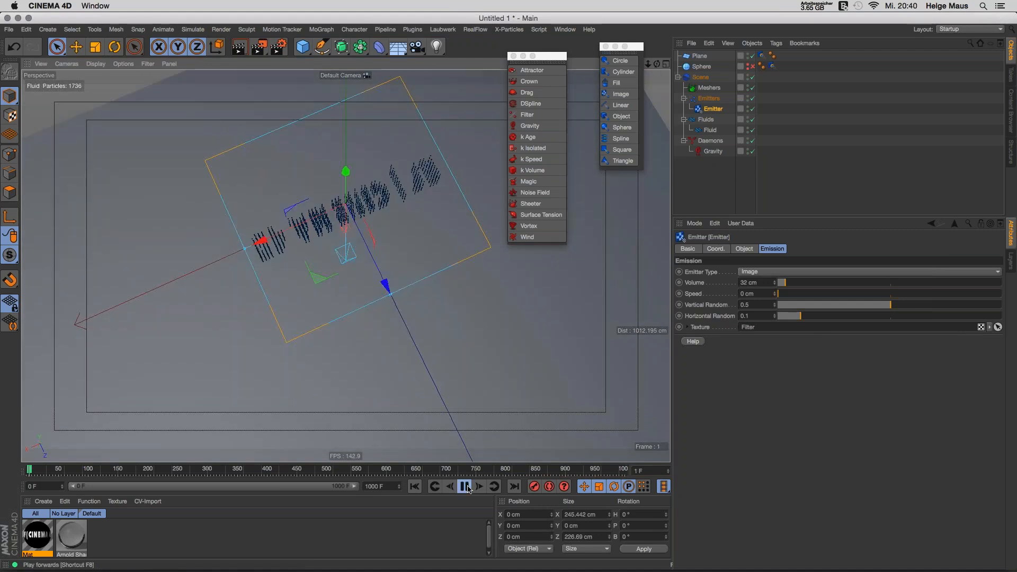
{"action": "left_click", "coordinate": [467, 487]}
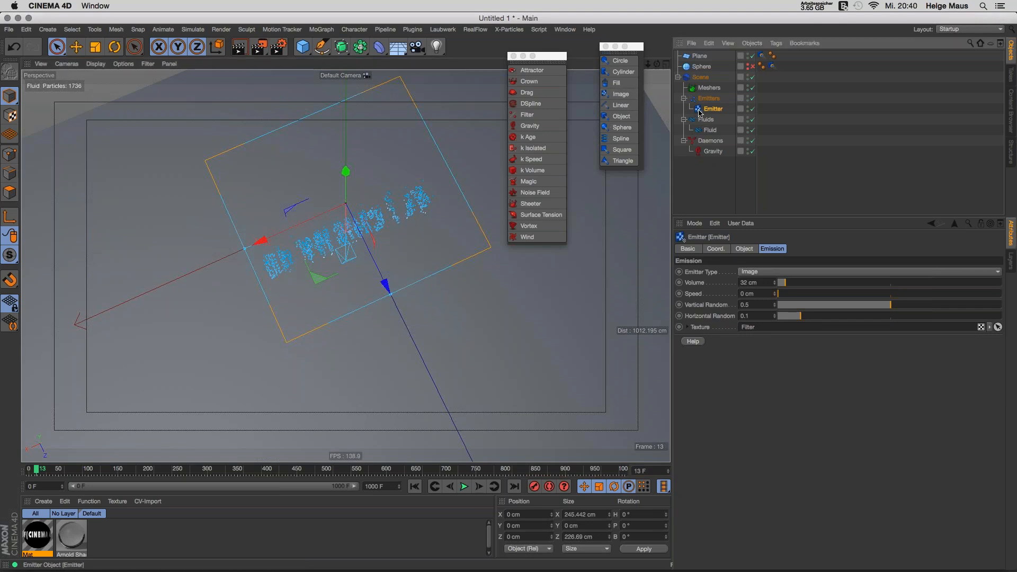
{"action": "key", "text": "Delete"}
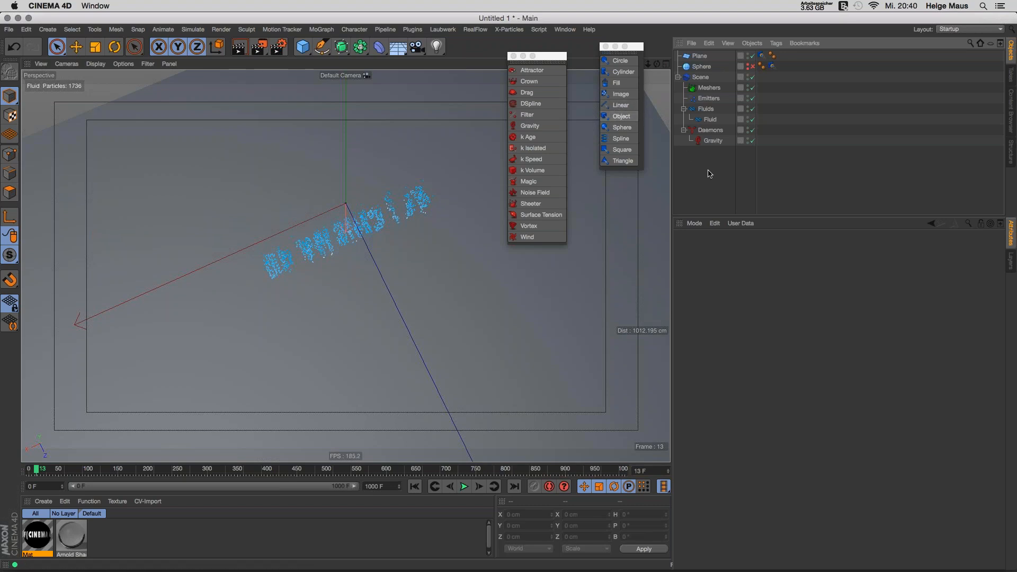
Step: Add a Platonic solid, raise it above the ground, and enable X-Ray
{"action": "left_click_drag", "start_coordinate": [302, 47], "coordinate": [424, 46]}
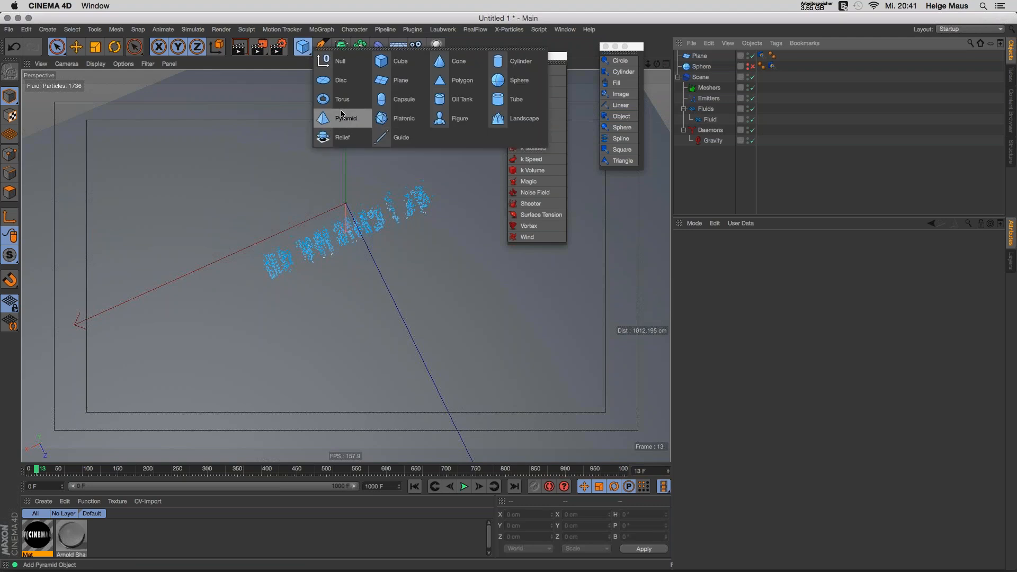
{"action": "left_click", "coordinate": [394, 118]}
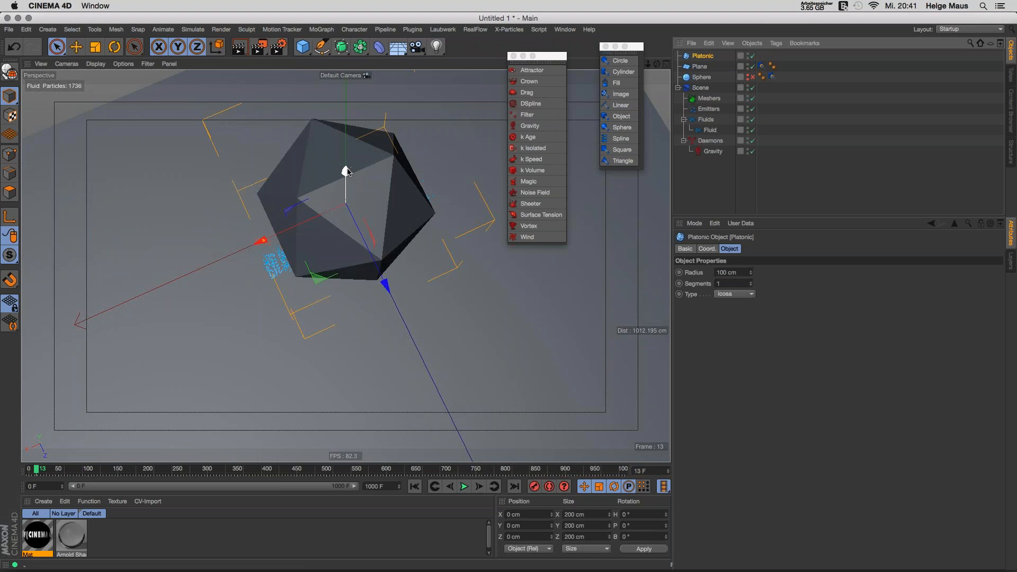
{"action": "left_click_drag", "start_coordinate": [348, 160], "coordinate": [361, 121]}
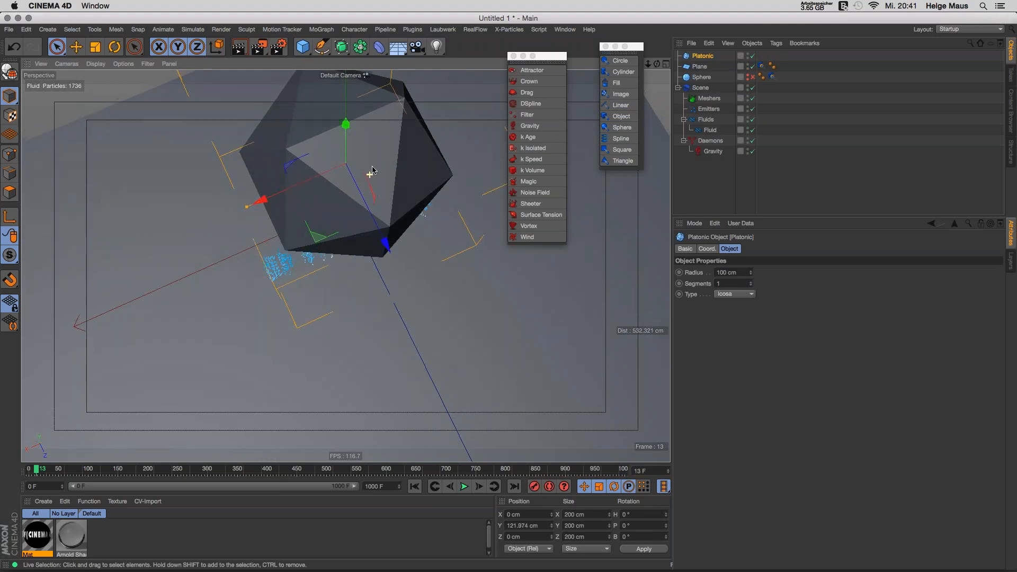
{"action": "left_click_drag", "start_coordinate": [369, 174], "coordinate": [369, 103], "text": "alt"}
{"action": "right_click_drag", "start_coordinate": [390, 194], "coordinate": [313, 176], "text": "alt"}
{"action": "left_click", "coordinate": [691, 248]}
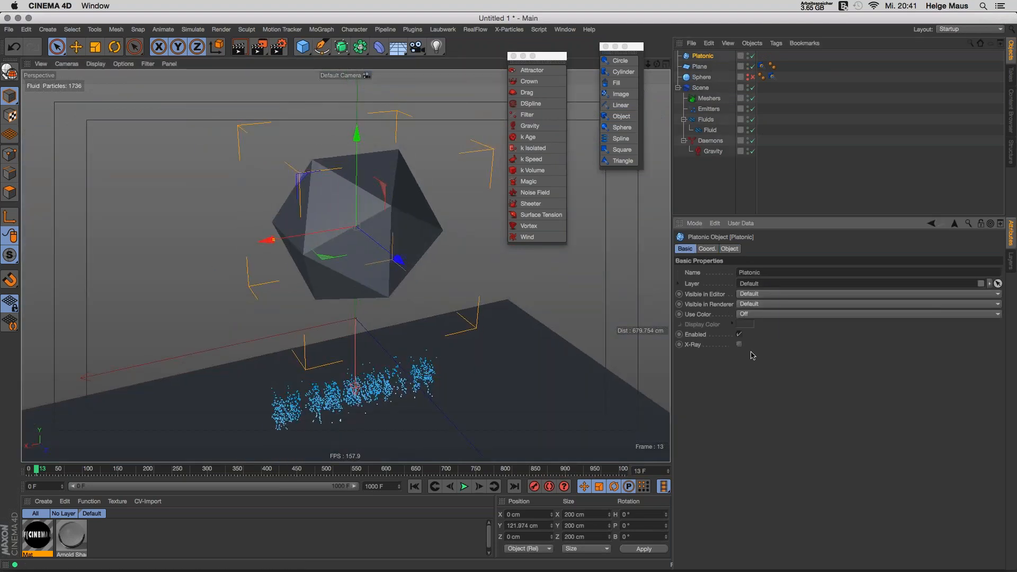
{"action": "left_click", "coordinate": [739, 345]}
{"action": "mouse_move", "coordinate": [386, 222]}
{"action": "right_mouse_down", "text": "alt"}
{"action": "mouse_move", "coordinate": [357, 211]}
{"action": "mouse_move", "coordinate": [364, 226]}
{"action": "right_mouse_up", "text": "alt"}
Step: Add a new RealFlow emitter and set the Platonic as its emission Body
{"action": "left_click", "coordinate": [709, 109]}
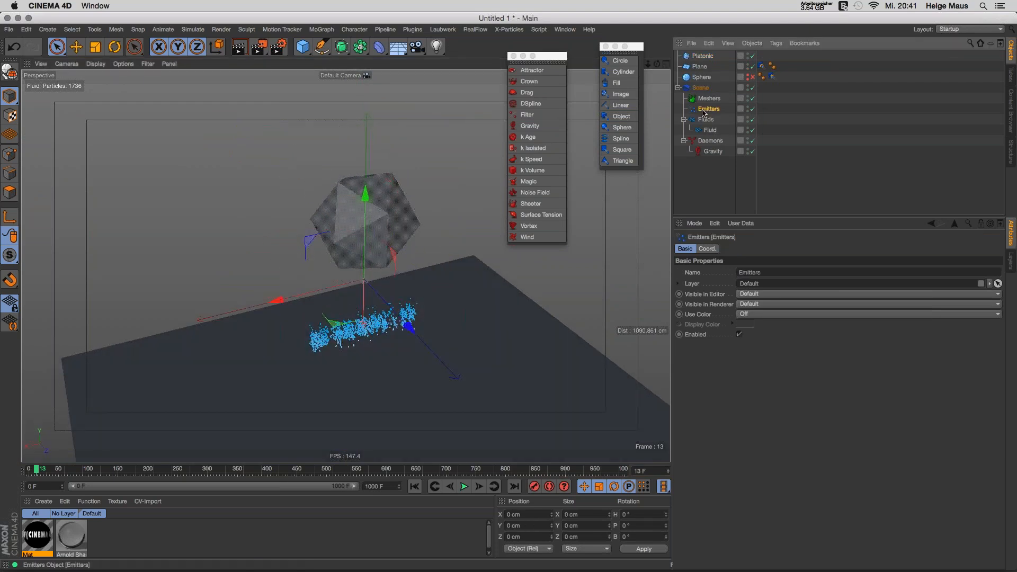
{"action": "left_click", "coordinate": [620, 116]}
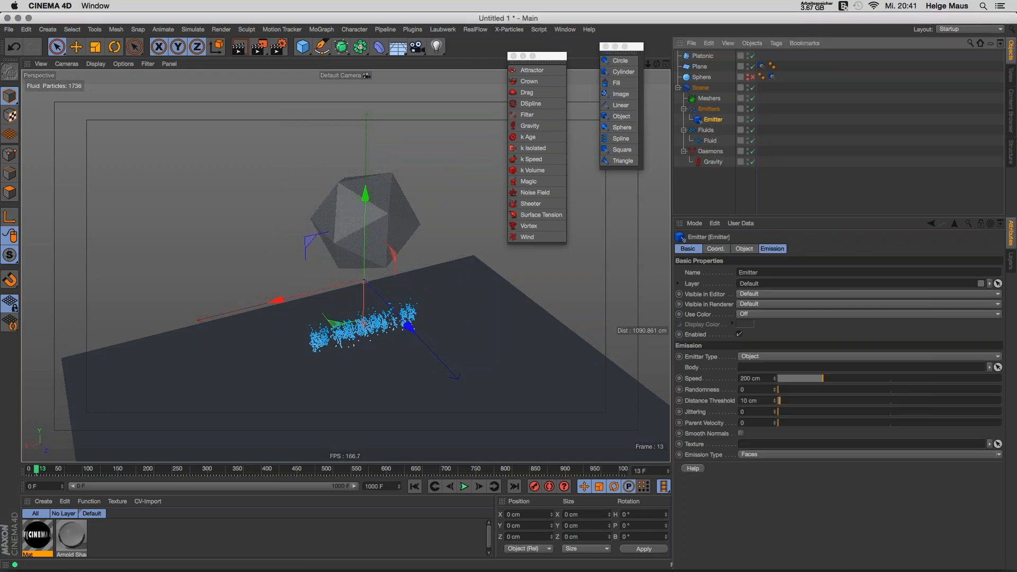
{"action": "left_click", "coordinate": [716, 249]}
{"action": "left_click", "coordinate": [744, 249]}
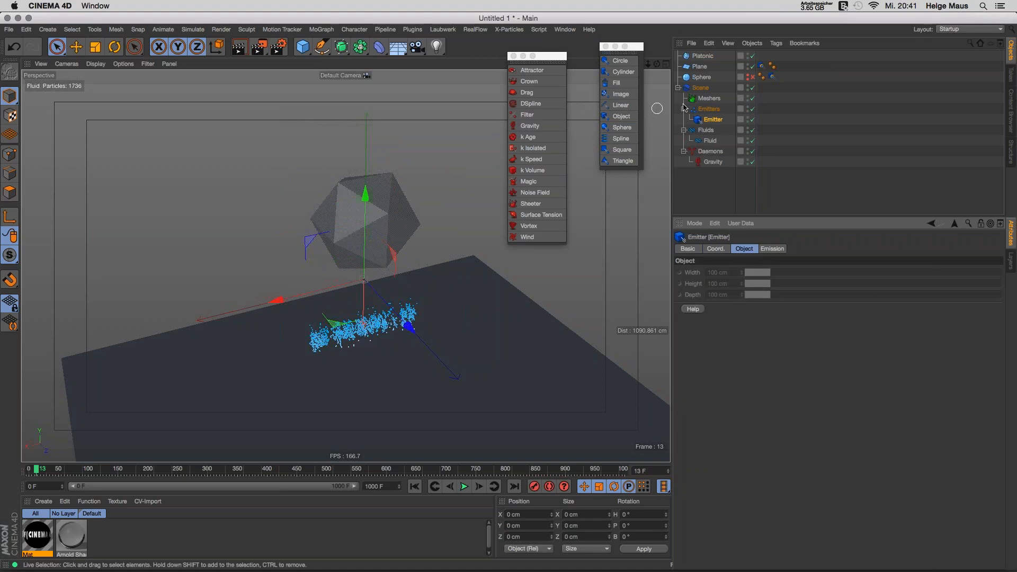
{"action": "left_click", "coordinate": [710, 207]}
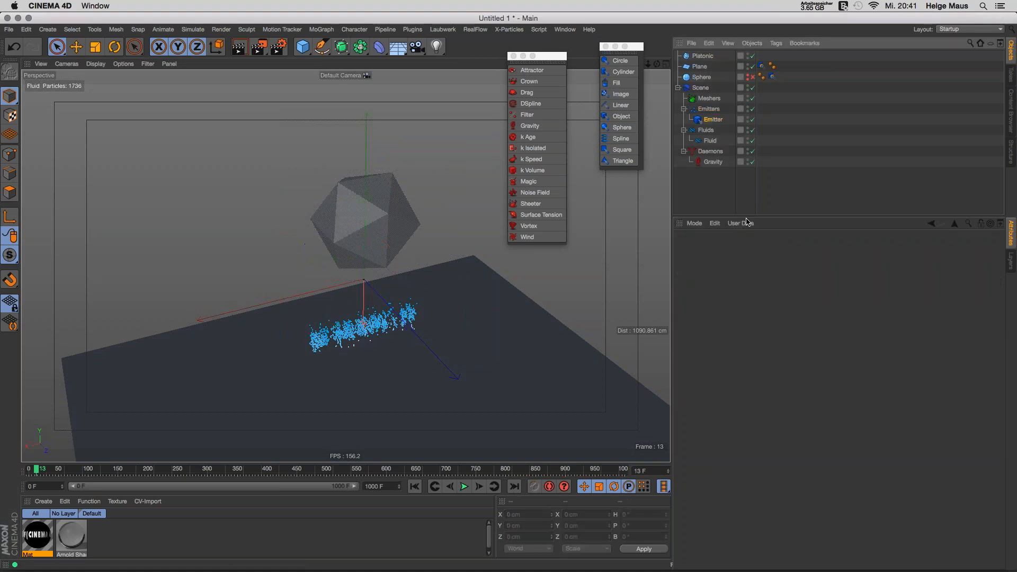
{"action": "left_click", "coordinate": [713, 119]}
{"action": "left_click", "coordinate": [771, 248]}
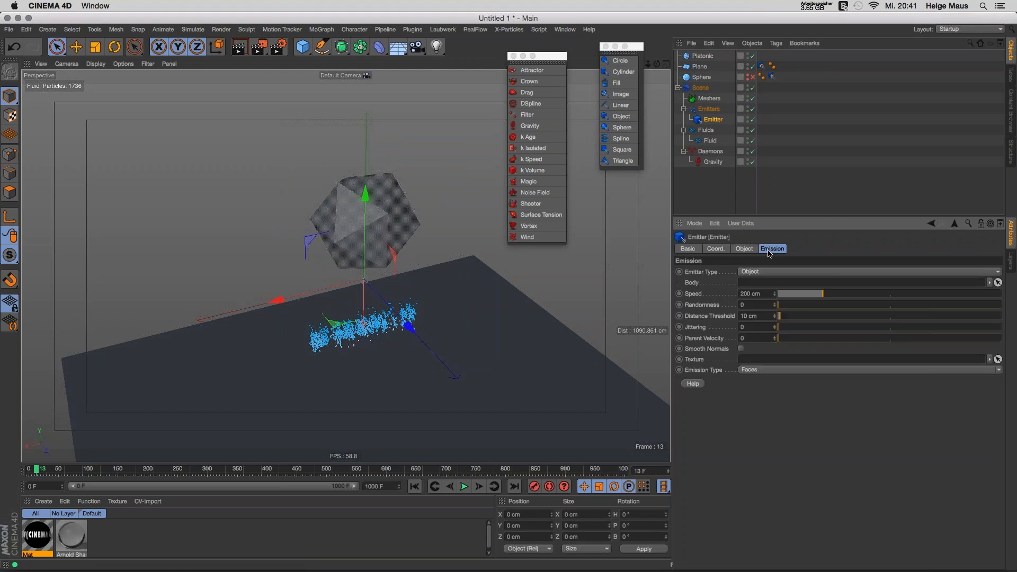
{"action": "left_click_drag", "start_coordinate": [703, 56], "coordinate": [847, 283]}
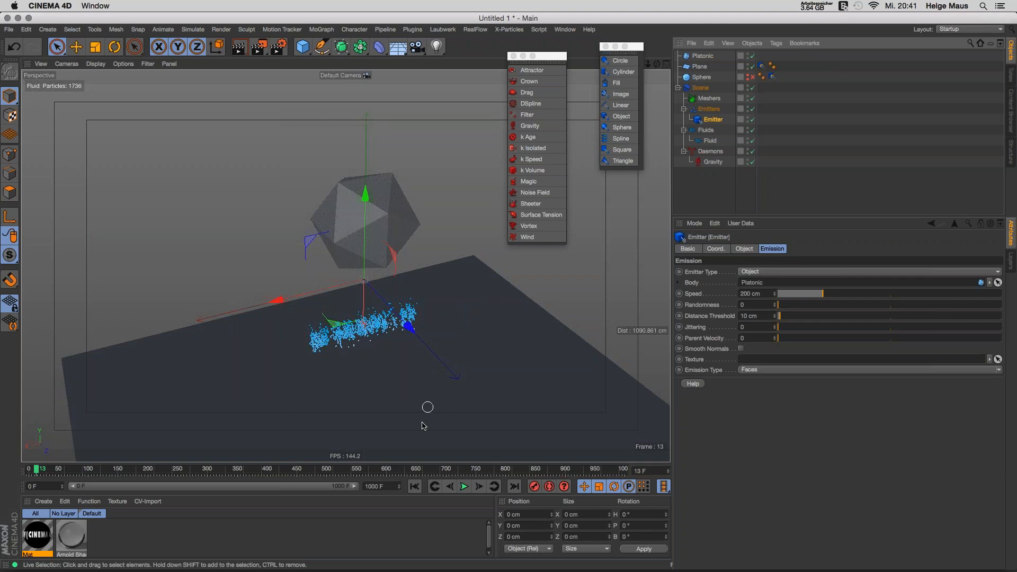
Step: Run the simulation to emit particles from the Platonic's faces, then apply new material Mat.1
{"action": "left_click", "coordinate": [414, 487]}
{"action": "left_click", "coordinate": [466, 487]}
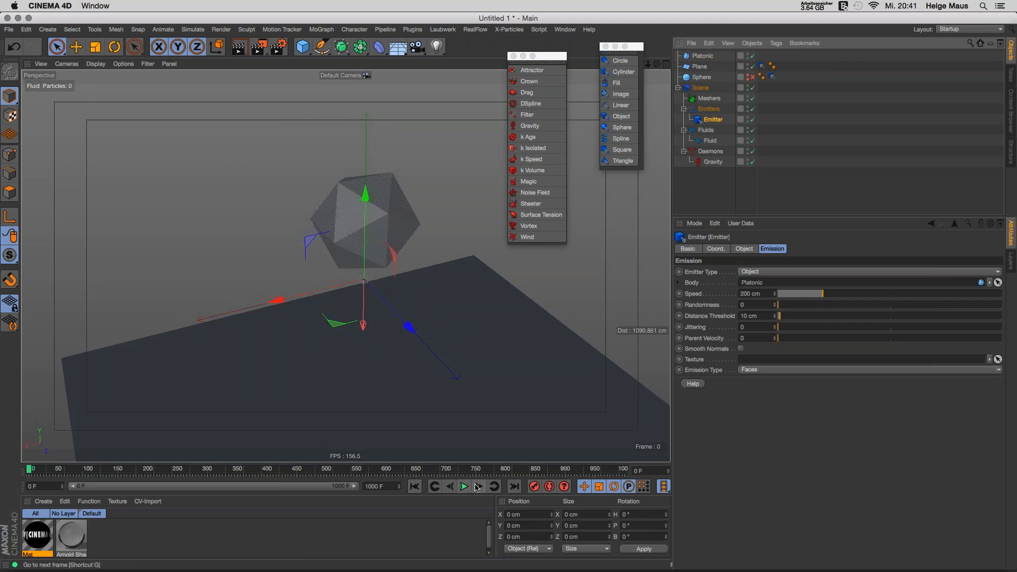
{"action": "left_click_drag", "start_coordinate": [372, 206], "coordinate": [355, 226], "text": "alt"}
{"action": "right_click_drag", "start_coordinate": [355, 225], "coordinate": [389, 230], "text": "alt"}
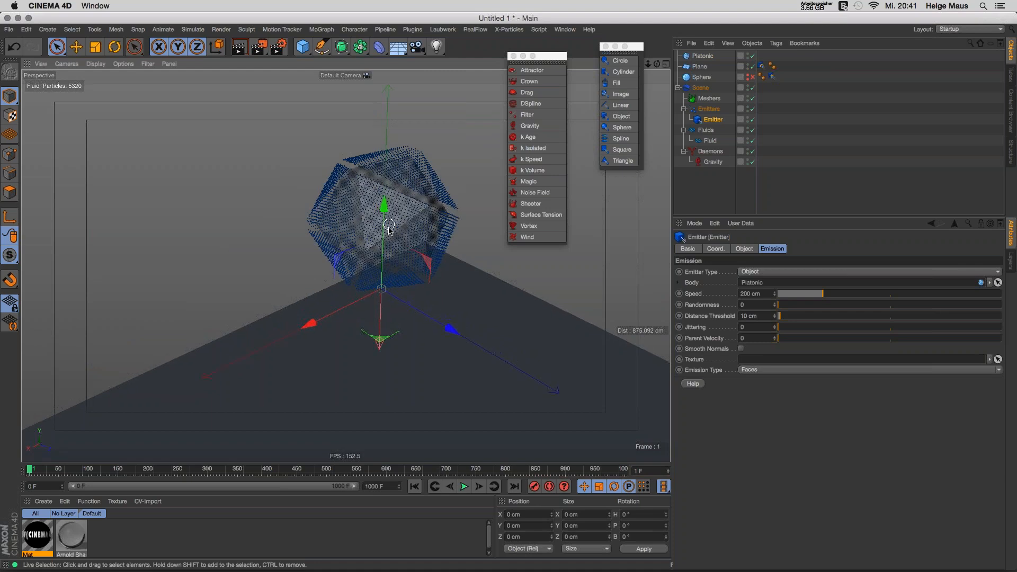
{"action": "middle_click_drag", "start_coordinate": [389, 230], "coordinate": [347, 265], "text": "alt"}
{"action": "mouse_move", "coordinate": [348, 265]}
{"action": "left_mouse_down", "text": "alt"}
{"action": "mouse_move", "coordinate": [372, 193]}
{"action": "mouse_move", "coordinate": [350, 260]}
{"action": "left_mouse_up", "text": "alt"}
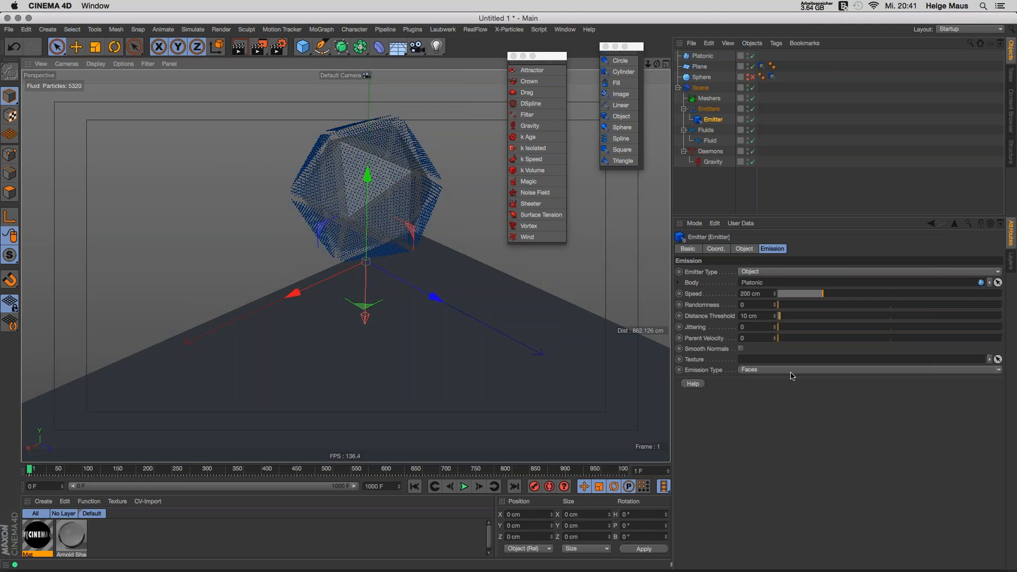
{"action": "double_click", "coordinate": [148, 545]}
{"action": "mouse_move", "coordinate": [37, 535]}
{"action": "left_mouse_down"}
{"action": "mouse_move", "coordinate": [837, 175]}
{"action": "mouse_move", "coordinate": [735, 124]}
{"action": "mouse_move", "coordinate": [695, 80]}
{"action": "mouse_move", "coordinate": [706, 56]}
{"action": "left_mouse_up"}
Step: Give Mat.1 a Checkerboard color texture with U and V frequency 6
{"action": "left_click", "coordinate": [45, 537]}
{"action": "double_click", "coordinate": [45, 536]}
{"action": "left_click", "coordinate": [293, 185]}
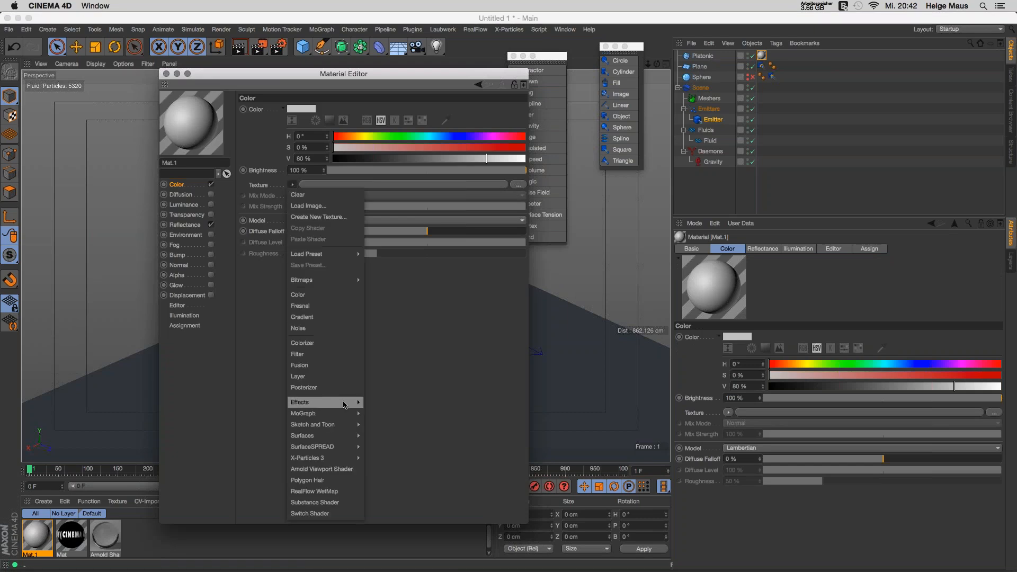
{"action": "mouse_move", "coordinate": [344, 400]}
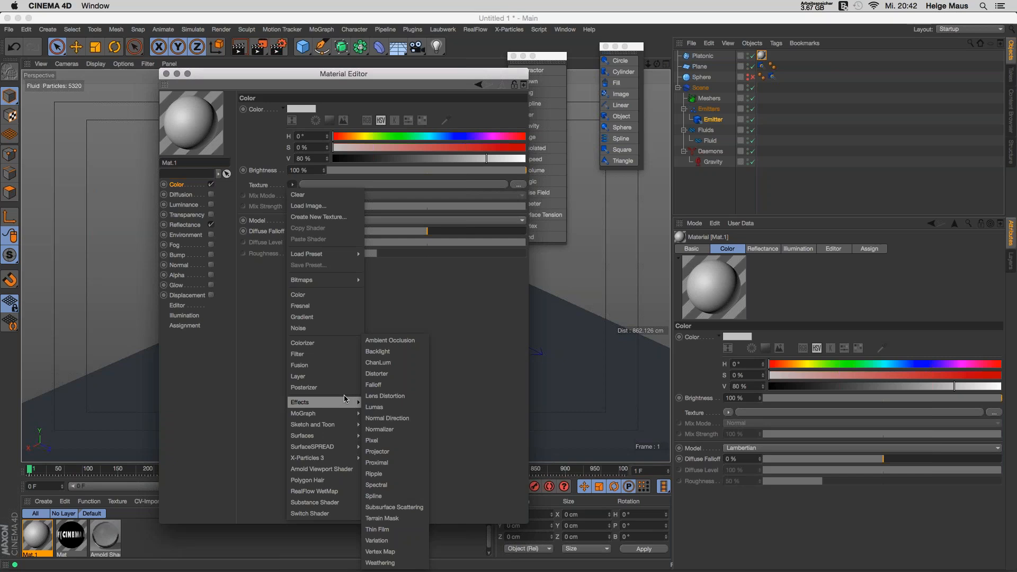
{"action": "mouse_move", "coordinate": [342, 436]}
{"action": "left_click", "coordinate": [377, 318]}
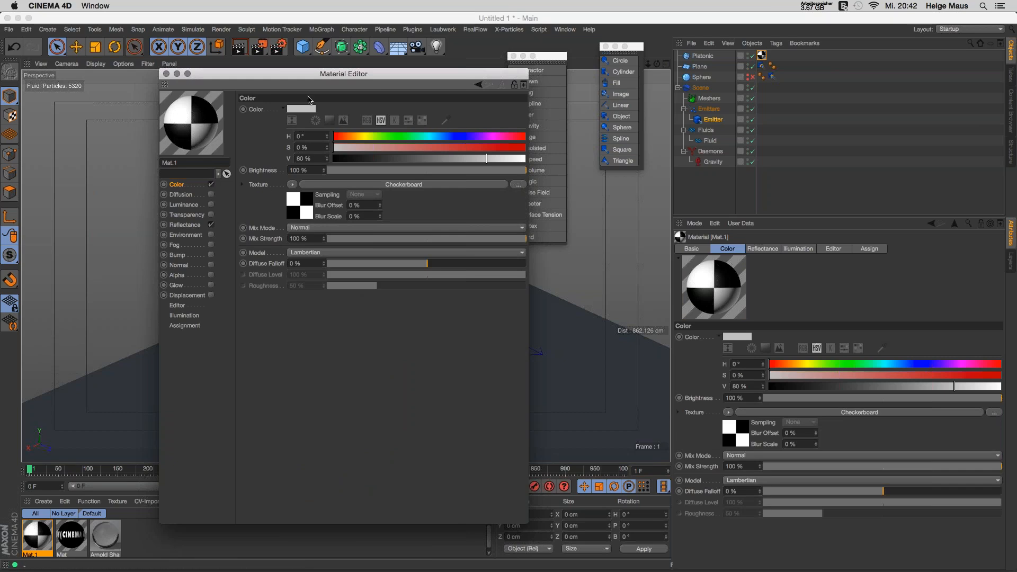
{"action": "left_click", "coordinate": [403, 184]}
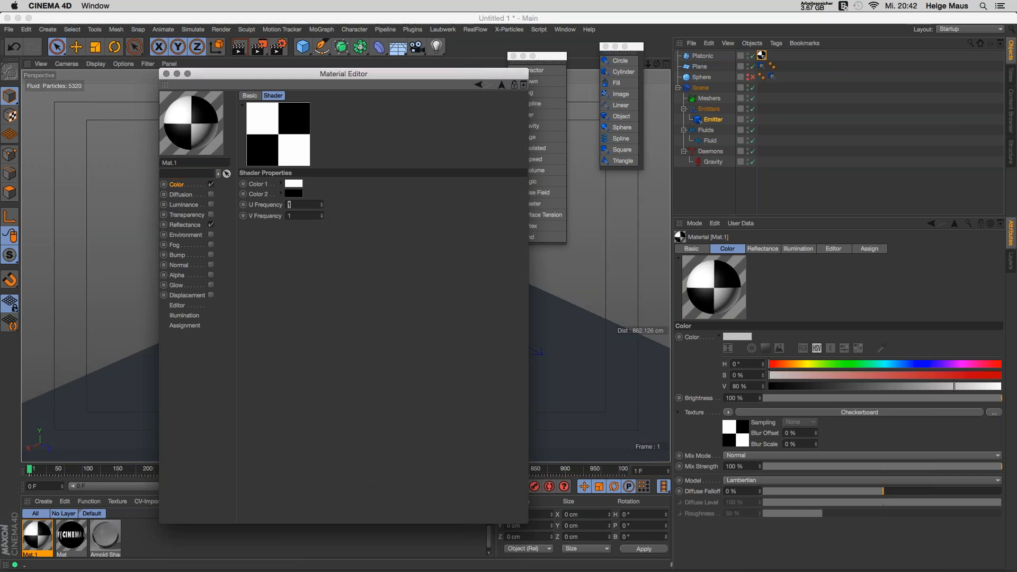
{"action": "type", "text": "6"}
{"action": "key", "text": "Tab"}
{"action": "type", "text": "6"}
{"action": "key", "text": "Return"}
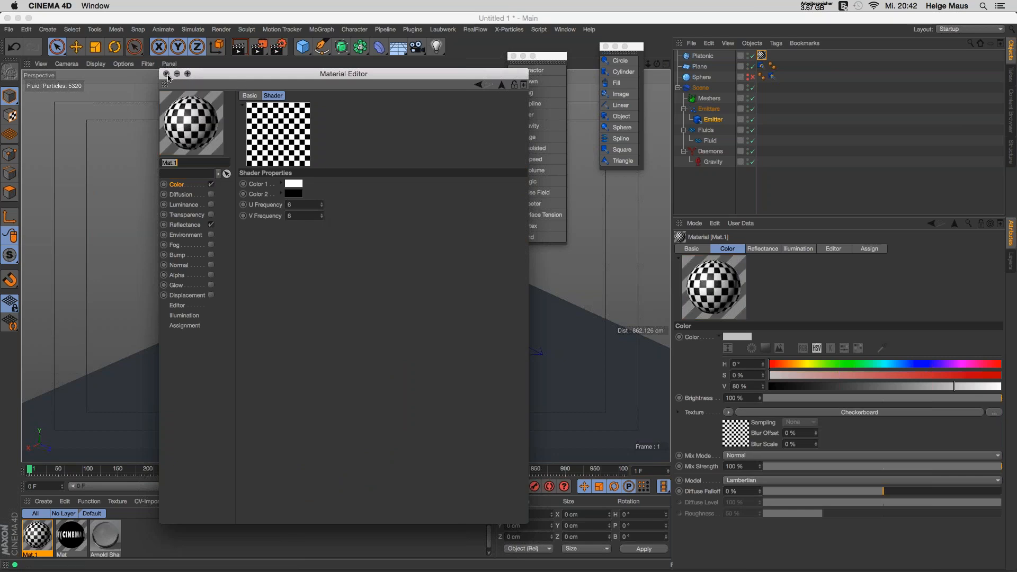
{"action": "left_click", "coordinate": [502, 85]}
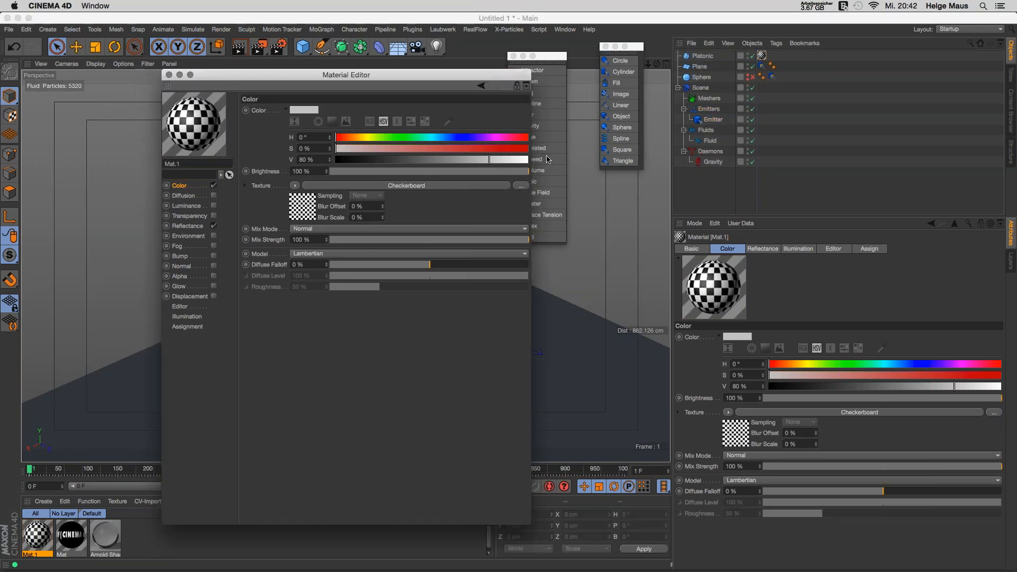
Step: Make the Platonic an editable polygon object and check its UVW tag
{"action": "left_click_drag", "start_coordinate": [421, 70], "coordinate": [636, 266]}
{"action": "left_click_drag", "start_coordinate": [561, 271], "coordinate": [373, 404]}
{"action": "left_click", "coordinate": [702, 55]}
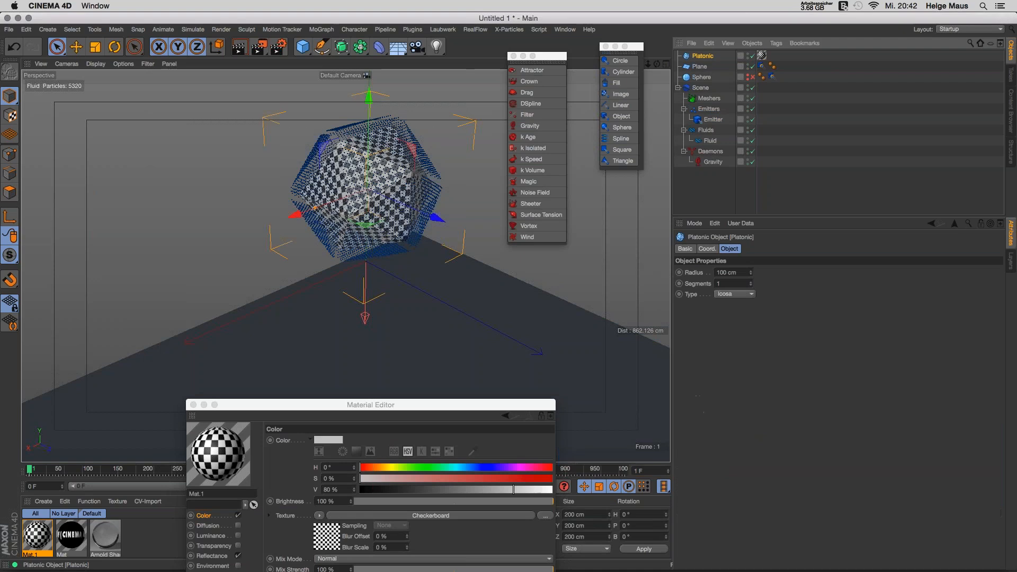
{"action": "key", "text": "c"}
{"action": "left_click", "coordinate": [771, 56]}
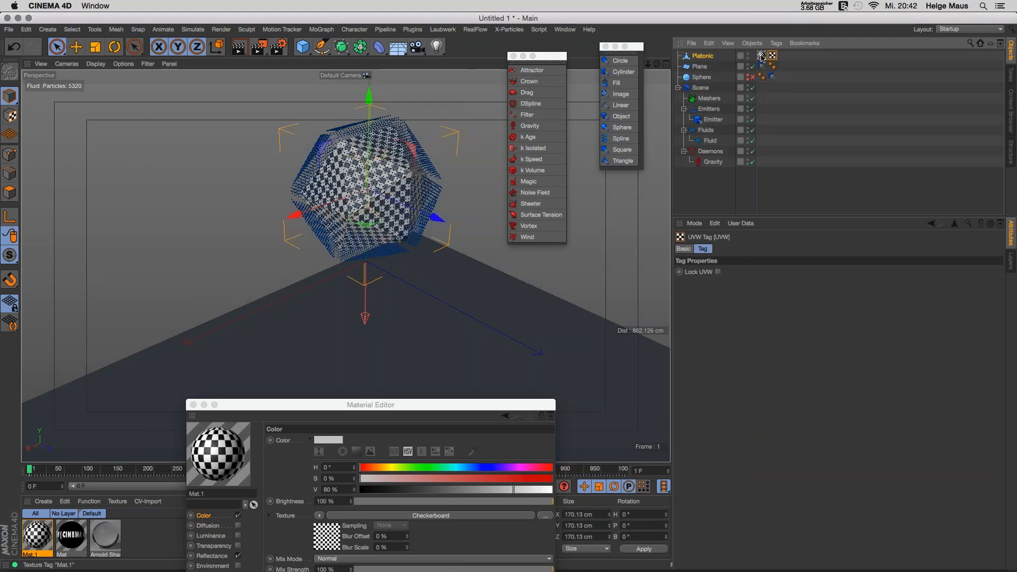
{"action": "left_click", "coordinate": [712, 56]}
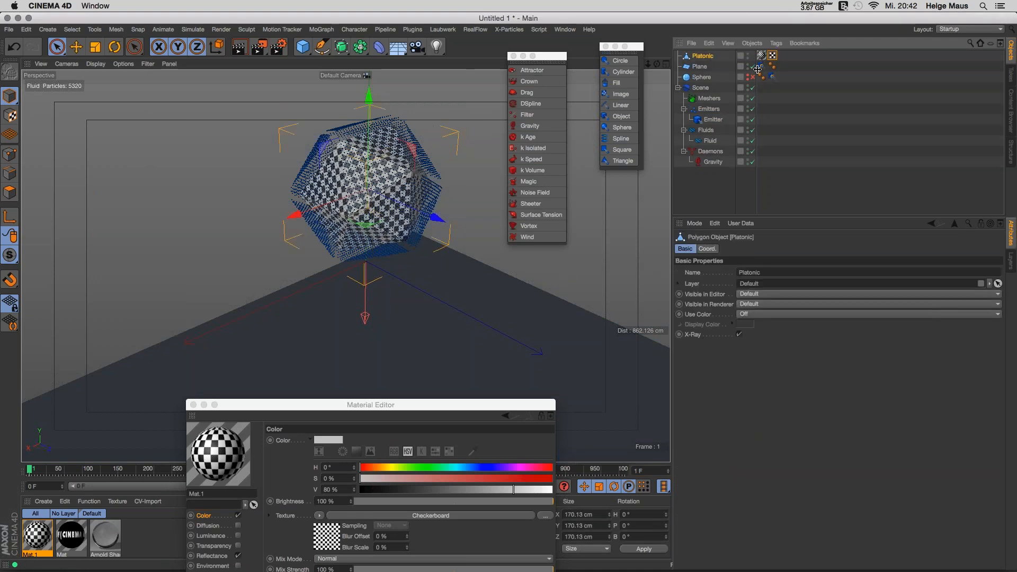
Step: Use the Checkerboard texture as the Emitter's Texture and rewind to the start
{"action": "left_click", "coordinate": [716, 120]}
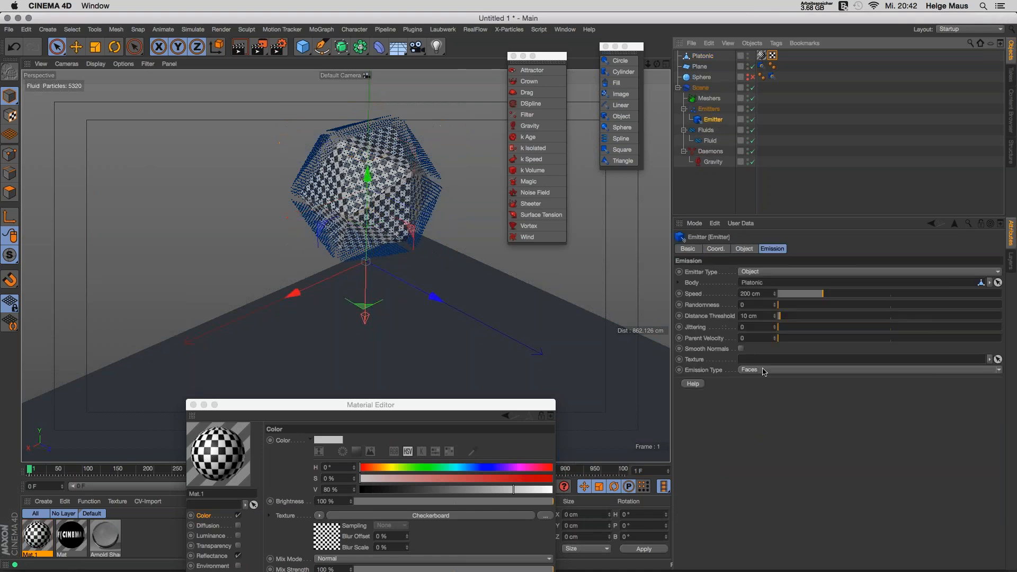
{"action": "left_click_drag", "start_coordinate": [328, 544], "coordinate": [858, 359]}
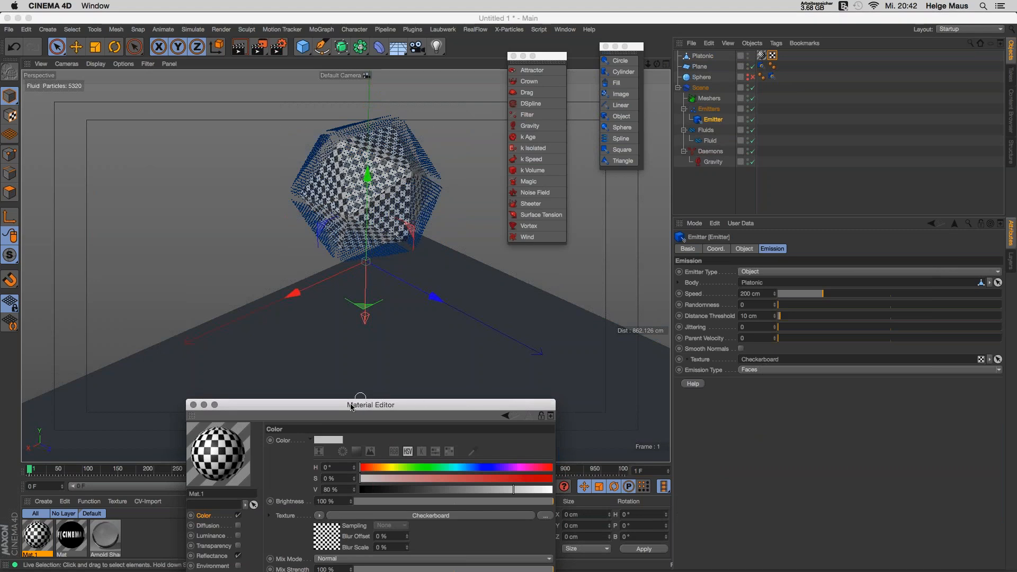
{"action": "left_click_drag", "start_coordinate": [352, 407], "coordinate": [869, 448]}
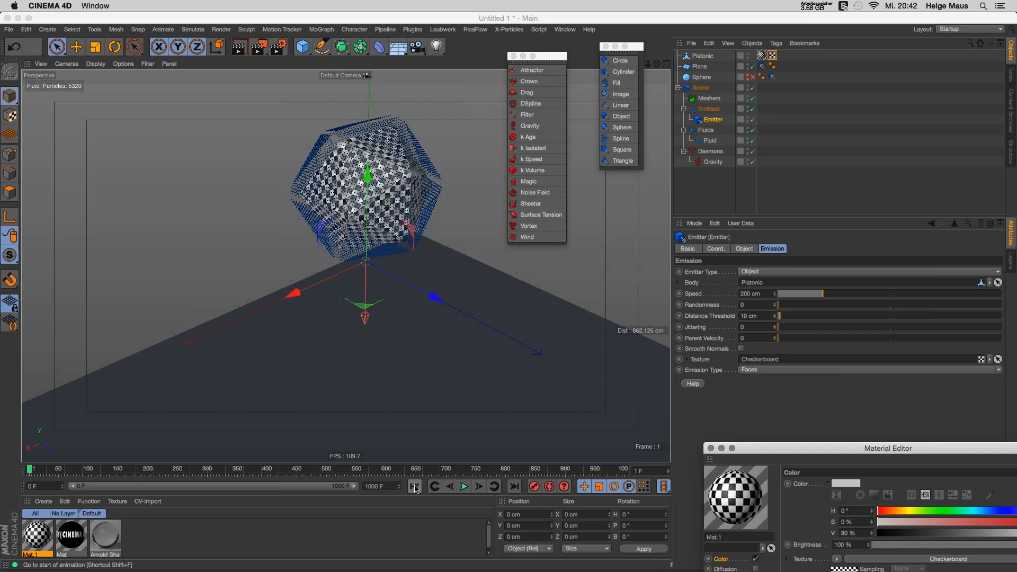
{"action": "left_click", "coordinate": [416, 488]}
Step: Preview the checker-patterned emission on the Platonic and close the Material Editor
{"action": "left_click", "coordinate": [464, 486]}
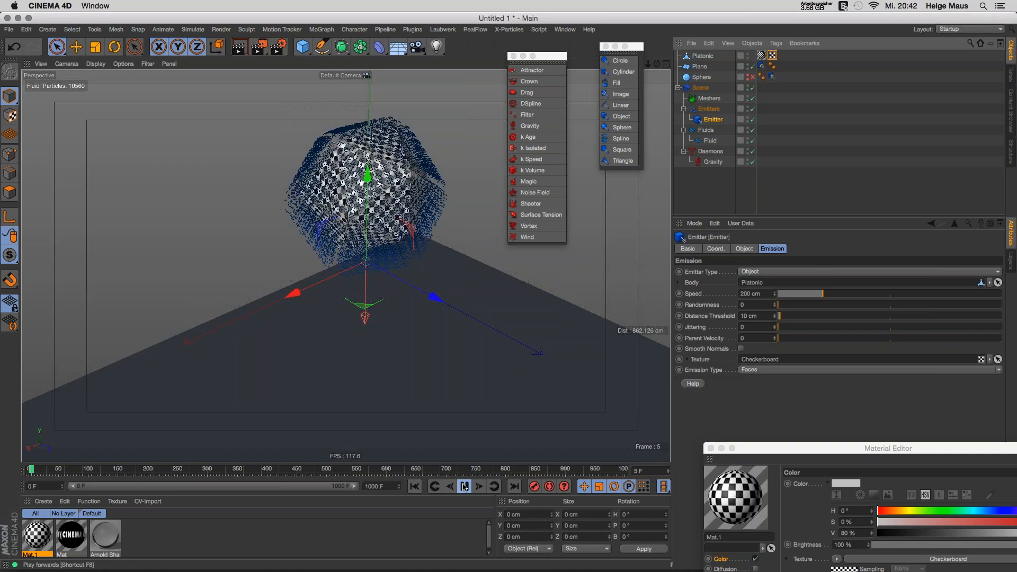
{"action": "left_click_drag", "start_coordinate": [400, 275], "coordinate": [386, 148], "text": "alt"}
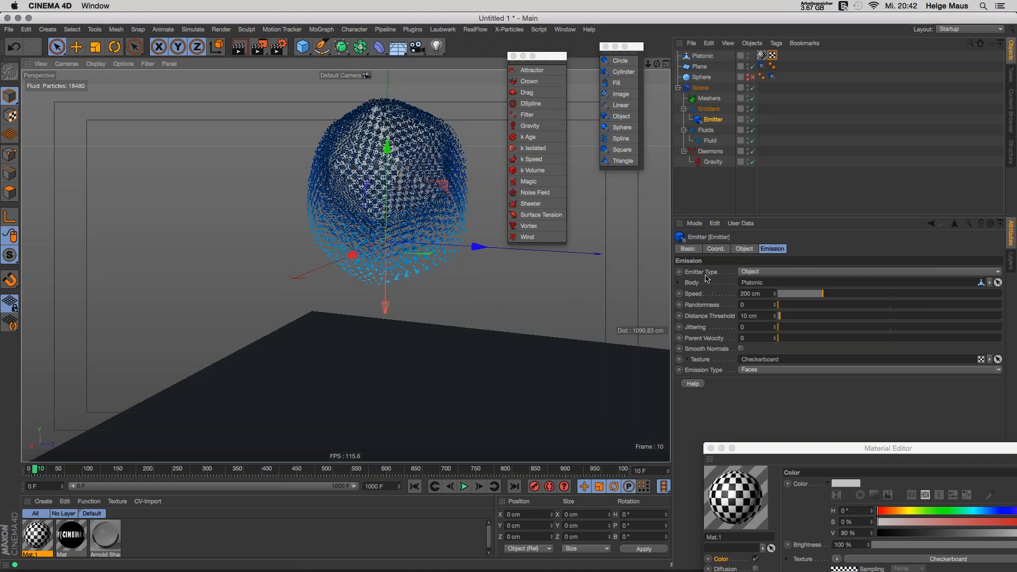
{"action": "left_click", "coordinate": [711, 449]}
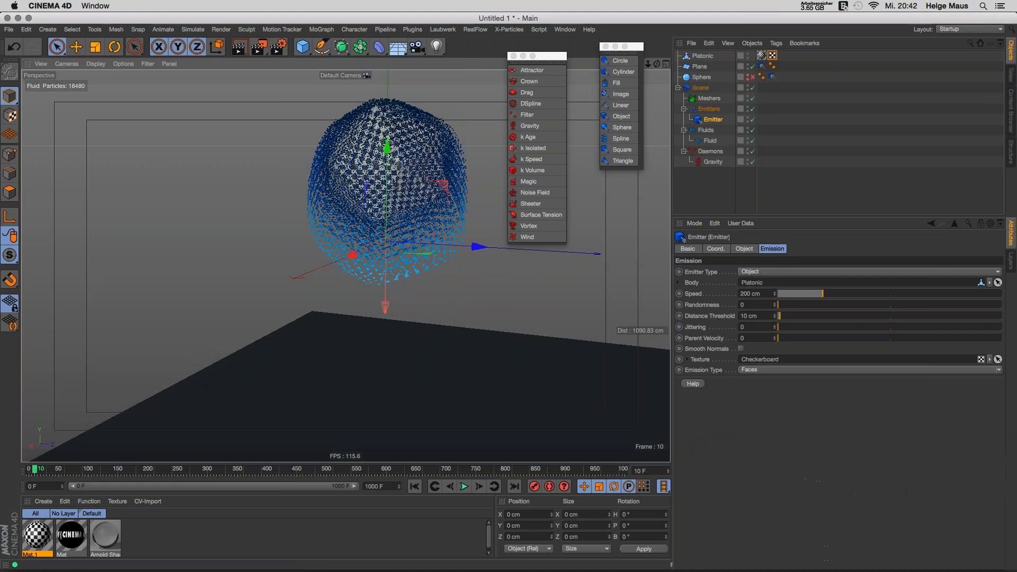
Step: Delete the Emitter, rewind to frame 0, and select the Platonic
{"action": "left_click", "coordinate": [708, 214]}
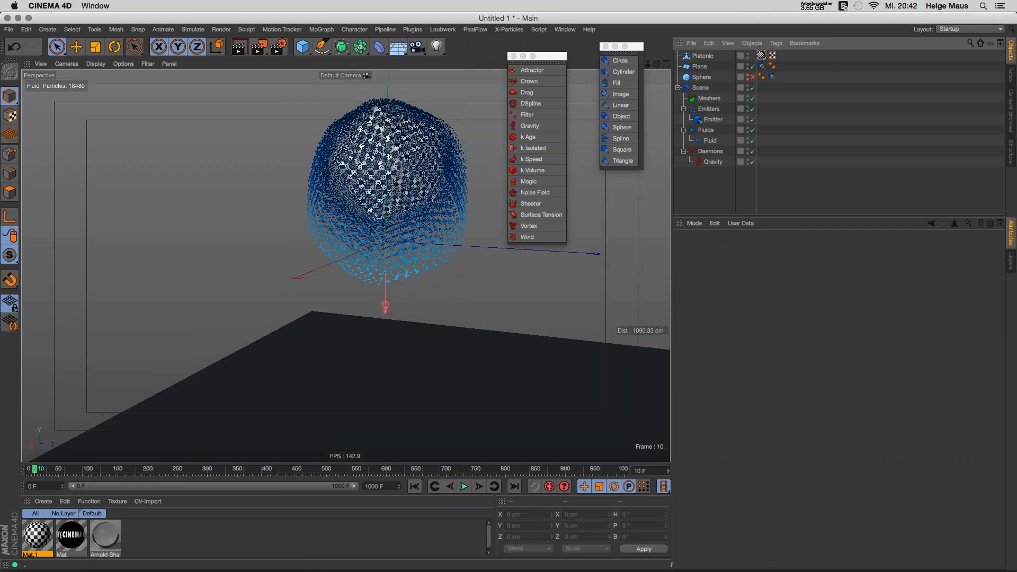
{"action": "left_click", "coordinate": [712, 125]}
{"action": "key", "text": "Delete"}
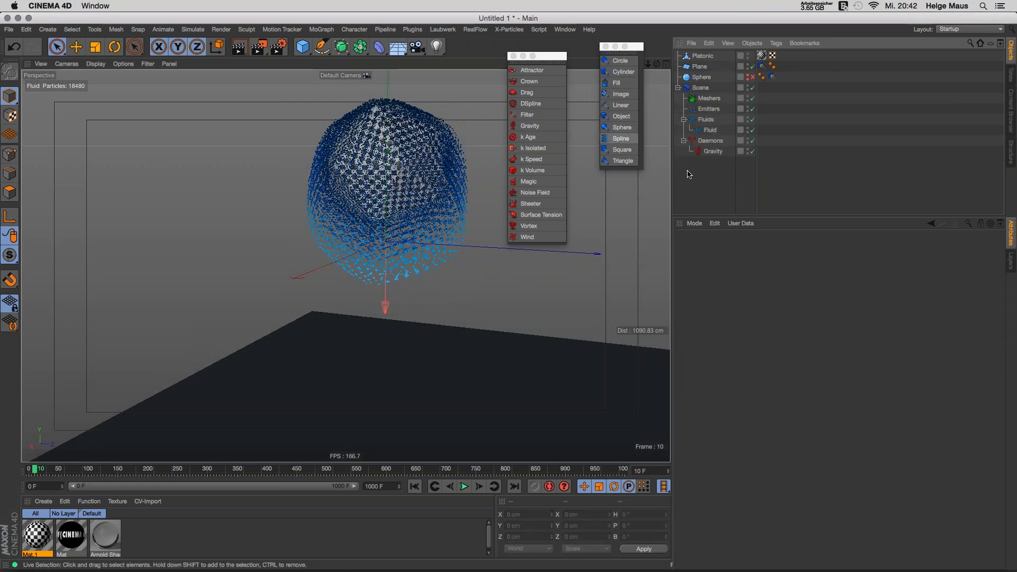
{"action": "left_click", "coordinate": [414, 486]}
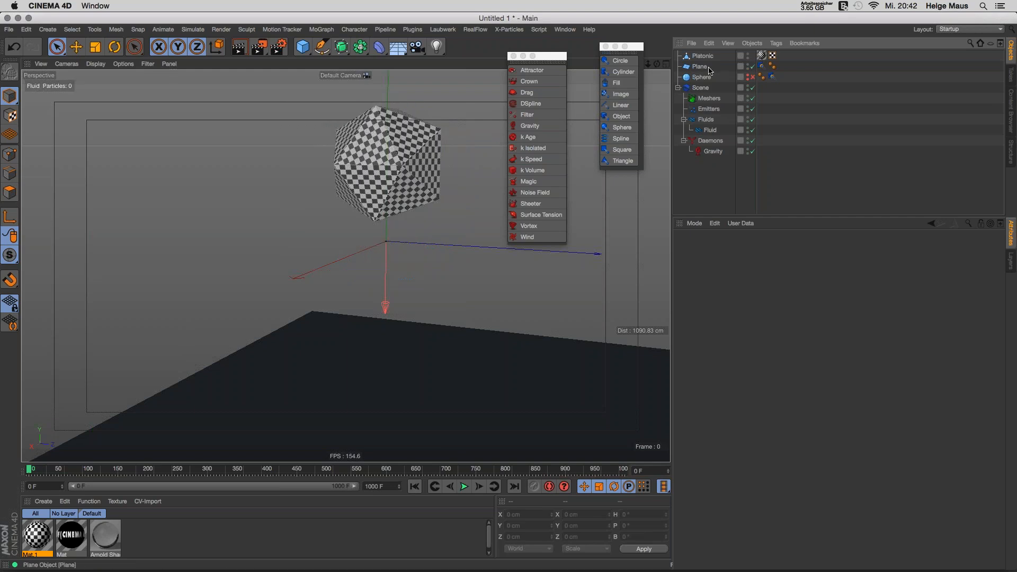
{"action": "left_click", "coordinate": [703, 56]}
Step: Delete the Platonic and create a Helix spline with a raised End Angle, shifted sideways
{"action": "key", "text": "Delete"}
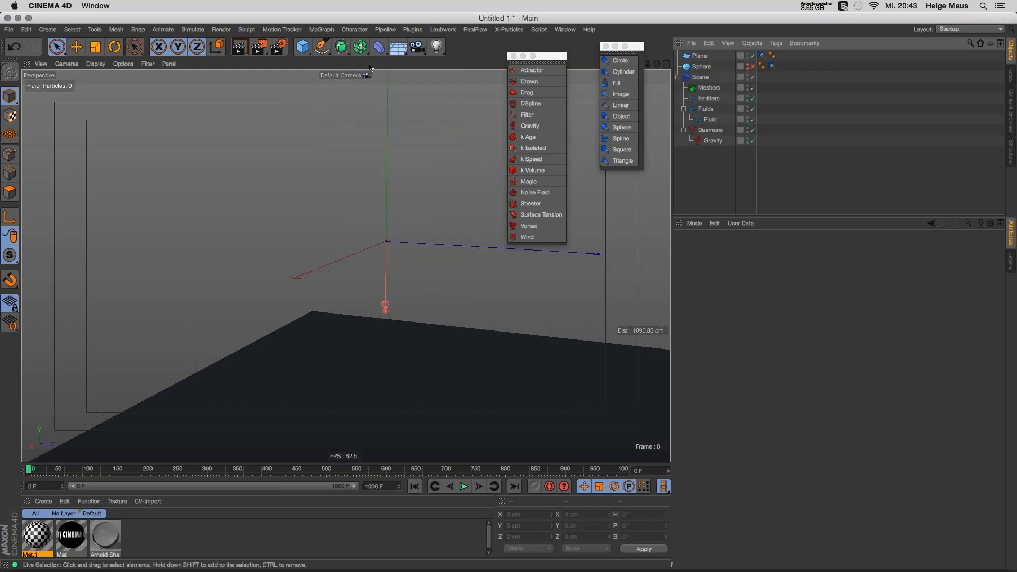
{"action": "left_click_drag", "start_coordinate": [322, 46], "coordinate": [423, 160]}
{"action": "left_click", "coordinate": [427, 99]}
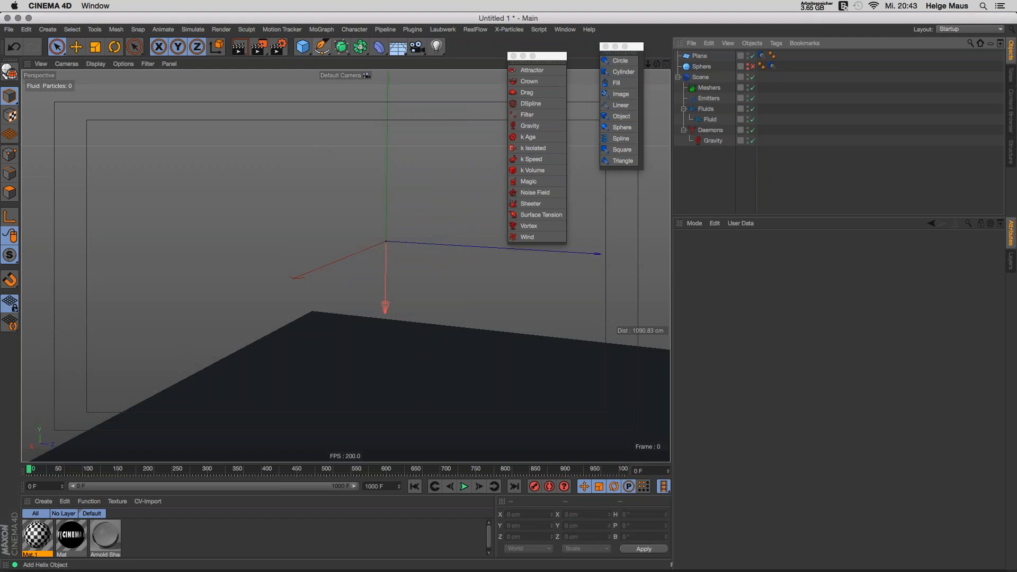
{"action": "mouse_move", "coordinate": [775, 306]}
{"action": "left_mouse_down"}
{"action": "mouse_move", "coordinate": [779, 332]}
{"action": "mouse_move", "coordinate": [777, 324]}
{"action": "left_mouse_up"}
{"action": "left_click_drag", "start_coordinate": [498, 243], "coordinate": [646, 270]}
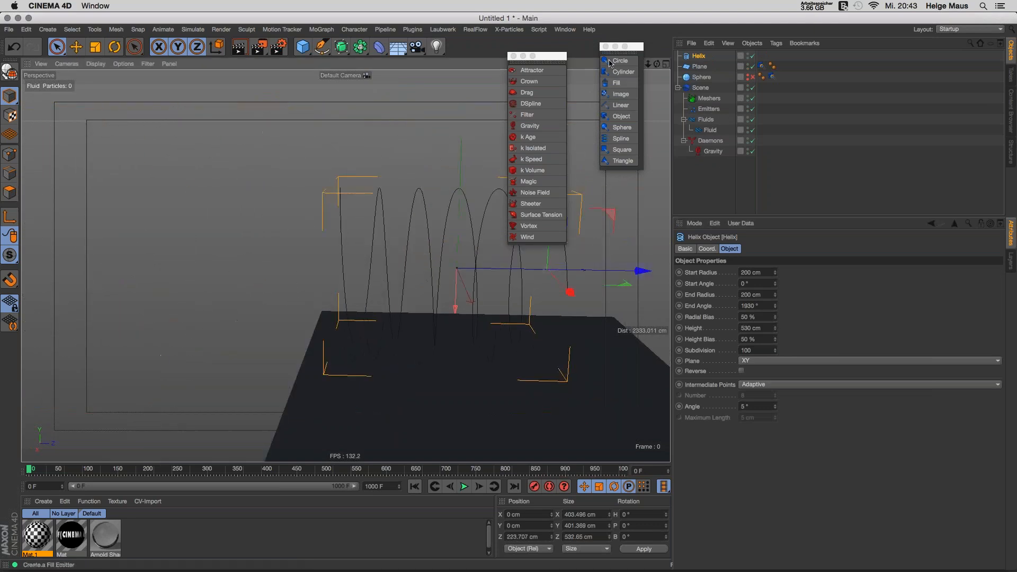
Step: Add a RealFlow spline Emitter with the Helix as its Spline Object and test-play it
{"action": "left_click", "coordinate": [619, 148]}
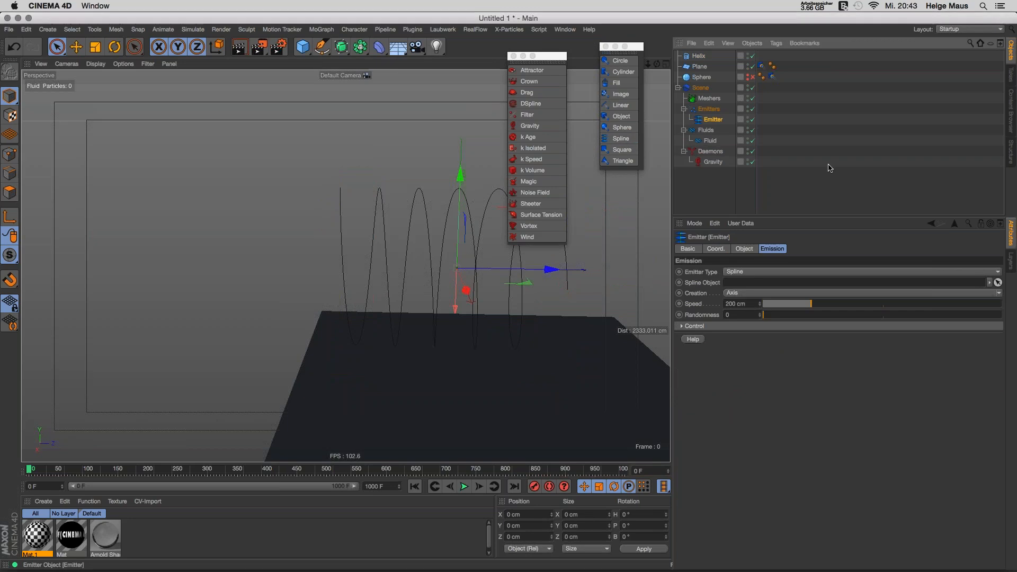
{"action": "left_click_drag", "start_coordinate": [698, 56], "coordinate": [754, 284]}
{"action": "middle_click_drag", "start_coordinate": [454, 325], "coordinate": [343, 297], "text": "alt"}
{"action": "left_click", "coordinate": [464, 486]}
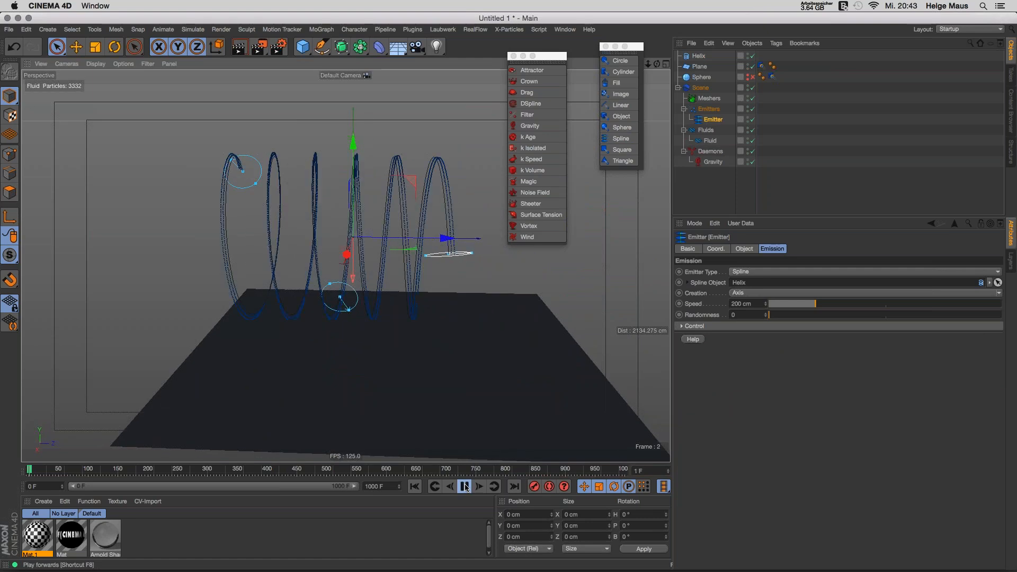
{"action": "left_click", "coordinate": [465, 487]}
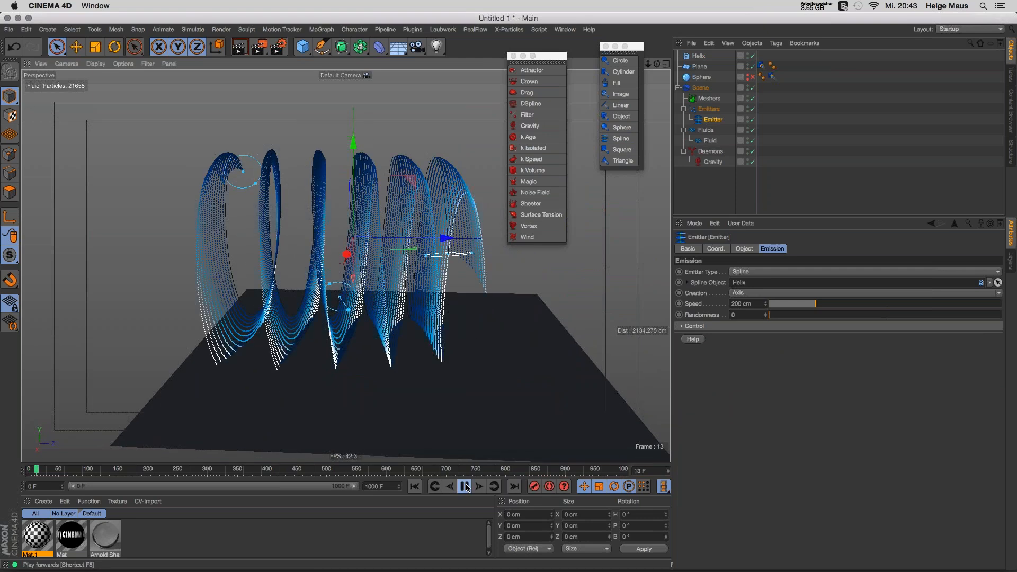
Step: Rewind to frame 0 and select the emitter's middle control point on the helix
{"action": "left_click_drag", "start_coordinate": [383, 235], "coordinate": [350, 238], "text": "alt"}
{"action": "key", "text": "shift+f"}
{"action": "left_click_drag", "start_coordinate": [349, 303], "coordinate": [397, 313], "text": "alt"}
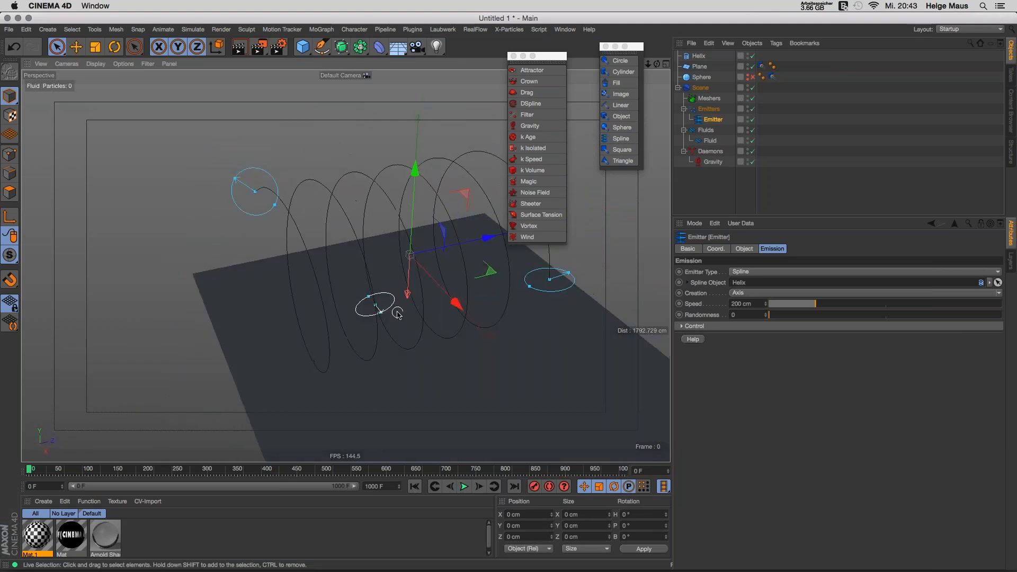
{"action": "left_click", "coordinate": [688, 328]}
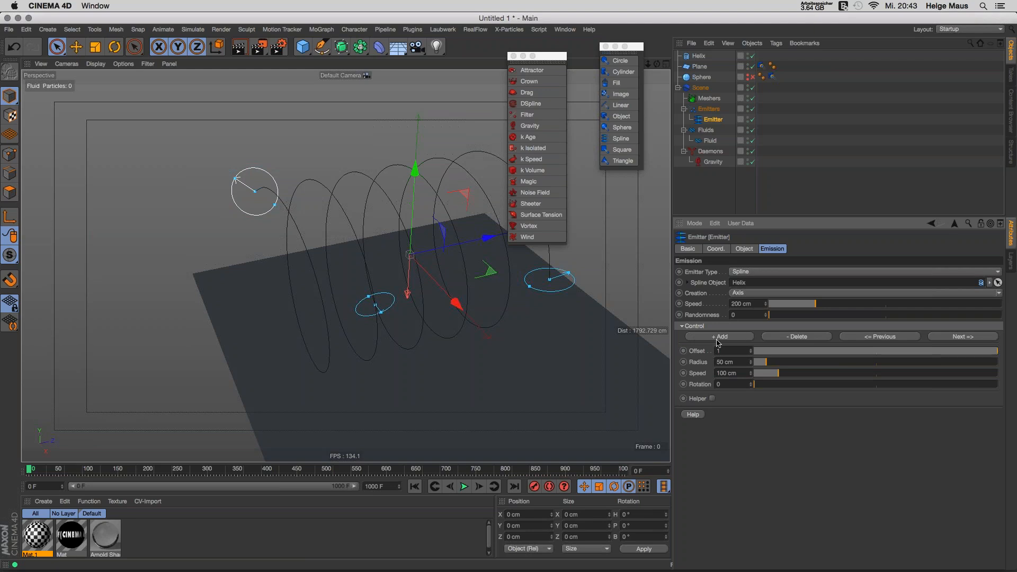
{"action": "left_click", "coordinate": [375, 304]}
Step: Slide the emitter's control point along the helix, enable its Helper, and test-play
{"action": "mouse_move", "coordinate": [376, 308]}
{"action": "left_mouse_down"}
{"action": "mouse_move", "coordinate": [364, 268]}
{"action": "mouse_move", "coordinate": [370, 290]}
{"action": "left_mouse_up"}
{"action": "left_click", "coordinate": [712, 398]}
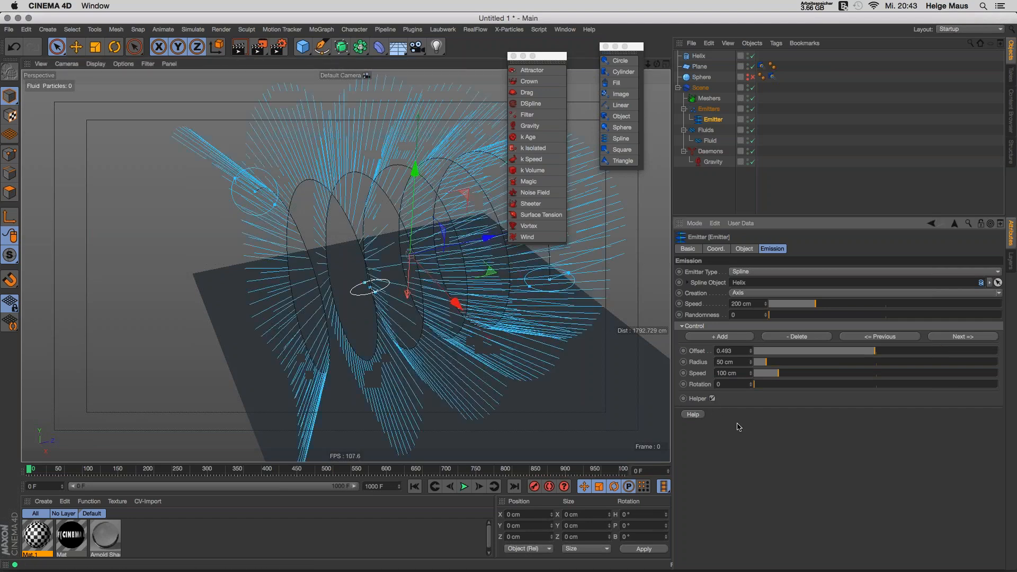
{"action": "left_click_drag", "start_coordinate": [320, 302], "coordinate": [334, 323], "text": "alt"}
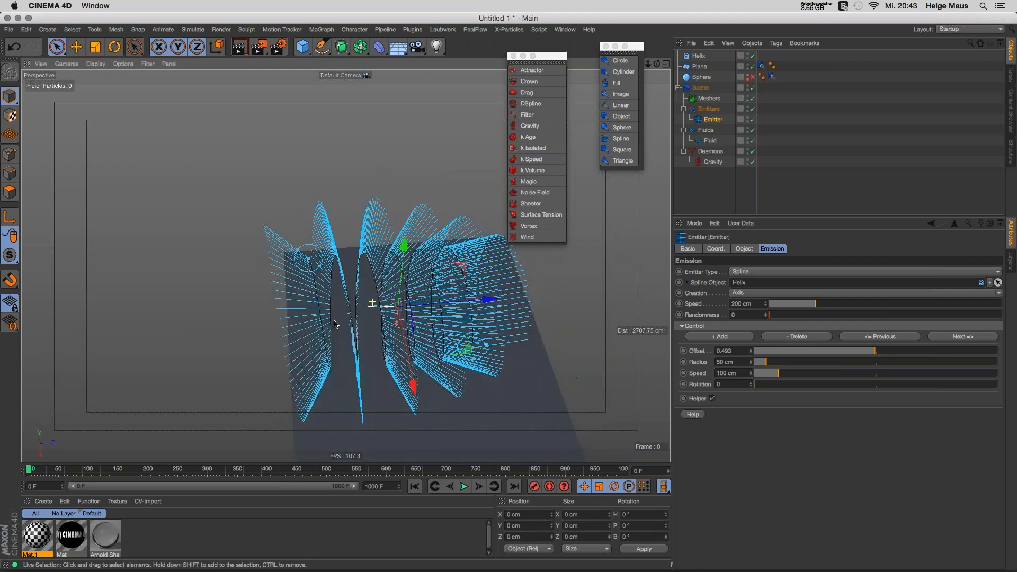
{"action": "left_click", "coordinate": [464, 486]}
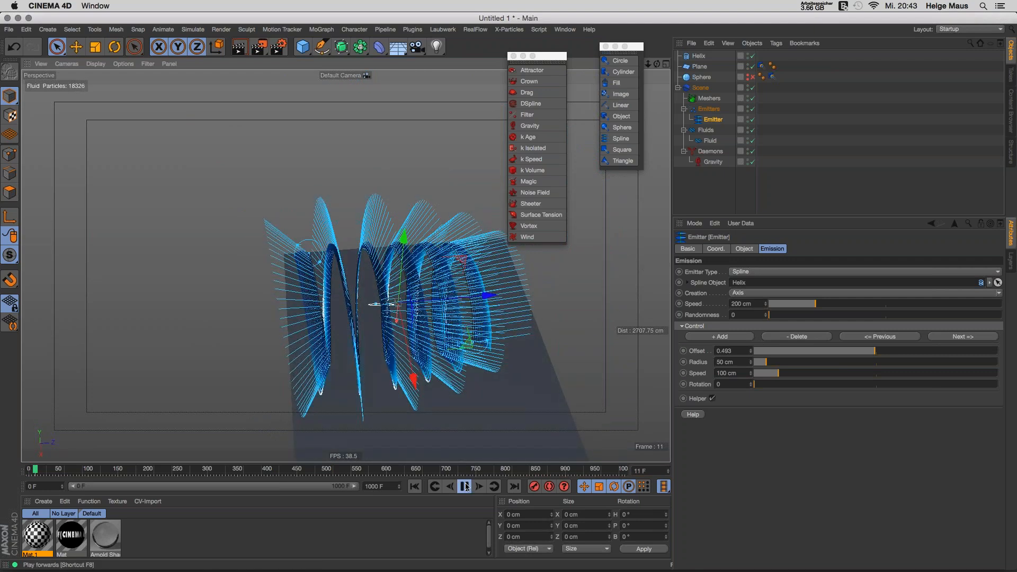
{"action": "left_click", "coordinate": [466, 486]}
Step: Widen the control point radius to 70 cm, rewind to frame 0, and deselect the emitter
{"action": "left_click_drag", "start_coordinate": [317, 292], "coordinate": [323, 256], "text": "alt"}
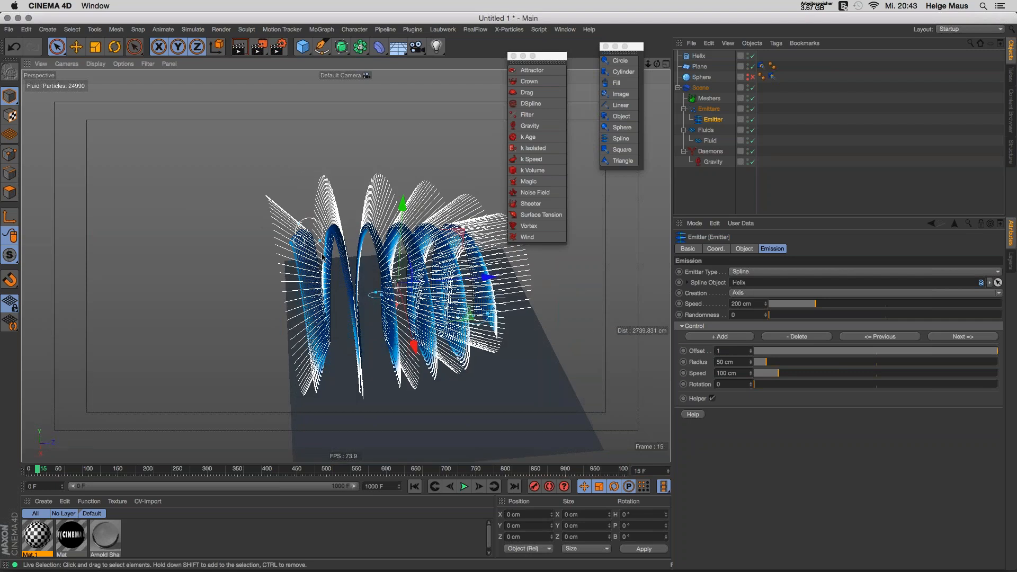
{"action": "left_click_drag", "start_coordinate": [342, 309], "coordinate": [301, 253], "text": "alt"}
{"action": "scroll", "coordinate": [314, 259], "scroll_direction": "up", "scroll_amount": 3}
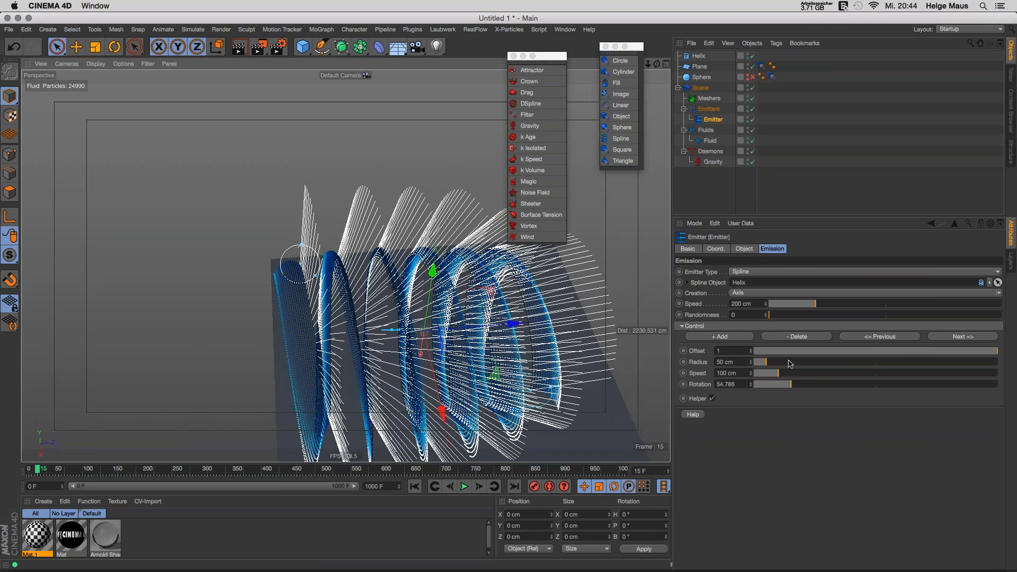
{"action": "left_click_drag", "start_coordinate": [767, 361], "coordinate": [771, 362]}
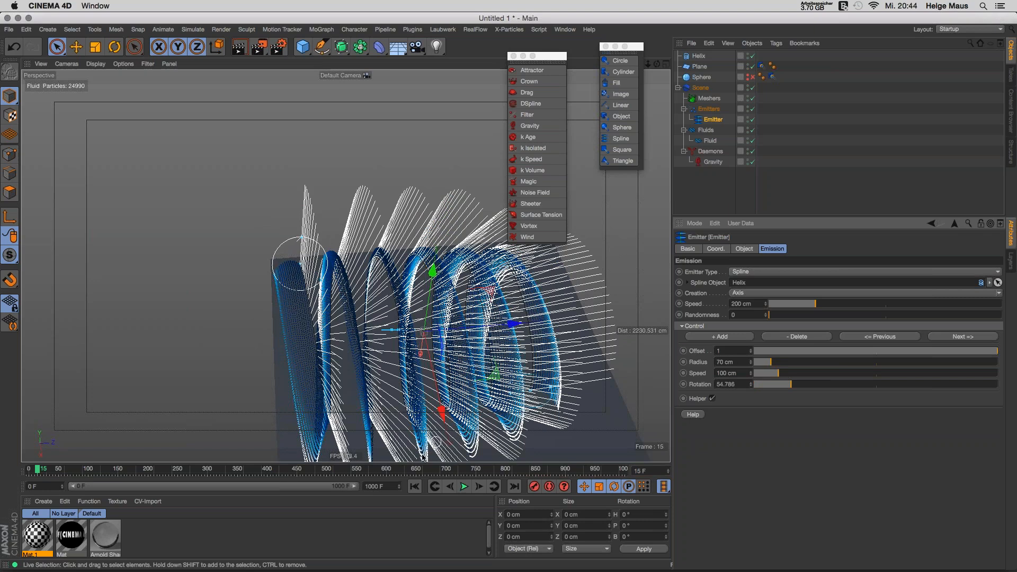
{"action": "left_click", "coordinate": [435, 487]}
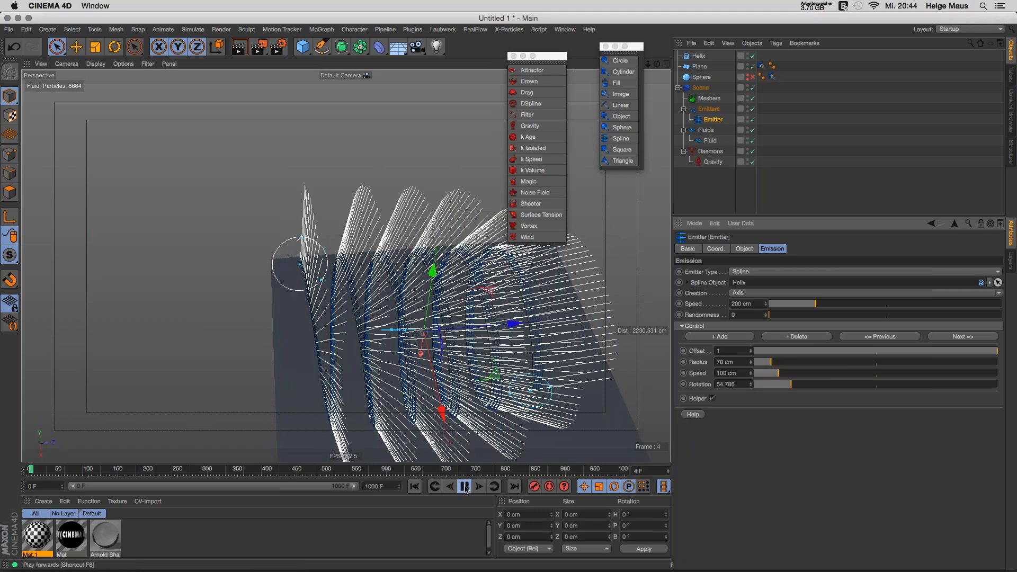
{"action": "left_click", "coordinate": [465, 486]}
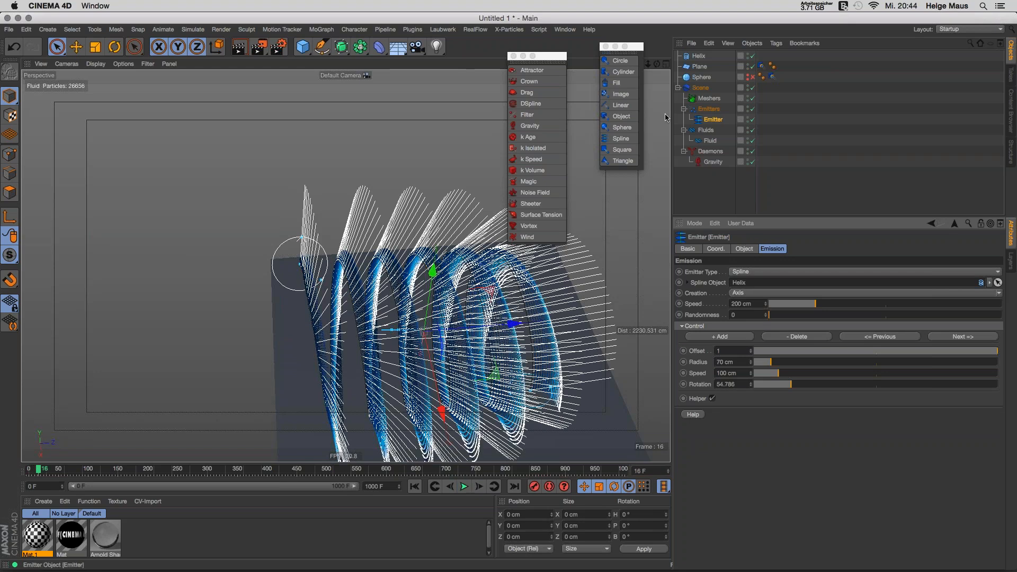
{"action": "left_click", "coordinate": [416, 486]}
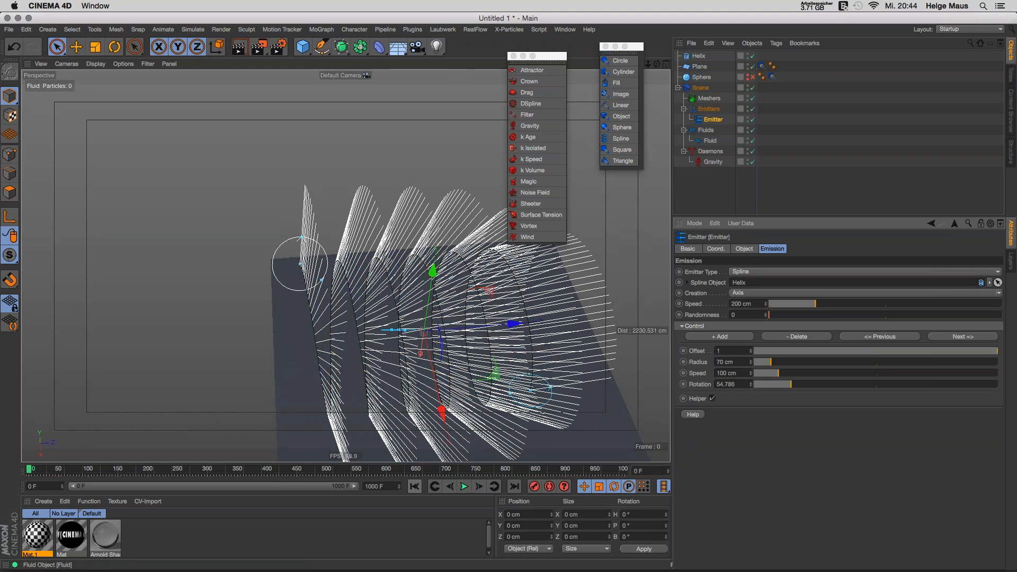
{"action": "left_click", "coordinate": [699, 197]}
Step: Play the simulation and turn off the emitter control point's Helper lines
{"action": "left_click", "coordinate": [698, 56]}
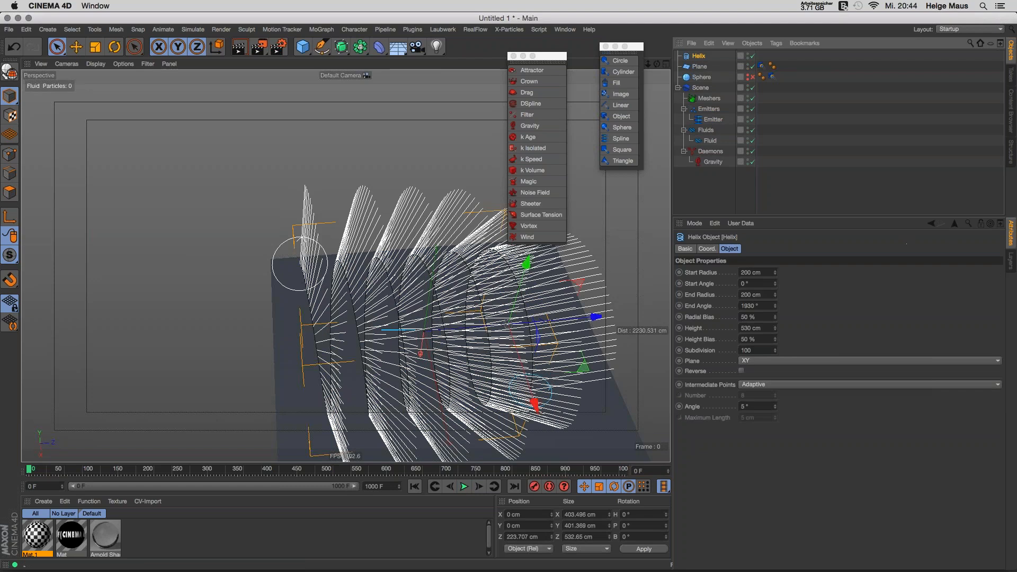
{"action": "left_click", "coordinate": [463, 486]}
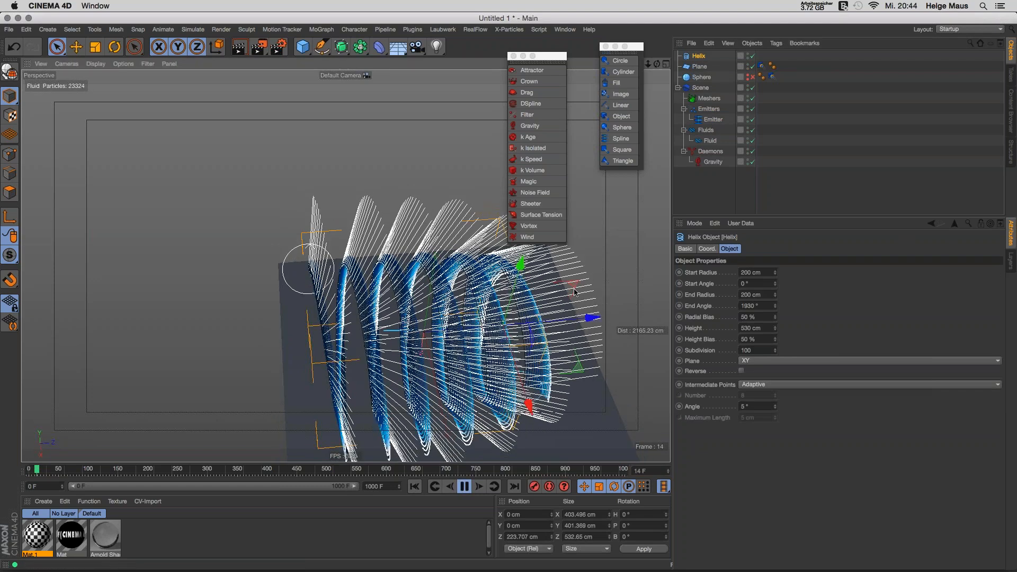
{"action": "left_click", "coordinate": [713, 119]}
{"action": "left_click", "coordinate": [712, 399]}
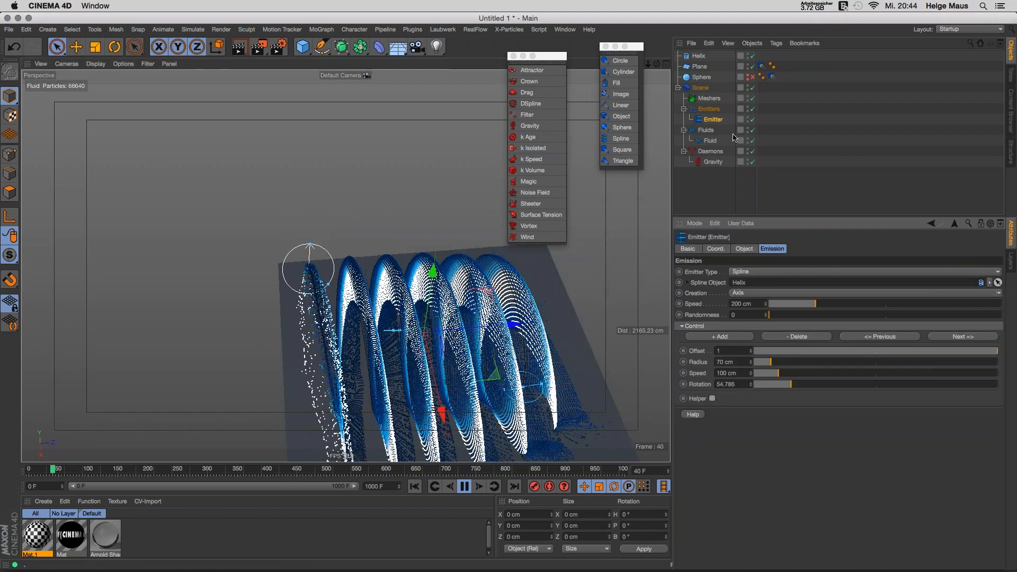
{"action": "left_click", "coordinate": [699, 56]}
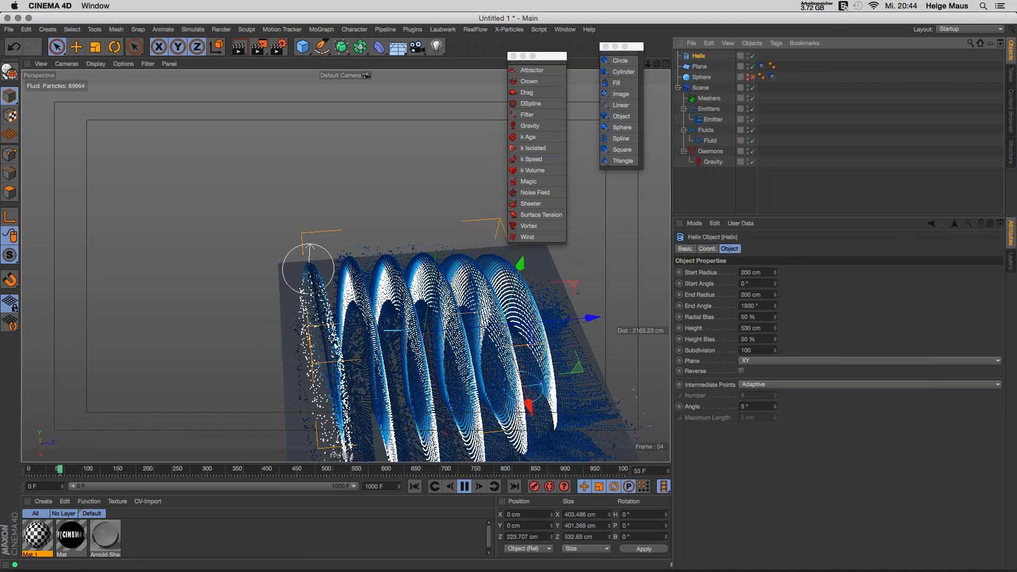
Step: Raise the Helix height to 706 cm, then delete the spline emitter and rewind
{"action": "left_click_drag", "start_coordinate": [775, 327], "coordinate": [776, 322]}
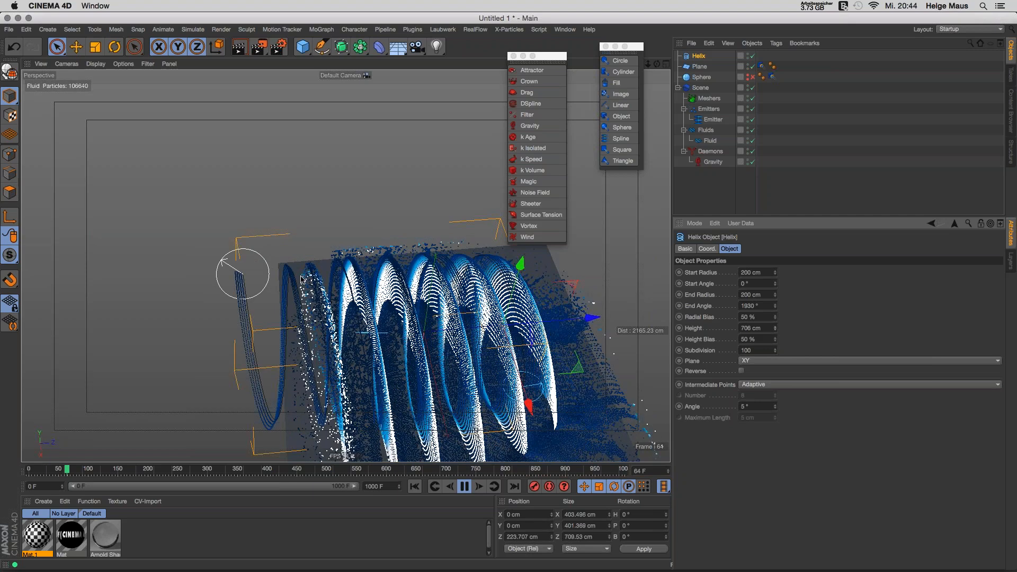
{"action": "left_click", "coordinate": [465, 487]}
{"action": "left_click_drag", "start_coordinate": [586, 119], "coordinate": [595, 78], "text": "alt"}
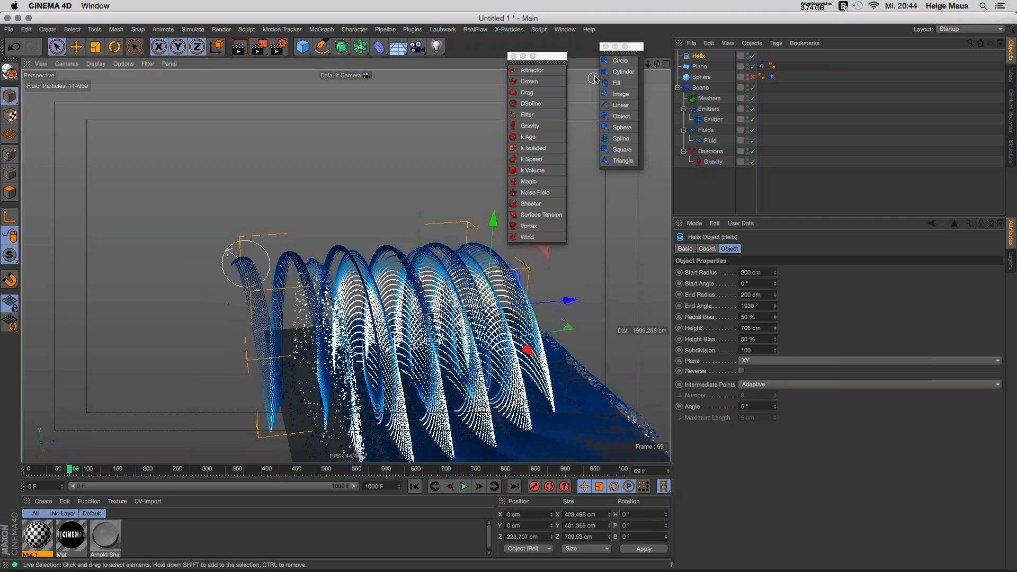
{"action": "left_click", "coordinate": [713, 120]}
{"action": "key", "text": "Delete"}
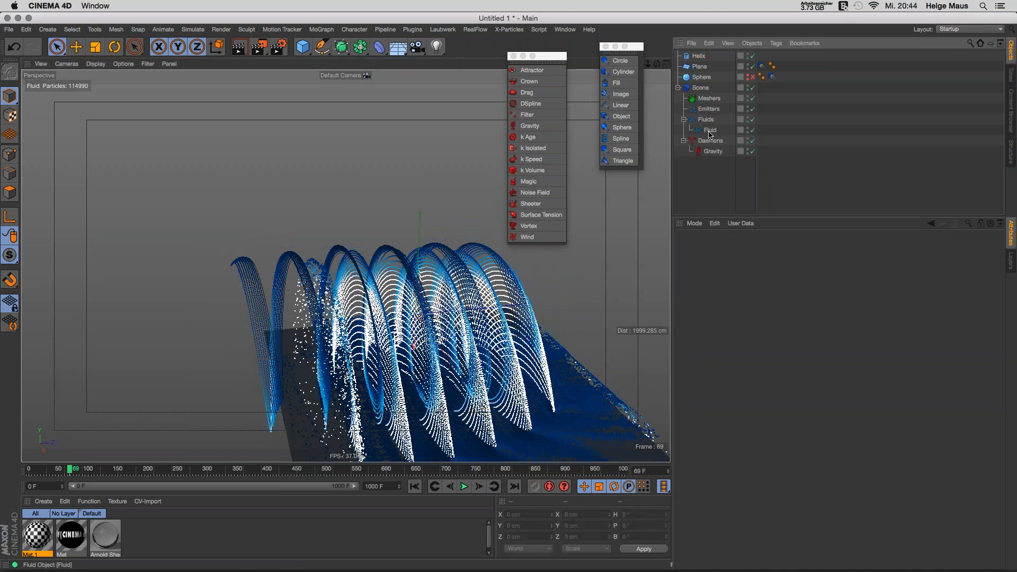
{"action": "left_click", "coordinate": [415, 486]}
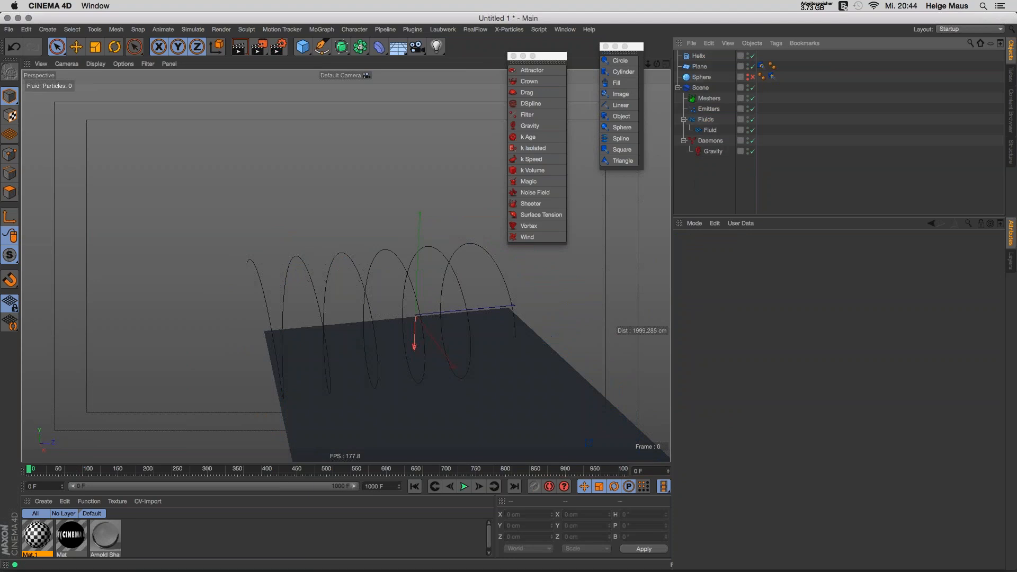
Step: Add a Circle fluid emitter and lift it to about 339 cm above the floor
{"action": "middle_click_drag", "start_coordinate": [432, 270], "coordinate": [387, 235], "text": "alt"}
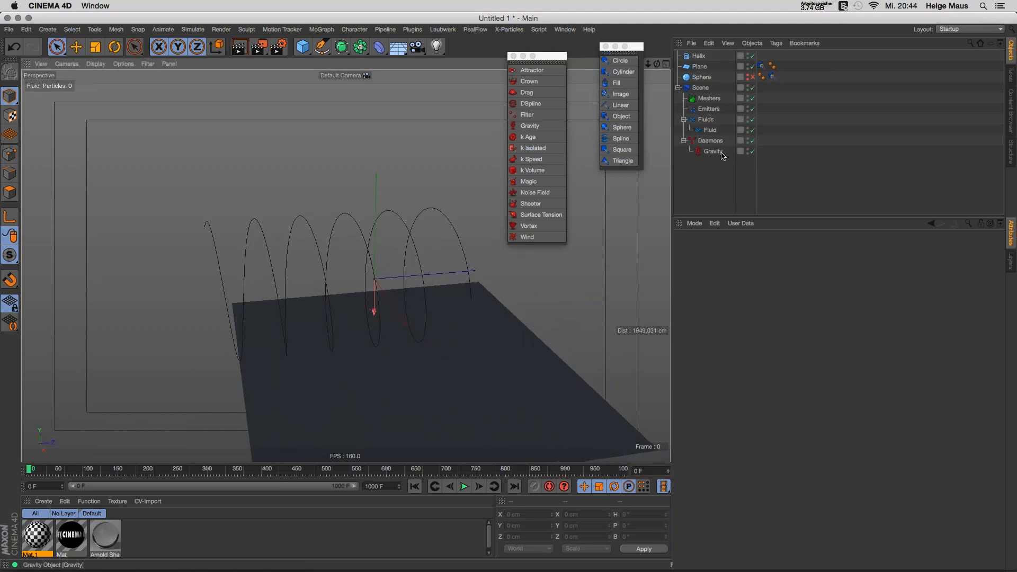
{"action": "left_click", "coordinate": [619, 60]}
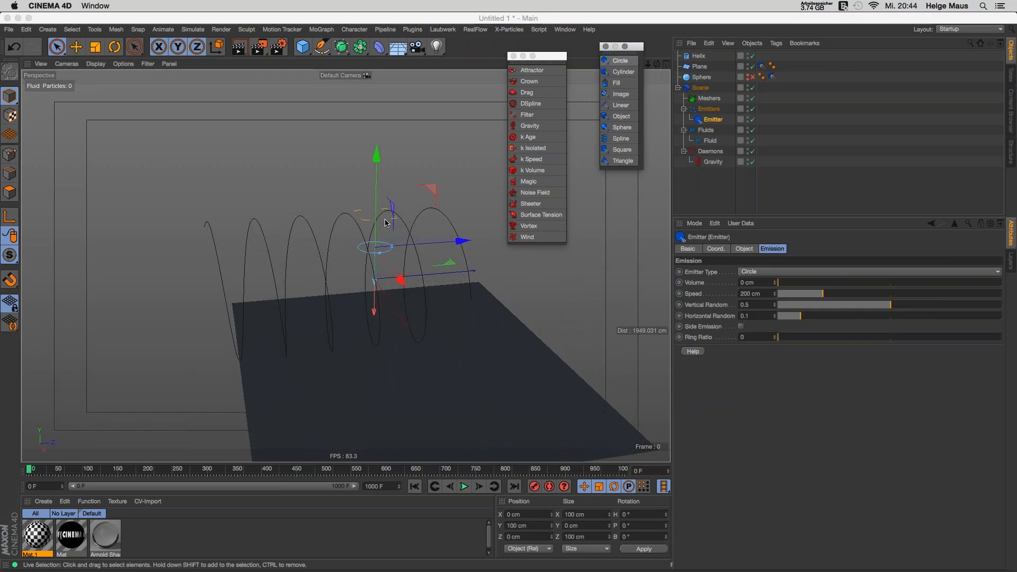
{"action": "left_click_drag", "start_coordinate": [378, 152], "coordinate": [377, 71]}
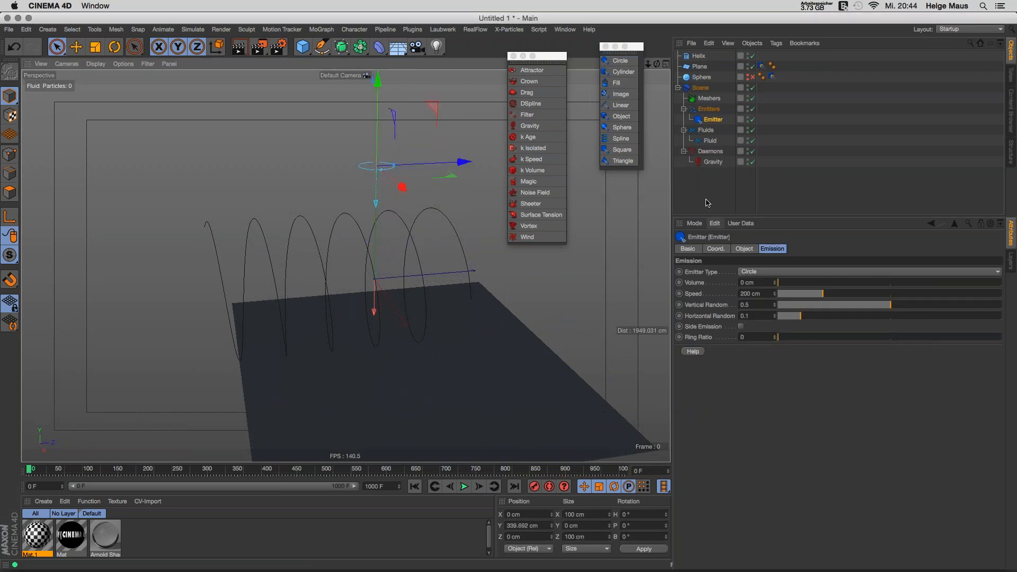
{"action": "left_click", "coordinate": [749, 195]}
{"action": "left_click", "coordinate": [712, 162]}
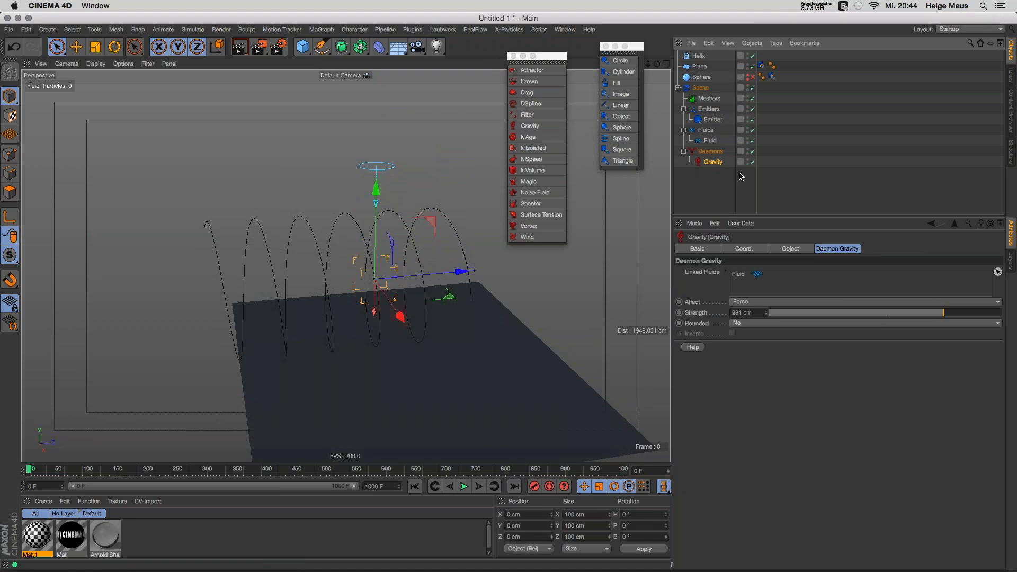
{"action": "left_click", "coordinate": [699, 56]}
Step: Delete the Helix and move the Gravity daemon back along Z, then play
{"action": "key", "text": "Delete"}
{"action": "left_click", "coordinate": [712, 151]}
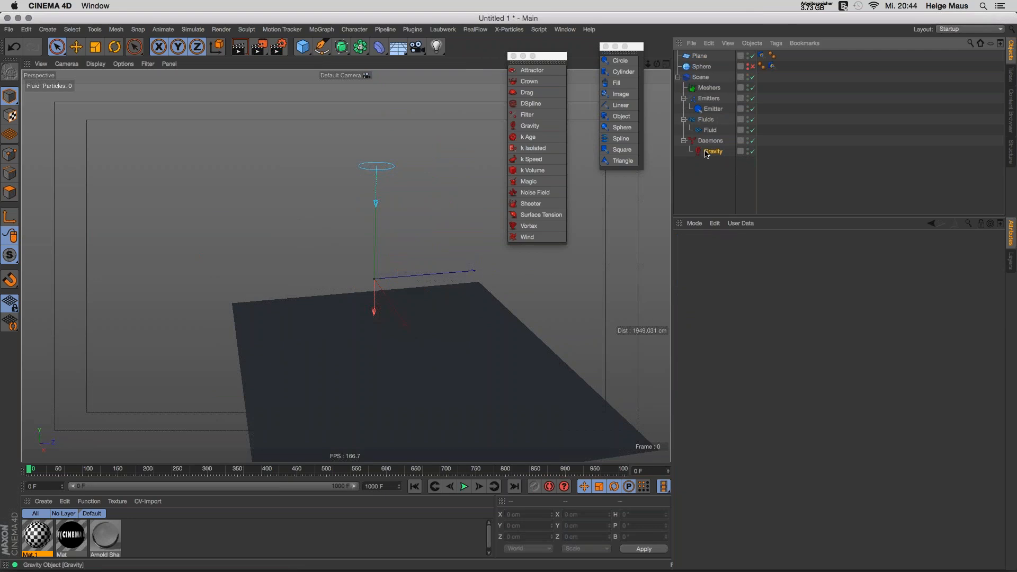
{"action": "left_click_drag", "start_coordinate": [364, 273], "coordinate": [365, 280], "text": "alt"}
{"action": "left_click_drag", "start_coordinate": [462, 274], "coordinate": [379, 280]}
{"action": "left_click", "coordinate": [464, 487]}
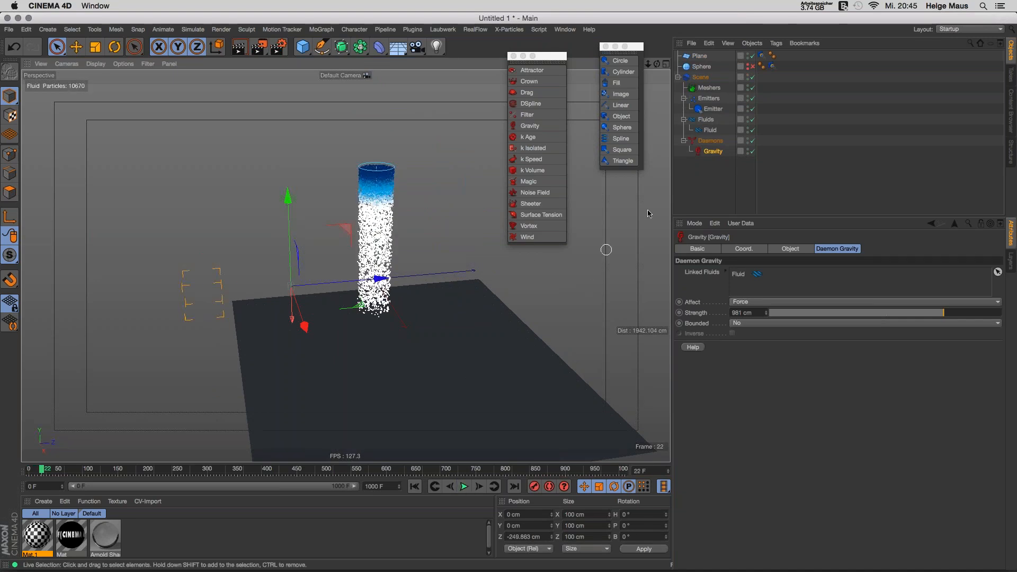
Step: Tilt the circle emitter sideways by about 112° and test-play the simulation
{"action": "left_click", "coordinate": [713, 108]}
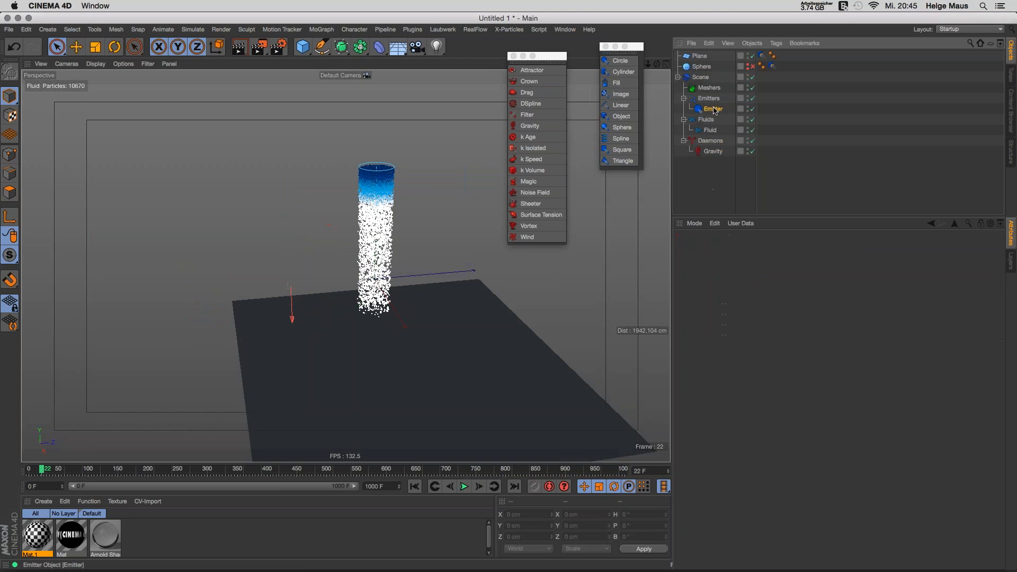
{"action": "key", "text": "r"}
{"action": "left_click_drag", "start_coordinate": [400, 113], "coordinate": [260, 156]}
{"action": "left_click", "coordinate": [464, 486]}
{"action": "left_click", "coordinate": [465, 488]}
Step: Limit the Gravity daemon to a Box region and replay the simulation
{"action": "left_click", "coordinate": [713, 151]}
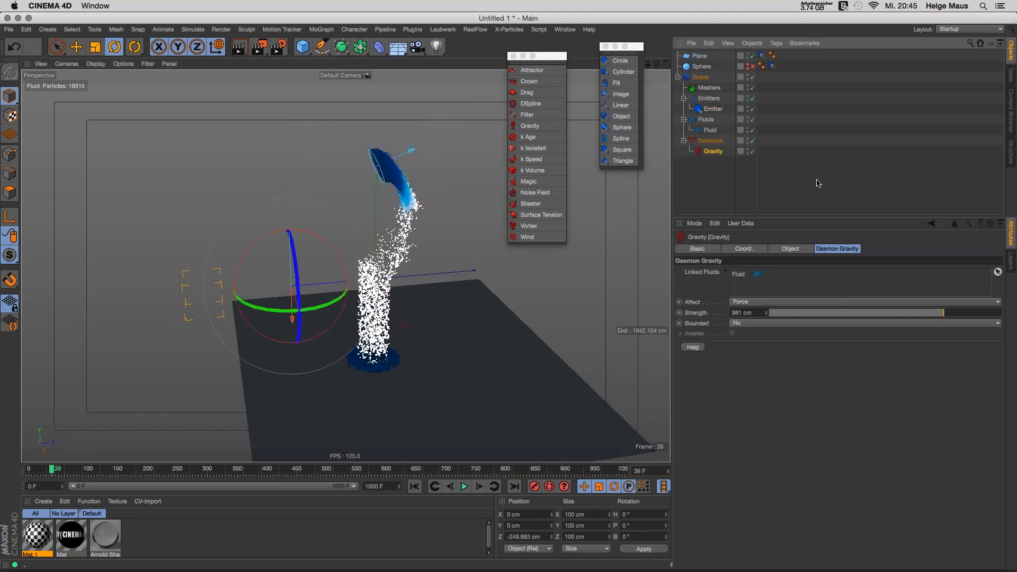
{"action": "left_click", "coordinate": [747, 324]}
{"action": "left_click", "coordinate": [764, 345]}
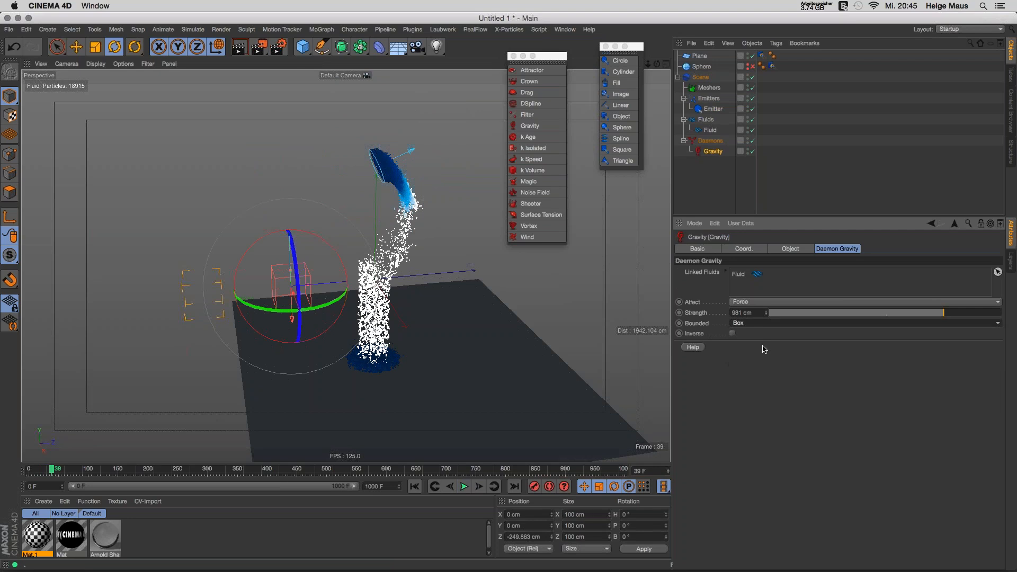
{"action": "left_click", "coordinate": [414, 486]}
{"action": "left_click", "coordinate": [464, 486]}
{"action": "left_click", "coordinate": [463, 487]}
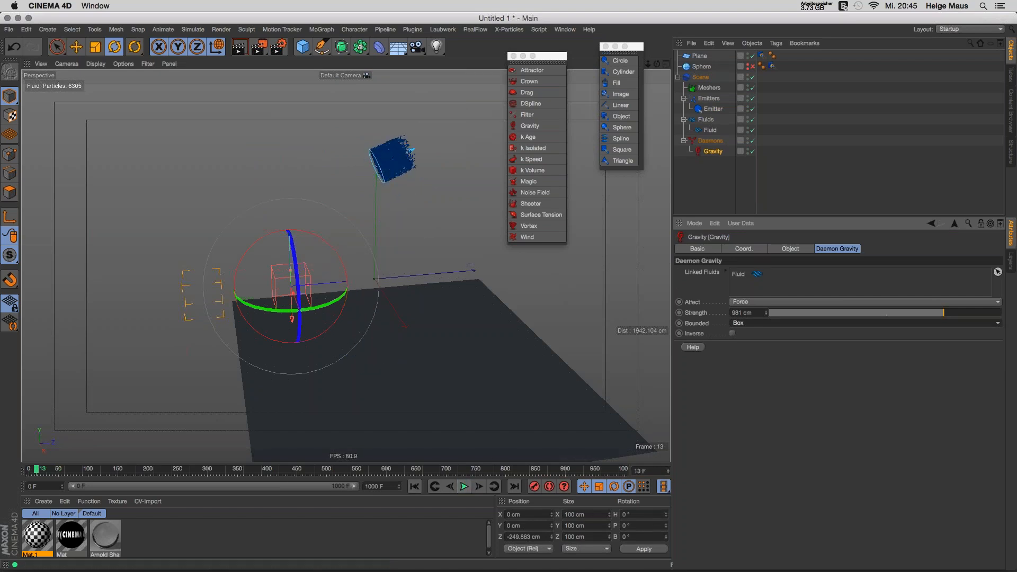
Step: Stretch the gravity box deeper along Z and wider along X, then replay
{"action": "left_click_drag", "start_coordinate": [313, 288], "coordinate": [291, 249]}
{"action": "left_click_drag", "start_coordinate": [302, 310], "coordinate": [319, 349]}
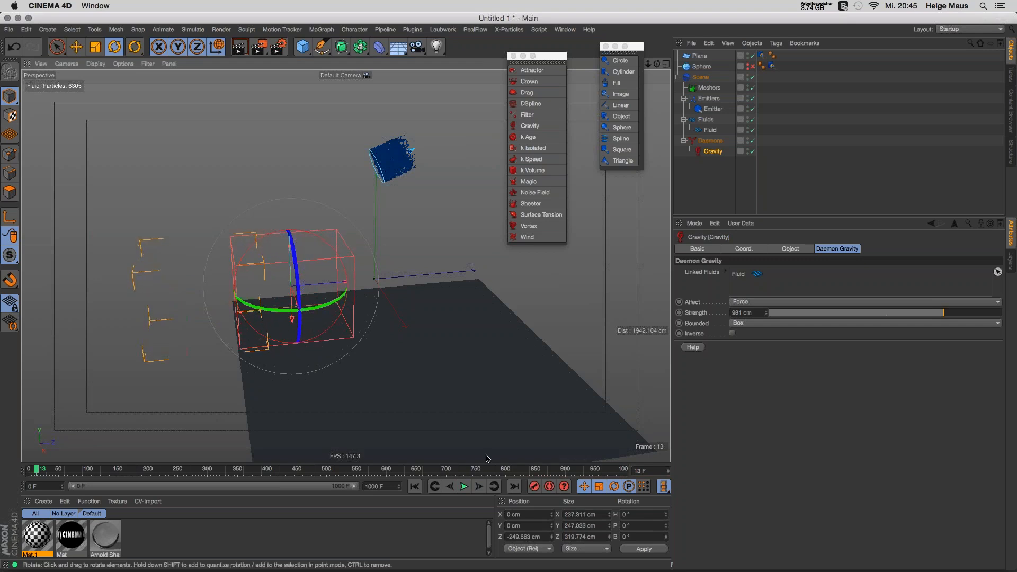
{"action": "left_click", "coordinate": [416, 488]}
{"action": "left_click", "coordinate": [464, 487]}
Step: Move and raise the gravity box, test-play it, then delete the Gravity daemon
{"action": "key", "text": "e"}
{"action": "key", "text": "w"}
{"action": "left_click_drag", "start_coordinate": [381, 277], "coordinate": [463, 277]}
{"action": "left_click_drag", "start_coordinate": [387, 191], "coordinate": [379, 109]}
{"action": "left_click", "coordinate": [464, 487]}
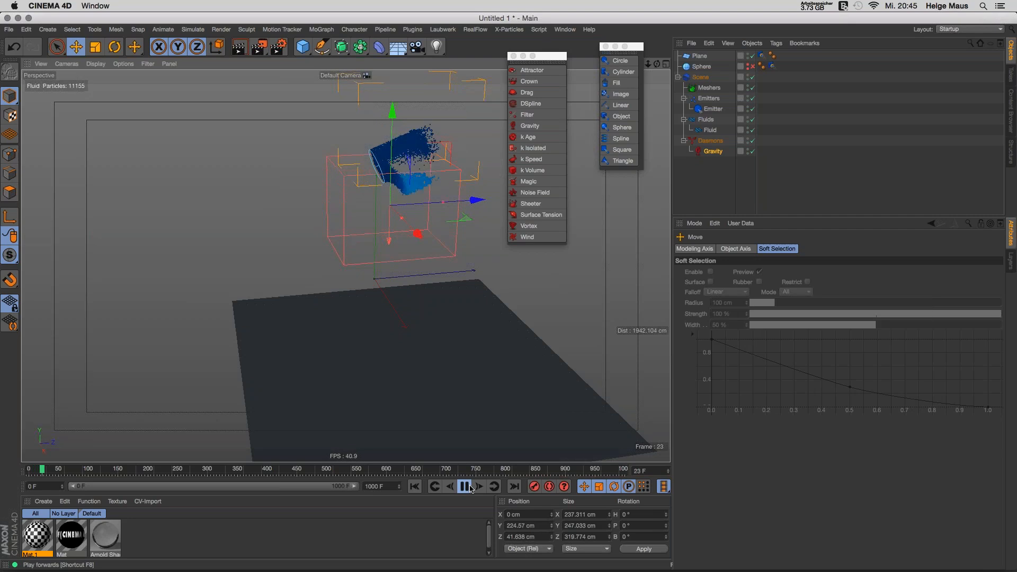
{"action": "left_click", "coordinate": [465, 487]}
{"action": "left_click", "coordinate": [709, 152]}
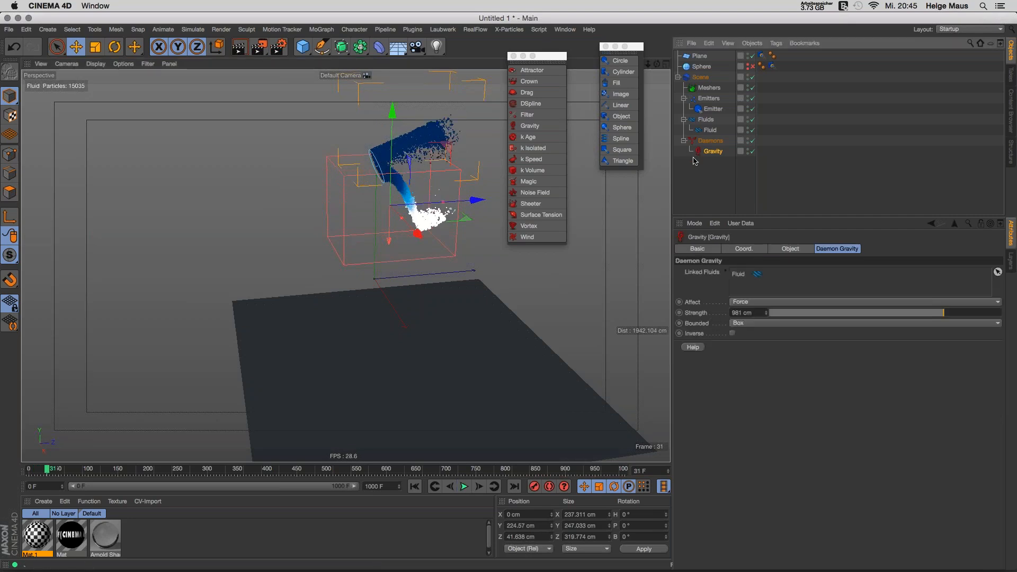
{"action": "key", "text": "Delete"}
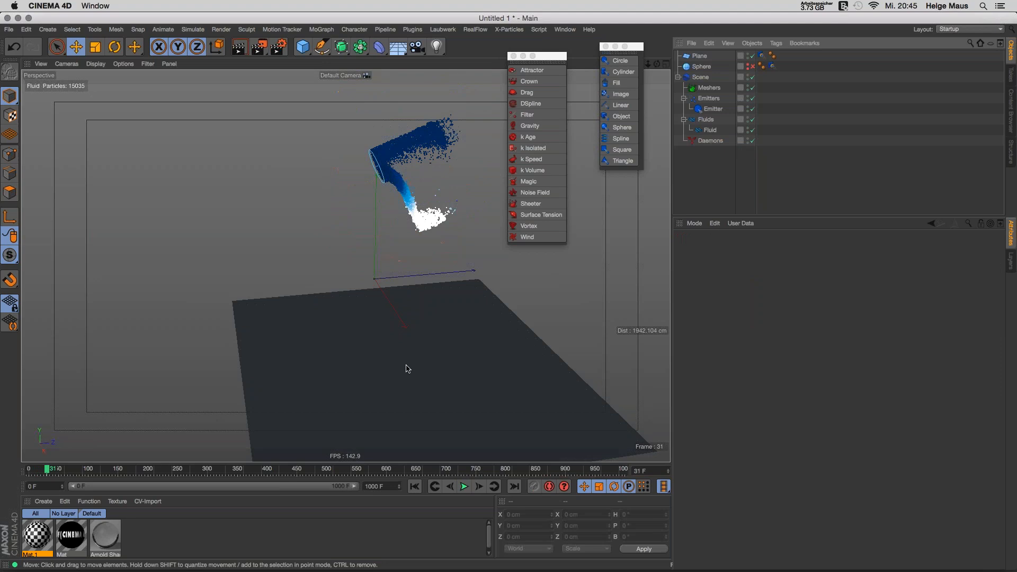
Step: Play the simulation without gravity, rewind to frame 0, and show the four-view layout
{"action": "key", "text": "shift+f"}
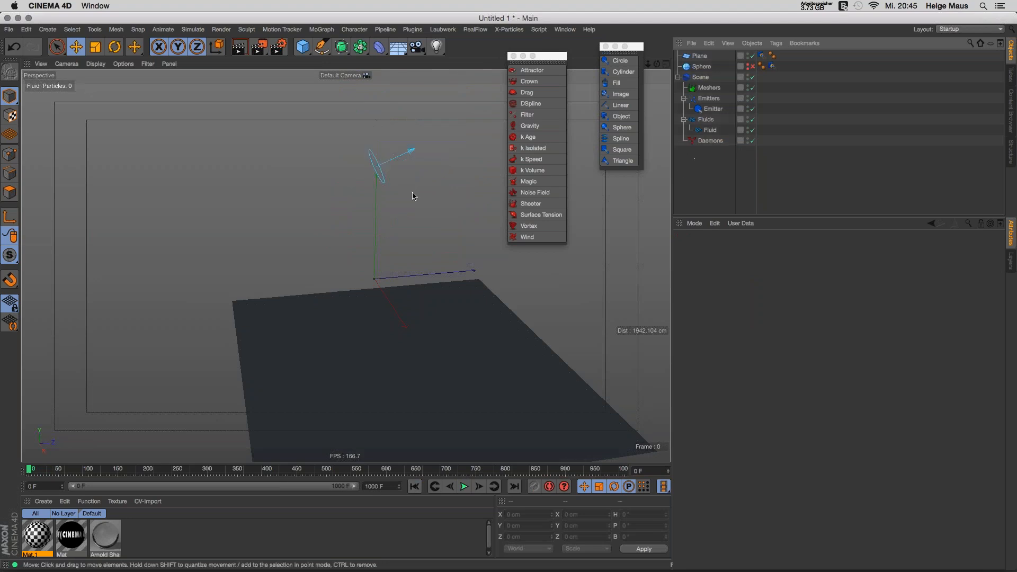
{"action": "left_click", "coordinate": [465, 486]}
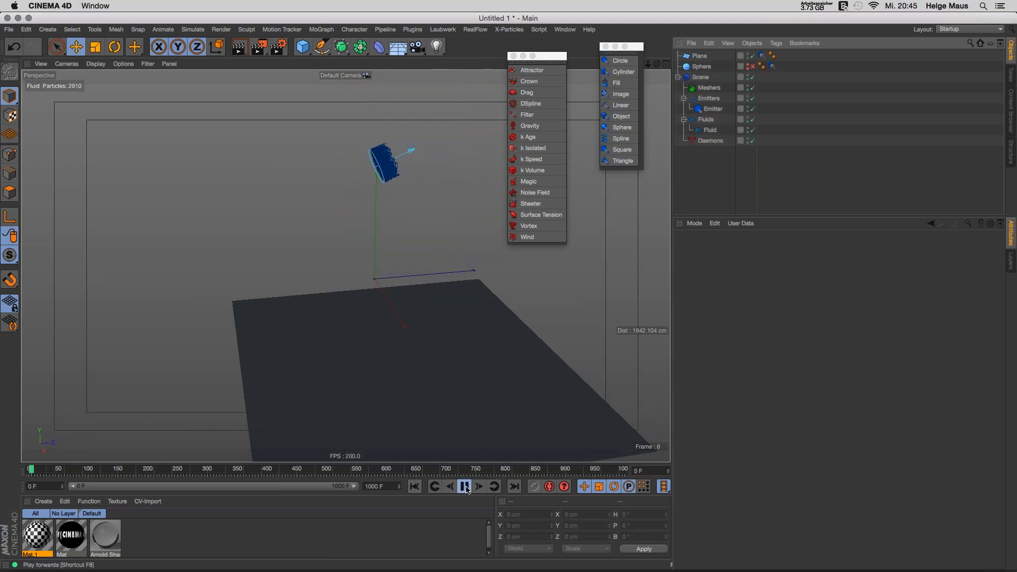
{"action": "left_click", "coordinate": [466, 490]}
{"action": "mouse_move", "coordinate": [416, 194]}
{"action": "middle_mouse_down", "text": "alt"}
{"action": "mouse_move", "coordinate": [379, 237]}
{"action": "mouse_move", "coordinate": [384, 222]}
{"action": "middle_mouse_up", "text": "alt"}
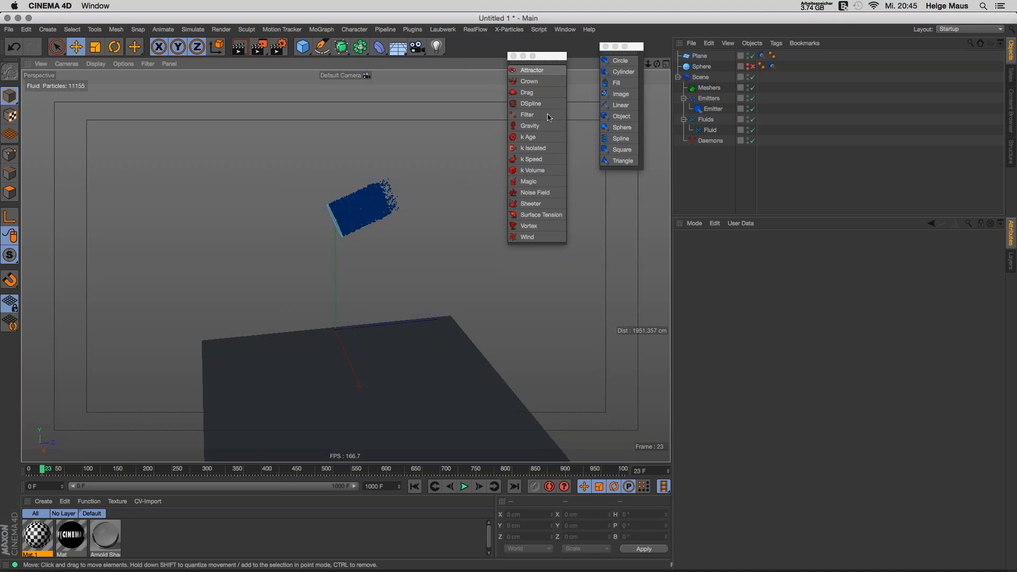
{"action": "left_click", "coordinate": [415, 488]}
{"action": "middle_click_drag", "start_coordinate": [345, 265], "coordinate": [304, 271], "text": "alt"}
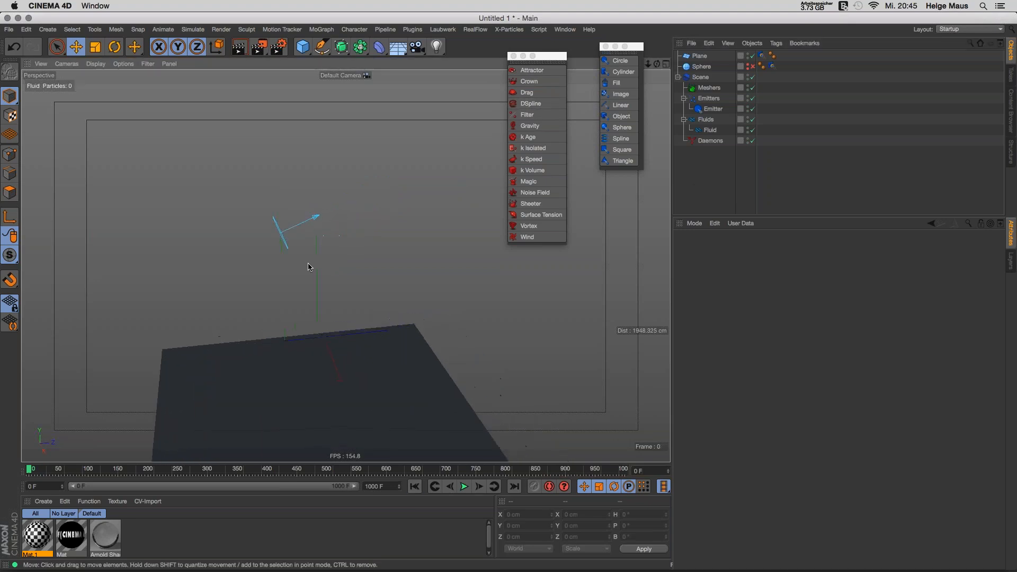
{"action": "middle_click", "coordinate": [315, 112]}
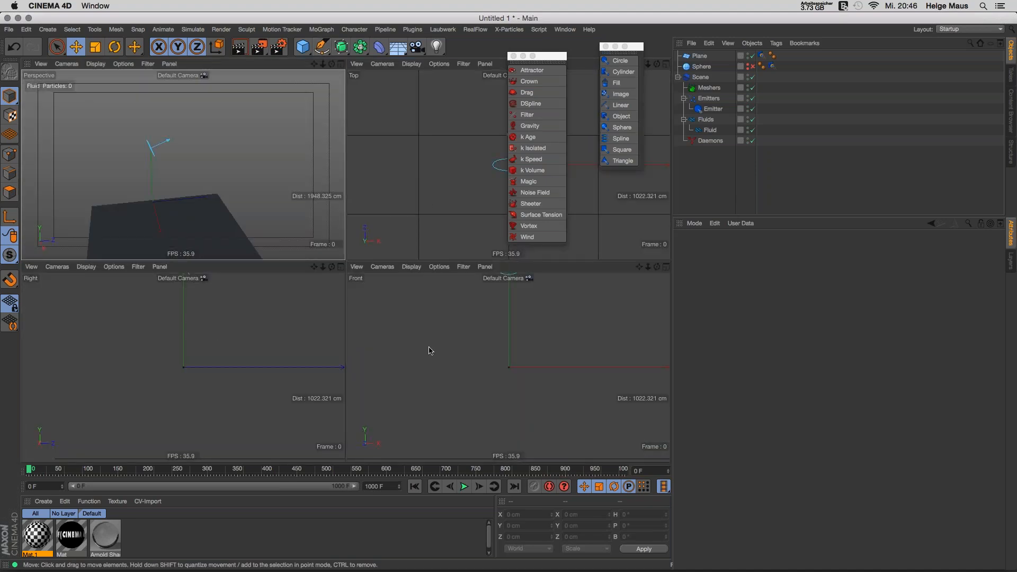
Step: In the side view, draw a four-point wavy Bezier spline starting at the emitter
{"action": "middle_click", "coordinate": [220, 334]}
{"action": "right_click_drag", "start_coordinate": [364, 297], "coordinate": [295, 295], "text": "alt"}
{"action": "middle_click_drag", "start_coordinate": [295, 295], "coordinate": [181, 336], "text": "alt"}
{"action": "left_click_drag", "start_coordinate": [322, 46], "coordinate": [339, 50]}
{"action": "left_click", "coordinate": [249, 233]}
{"action": "left_click_drag", "start_coordinate": [419, 181], "coordinate": [485, 202]}
{"action": "left_click_drag", "start_coordinate": [560, 292], "coordinate": [609, 307]}
{"action": "left_click_drag", "start_coordinate": [651, 234], "coordinate": [663, 228]}
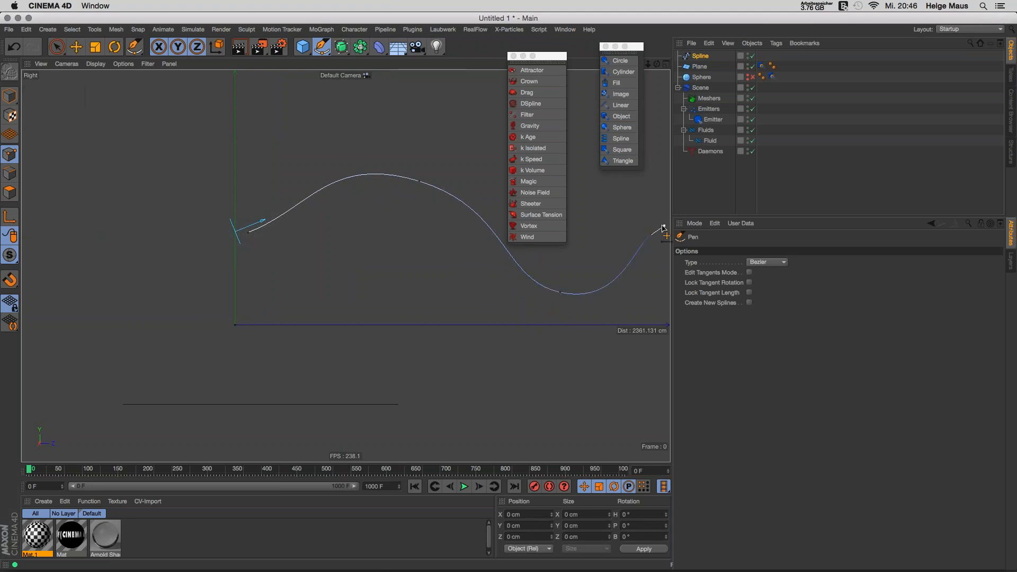
Step: Return to the full Perspective view and switch to the Move tool in object mode
{"action": "left_click", "coordinate": [666, 64]}
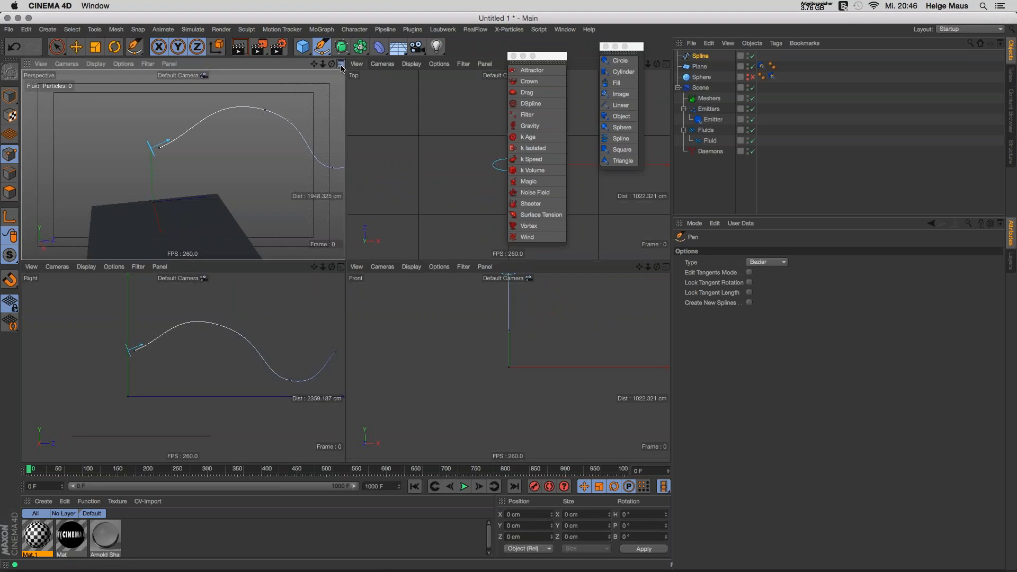
{"action": "left_click", "coordinate": [343, 66]}
{"action": "left_click_drag", "start_coordinate": [344, 249], "coordinate": [106, 77], "text": "alt"}
{"action": "left_click", "coordinate": [76, 47]}
{"action": "left_click", "coordinate": [10, 96]}
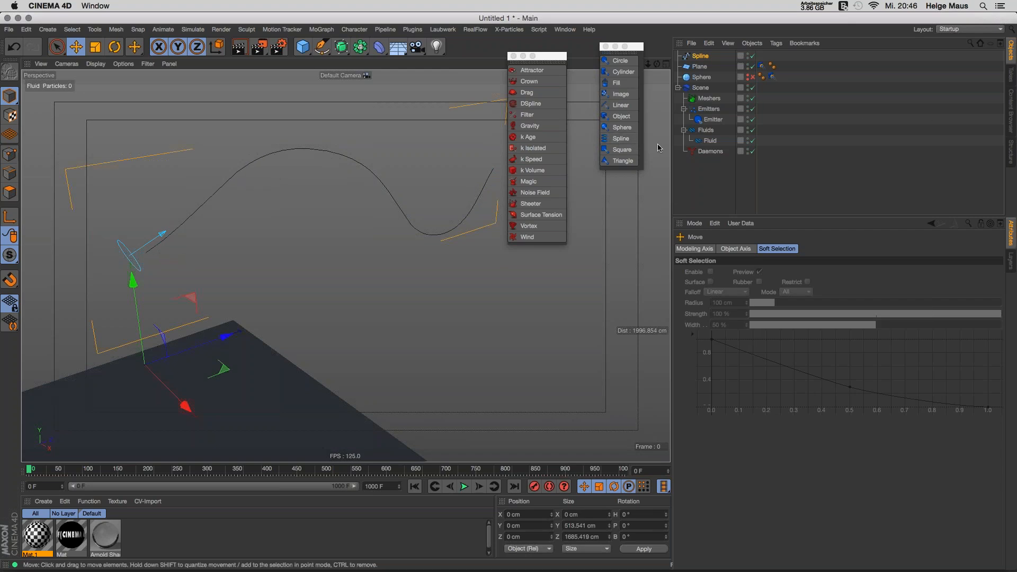
Step: Add a DSpline daemon linked to the wave Spline, play to frame 62, and set Axial Strength 0.2
{"action": "left_click", "coordinate": [688, 56]}
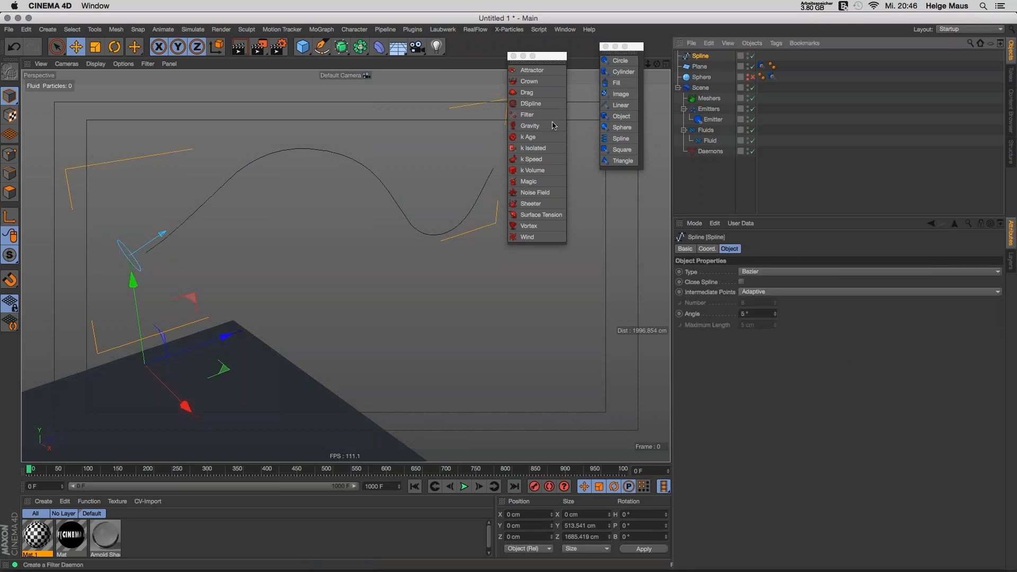
{"action": "left_click", "coordinate": [531, 104]}
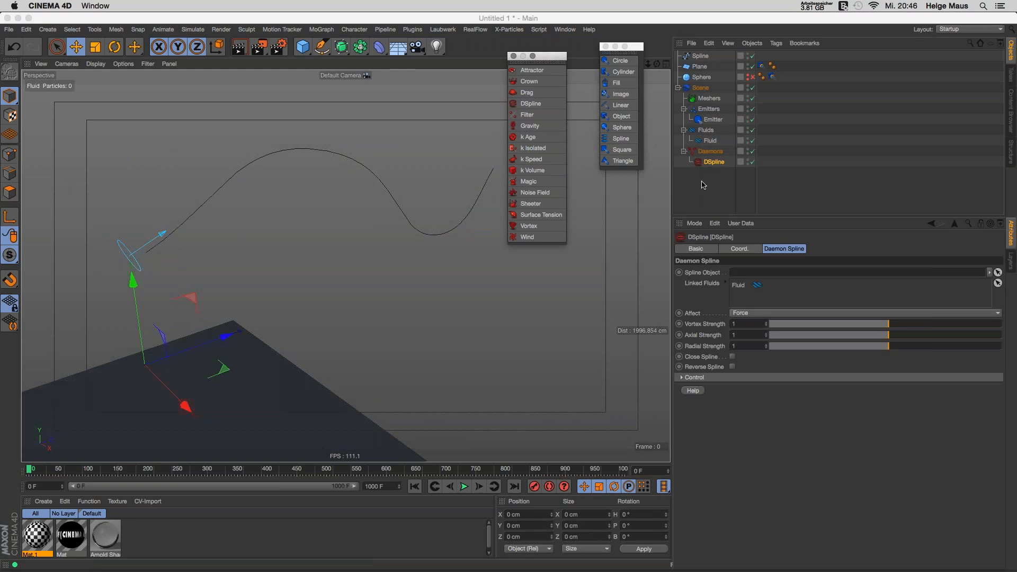
{"action": "left_click_drag", "start_coordinate": [700, 54], "coordinate": [700, 57]}
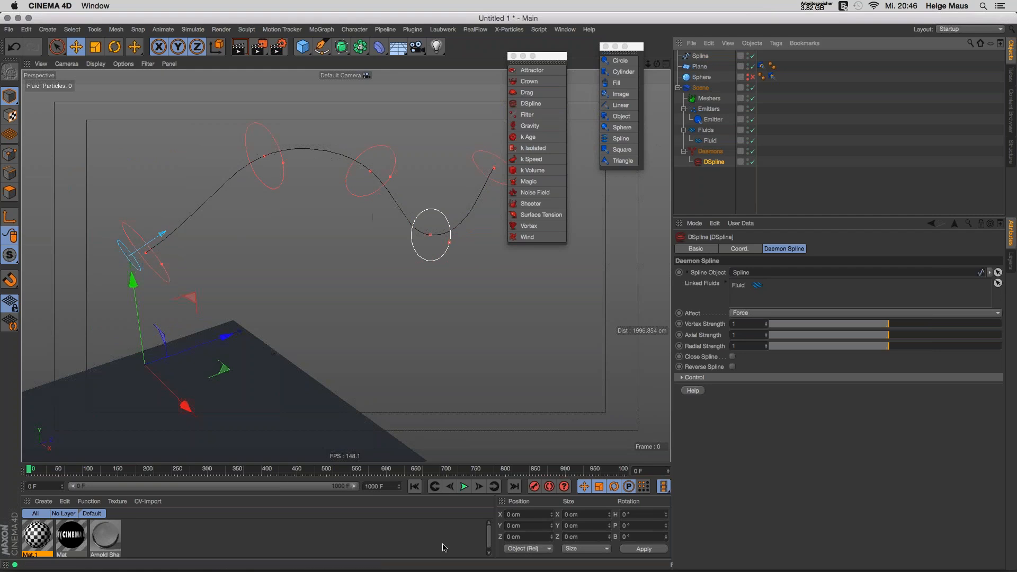
{"action": "left_click", "coordinate": [464, 486]}
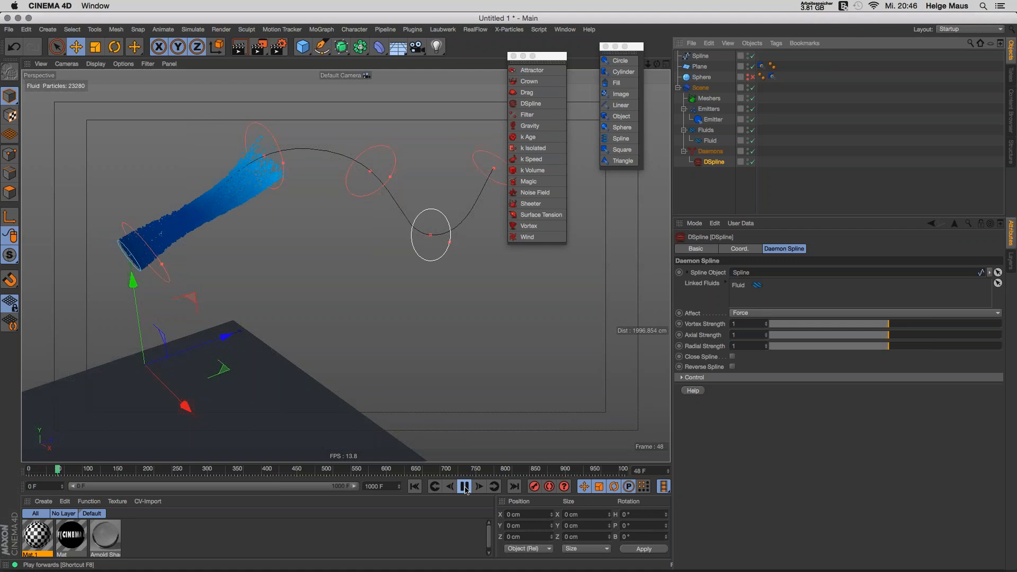
{"action": "left_click", "coordinate": [465, 486]}
{"action": "left_click_drag", "start_coordinate": [371, 205], "coordinate": [326, 216], "text": "alt"}
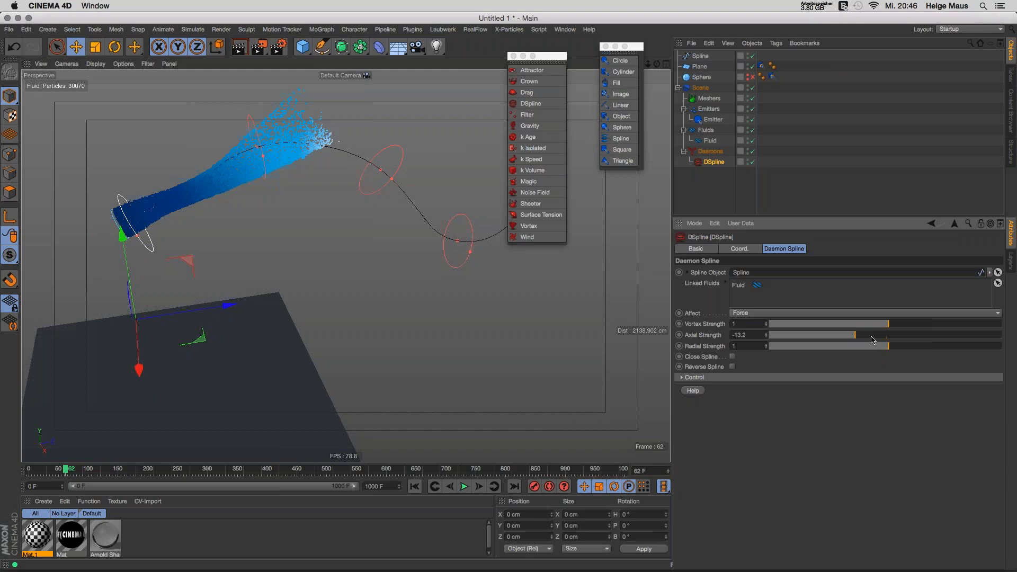
{"action": "left_click_drag", "start_coordinate": [748, 336], "coordinate": [649, 338]}
Step: Replay to frame 29 and slide an upper control ring along the curve toward the emitter
{"action": "left_click", "coordinate": [414, 486]}
{"action": "left_click", "coordinate": [465, 488]}
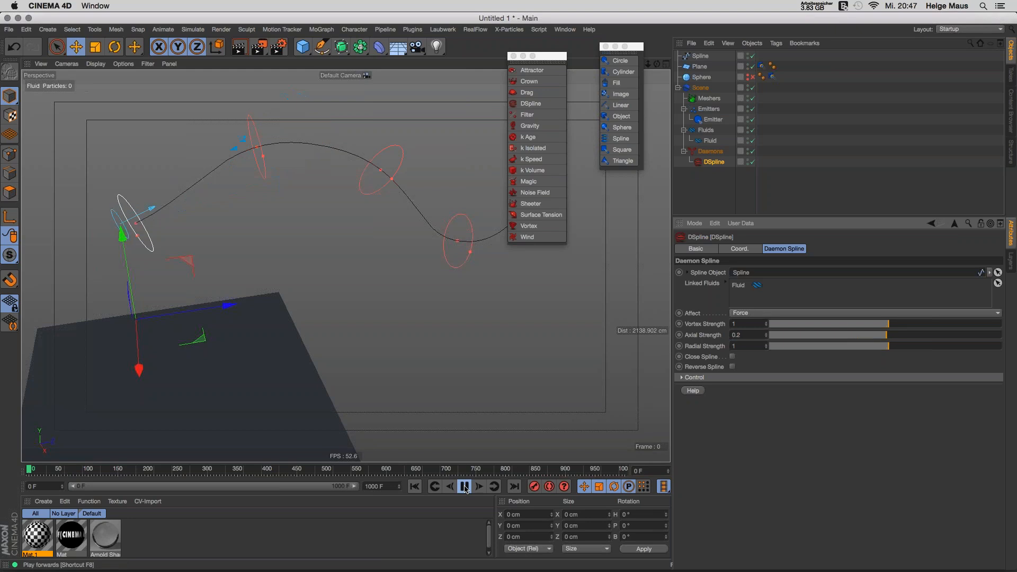
{"action": "left_click", "coordinate": [465, 488]}
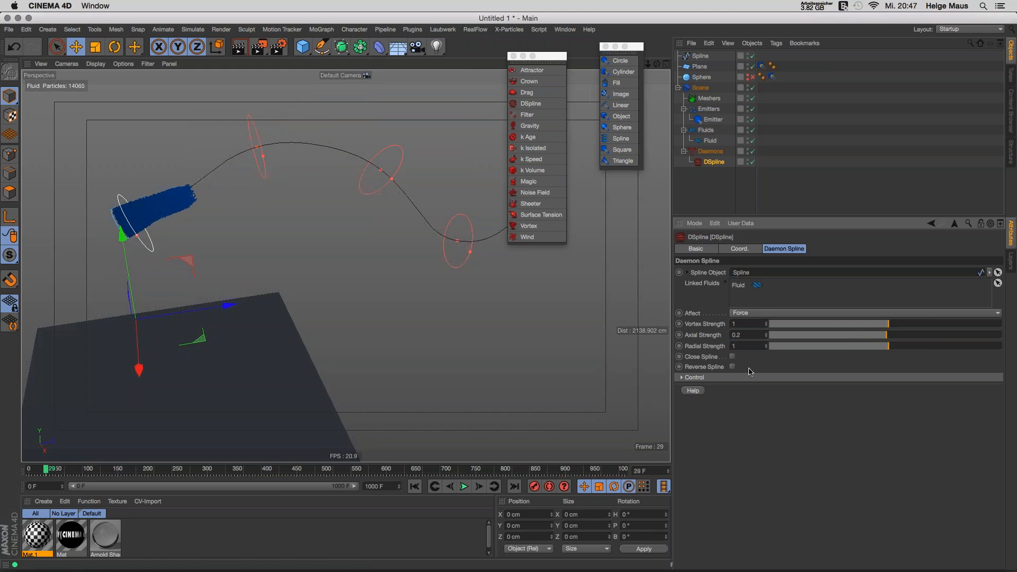
{"action": "left_click", "coordinate": [258, 127]}
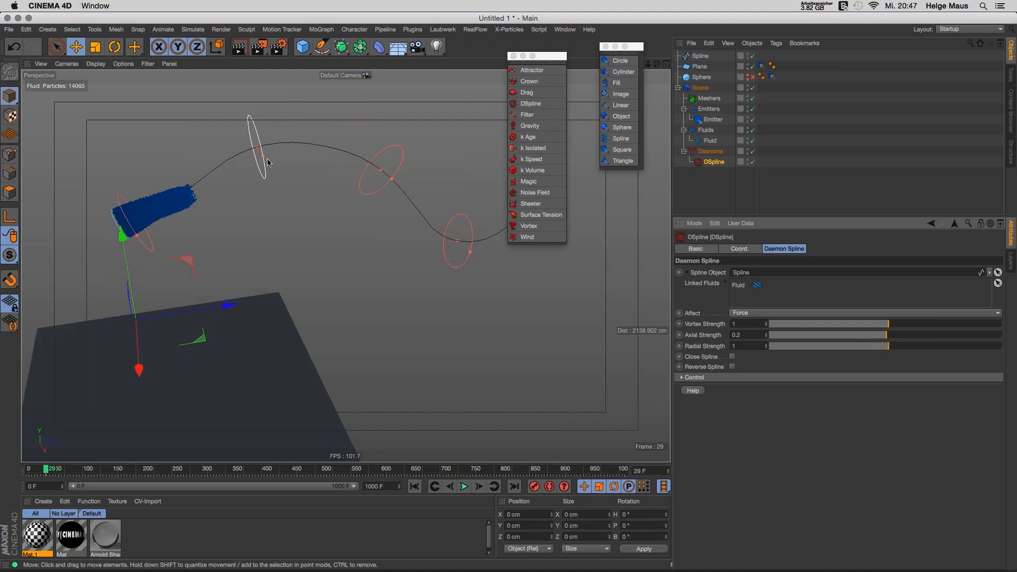
{"action": "left_click_drag", "start_coordinate": [267, 161], "coordinate": [227, 166]}
{"action": "left_click", "coordinate": [135, 222]}
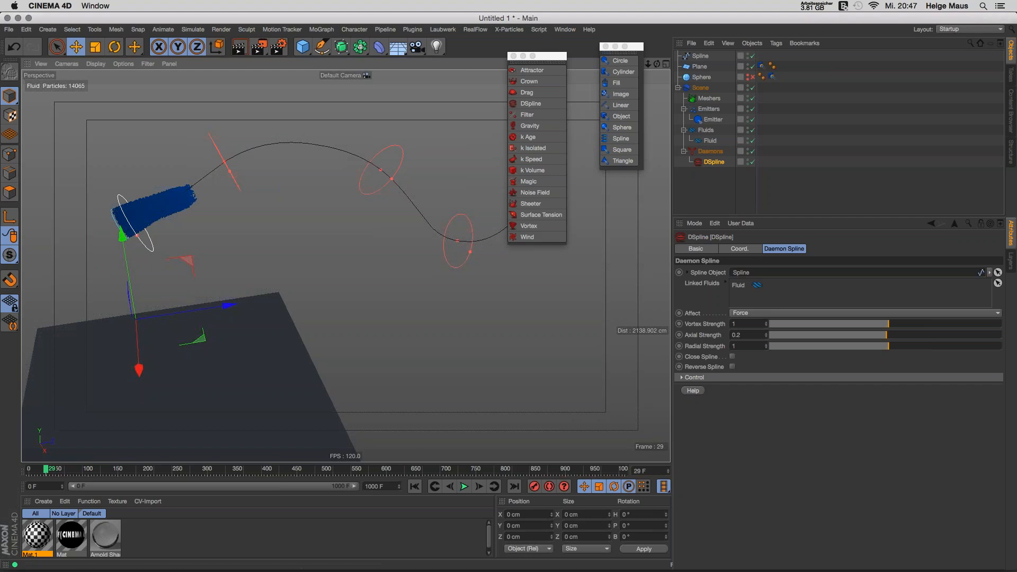
Step: Add a new control ring in the Control settings and replay with vortex strength 1.6
{"action": "left_click", "coordinate": [694, 378]}
{"action": "left_click", "coordinate": [724, 388]}
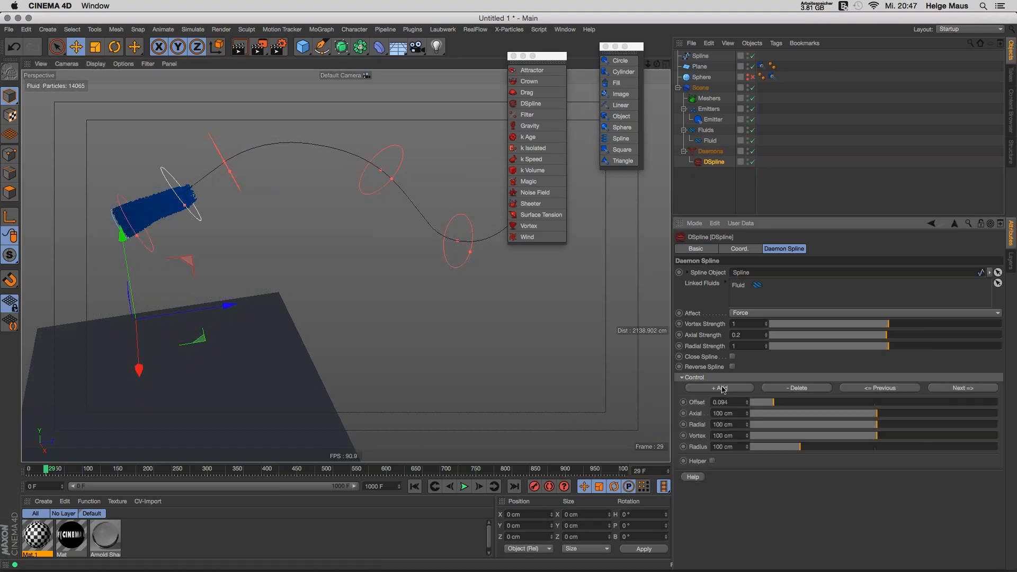
{"action": "left_click", "coordinate": [449, 486]}
{"action": "left_click", "coordinate": [464, 486]}
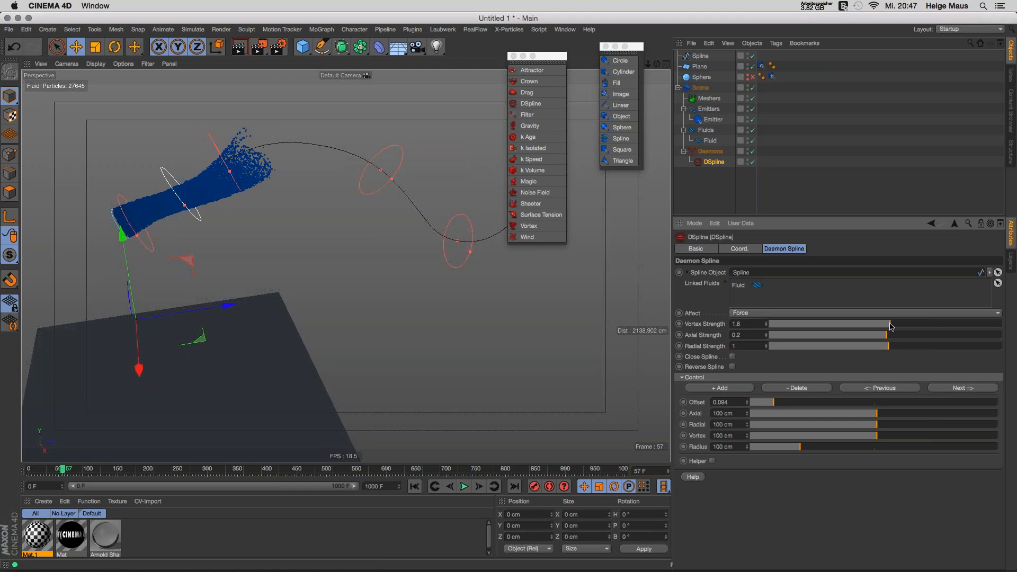
{"action": "left_click", "coordinate": [414, 486]}
{"action": "left_click", "coordinate": [464, 486]}
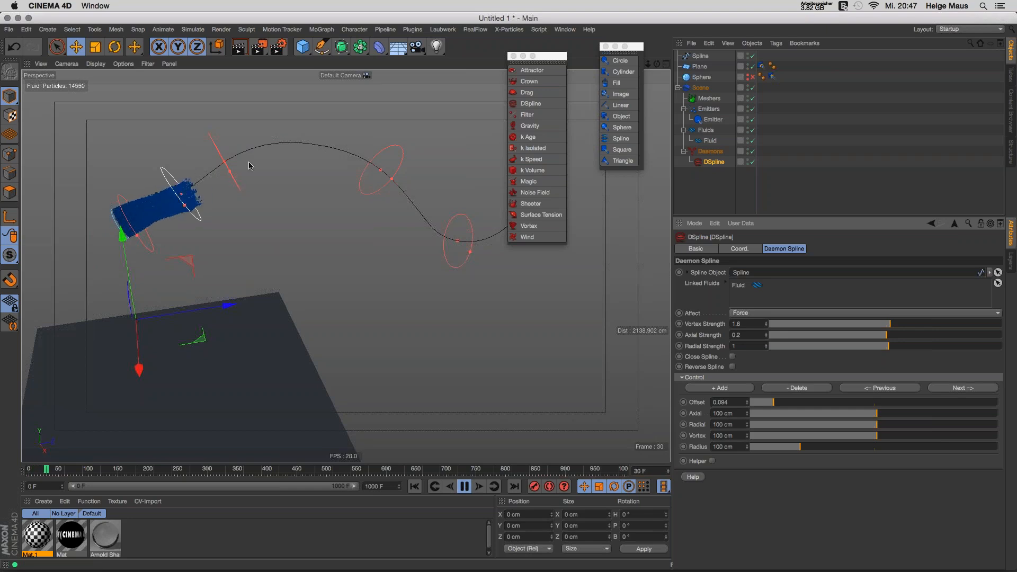
Step: Stop playback at frame 78 and delete the DSpline daemon
{"action": "left_click_drag", "start_coordinate": [206, 190], "coordinate": [239, 222], "text": "alt"}
{"action": "left_click", "coordinate": [464, 486]}
{"action": "left_click", "coordinate": [715, 166]}
{"action": "key", "text": "Delete"}
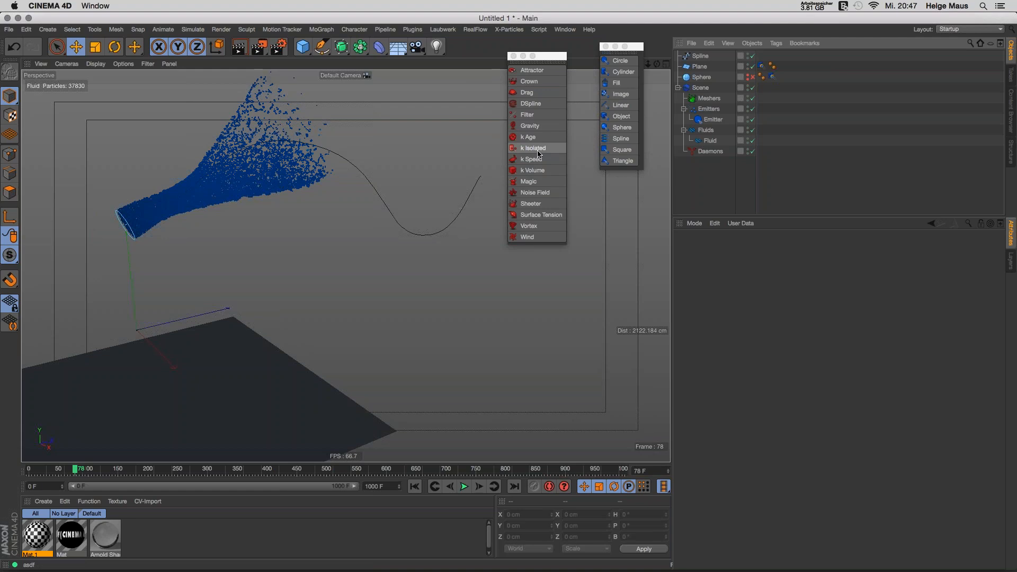
Step: Replay the fluid without the spline daemon, then delete the Spline curve
{"action": "scroll", "coordinate": [266, 151], "scroll_direction": "down", "scroll_amount": 4}
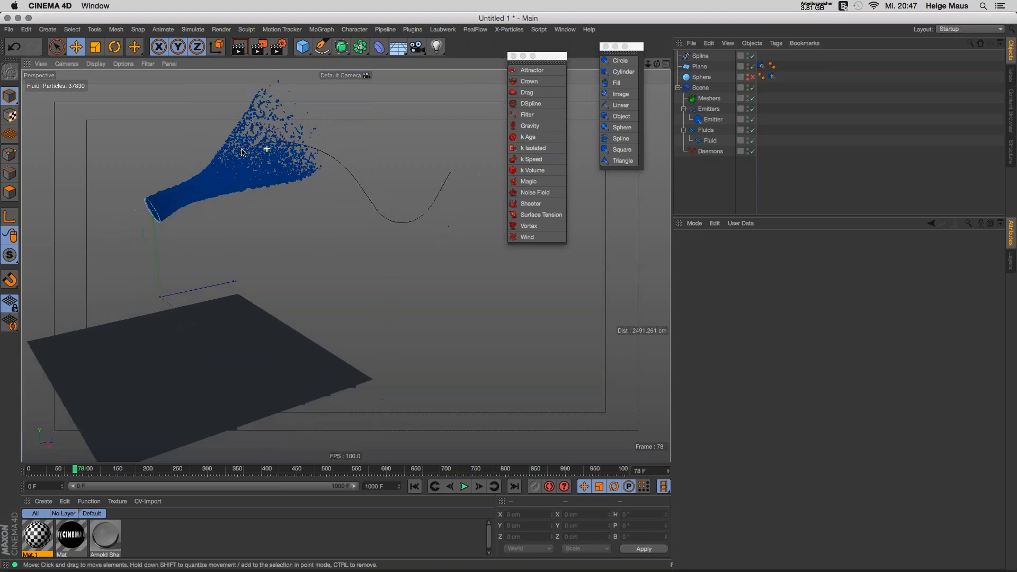
{"action": "middle_click_drag", "start_coordinate": [272, 156], "coordinate": [315, 212], "text": "alt"}
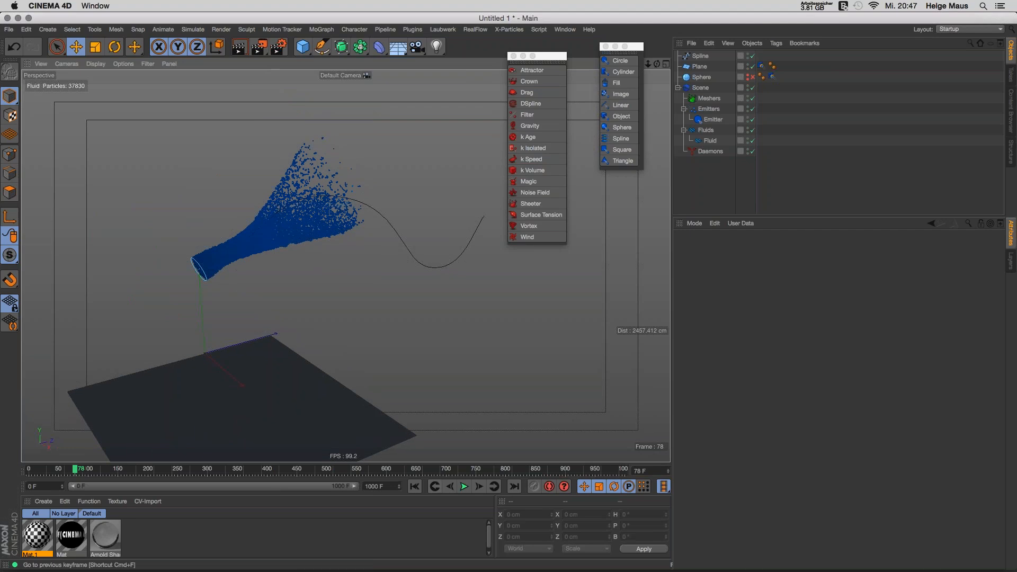
{"action": "left_click", "coordinate": [416, 486]}
{"action": "left_click", "coordinate": [464, 486]}
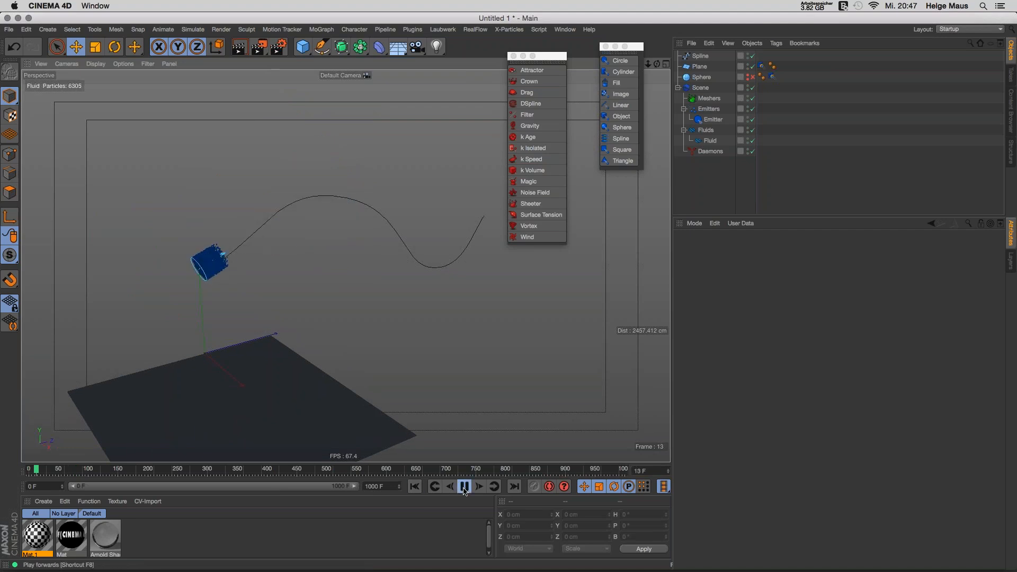
{"action": "left_click", "coordinate": [464, 487]}
{"action": "left_click", "coordinate": [700, 56]}
{"action": "key", "text": "Delete"}
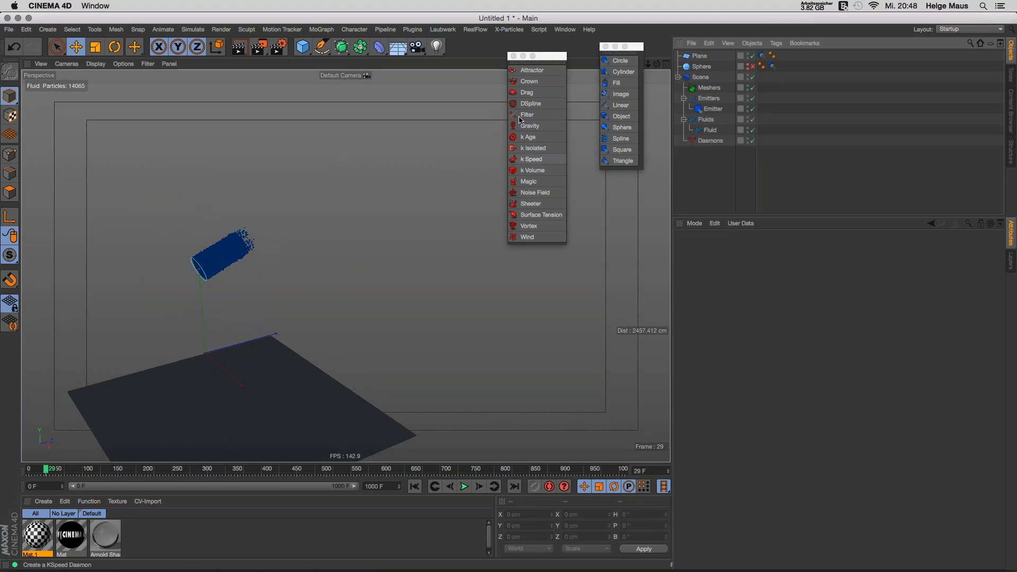
Step: Add a Gravity daemon so fluid pools on the plane by frame 56, then add a k Age daemon
{"action": "left_click", "coordinate": [530, 125]}
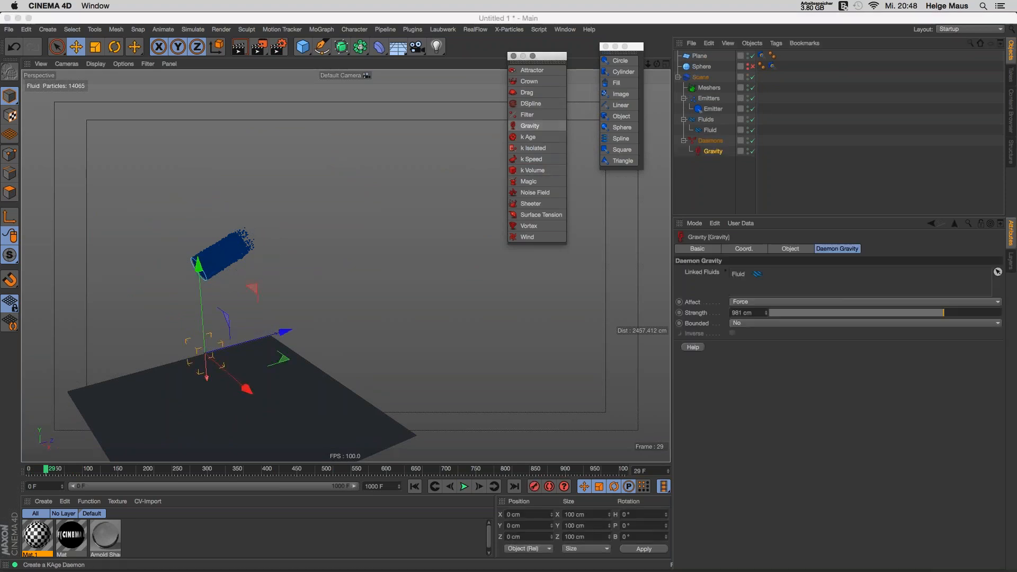
{"action": "left_click", "coordinate": [426, 490]}
{"action": "left_click", "coordinate": [463, 486]}
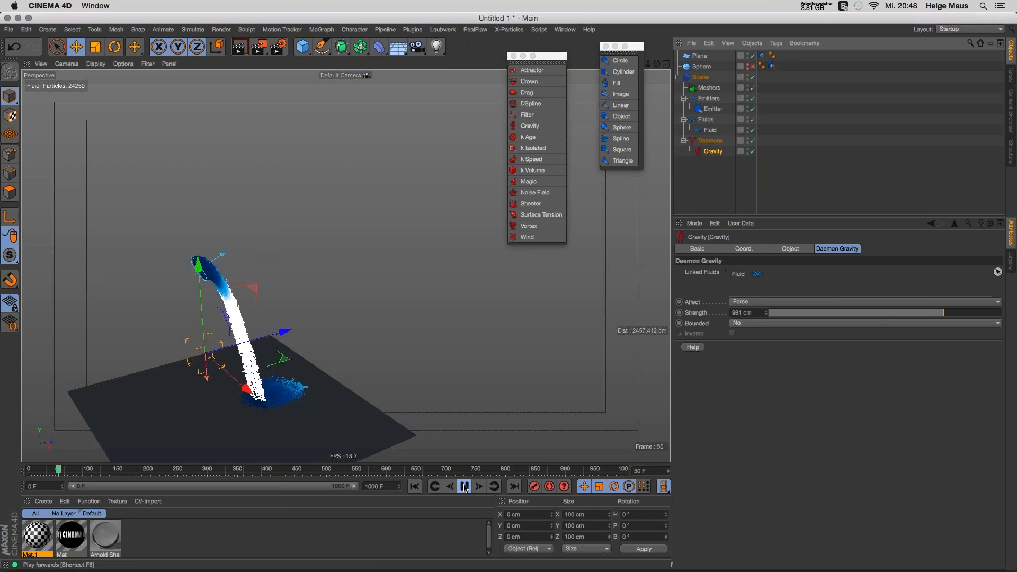
{"action": "left_click", "coordinate": [463, 488]}
{"action": "left_click_drag", "start_coordinate": [286, 390], "coordinate": [241, 414], "text": "alt"}
{"action": "middle_click_drag", "start_coordinate": [298, 360], "coordinate": [346, 267], "text": "alt"}
{"action": "left_click_drag", "start_coordinate": [346, 267], "coordinate": [349, 347], "text": "alt"}
{"action": "right_click_drag", "start_coordinate": [341, 337], "coordinate": [365, 335], "text": "alt"}
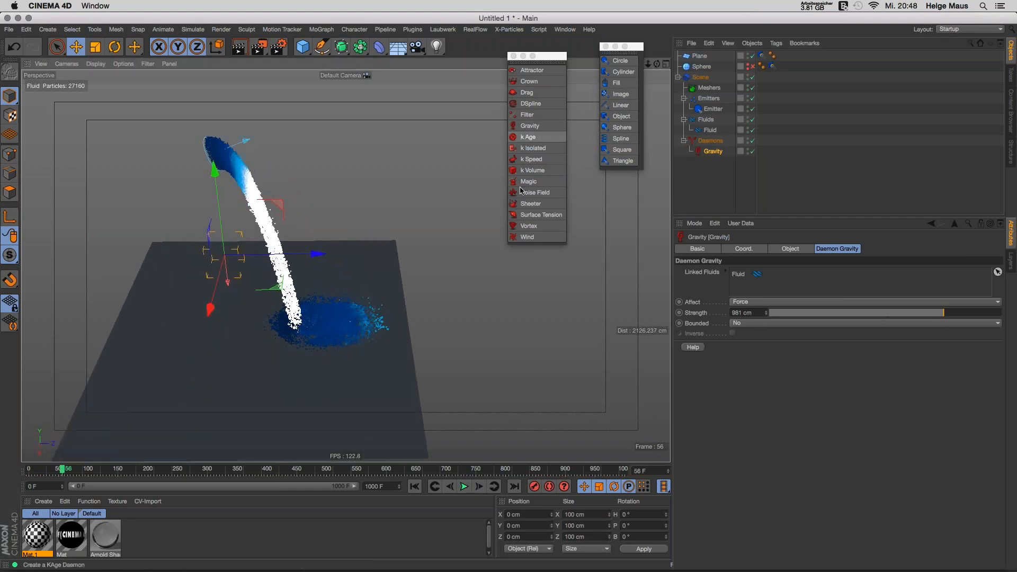
{"action": "left_click", "coordinate": [526, 138]}
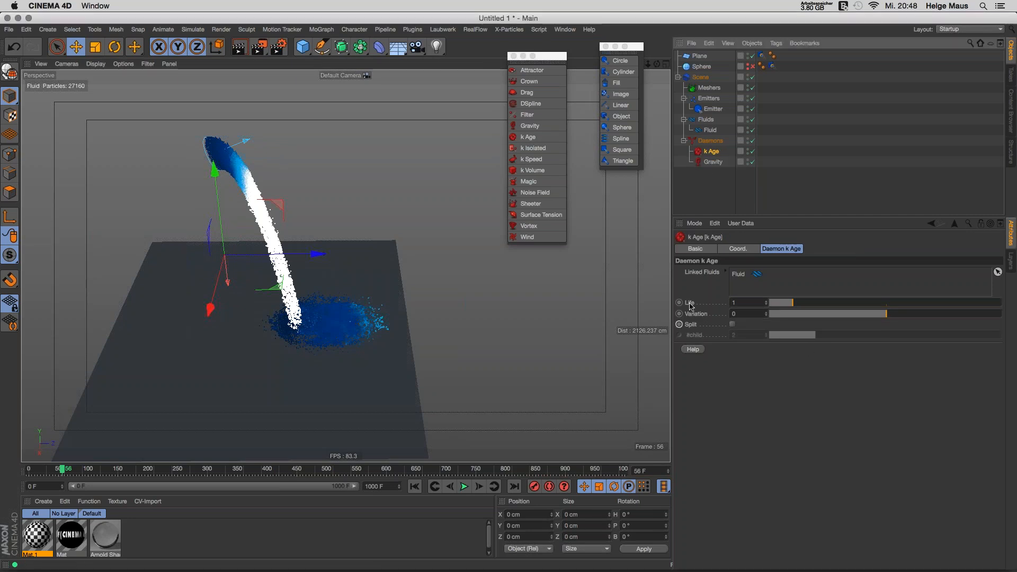
Step: Set the k Age Life to 2, replay the fluid to frame 81, then delete the k Age daemon
{"action": "left_click", "coordinate": [734, 302]}
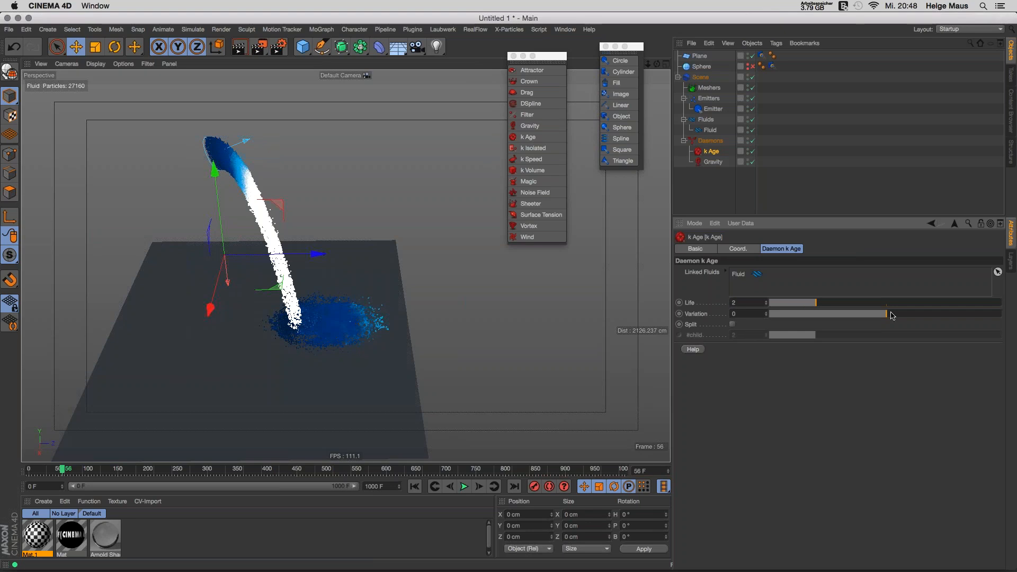
{"action": "left_click", "coordinate": [415, 486]}
{"action": "left_click", "coordinate": [463, 486]}
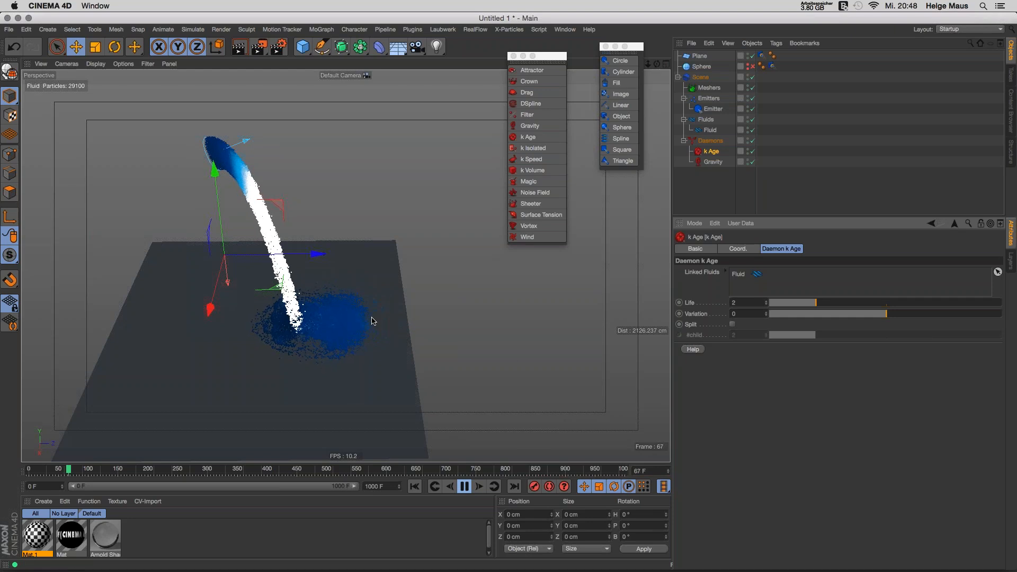
{"action": "left_click", "coordinate": [465, 487]}
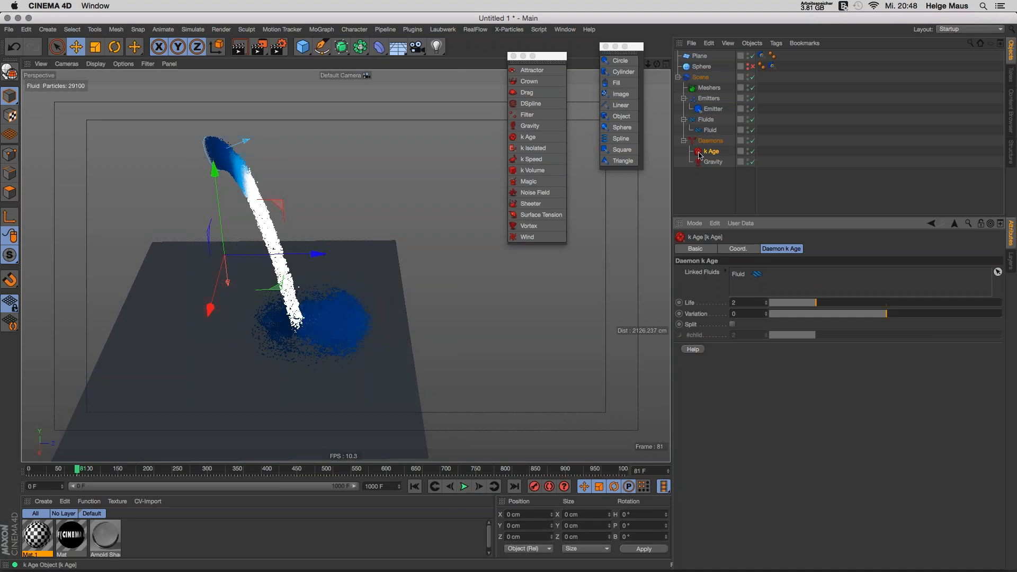
{"action": "left_click", "coordinate": [699, 155]}
{"action": "key", "text": "Delete"}
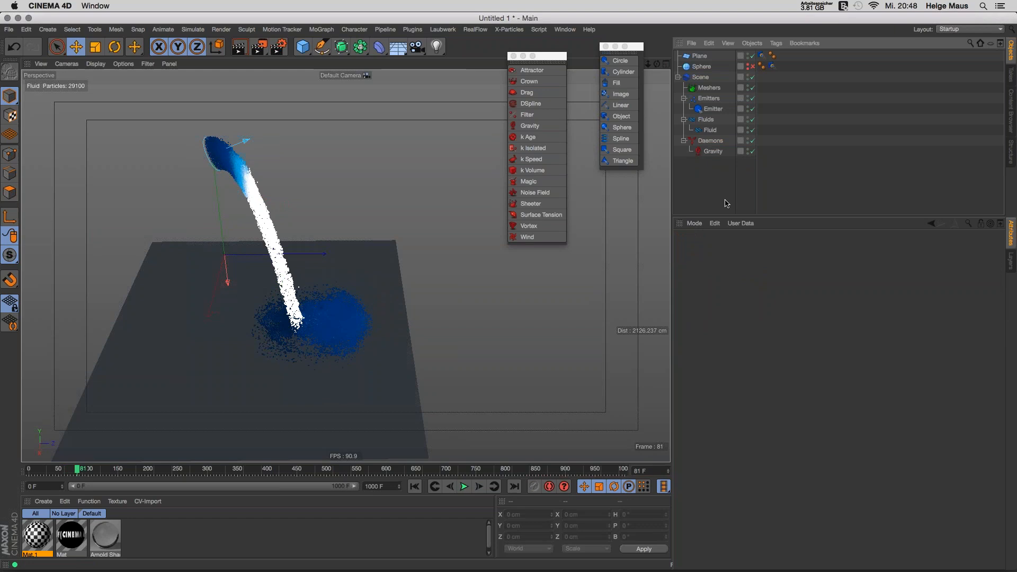
Step: Add a k Volume daemon and size and position its box down onto the plane
{"action": "left_click", "coordinate": [533, 170]}
{"action": "left_click_drag", "start_coordinate": [241, 254], "coordinate": [199, 162]}
{"action": "left_click_drag", "start_coordinate": [318, 254], "coordinate": [348, 253]}
{"action": "left_click_drag", "start_coordinate": [311, 334], "coordinate": [312, 301], "text": "alt"}
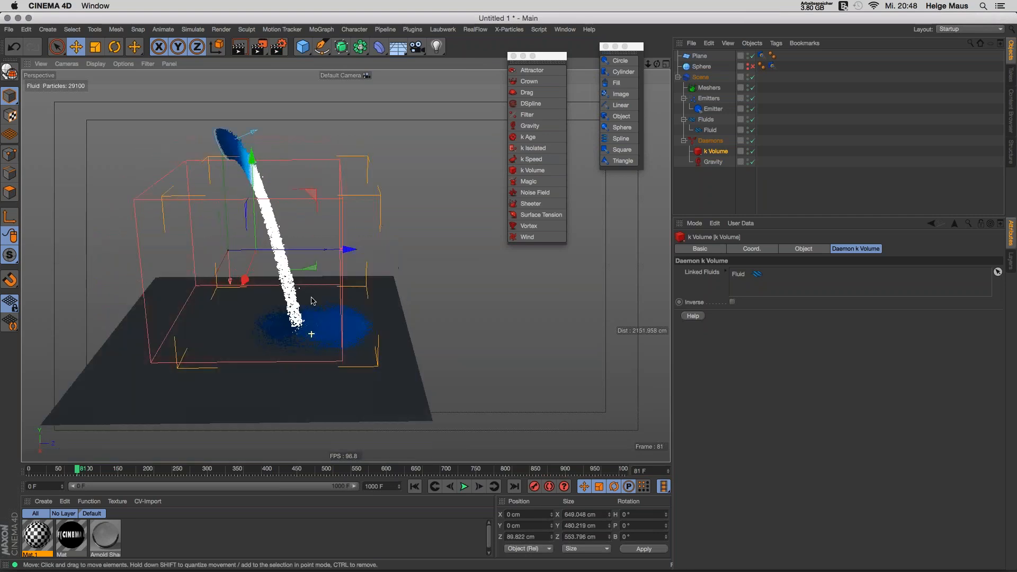
{"action": "left_click_drag", "start_coordinate": [252, 159], "coordinate": [254, 183]}
Step: Lower the emitter inside the k Volume box and replay the simulation
{"action": "left_click", "coordinate": [414, 486]}
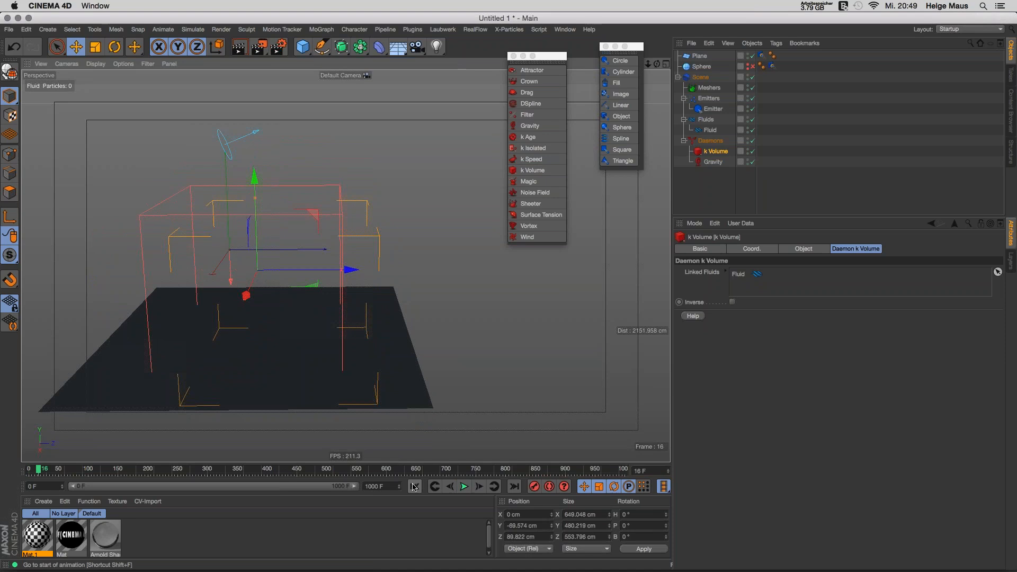
{"action": "left_click", "coordinate": [713, 110]}
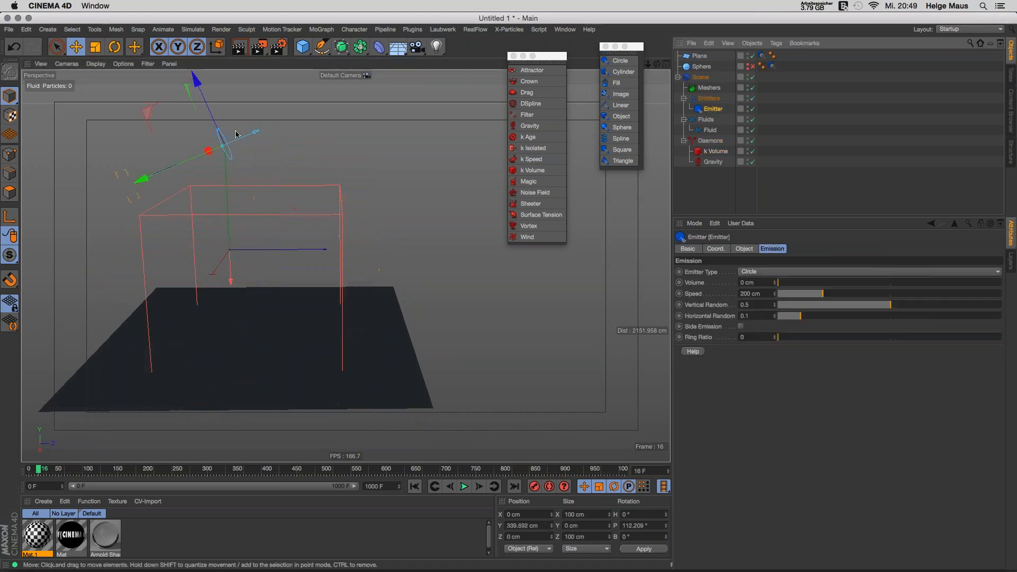
{"action": "left_click_drag", "start_coordinate": [196, 97], "coordinate": [173, 173]}
{"action": "left_click", "coordinate": [464, 486]}
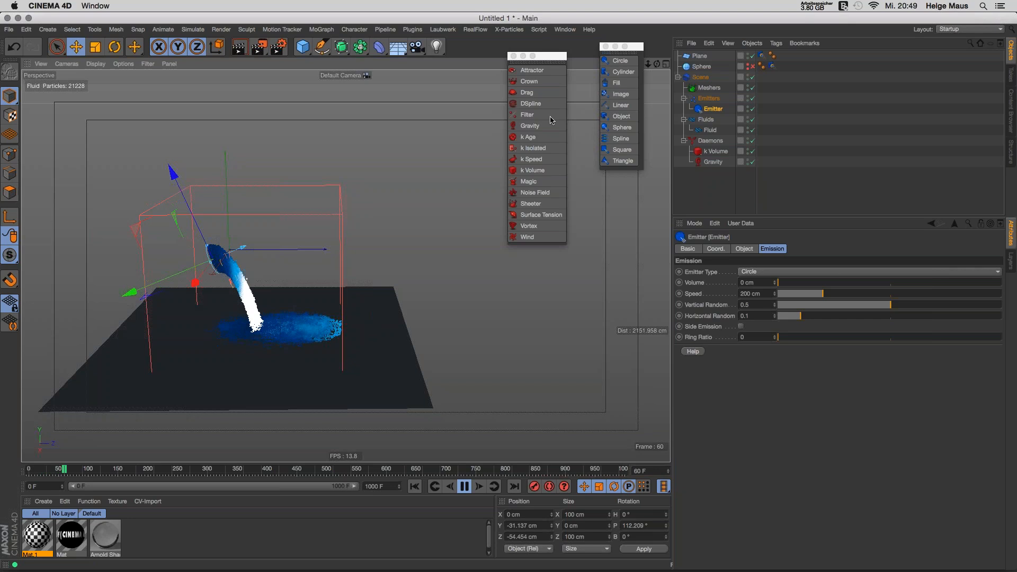
Step: Delete the k Volume daemon, rewind to frame 0, and delete the Gravity daemon
{"action": "left_click", "coordinate": [714, 151]}
{"action": "key", "text": "Delete"}
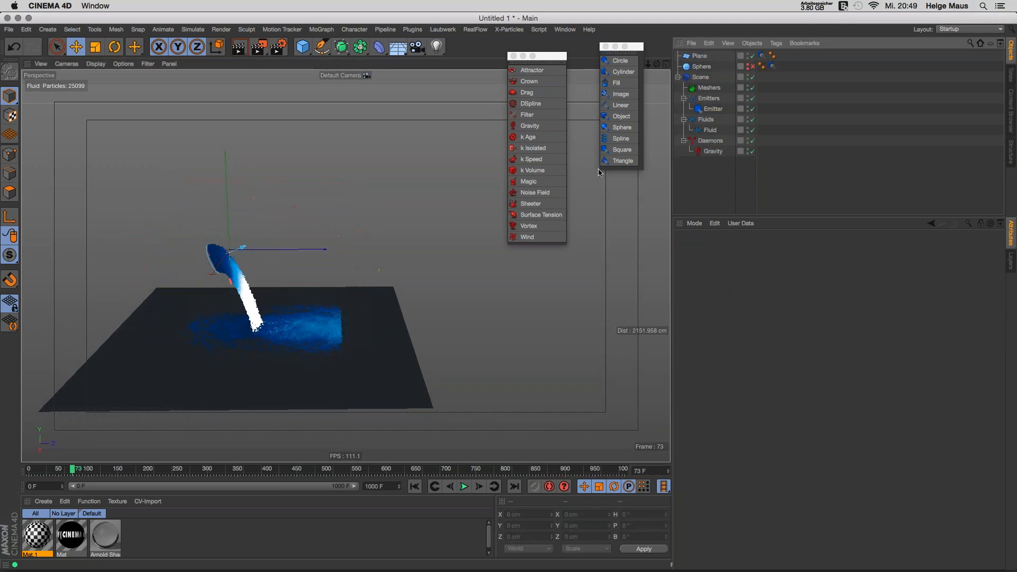
{"action": "left_click", "coordinate": [415, 486]}
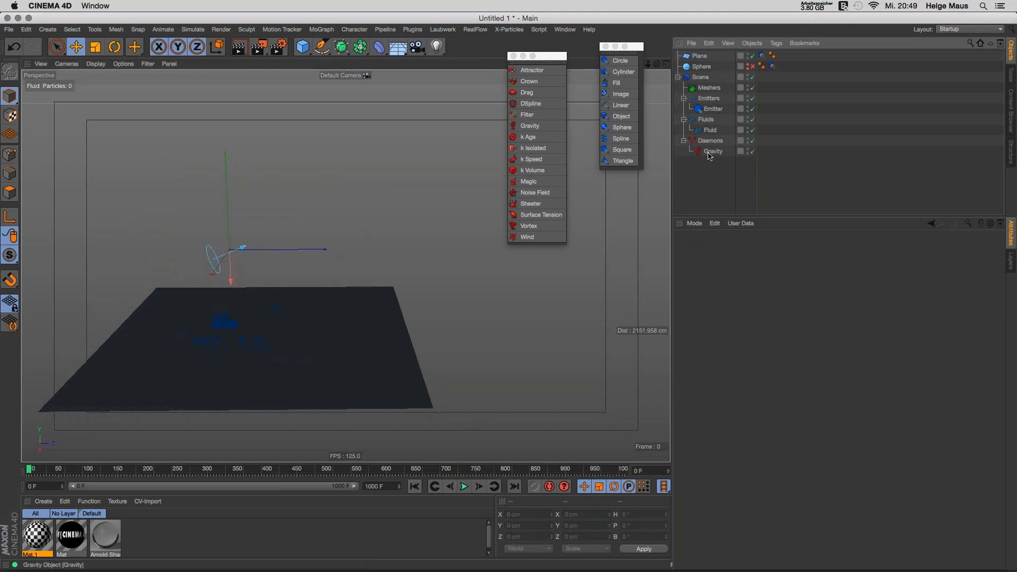
{"action": "key", "text": "Delete"}
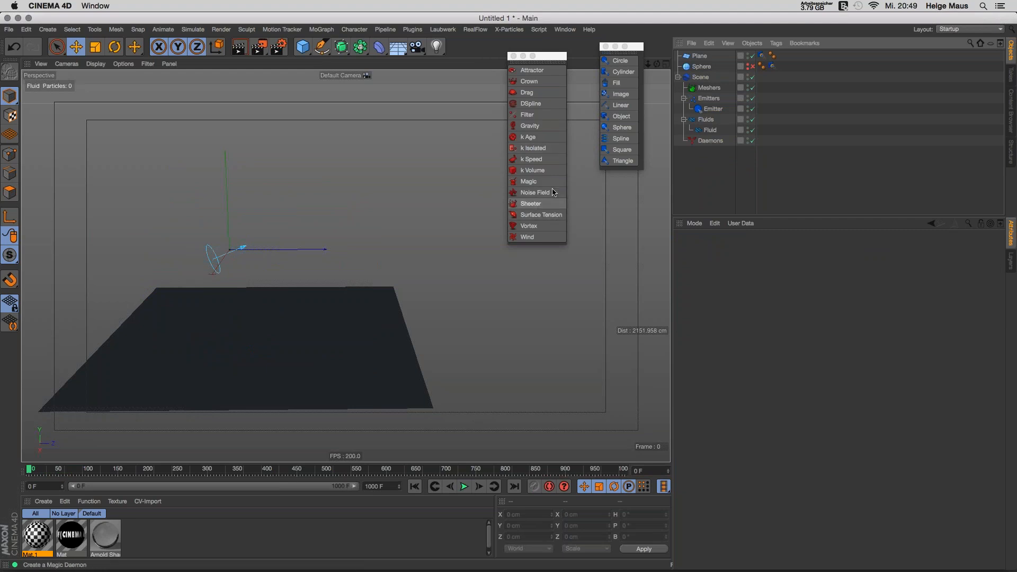
Step: Add a Platonic solid and move it back along Z and up along Y
{"action": "left_click", "coordinate": [308, 50]}
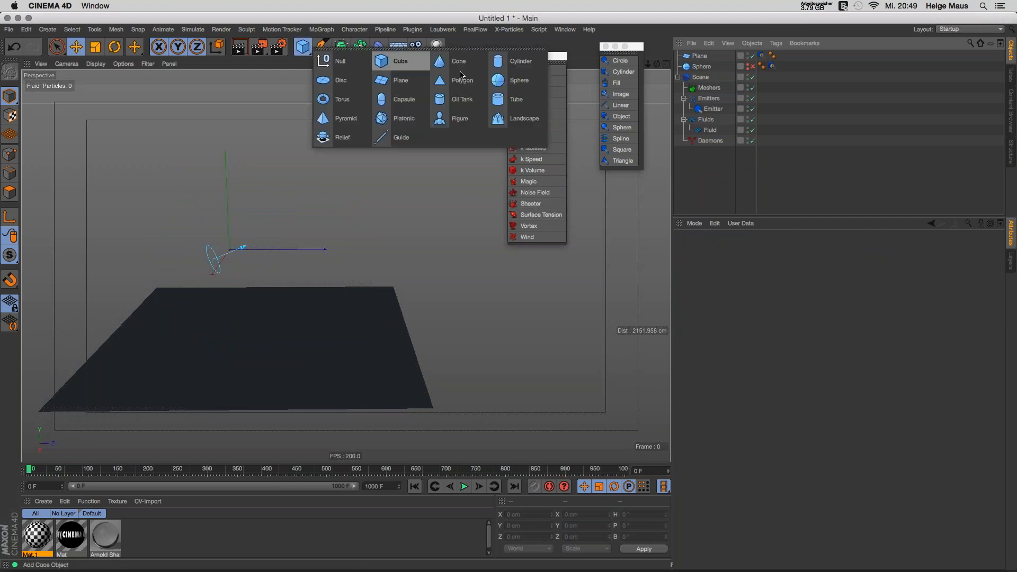
{"action": "left_click", "coordinate": [391, 118]}
{"action": "left_click_drag", "start_coordinate": [321, 250], "coordinate": [513, 245]}
{"action": "left_click_drag", "start_coordinate": [424, 150], "coordinate": [442, 59]}
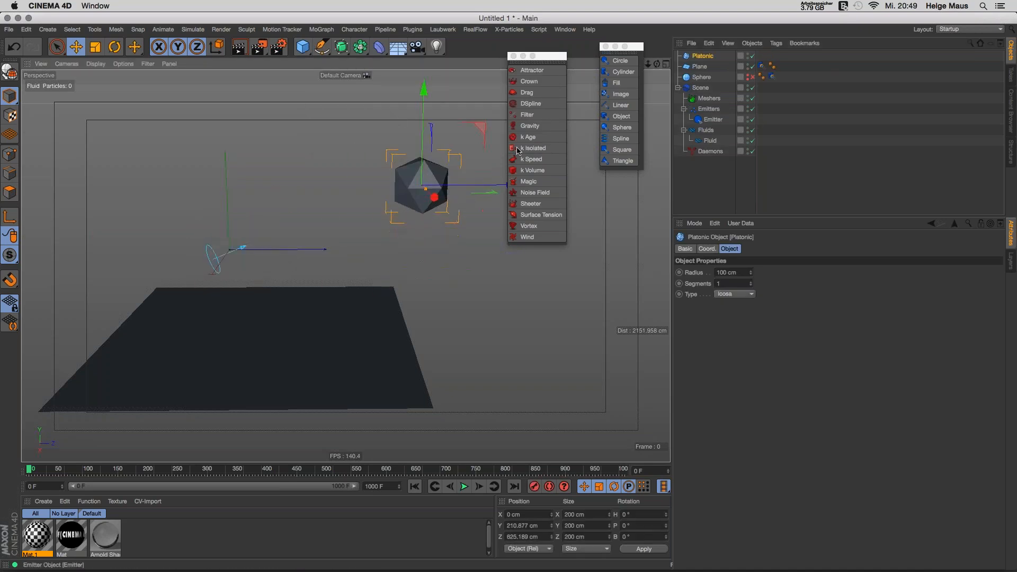
Step: Add a Magic daemon targeting the Platonic and play until 38,800 particles at frame 80
{"action": "left_click", "coordinate": [532, 182]}
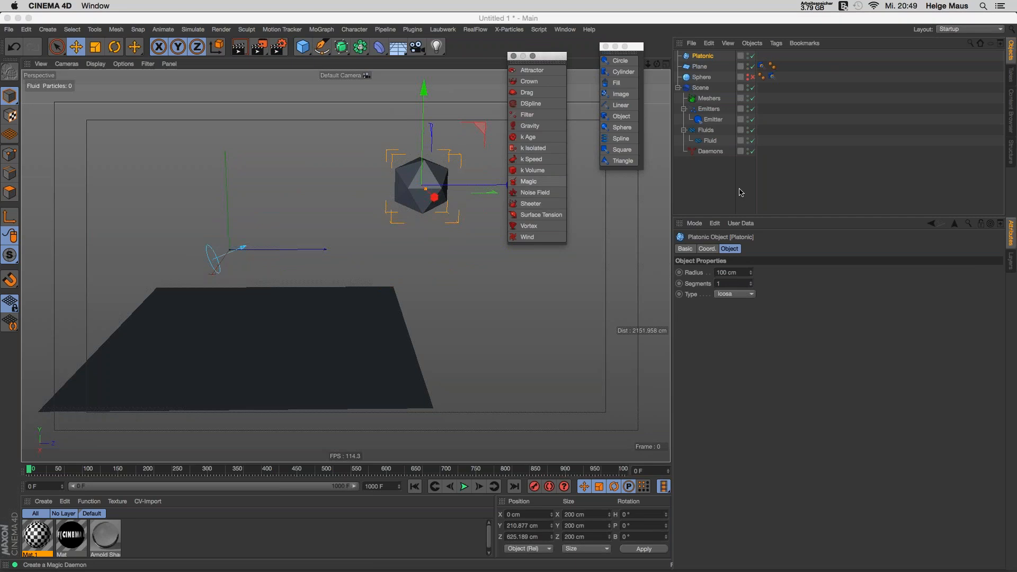
{"action": "left_click_drag", "start_coordinate": [698, 57], "coordinate": [773, 274]}
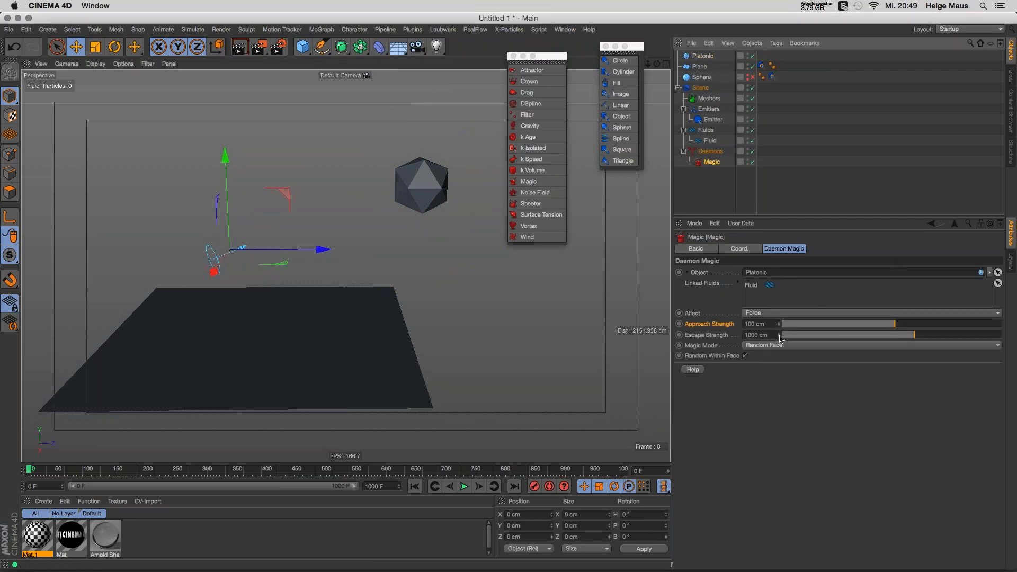
{"action": "left_click", "coordinate": [464, 486]}
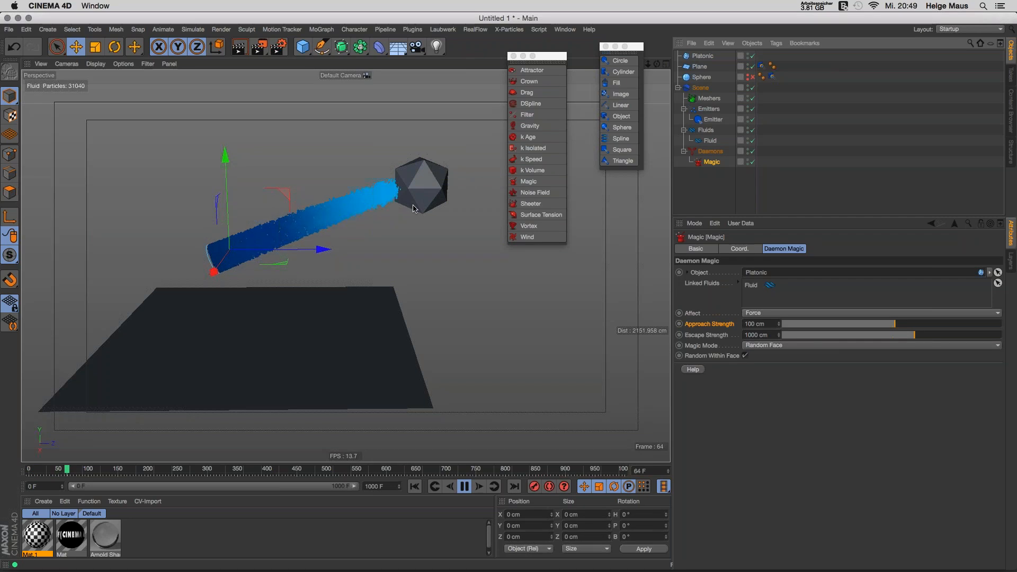
{"action": "left_click", "coordinate": [466, 485]}
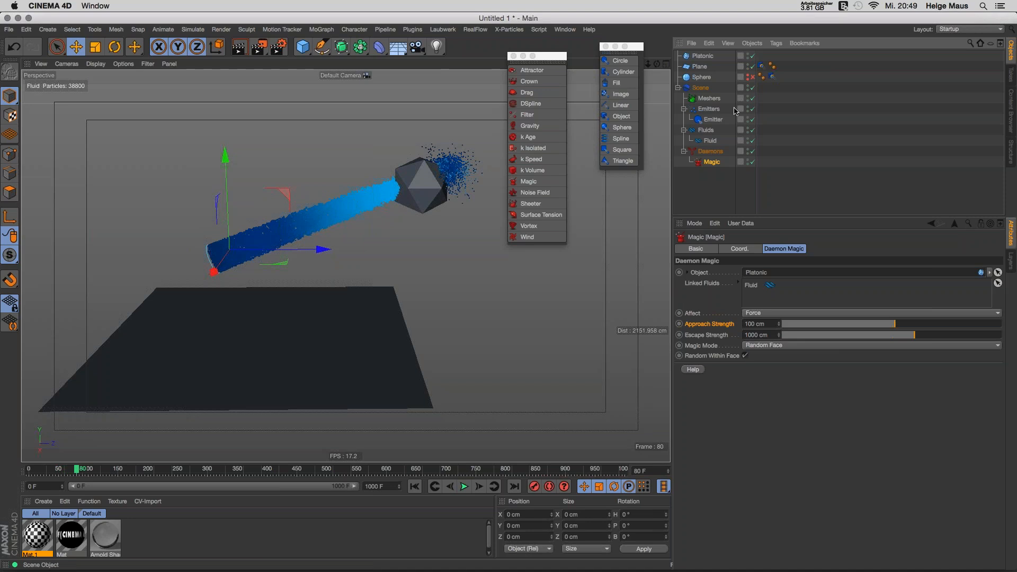
Step: Give the Platonic a RealFlow Collider tag and replay the simulation from the start
{"action": "right_click", "coordinate": [704, 59]}
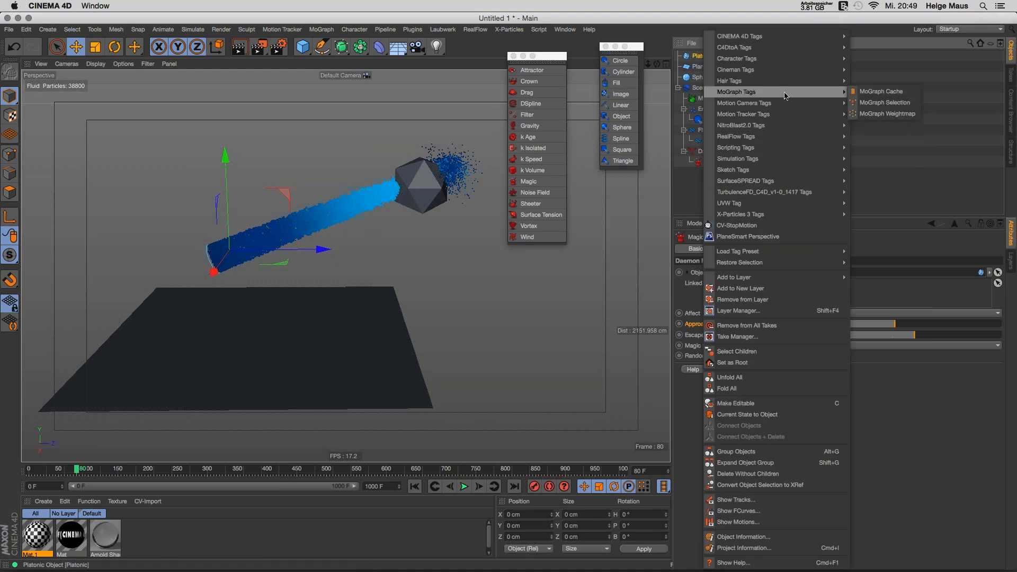
{"action": "mouse_move", "coordinate": [788, 136]}
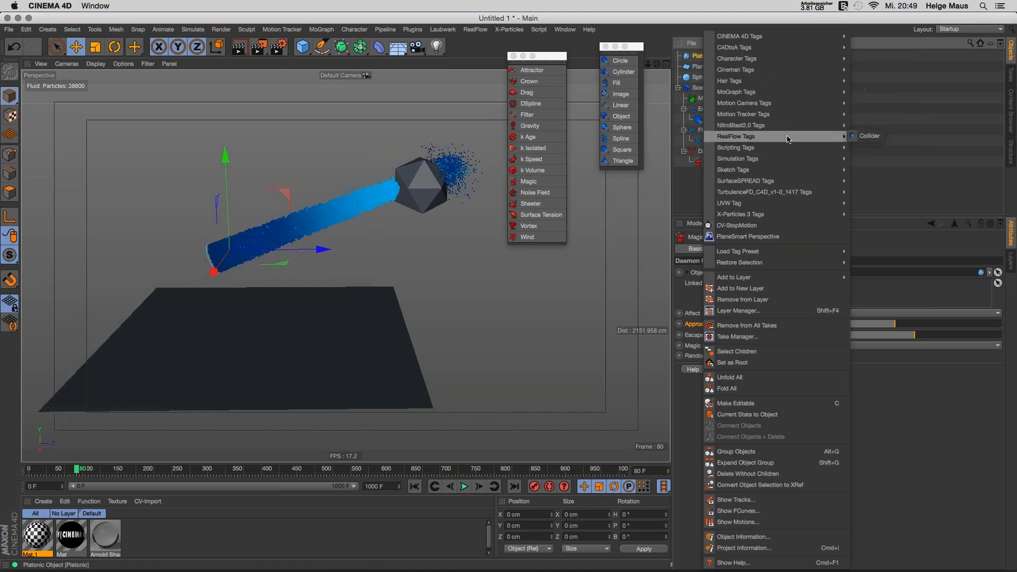
{"action": "left_click", "coordinate": [869, 136]}
{"action": "left_click", "coordinate": [415, 486]}
{"action": "left_click", "coordinate": [464, 486]}
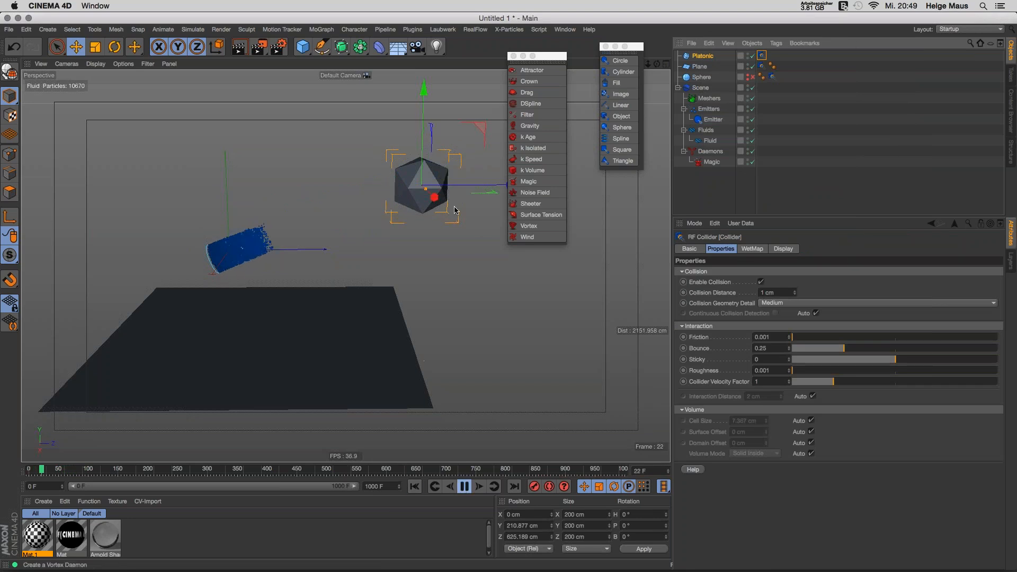
Step: Move the Platonic into the fluid stream's path, stopping playback at frame 88
{"action": "left_click", "coordinate": [691, 56]}
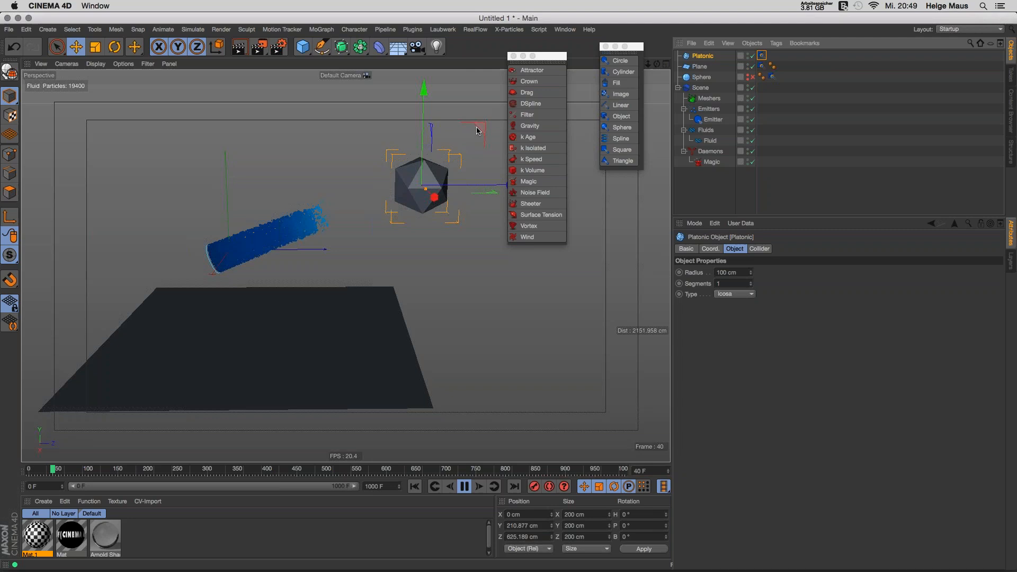
{"action": "left_click_drag", "start_coordinate": [479, 135], "coordinate": [339, 121]}
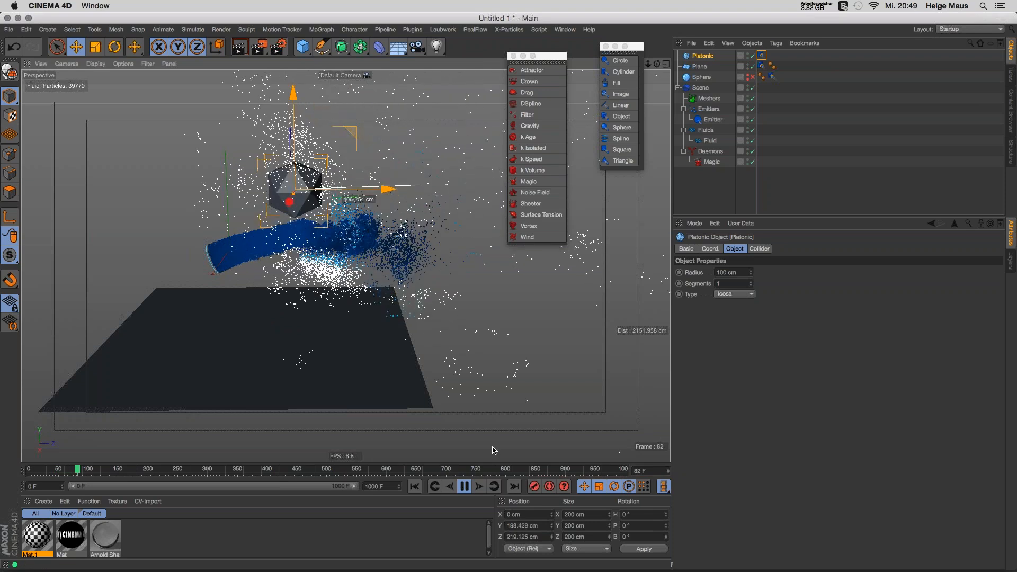
{"action": "left_click", "coordinate": [466, 486]}
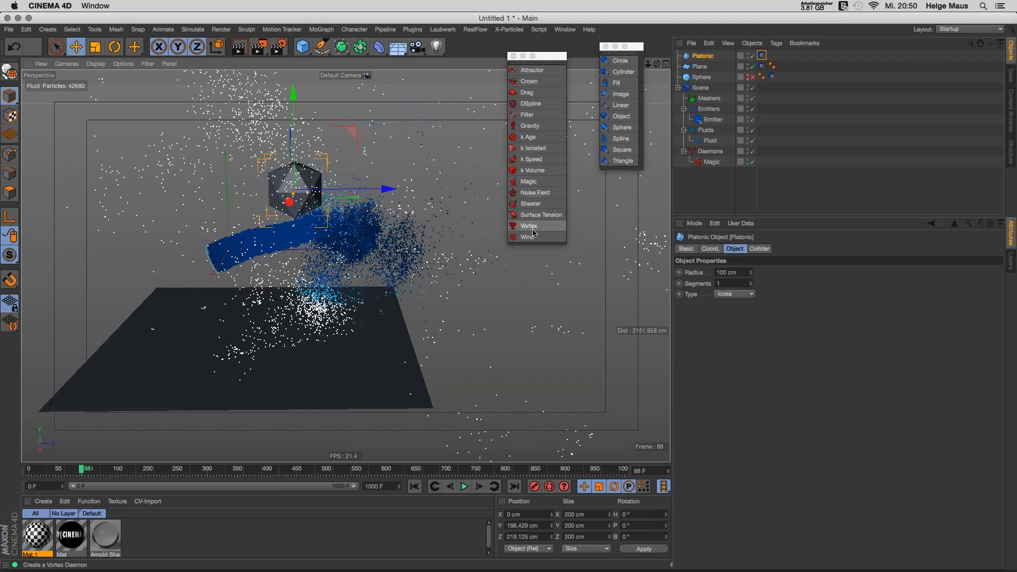
{"action": "left_click", "coordinate": [696, 204]}
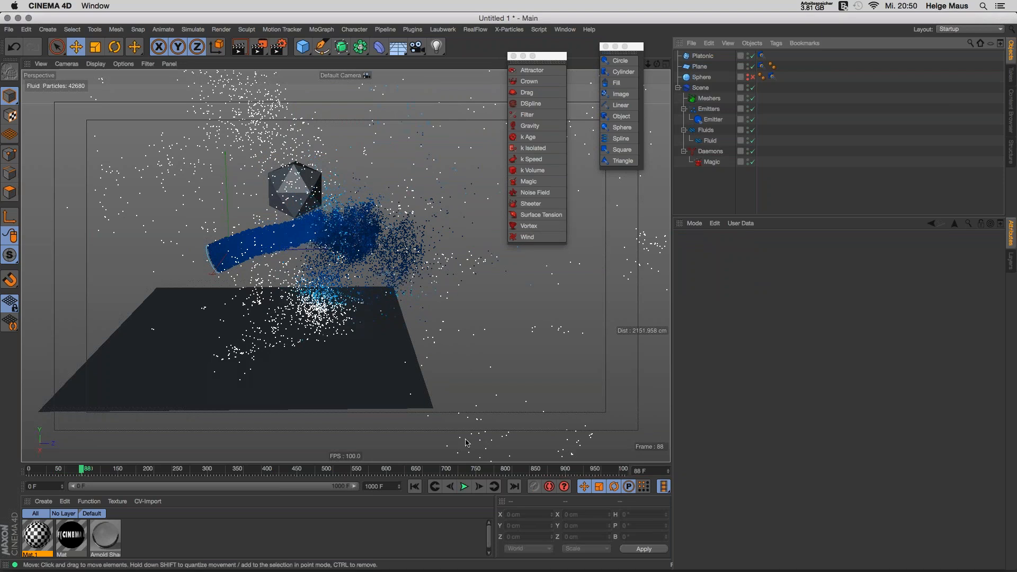
Step: Add a Gravity daemon again and replay the simulation with gravity
{"action": "left_click", "coordinate": [417, 488]}
{"action": "left_click", "coordinate": [464, 487]}
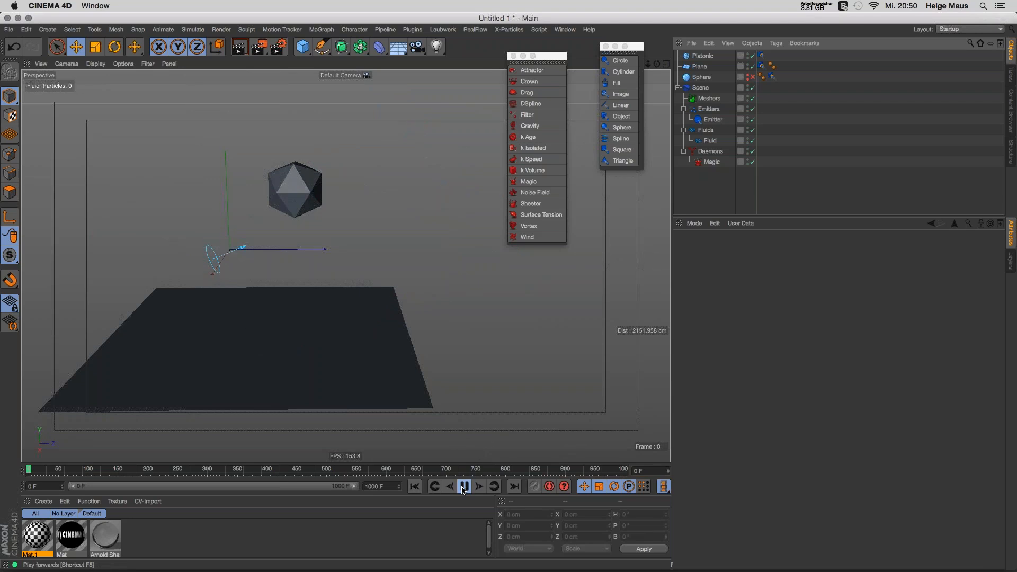
{"action": "left_click", "coordinate": [463, 486]}
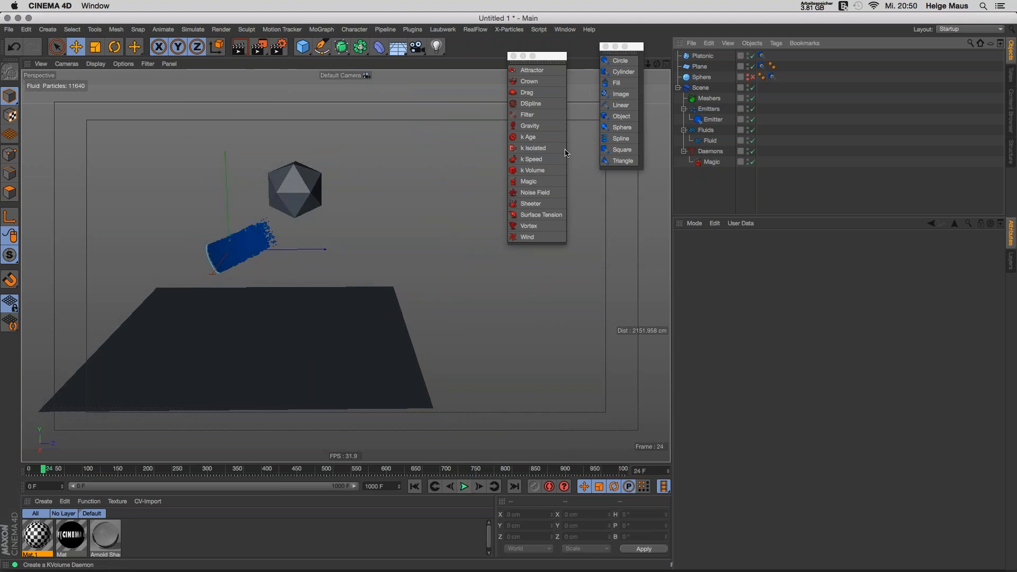
{"action": "left_click", "coordinate": [530, 125]}
{"action": "left_click", "coordinate": [415, 487]}
{"action": "left_click", "coordinate": [465, 486]}
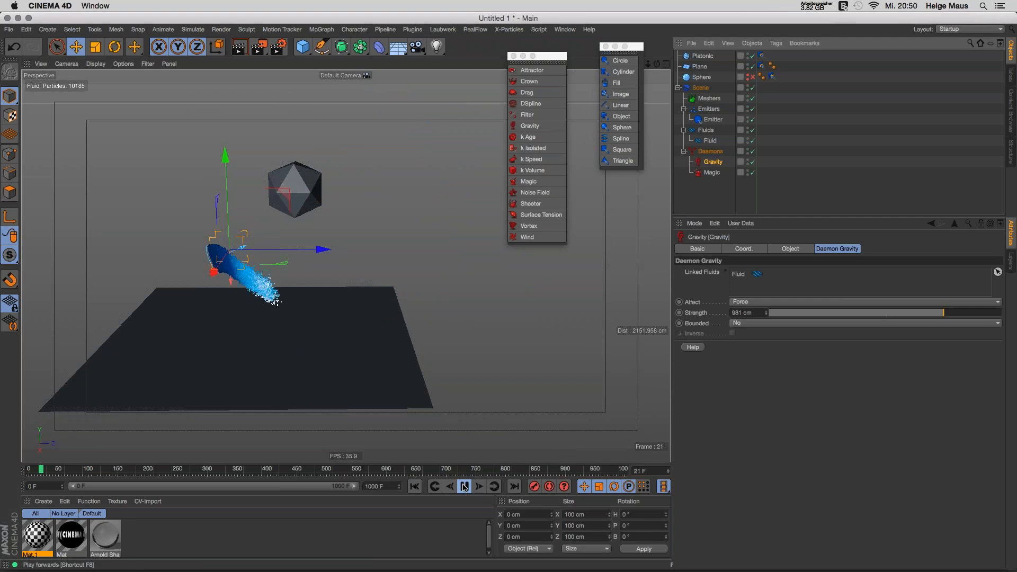
Step: Set the Fluid Resolution to 5 and replay to frame 58 with 12,934 particles
{"action": "left_click", "coordinate": [712, 115]}
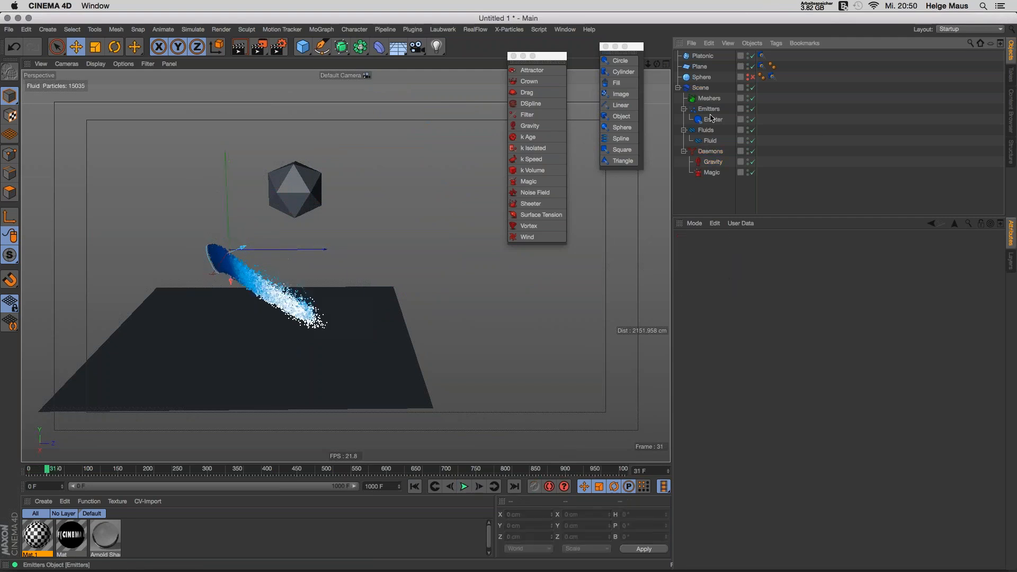
{"action": "left_click", "coordinate": [709, 140]}
{"action": "left_click", "coordinate": [744, 282]}
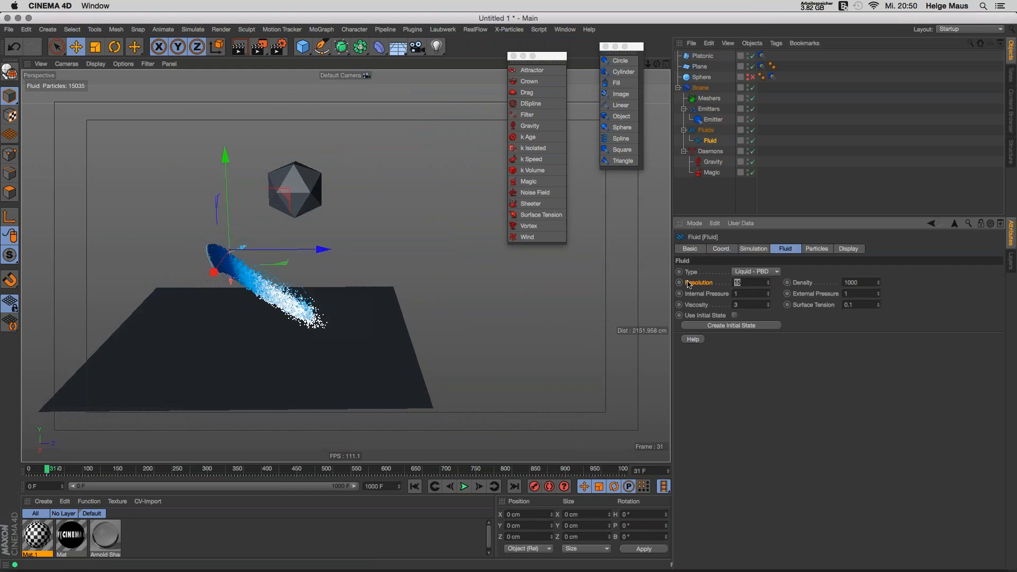
{"action": "type", "text": "5"}
{"action": "key", "text": "Return"}
{"action": "left_click", "coordinate": [464, 486]}
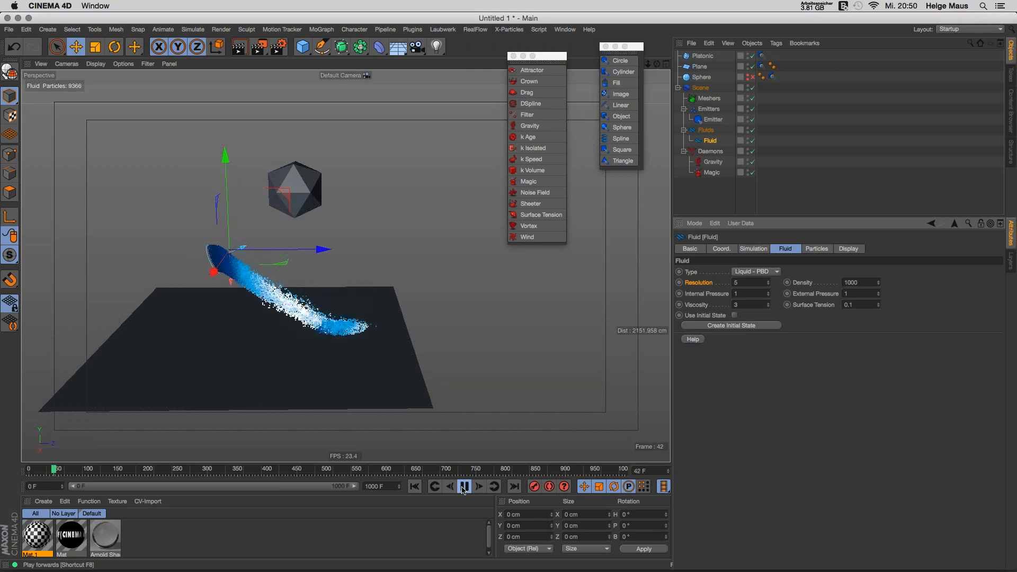
{"action": "left_click", "coordinate": [464, 489]}
Step: Orbit to look down on the plane, then select the Meshers group and the RealFlow menu
{"action": "left_click_drag", "start_coordinate": [409, 330], "coordinate": [334, 377], "text": "alt"}
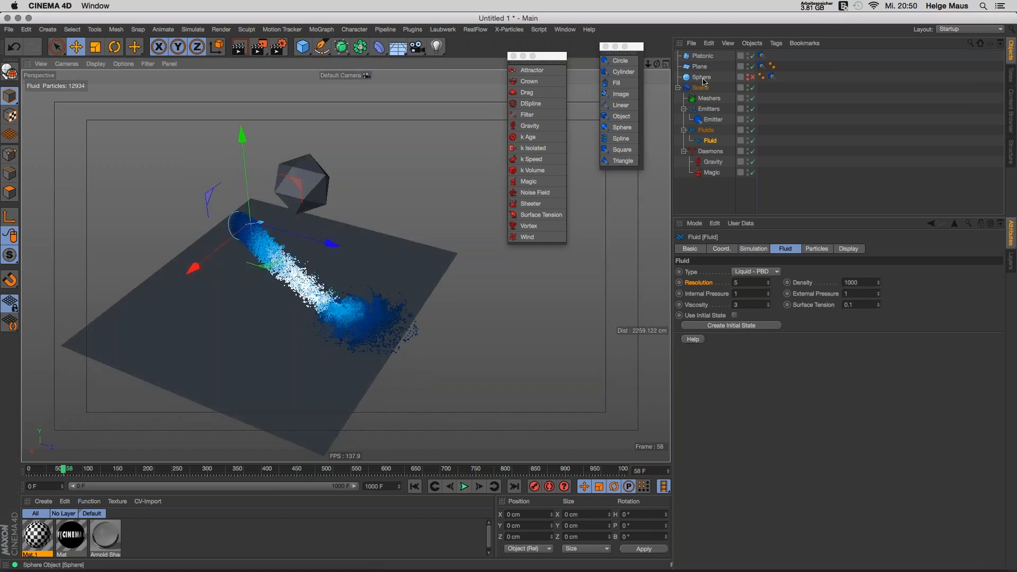
{"action": "left_click", "coordinate": [711, 101]}
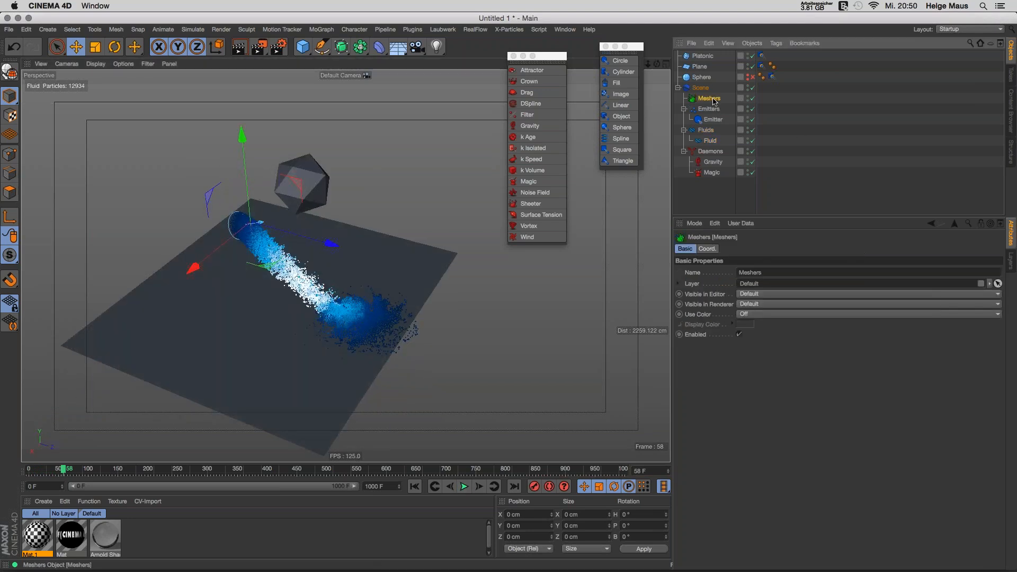
{"action": "left_click", "coordinate": [475, 30]}
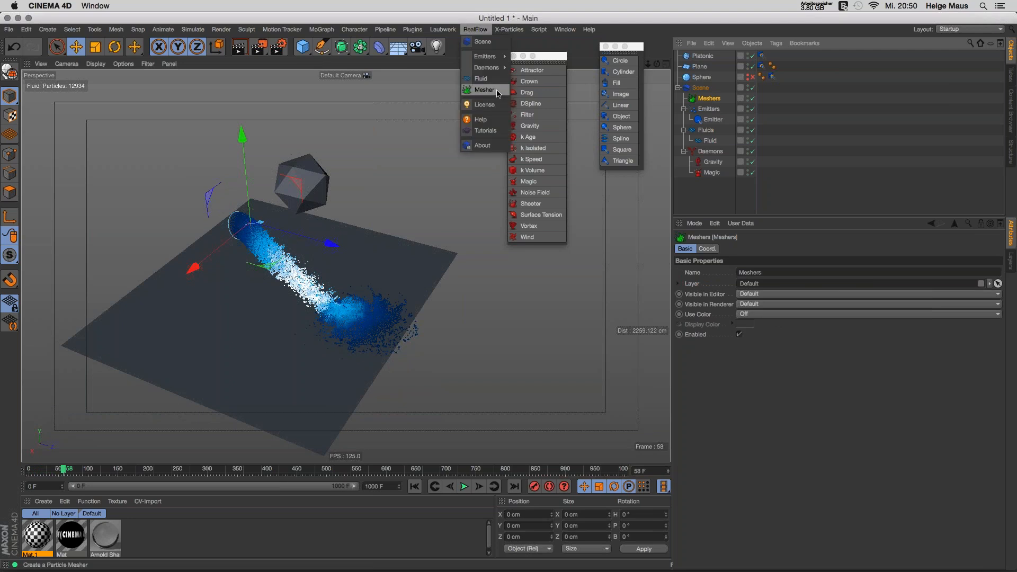
Step: Rewind the simulation and check the Fluid object's emitter settings
{"action": "left_click", "coordinate": [496, 90]}
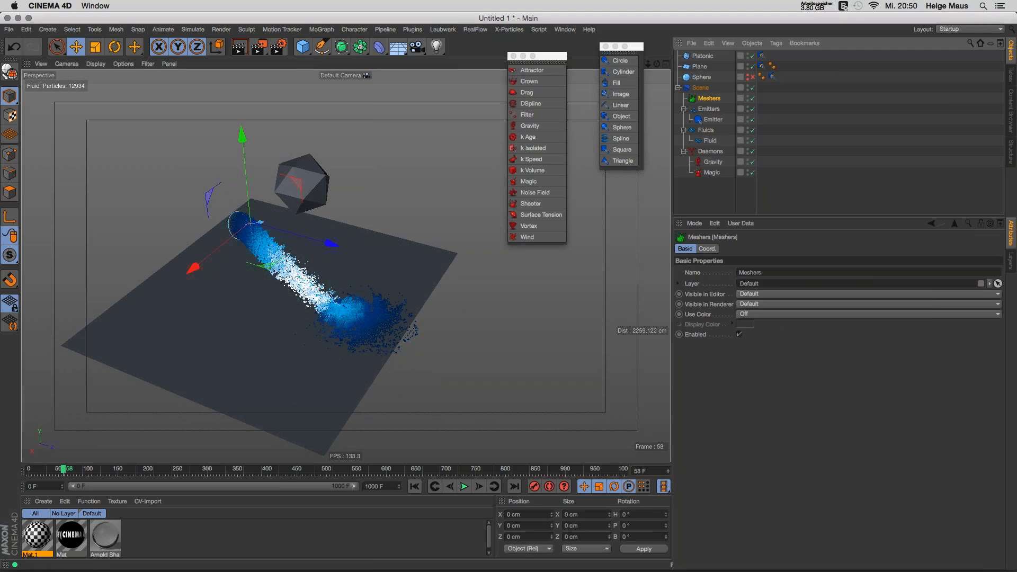
{"action": "left_click", "coordinate": [715, 205]}
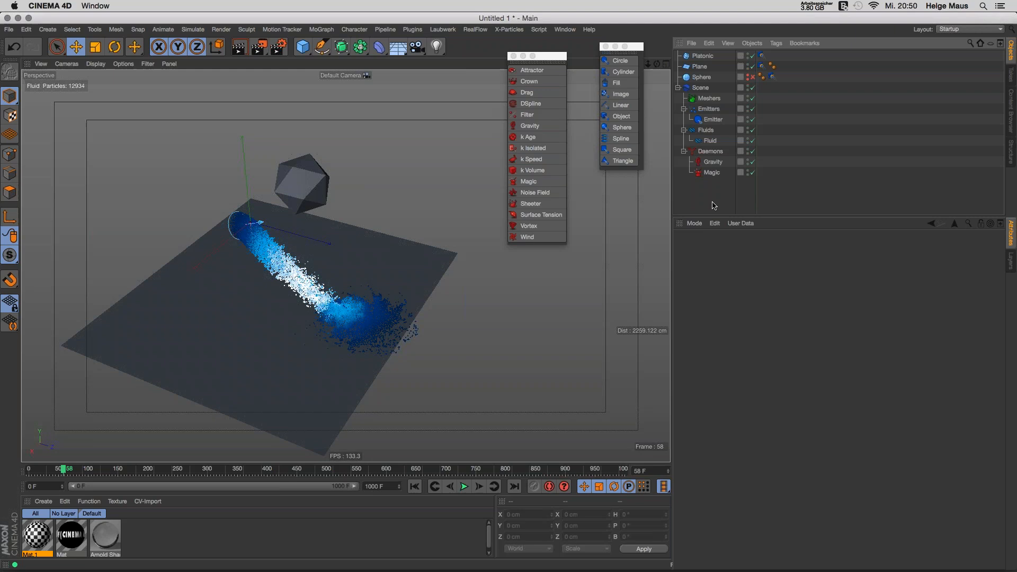
{"action": "left_click", "coordinate": [418, 488]}
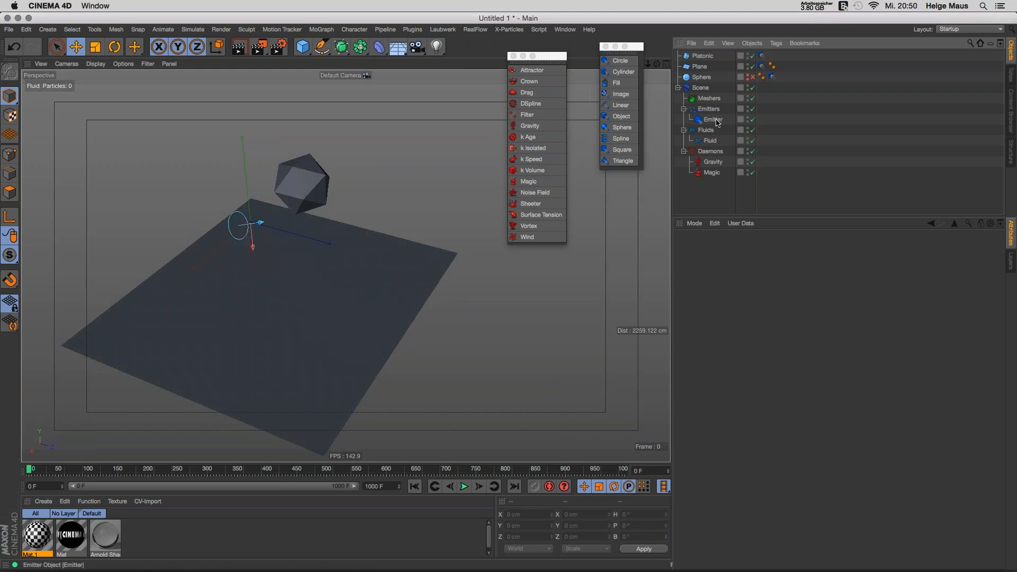
{"action": "left_click", "coordinate": [709, 141]}
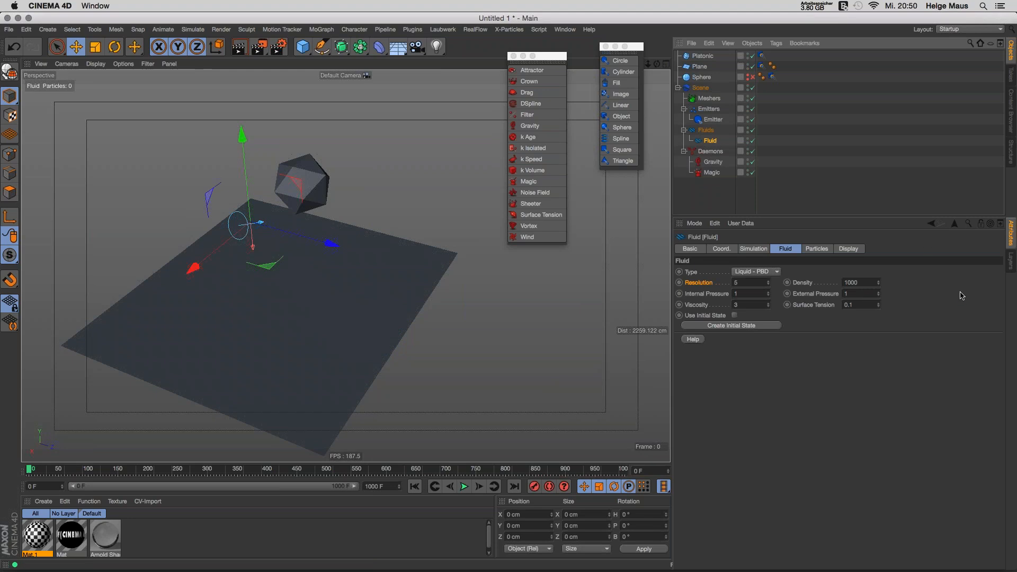
{"action": "left_click", "coordinate": [753, 249]}
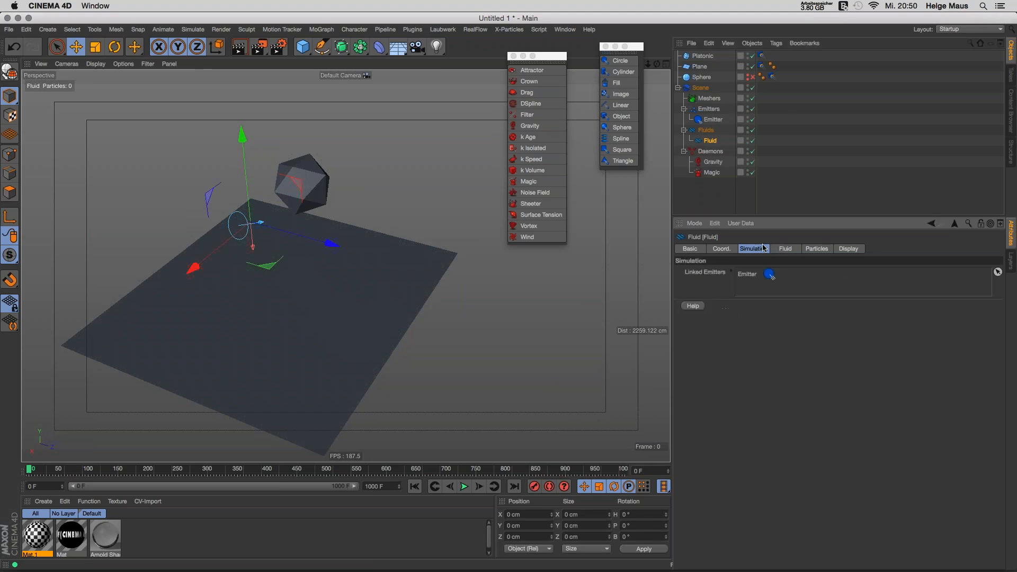
{"action": "left_click", "coordinate": [783, 249]}
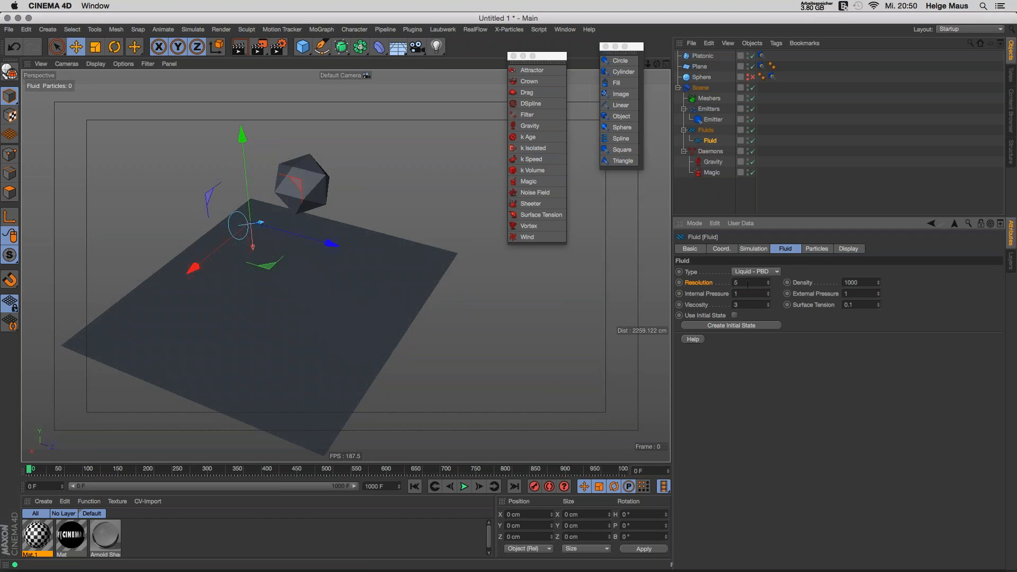
Step: Enable Create Thinking Particles on the Fluid and replay to frame 12 with 2,676 particles
{"action": "left_click", "coordinate": [817, 249]}
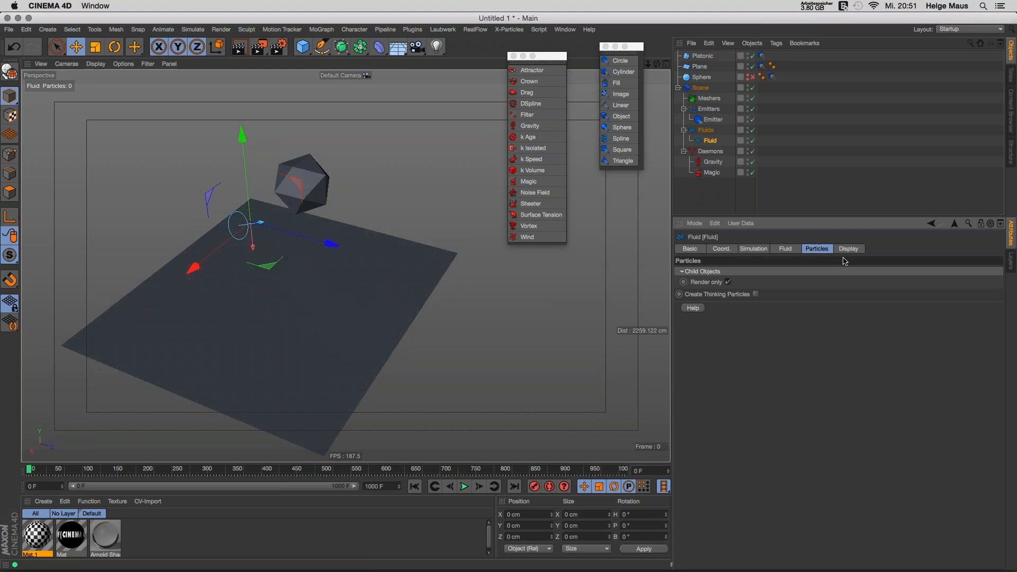
{"action": "left_click", "coordinate": [755, 294]}
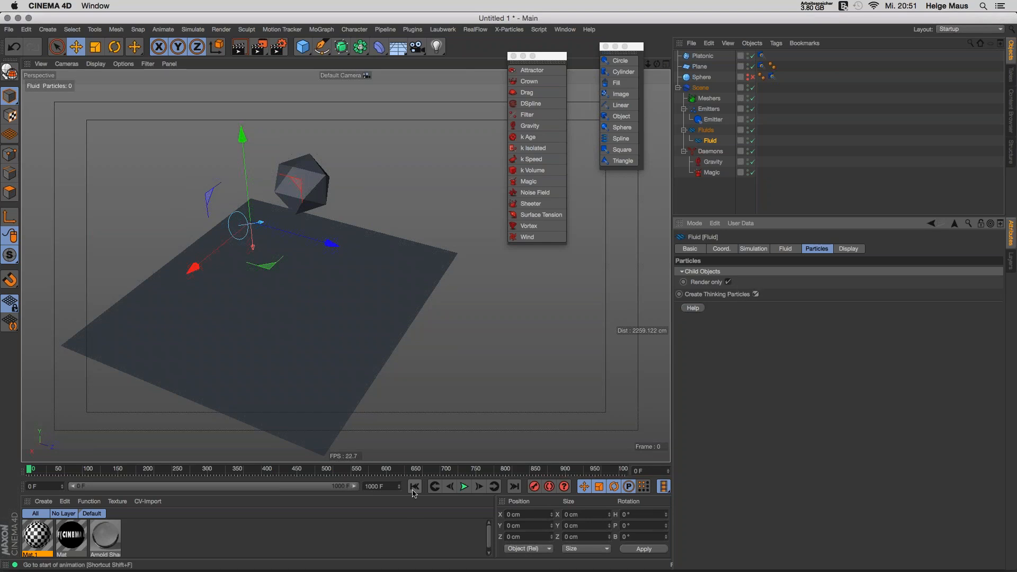
{"action": "left_click", "coordinate": [465, 486]}
{"action": "left_click", "coordinate": [464, 486]}
{"action": "left_click", "coordinate": [193, 30]}
Step: Show Thinking Particles Settings with the Fluid group selected, and close the Daemons and spline palettes
{"action": "mouse_move", "coordinate": [197, 74]}
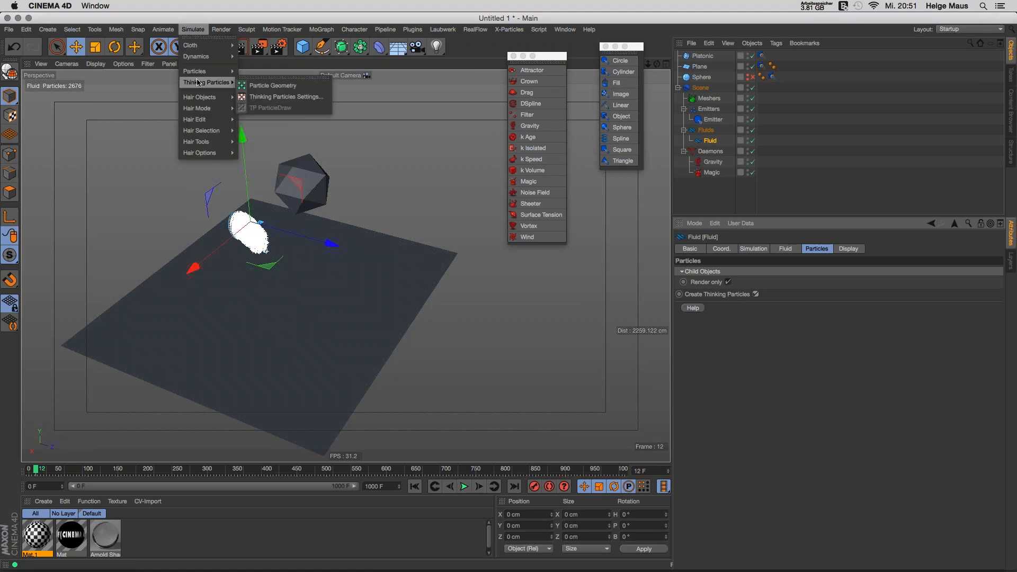
{"action": "left_click", "coordinate": [255, 97]}
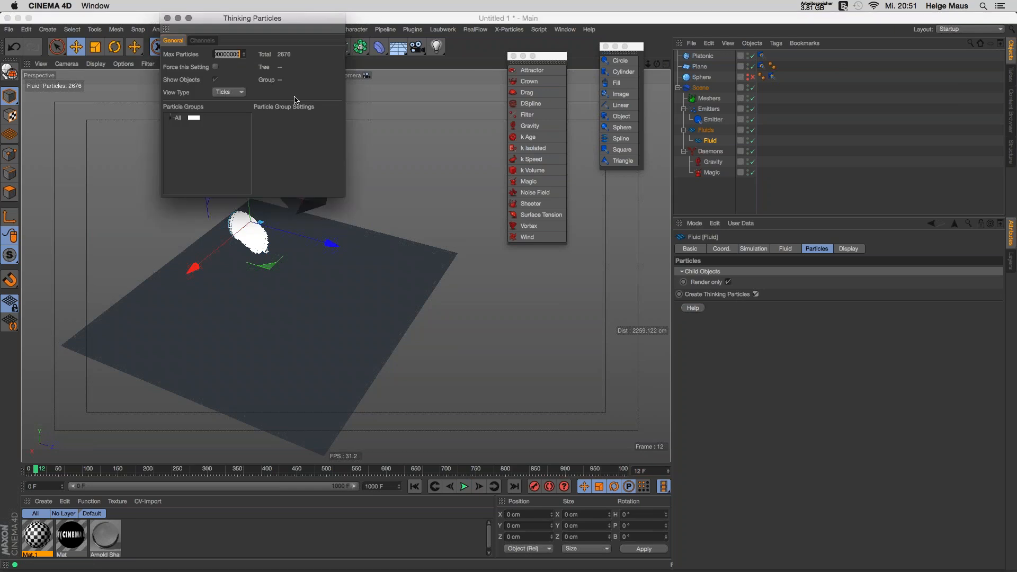
{"action": "left_click", "coordinate": [189, 127]}
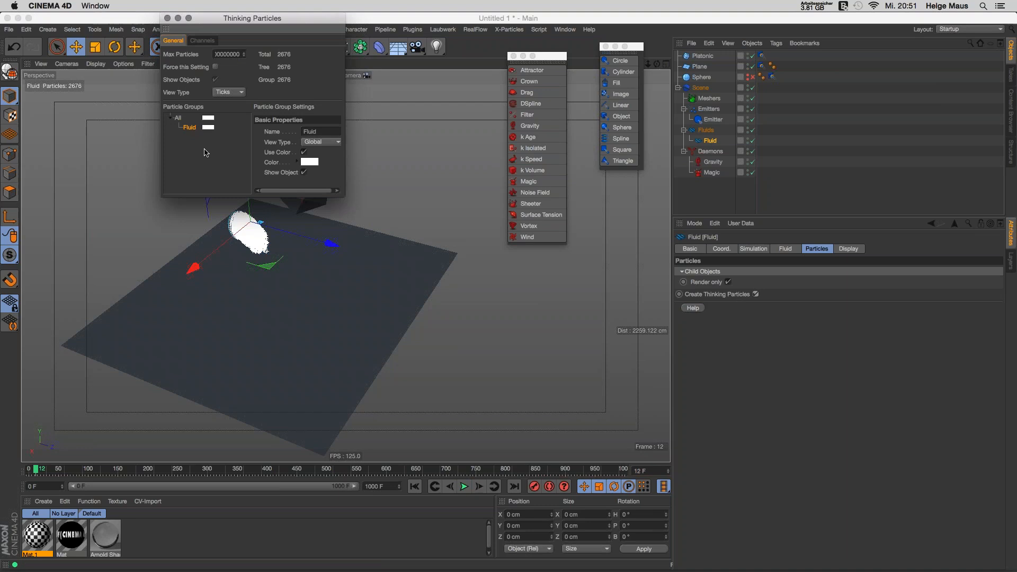
{"action": "left_click_drag", "start_coordinate": [187, 18], "coordinate": [355, 69]}
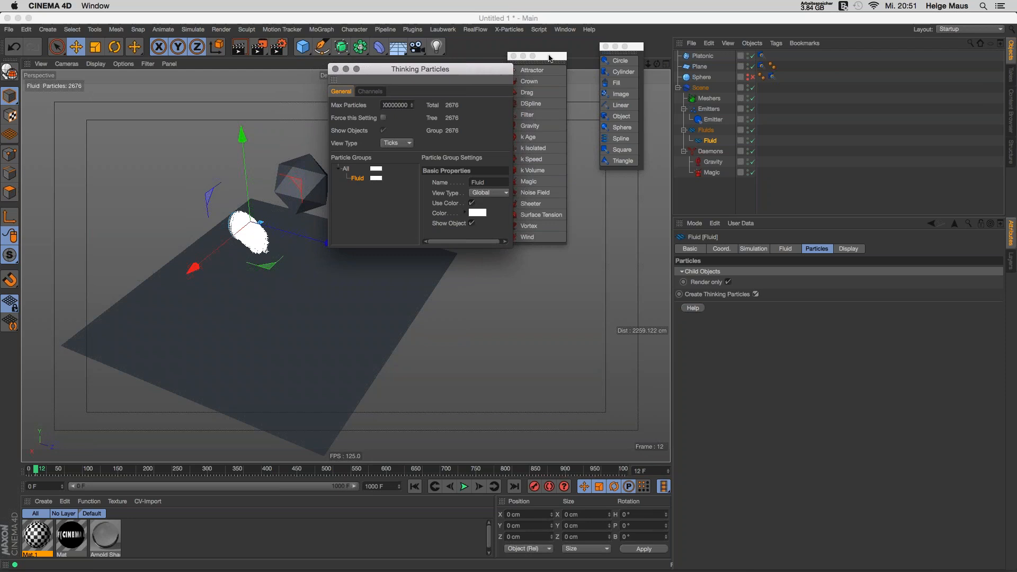
{"action": "left_click", "coordinate": [513, 55]}
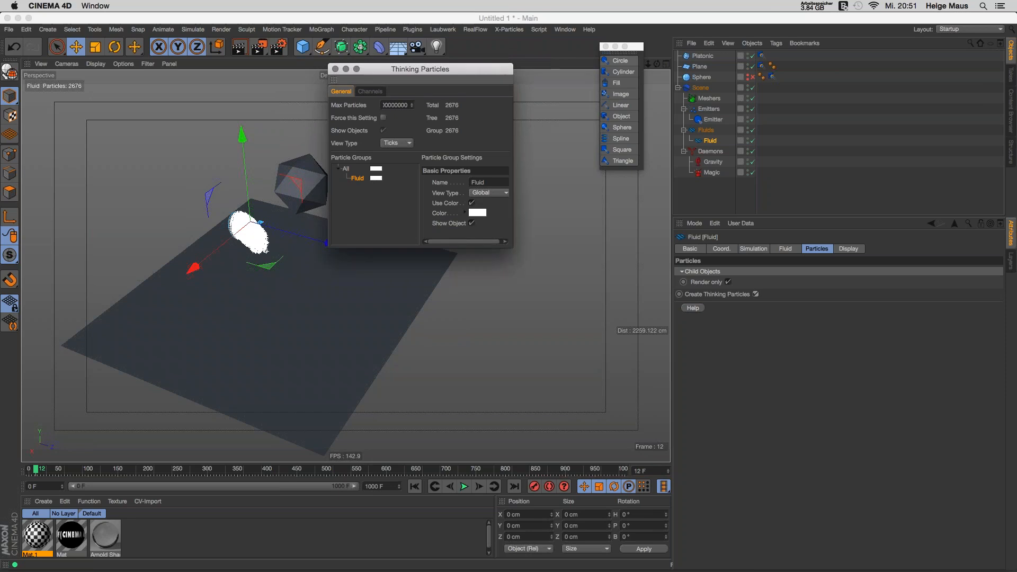
{"action": "left_click", "coordinate": [606, 47]}
Step: Add a Cloner and set the emitter speed to 10 cm
{"action": "left_click", "coordinate": [321, 30]}
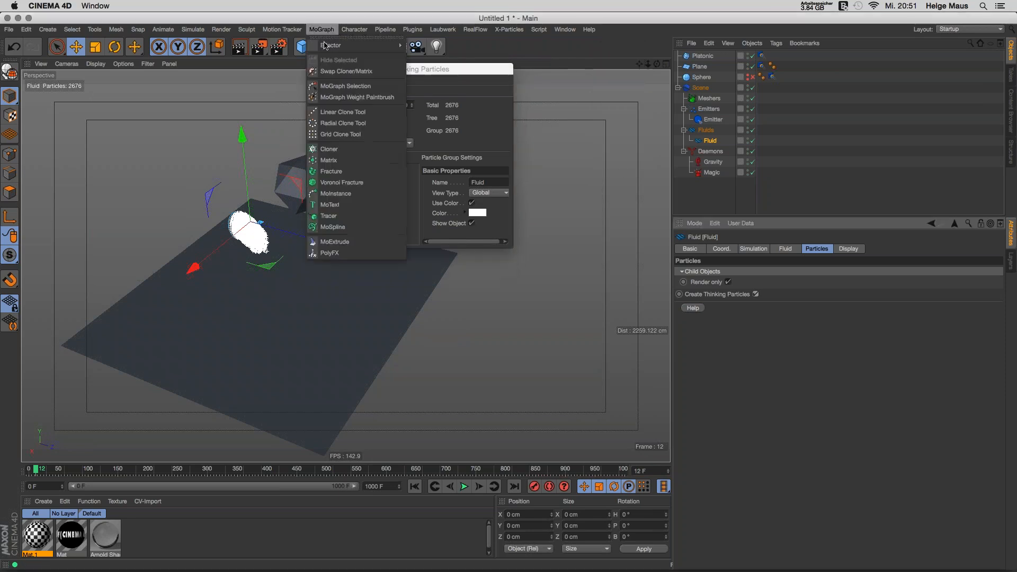
{"action": "left_click", "coordinate": [341, 151]}
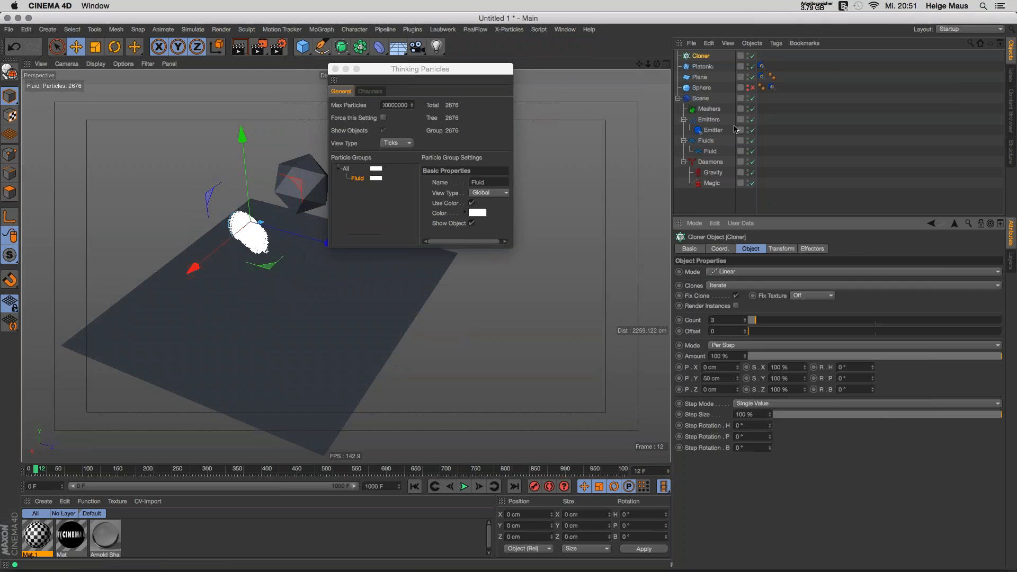
{"action": "left_click", "coordinate": [713, 129]}
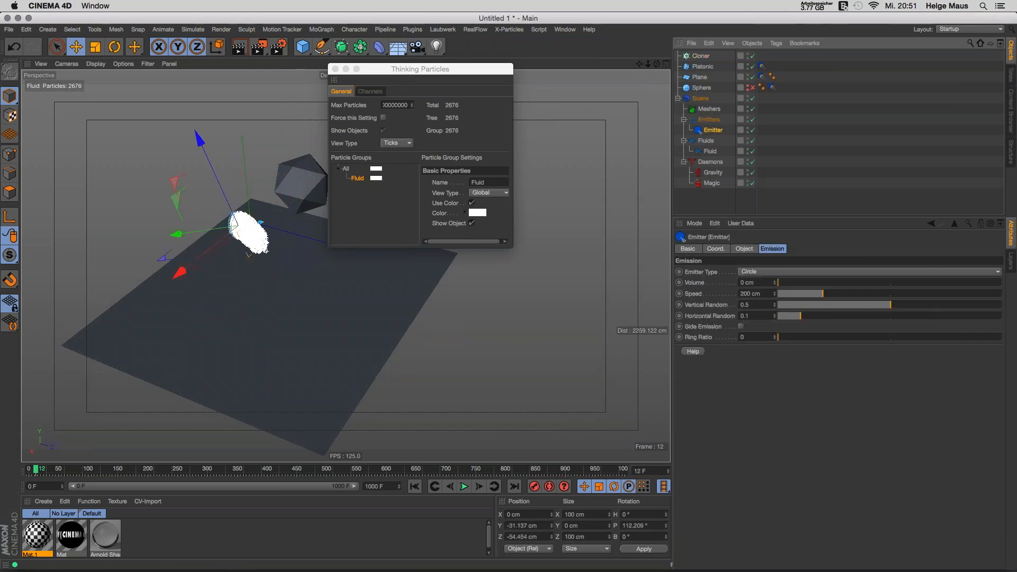
{"action": "left_click_drag", "start_coordinate": [761, 294], "coordinate": [656, 287]}
{"action": "type", "text": "10"}
{"action": "key", "text": "Return"}
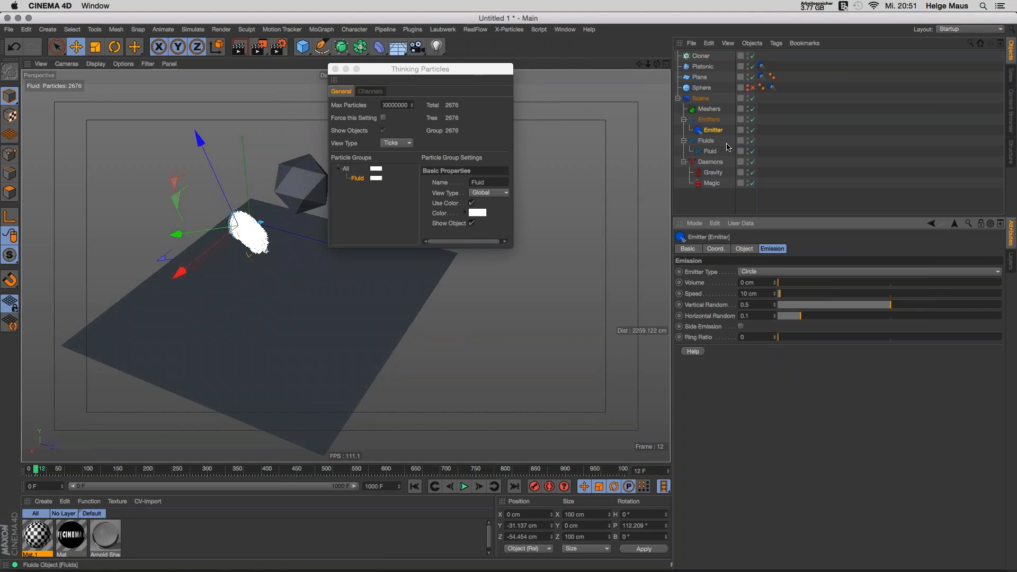
Step: Set the Fluid Resolution to 0.2 and replay the simulation
{"action": "left_click", "coordinate": [710, 151]}
{"action": "left_click", "coordinate": [754, 249]}
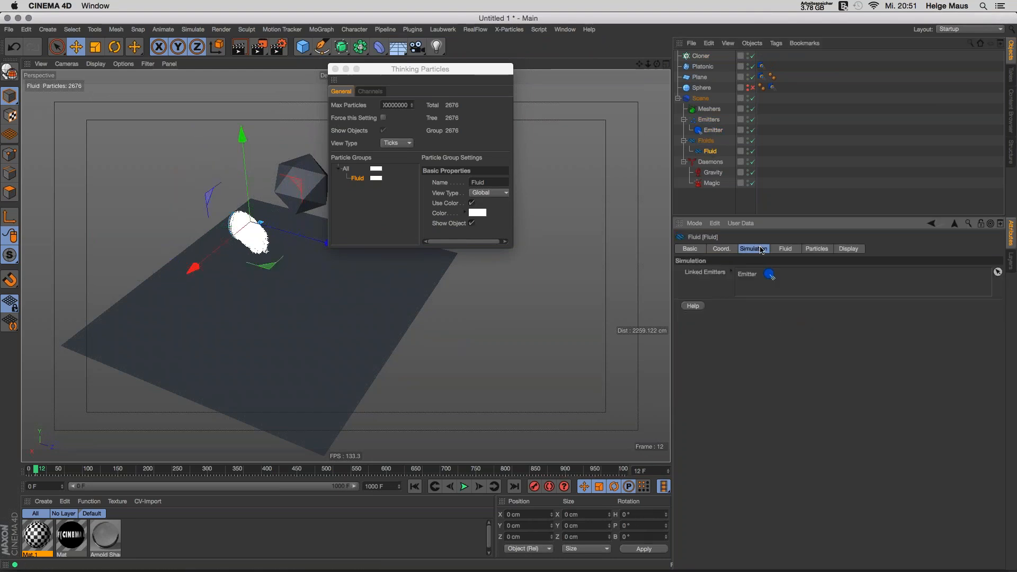
{"action": "left_click", "coordinate": [786, 249]}
{"action": "key", "text": "Tab"}
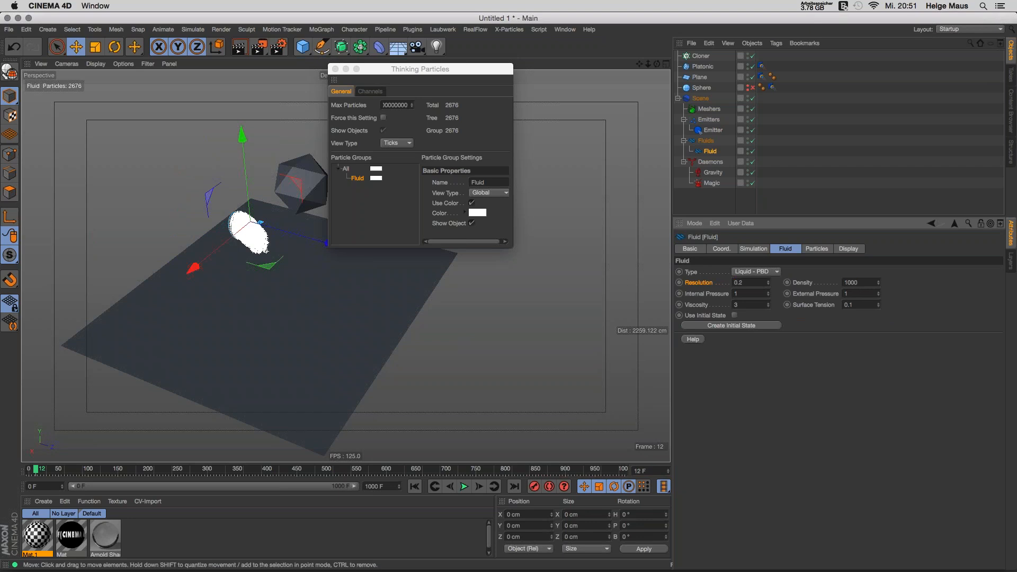
{"action": "left_click", "coordinate": [414, 486]}
{"action": "left_click", "coordinate": [464, 486]}
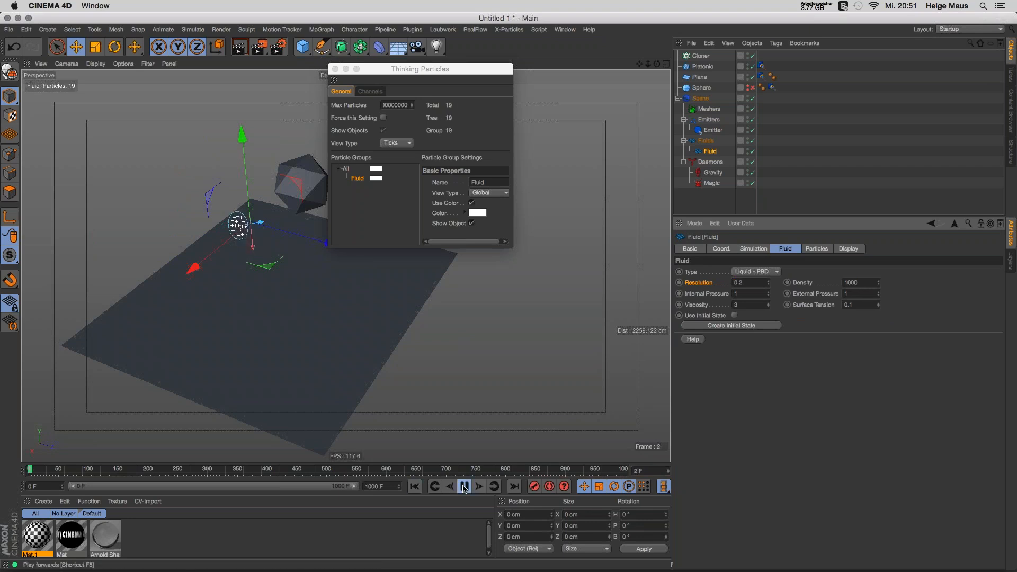
{"action": "left_click", "coordinate": [464, 487]}
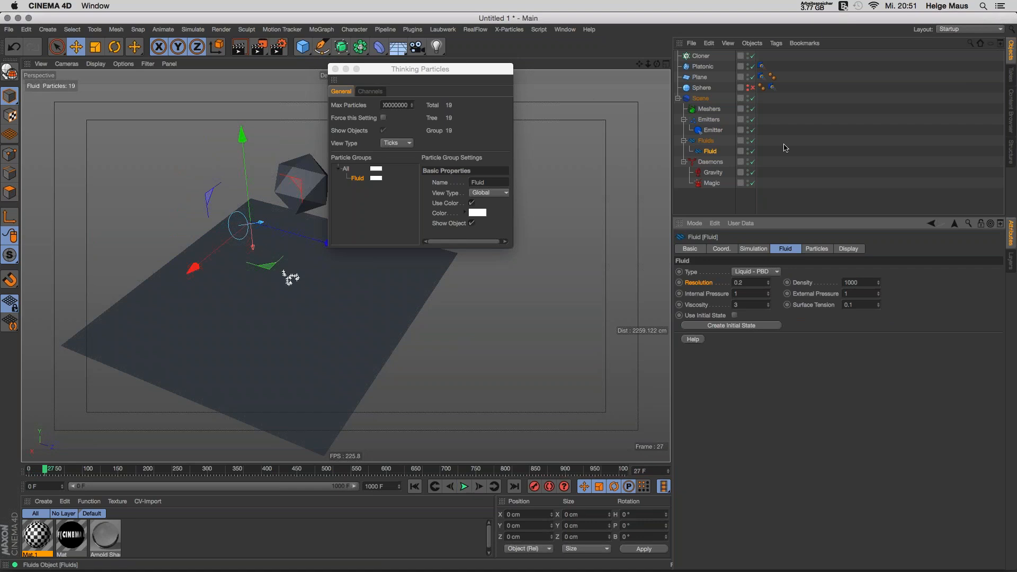
Step: Set the Cloner to Object mode with the Fluid Thinking Particles group as its object
{"action": "left_click", "coordinate": [695, 57]}
{"action": "left_click", "coordinate": [357, 179]}
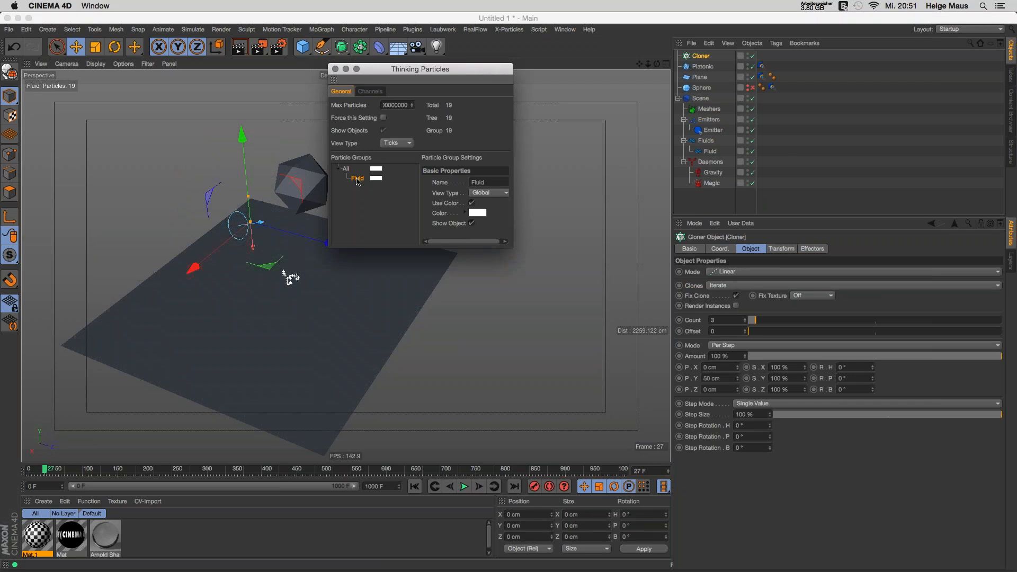
{"action": "left_click", "coordinate": [763, 271]}
{"action": "left_click", "coordinate": [746, 283]}
{"action": "left_click_drag", "start_coordinate": [358, 179], "coordinate": [780, 330]}
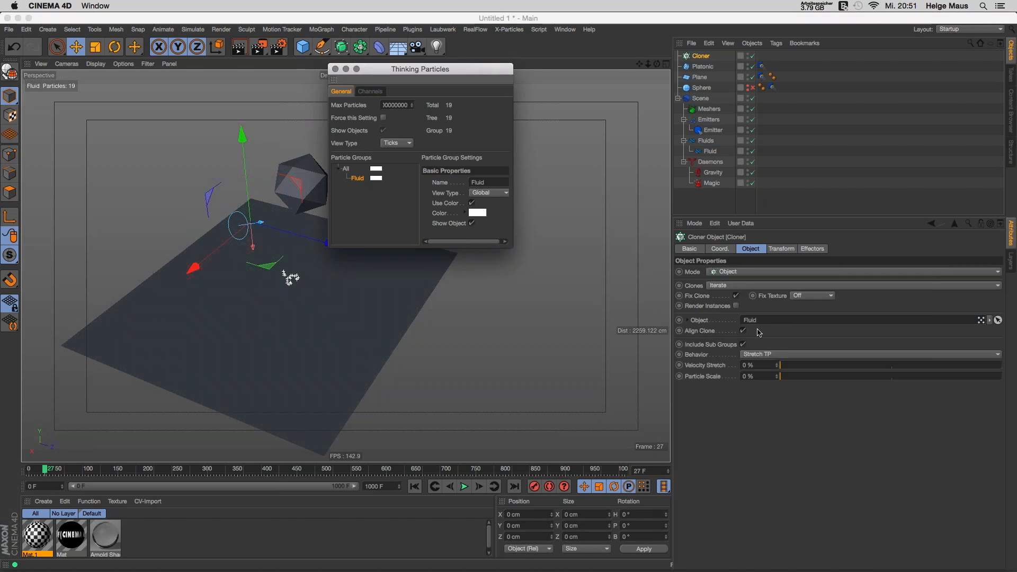
{"action": "left_click_drag", "start_coordinate": [433, 71], "coordinate": [561, 182]}
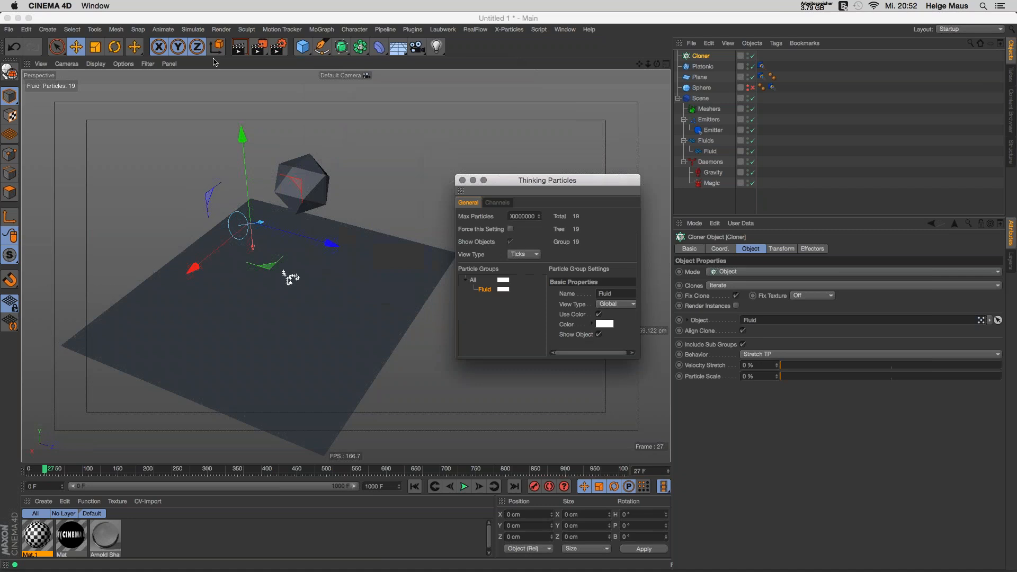
Step: Add a Sphere with an 11 cm radius as the Cloner's clone object
{"action": "left_click_drag", "start_coordinate": [302, 46], "coordinate": [502, 84]}
{"action": "left_click_drag", "start_coordinate": [763, 278], "coordinate": [763, 284]}
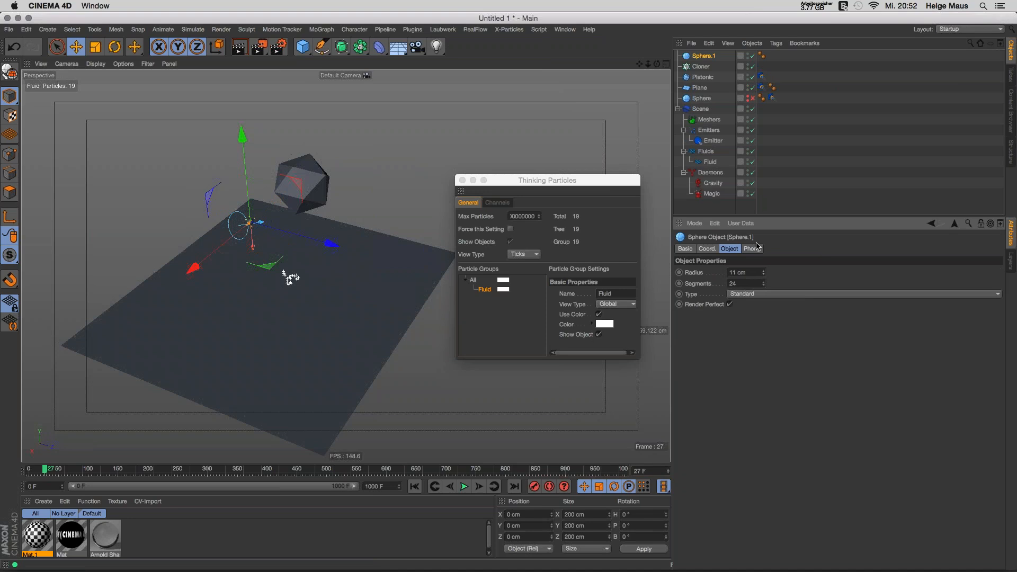
{"action": "left_click", "coordinate": [700, 57]}
{"action": "left_click_drag", "start_coordinate": [700, 57], "coordinate": [701, 67]}
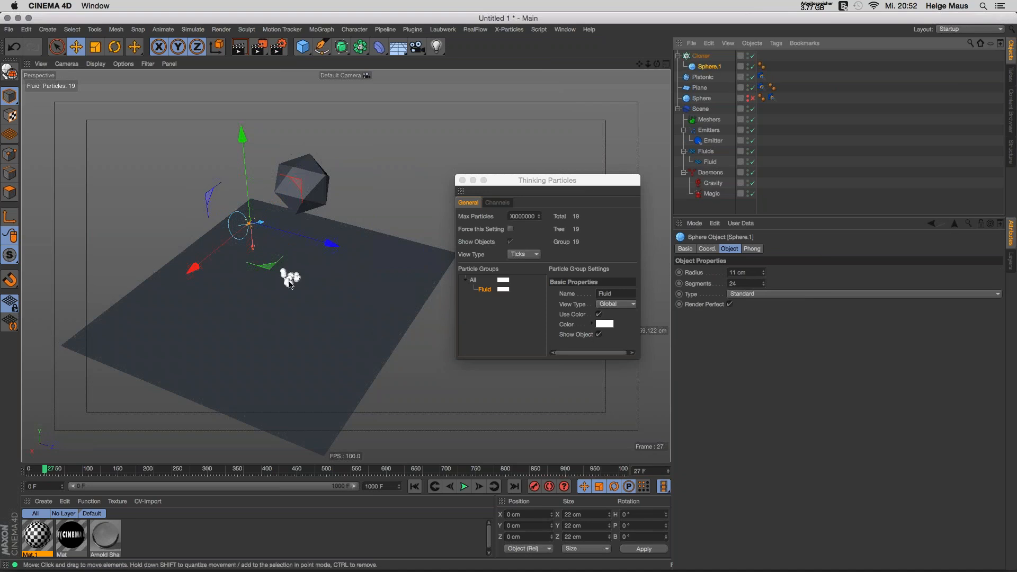
{"action": "scroll", "coordinate": [290, 285], "scroll_direction": "up", "scroll_amount": 6}
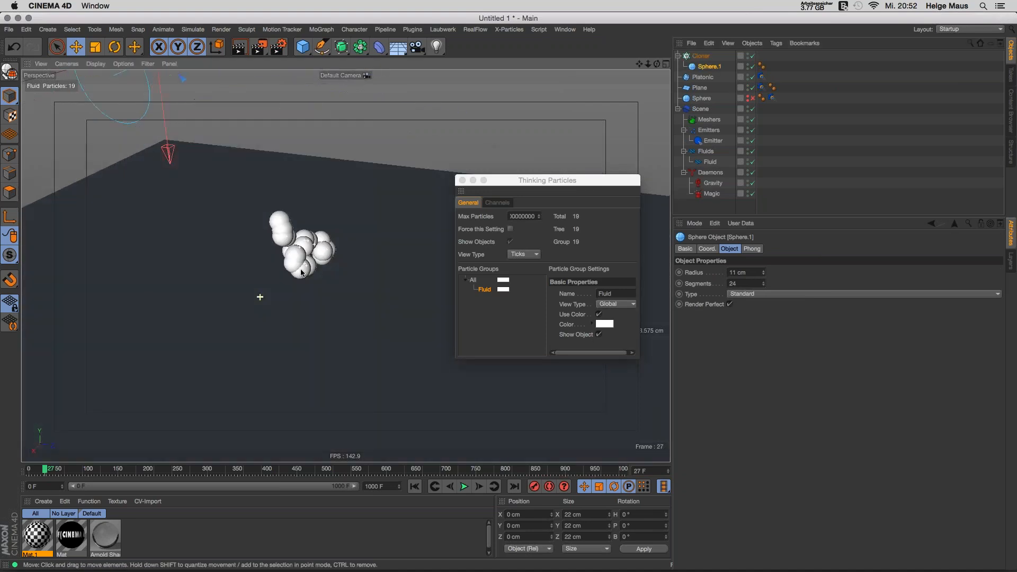
Step: Replay to preview the cloned spheres, then delete the Cloner and close Thinking Particles Settings
{"action": "left_click", "coordinate": [414, 487]}
{"action": "left_click", "coordinate": [464, 487]}
{"action": "left_click", "coordinate": [465, 487]}
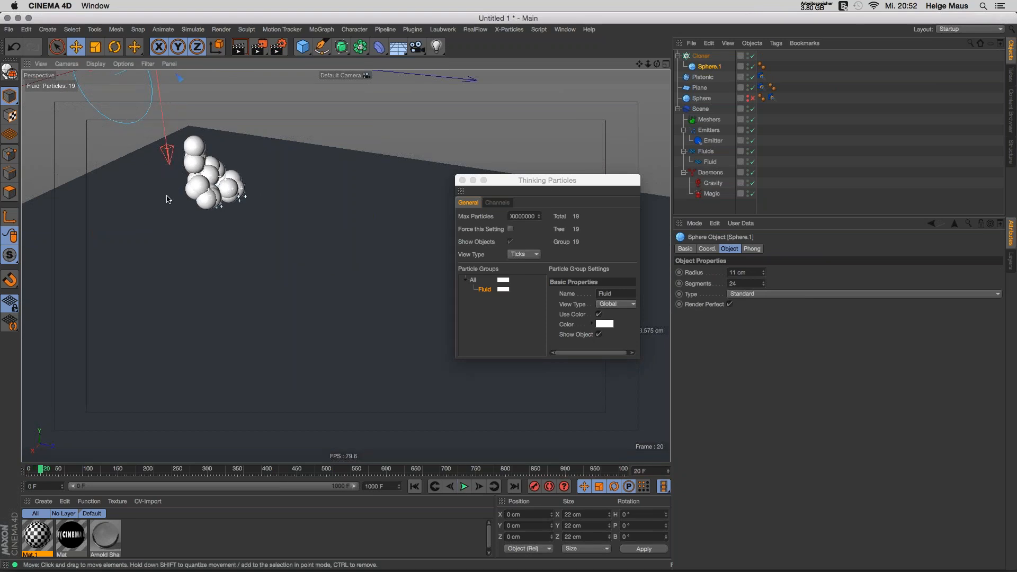
{"action": "left_click", "coordinate": [702, 56]}
{"action": "key", "text": "Delete"}
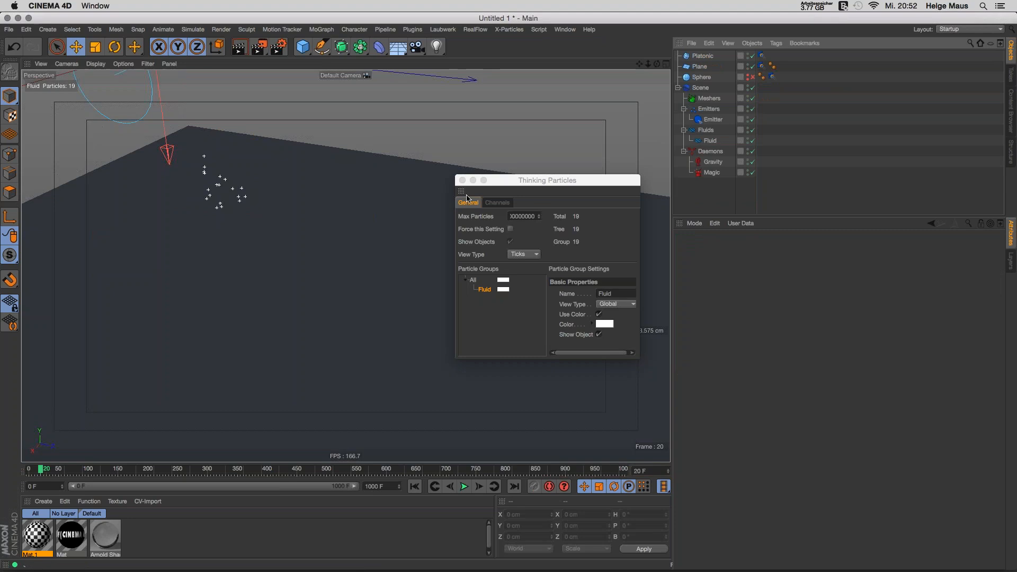
{"action": "left_click", "coordinate": [463, 180]}
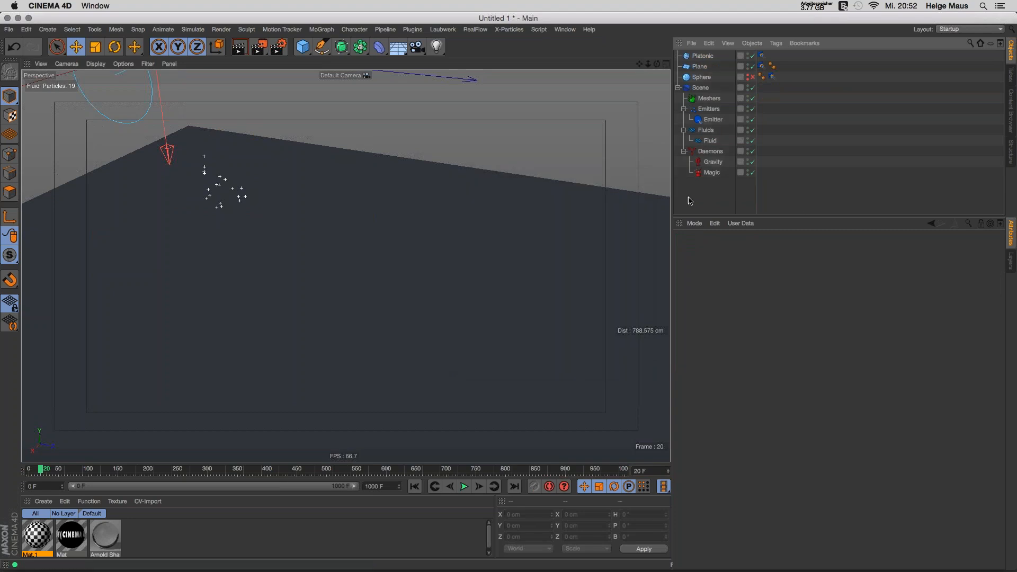
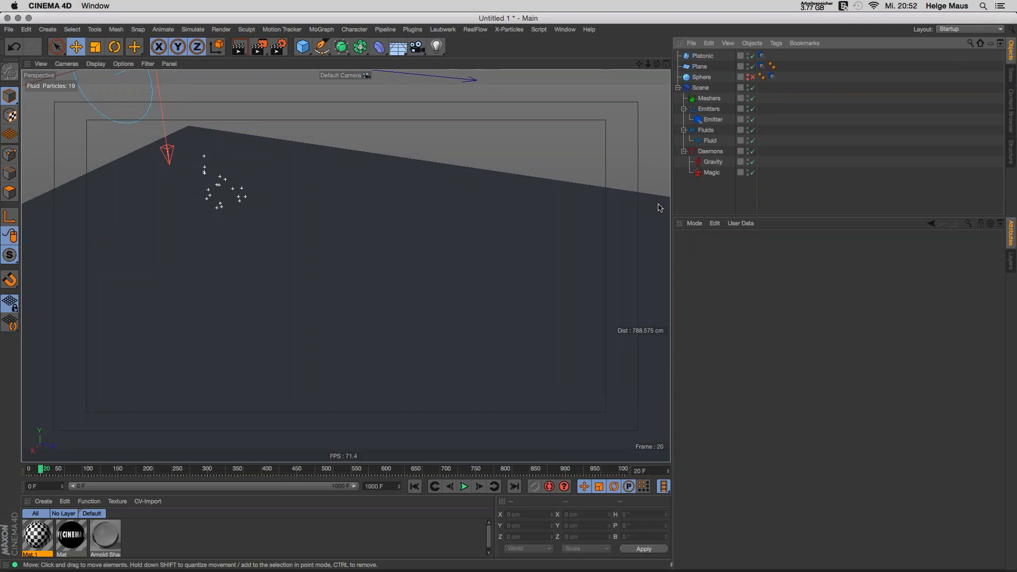
Step: Select the emitter, rewind to frame 0 and reframe the view to show the other objects
{"action": "left_click", "coordinate": [708, 117]}
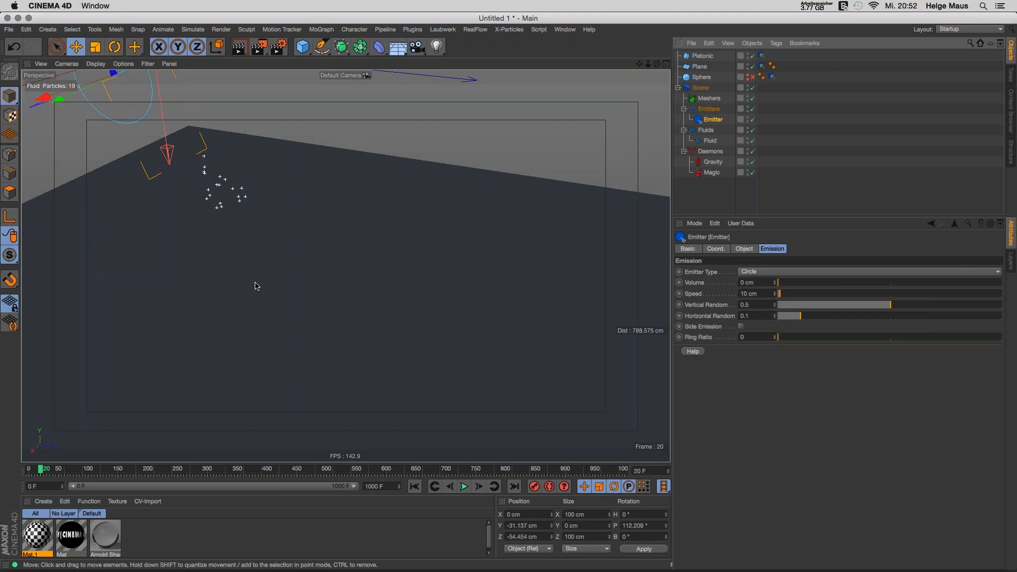
{"action": "left_click", "coordinate": [414, 487]}
{"action": "right_click_drag", "start_coordinate": [399, 287], "coordinate": [329, 283], "text": "alt"}
{"action": "middle_click_drag", "start_coordinate": [345, 266], "coordinate": [368, 311], "text": "alt"}
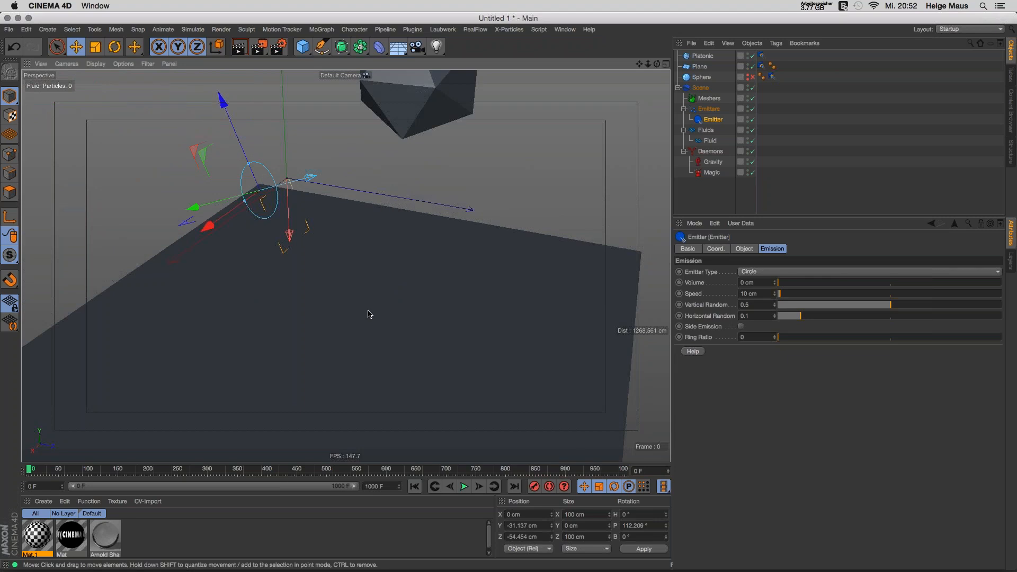
Step: Delete the Platonic, Plane and Sphere objects
{"action": "left_click", "coordinate": [704, 56]}
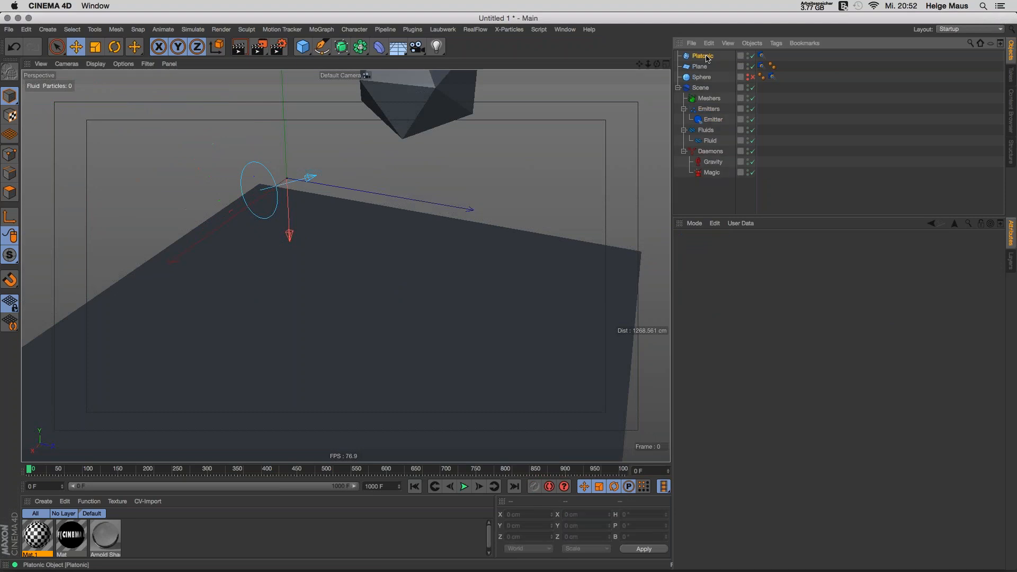
{"action": "key", "text": "Delete"}
{"action": "left_click", "coordinate": [720, 56]}
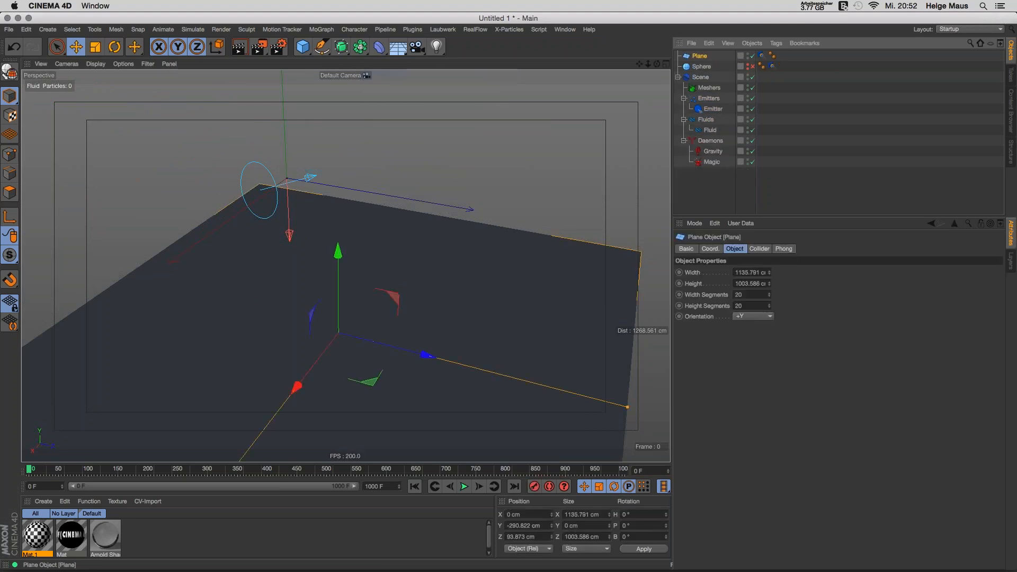
{"action": "key", "text": "Delete"}
{"action": "left_click", "coordinate": [720, 56]}
{"action": "key", "text": "Delete"}
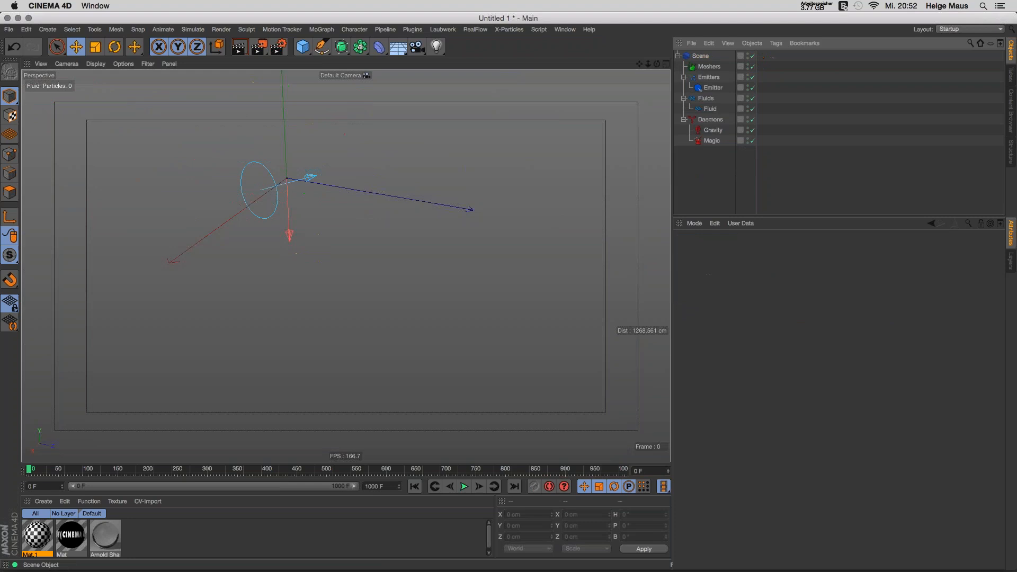
Step: Add a Cube, flatten it into a wide slab tilted about -31.6° beneath the emitter
{"action": "left_click_drag", "start_coordinate": [301, 49], "coordinate": [400, 61]}
{"action": "left_click_drag", "start_coordinate": [285, 121], "coordinate": [283, 223]}
{"action": "left_click_drag", "start_coordinate": [265, 305], "coordinate": [401, 295]}
{"action": "key", "text": "r"}
{"action": "left_click_drag", "start_coordinate": [341, 263], "coordinate": [443, 307]}
{"action": "key", "text": "e"}
{"action": "left_click_drag", "start_coordinate": [383, 253], "coordinate": [413, 269]}
{"action": "mouse_move", "coordinate": [381, 316]}
{"action": "left_mouse_down", "text": "alt"}
{"action": "mouse_move", "coordinate": [364, 325]}
{"action": "mouse_move", "coordinate": [394, 314]}
{"action": "left_mouse_up", "text": "alt"}
Step: Shrink the emitter's outlet and rotate it slightly
{"action": "left_click", "coordinate": [709, 98]}
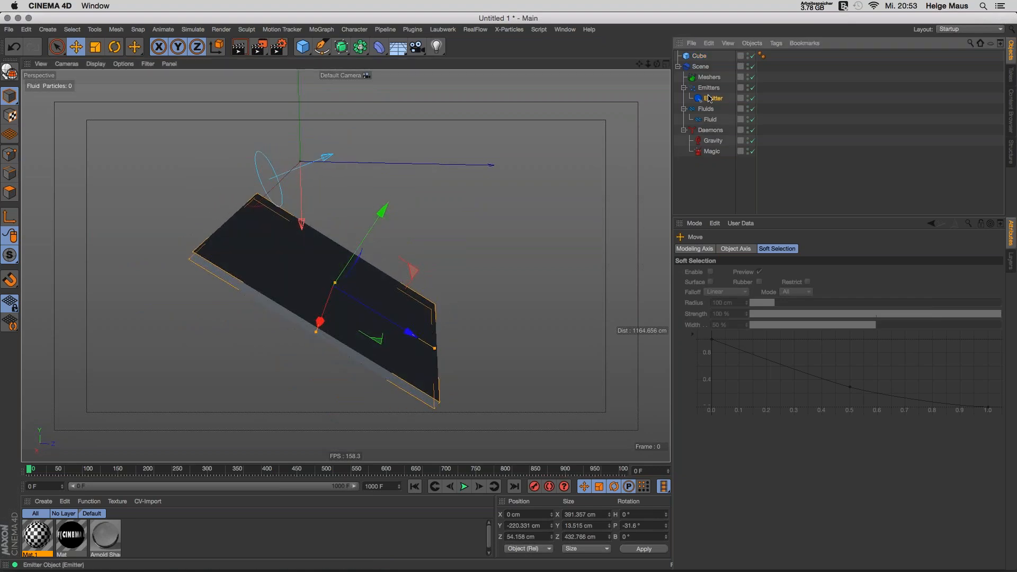
{"action": "mouse_move", "coordinate": [265, 166]}
{"action": "left_mouse_down"}
{"action": "mouse_move", "coordinate": [267, 186]}
{"action": "mouse_move", "coordinate": [266, 173]}
{"action": "left_mouse_up"}
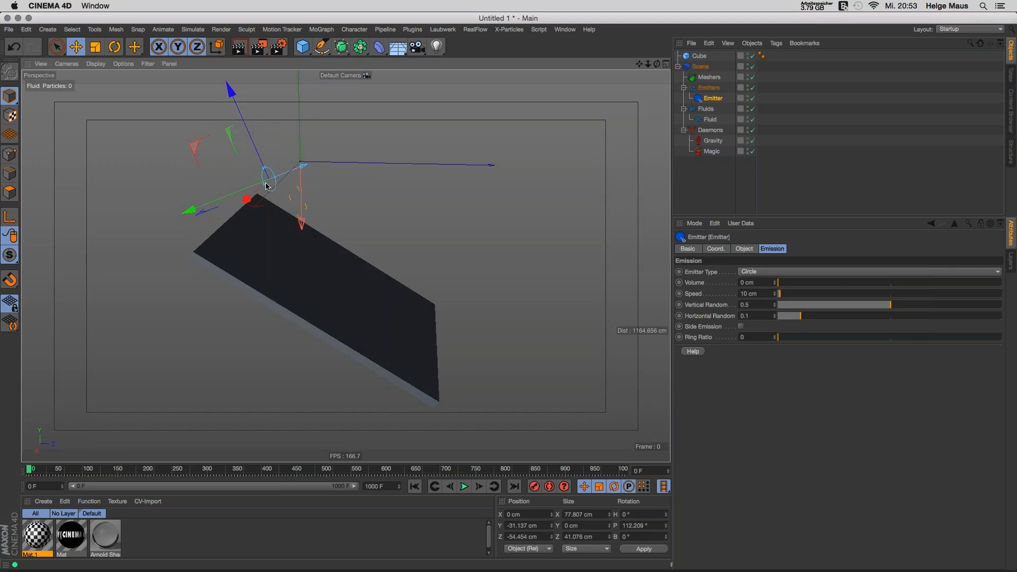
{"action": "key", "text": "r"}
{"action": "left_click_drag", "start_coordinate": [290, 130], "coordinate": [331, 191]}
Step: Delete the Magic daemon and rewind the timeline to the start
{"action": "left_click", "coordinate": [711, 150]}
{"action": "key", "text": "Delete"}
{"action": "middle_click_drag", "start_coordinate": [375, 289], "coordinate": [345, 269], "text": "alt"}
{"action": "left_click", "coordinate": [415, 486]}
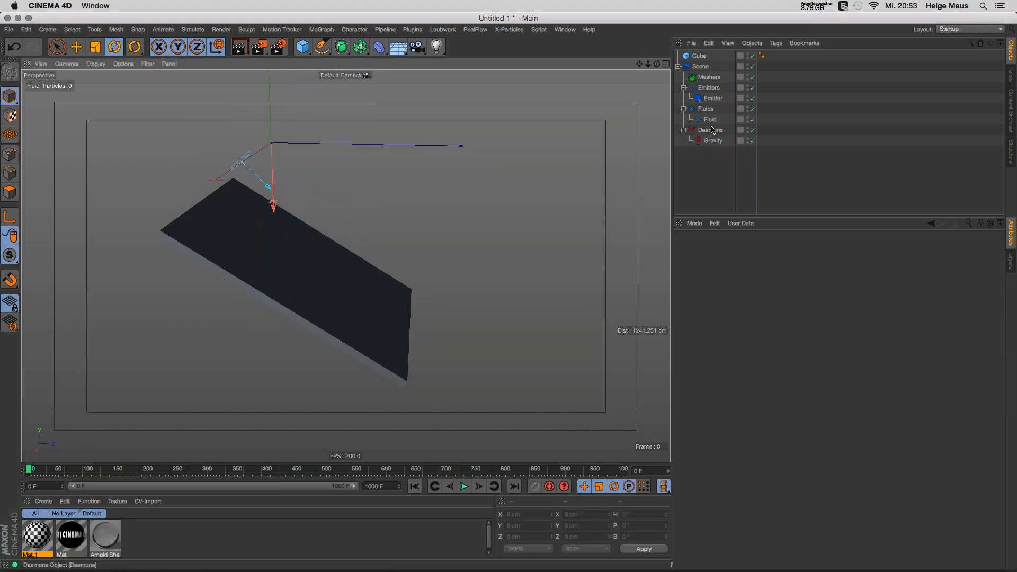
Step: Raise the emitter above the slab, test-play the simulation, rewind, and select the Cube
{"action": "left_click", "coordinate": [712, 98]}
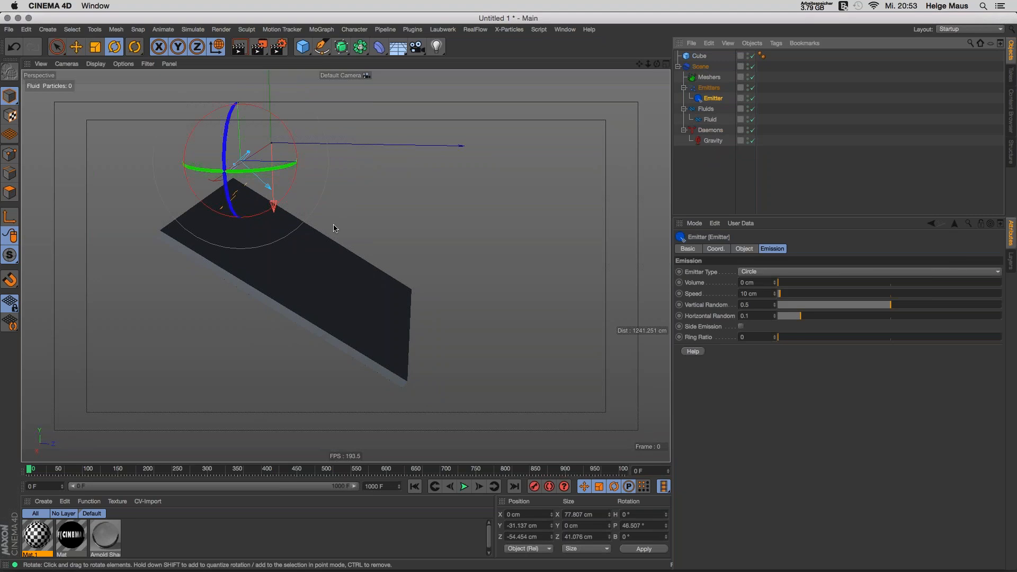
{"action": "key", "text": "e"}
{"action": "left_click_drag", "start_coordinate": [202, 123], "coordinate": [176, 99]}
{"action": "left_click", "coordinate": [464, 486]}
{"action": "left_click", "coordinate": [464, 486]}
{"action": "left_click", "coordinate": [416, 486]}
{"action": "left_click", "coordinate": [698, 56]}
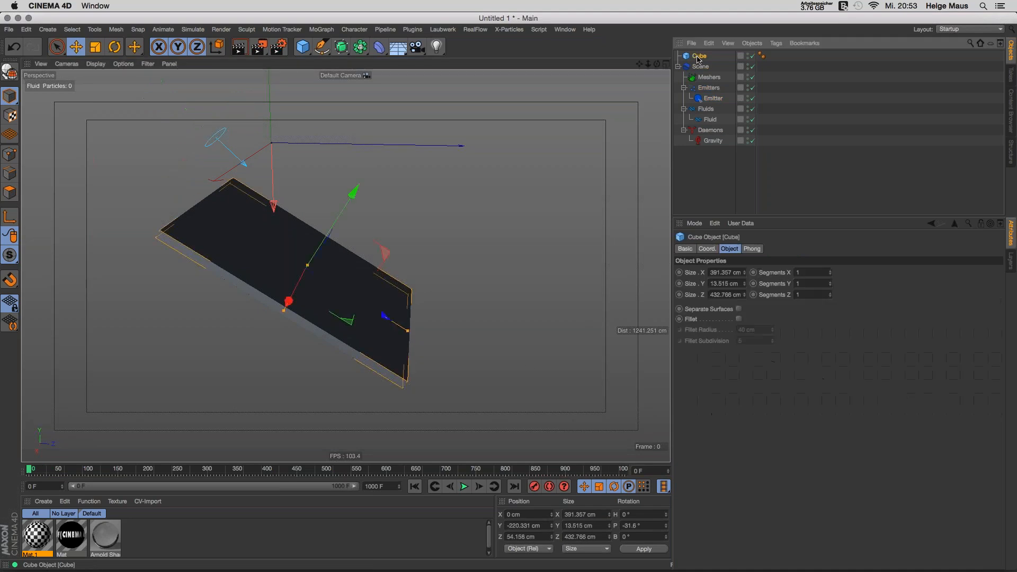
Step: Add a RealFlow Collider tag to the Cube and play the simulation
{"action": "right_click", "coordinate": [698, 58]}
{"action": "mouse_move", "coordinate": [779, 134]}
{"action": "left_click", "coordinate": [862, 136]}
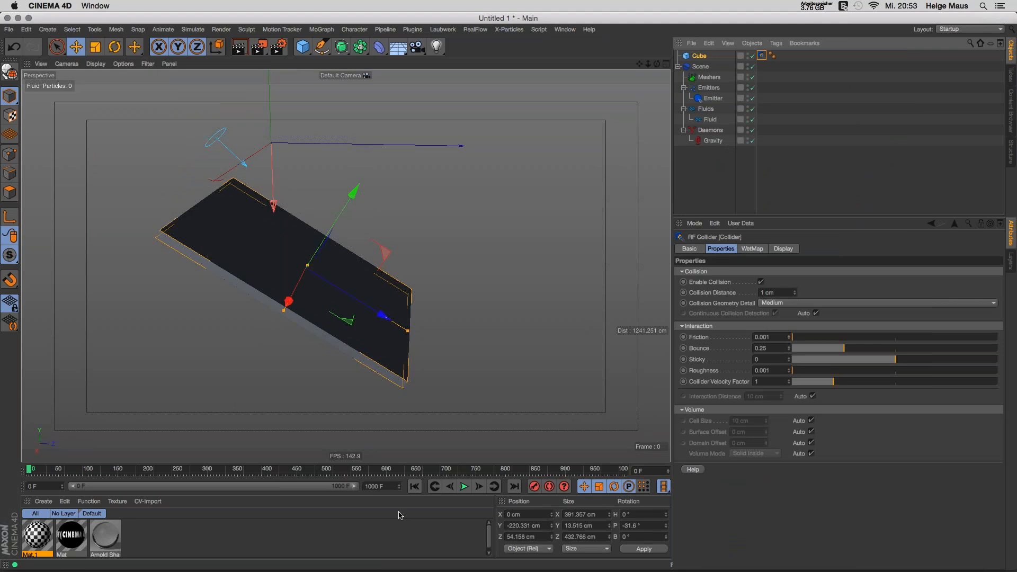
{"action": "left_click", "coordinate": [464, 486]}
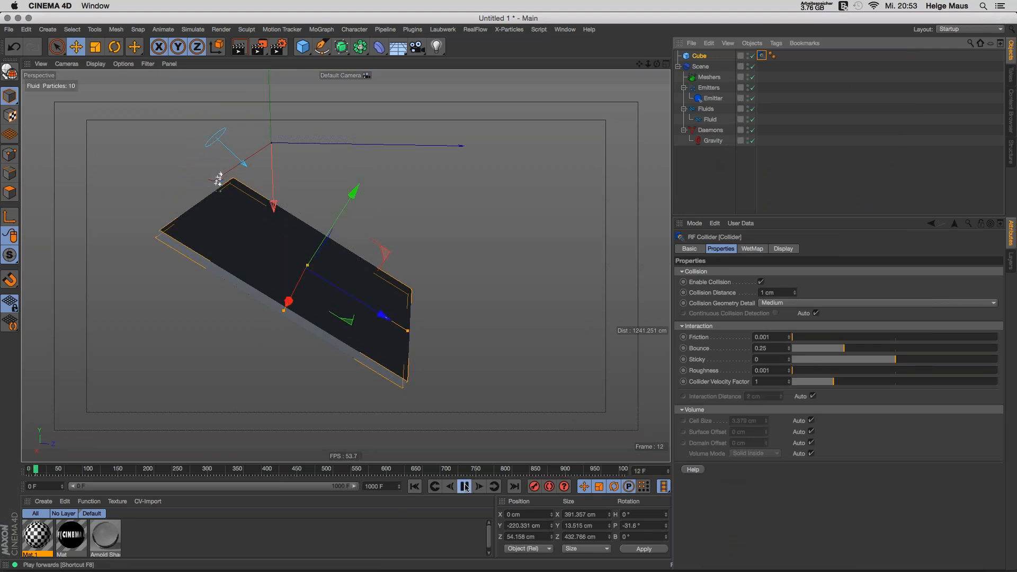
Step: Set the Fluid's Resolution to 2 and replay the simulation
{"action": "left_click", "coordinate": [710, 119]}
{"action": "left_click", "coordinate": [816, 248]}
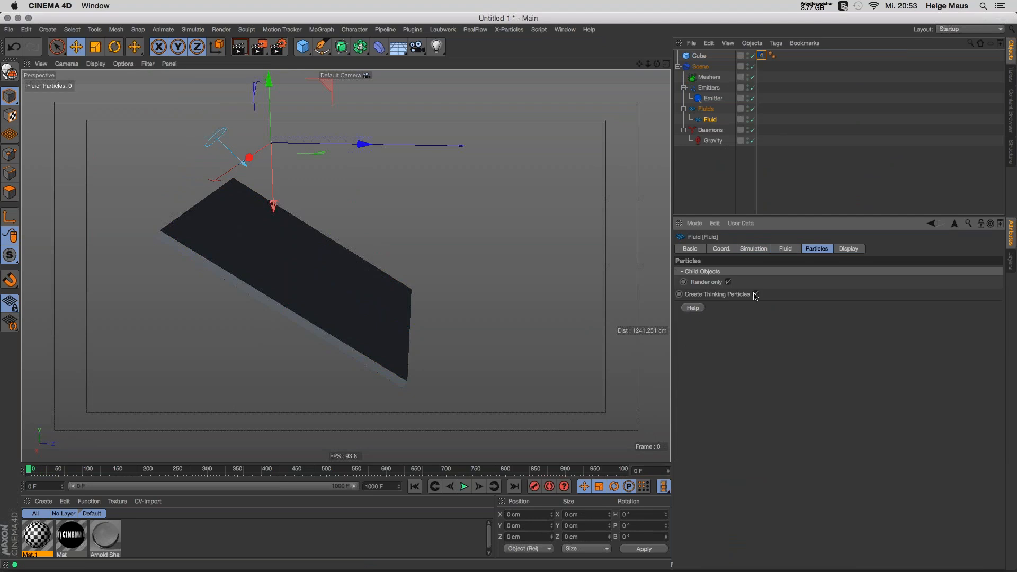
{"action": "left_click", "coordinate": [748, 249]}
{"action": "left_click", "coordinate": [787, 250]}
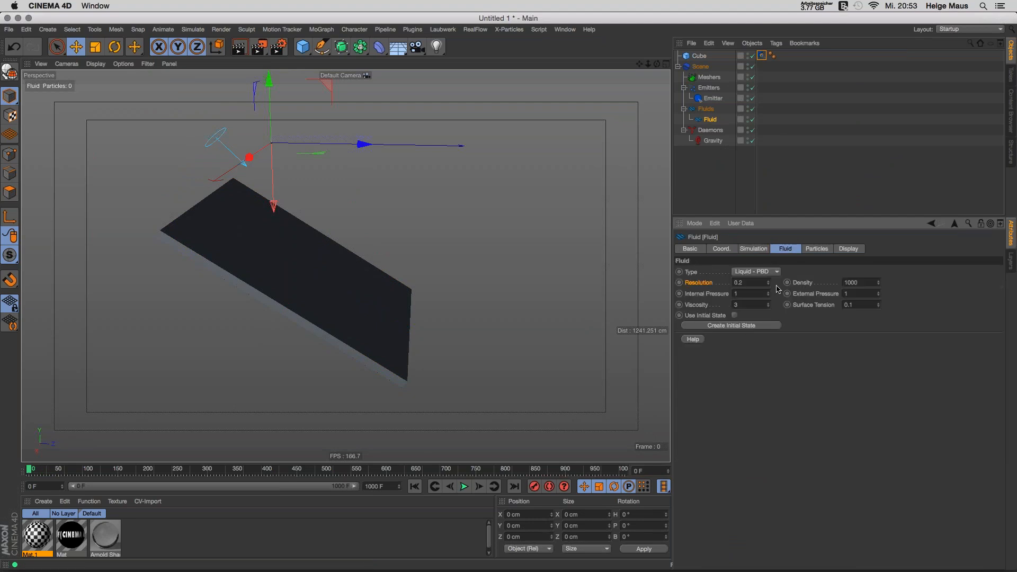
{"action": "double_click", "coordinate": [739, 283]}
{"action": "type", "text": "2"}
{"action": "key", "text": "Tab"}
{"action": "left_click", "coordinate": [414, 490]}
{"action": "left_click", "coordinate": [464, 487]}
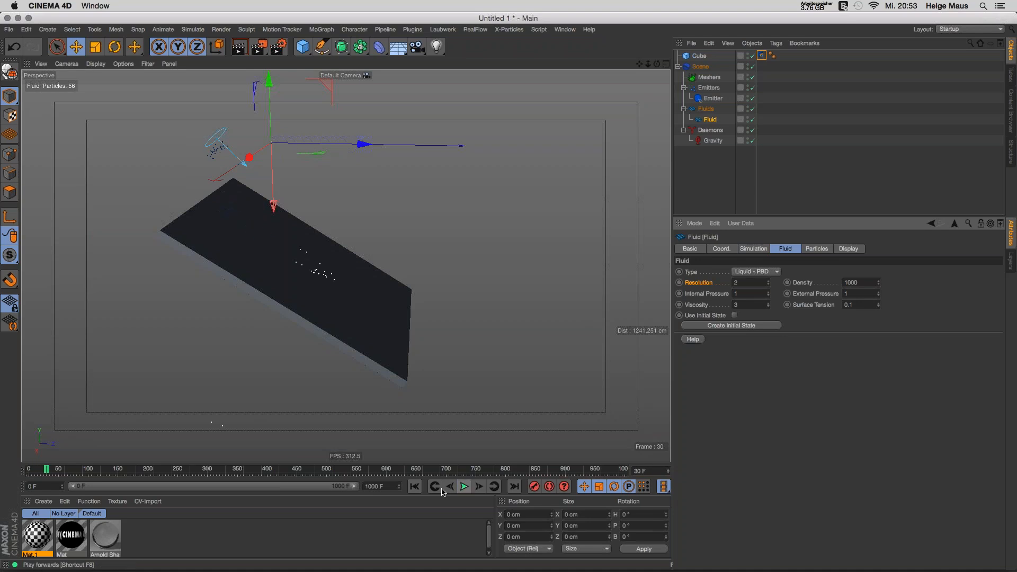
{"action": "left_click", "coordinate": [415, 487]}
Step: Increase the emitter speed to 74 cm and play the simulation
{"action": "left_click", "coordinate": [713, 98]}
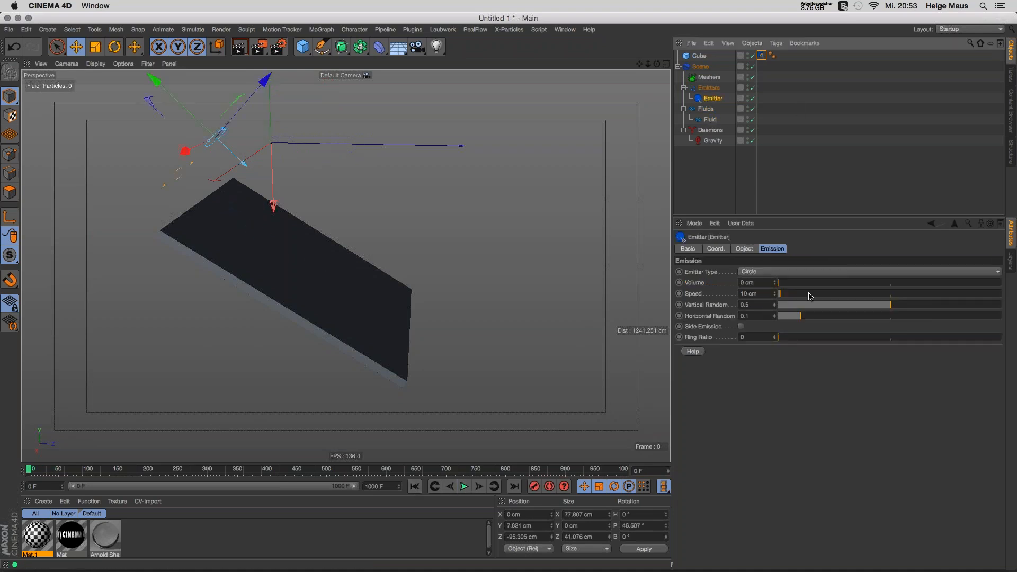
{"action": "left_click_drag", "start_coordinate": [784, 297], "coordinate": [793, 297]}
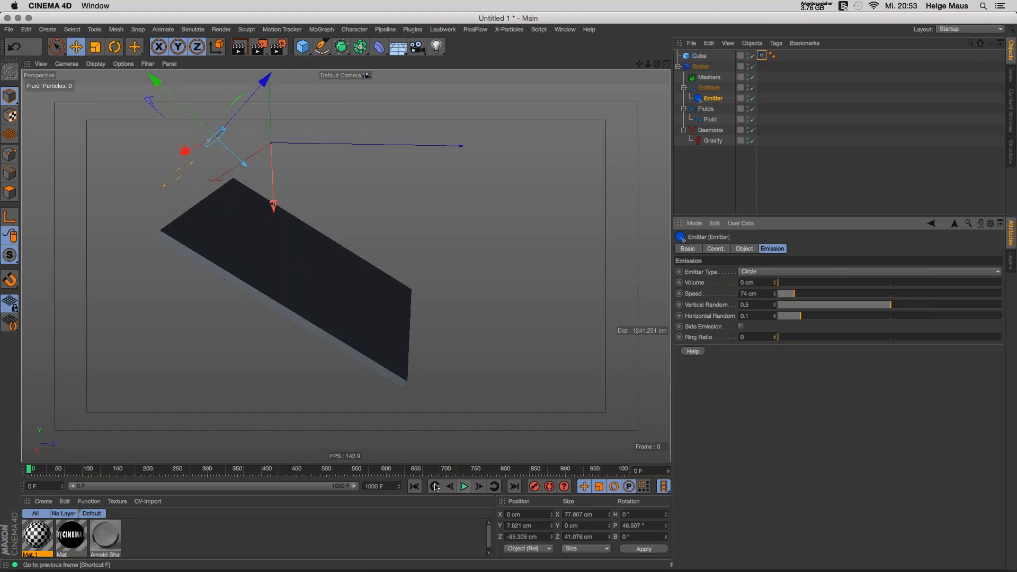
{"action": "left_click", "coordinate": [465, 487]}
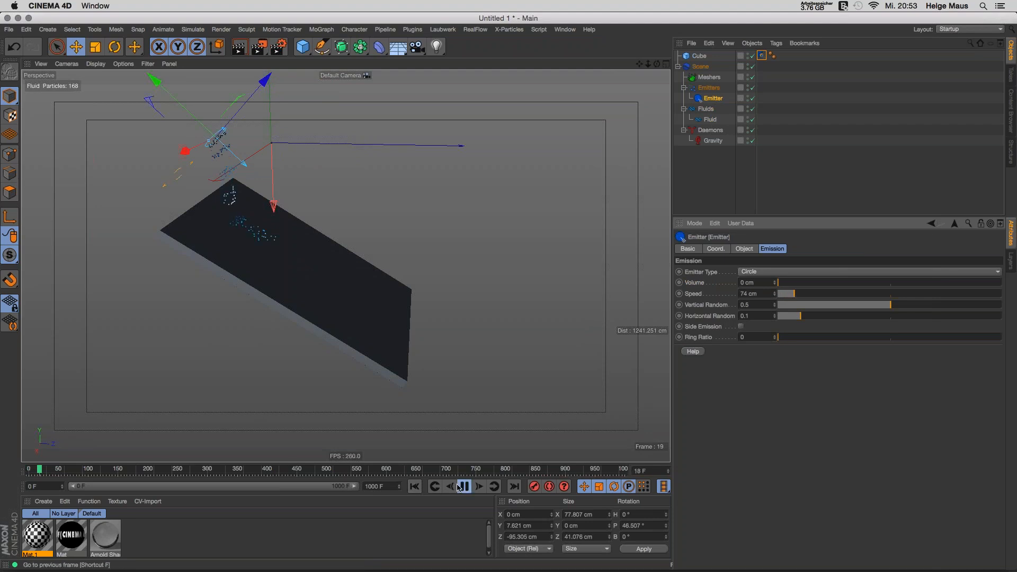
{"action": "left_click", "coordinate": [462, 487]}
Step: Replay from the start and orbit and zoom in to see particles landing on the slab
{"action": "mouse_move", "coordinate": [345, 265]}
{"action": "left_mouse_down", "text": "alt"}
{"action": "mouse_move", "coordinate": [337, 288]}
{"action": "mouse_move", "coordinate": [340, 278]}
{"action": "left_mouse_up", "text": "alt"}
{"action": "left_click", "coordinate": [416, 487]}
{"action": "left_click", "coordinate": [464, 487]}
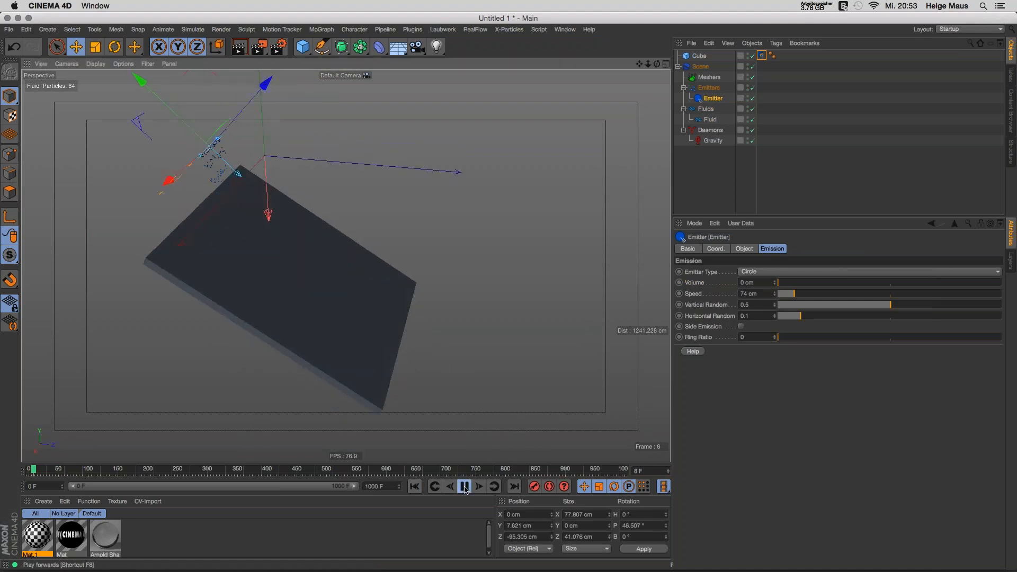
{"action": "left_click", "coordinate": [727, 168]}
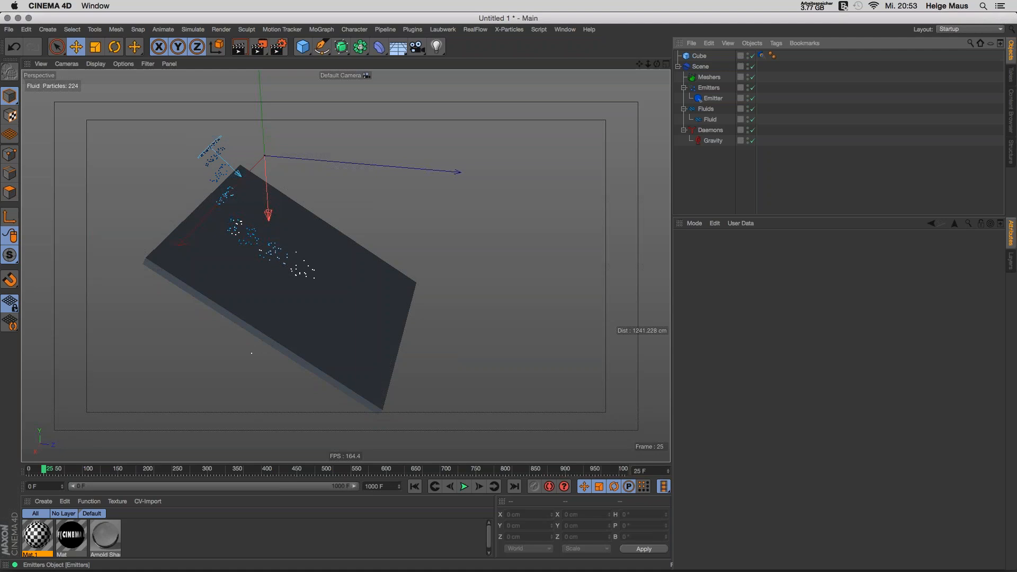
{"action": "left_click_drag", "start_coordinate": [315, 367], "coordinate": [312, 227], "text": "alt"}
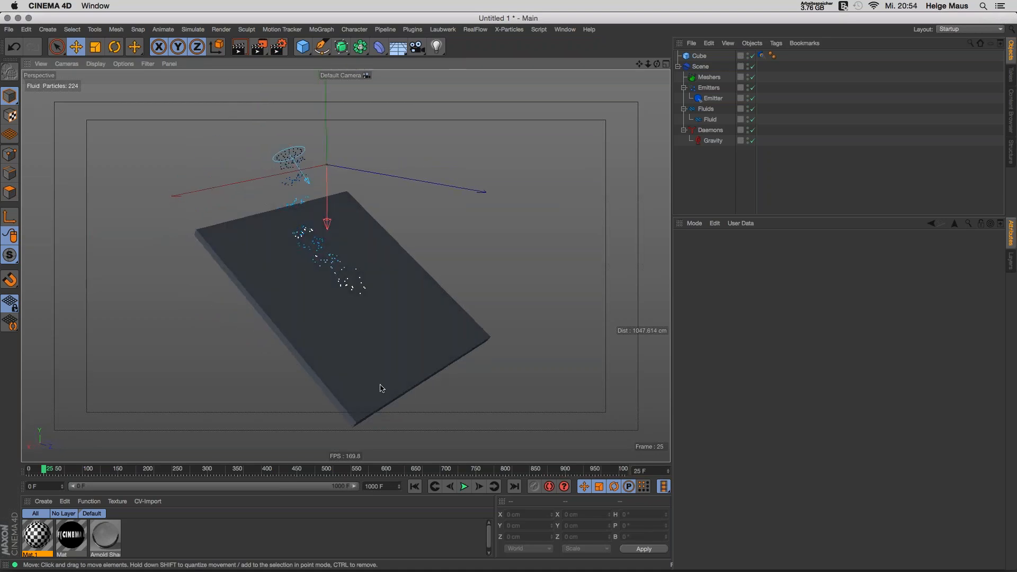
{"action": "scroll", "coordinate": [363, 353], "scroll_direction": "up", "scroll_amount": 1}
{"action": "scroll", "coordinate": [363, 353], "scroll_direction": "up", "scroll_amount": 1}
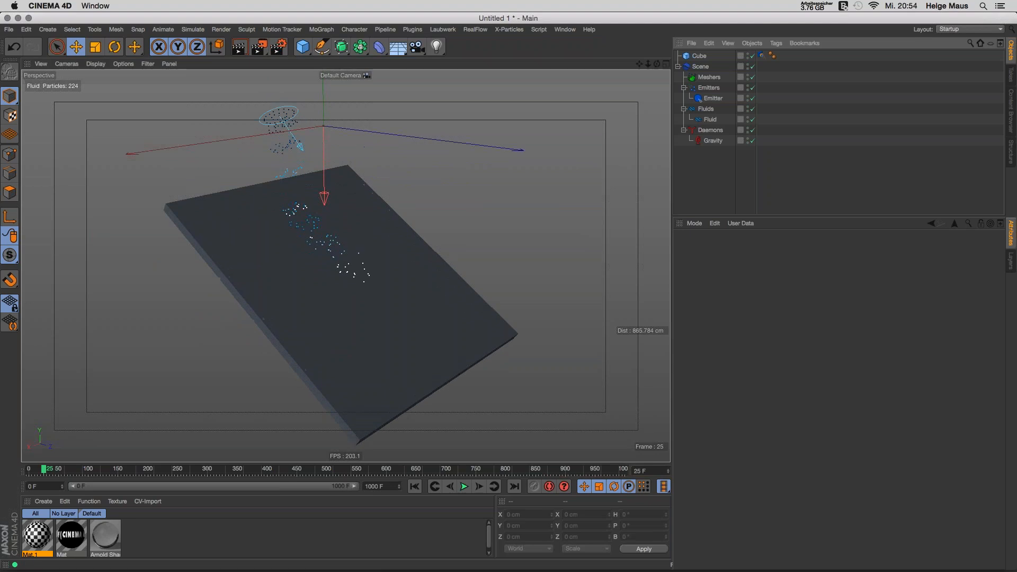
{"action": "left_click_drag", "start_coordinate": [345, 352], "coordinate": [443, 302], "text": "alt"}
Step: Turn on Show Collision Geometry for the Cube's collider tag and inspect the red plane
{"action": "left_click", "coordinate": [761, 55]}
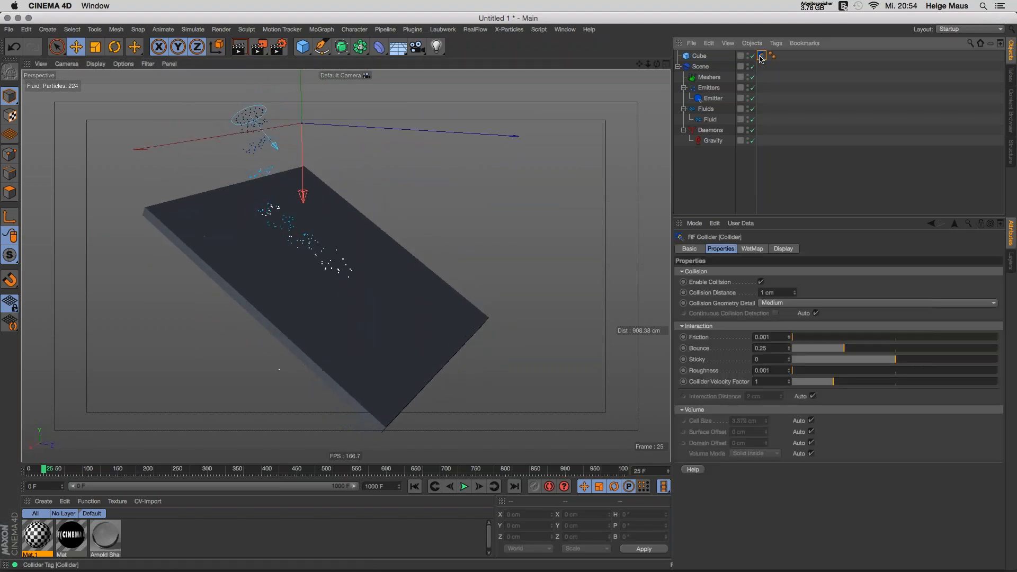
{"action": "left_click", "coordinate": [792, 251]}
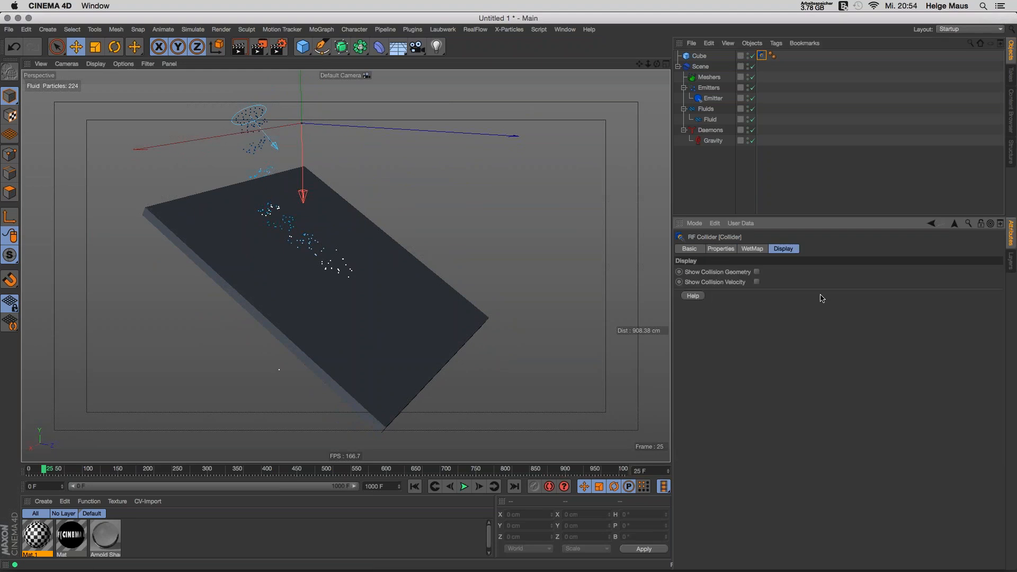
{"action": "left_click", "coordinate": [756, 272]}
{"action": "left_click", "coordinate": [414, 486]}
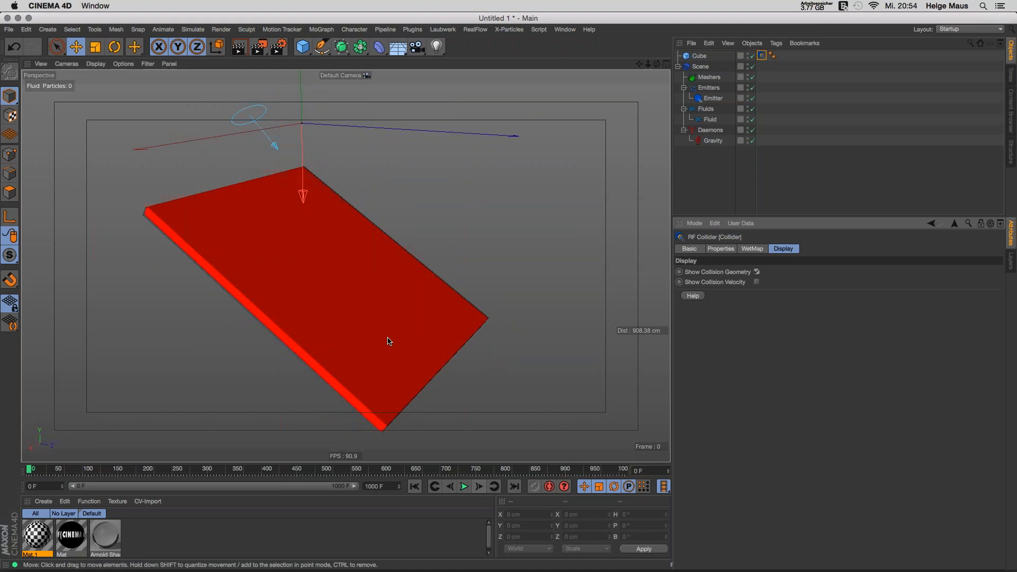
{"action": "left_click_drag", "start_coordinate": [391, 336], "coordinate": [373, 297], "text": "alt"}
{"action": "left_click", "coordinate": [722, 249]}
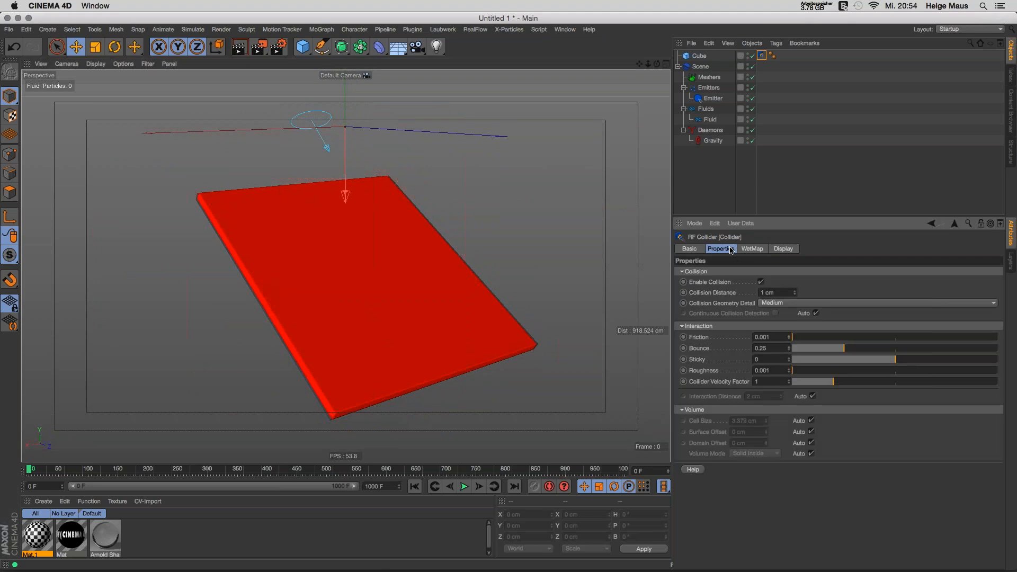
{"action": "left_click", "coordinate": [705, 325]}
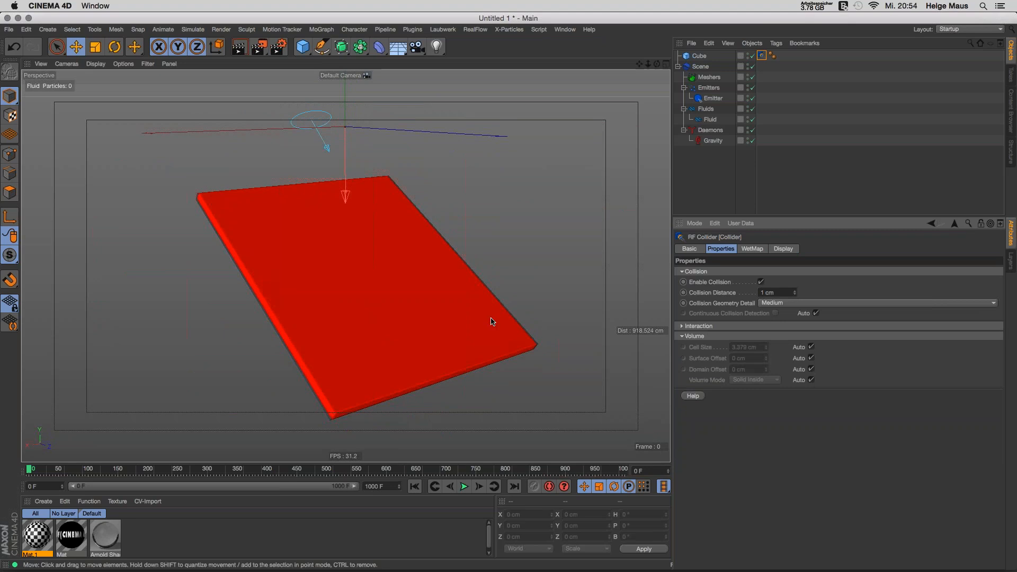
{"action": "left_click_drag", "start_coordinate": [414, 296], "coordinate": [448, 299], "text": "alt"}
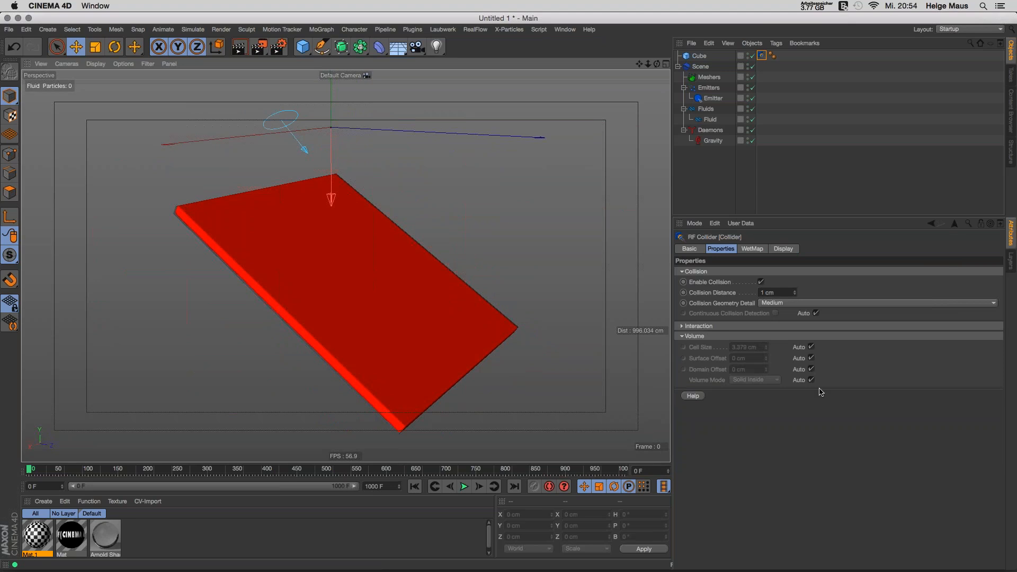
Step: Try a collider Cell Size of 2, restore Auto, and turn off Volume Mode Auto
{"action": "left_click", "coordinate": [811, 347]}
{"action": "left_click", "coordinate": [746, 346]}
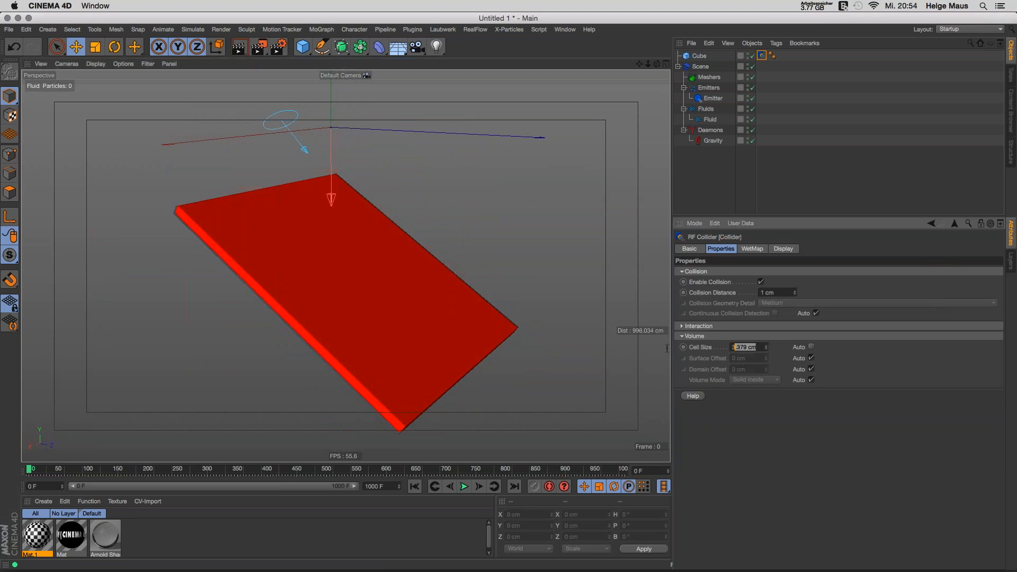
{"action": "type", "text": "2"}
{"action": "left_click", "coordinate": [478, 487]}
{"action": "left_click", "coordinate": [478, 487]}
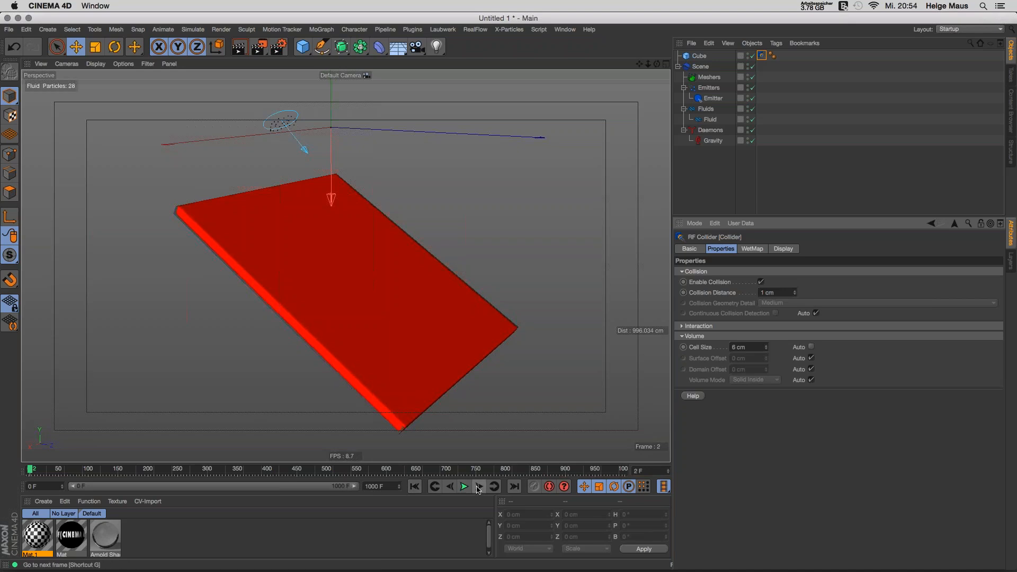
{"action": "left_click_drag", "start_coordinate": [366, 272], "coordinate": [421, 281], "text": "alt"}
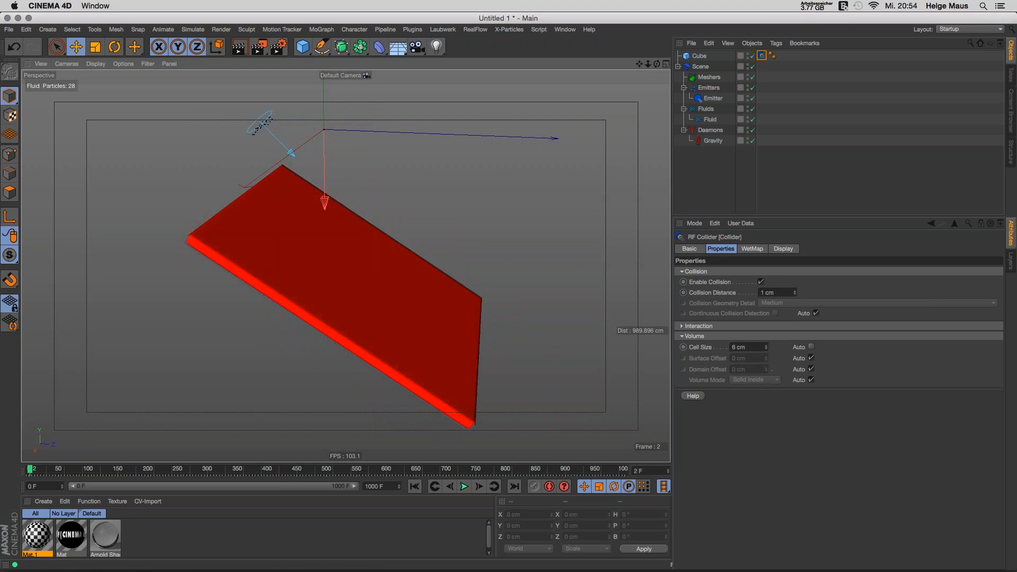
{"action": "left_click", "coordinate": [811, 348]}
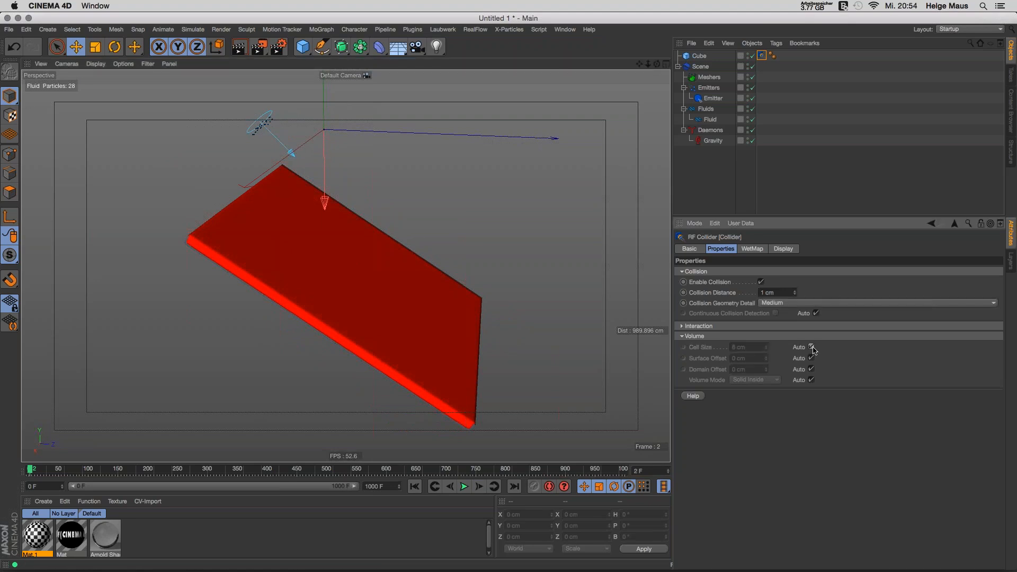
{"action": "left_click", "coordinate": [811, 380]}
{"action": "left_click", "coordinate": [749, 380]}
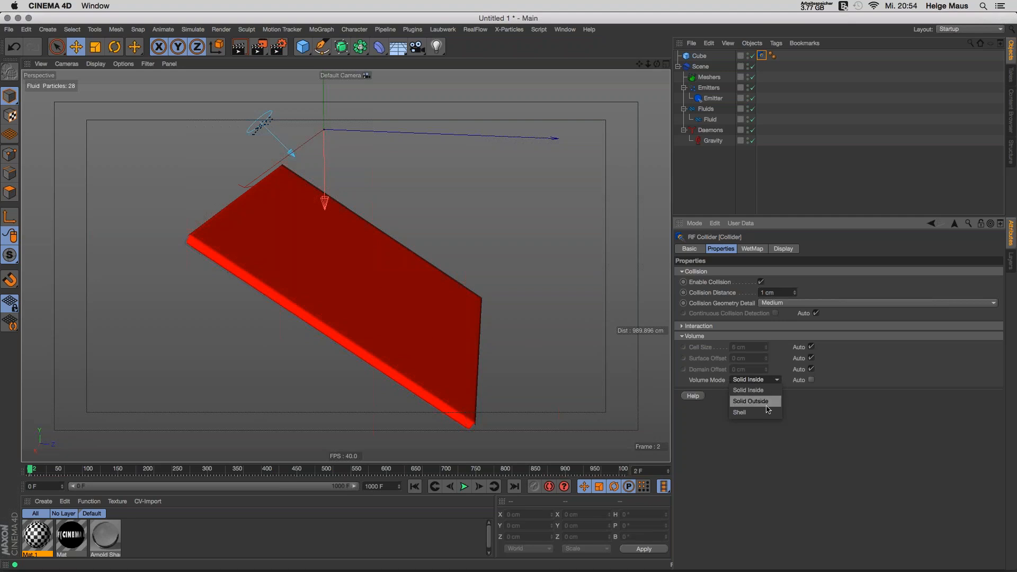
{"action": "left_click", "coordinate": [825, 416]}
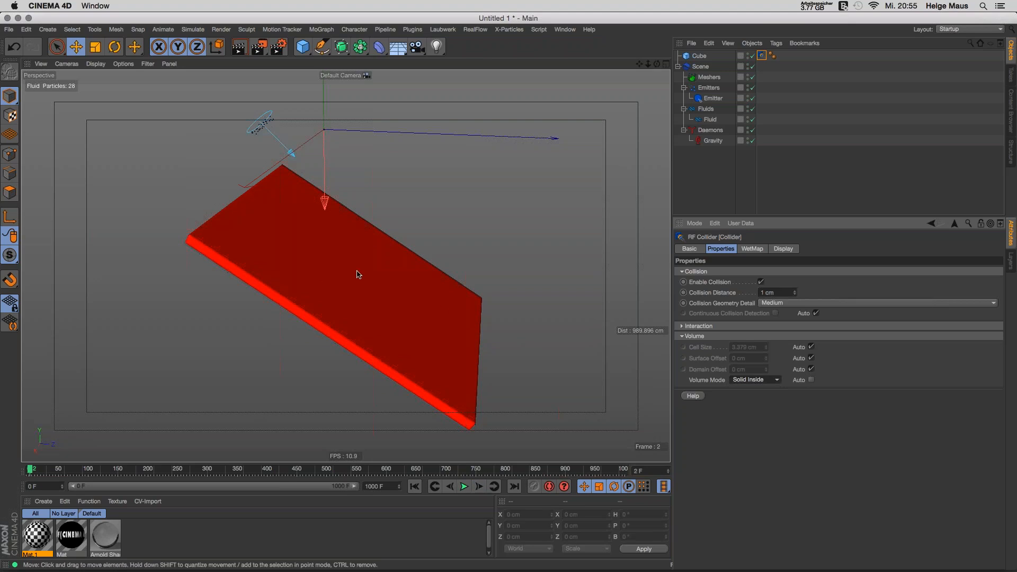
Step: Hide the collision geometry, play the fluid to frame 61, and show the WetMap settings
{"action": "left_click", "coordinate": [794, 250]}
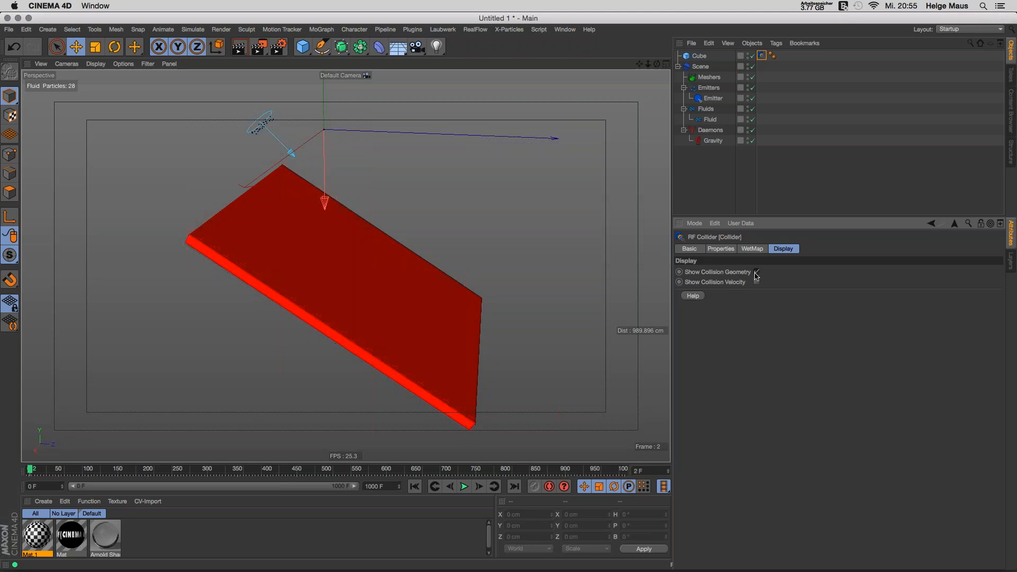
{"action": "left_click", "coordinate": [757, 273]}
{"action": "left_click", "coordinate": [464, 487]}
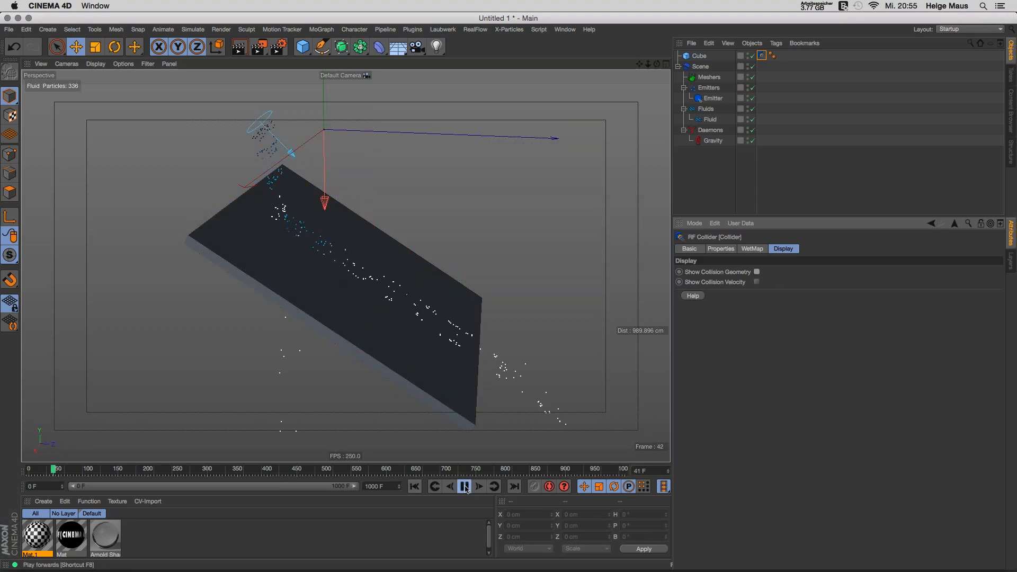
{"action": "left_click", "coordinate": [464, 487]}
{"action": "left_click_drag", "start_coordinate": [360, 347], "coordinate": [385, 356], "text": "alt"}
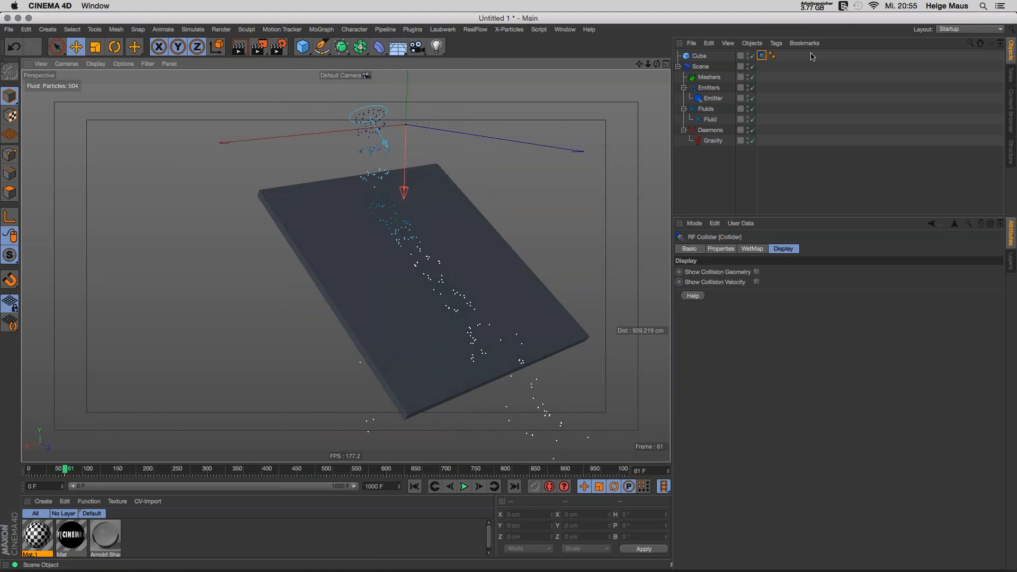
{"action": "left_click", "coordinate": [757, 249]}
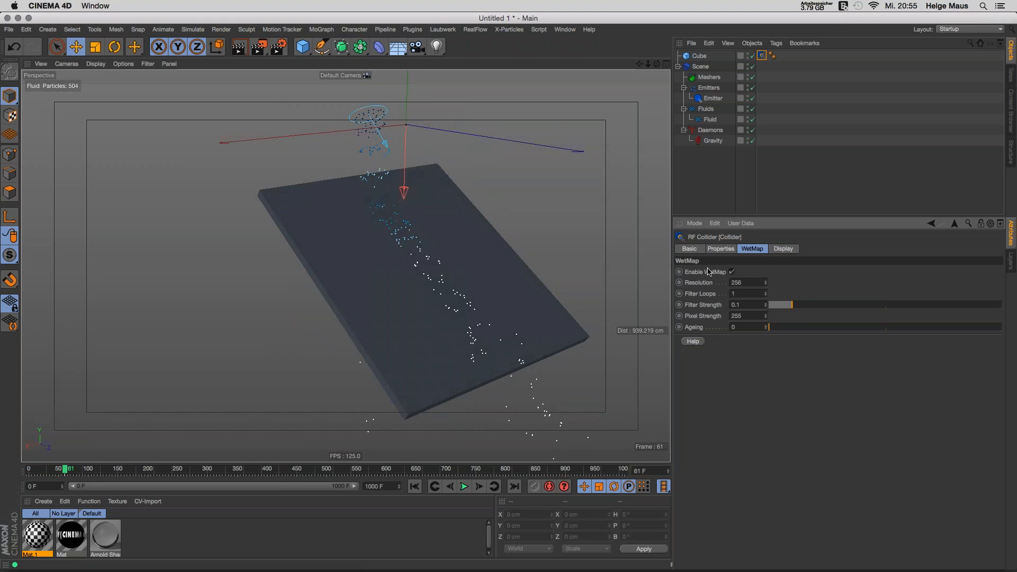
Step: Create material Mat.2, apply it to the Cube, and open it in the Material Editor
{"action": "double_click", "coordinate": [186, 551]}
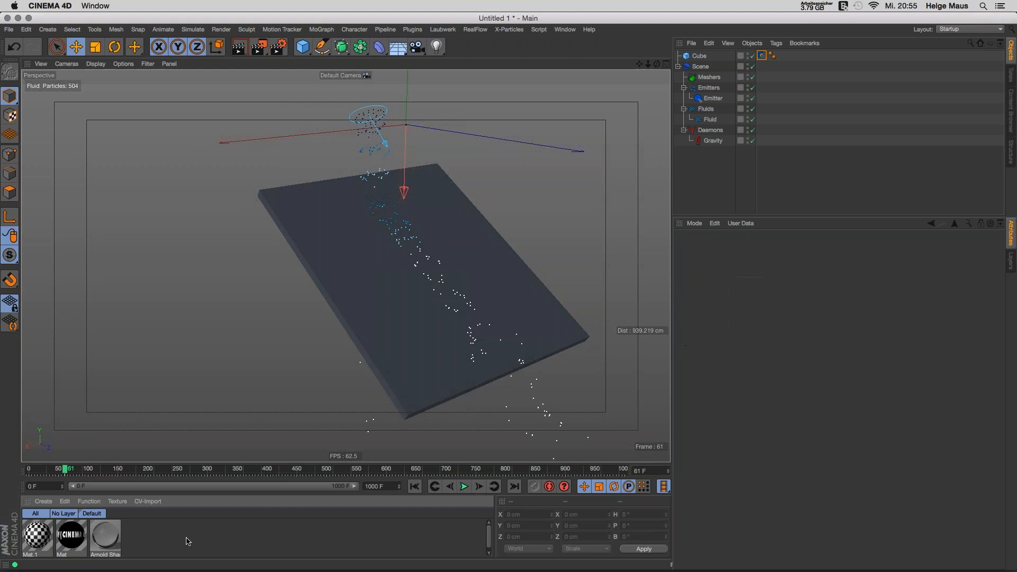
{"action": "left_click_drag", "start_coordinate": [37, 536], "coordinate": [365, 297]}
{"action": "left_click", "coordinate": [38, 537]}
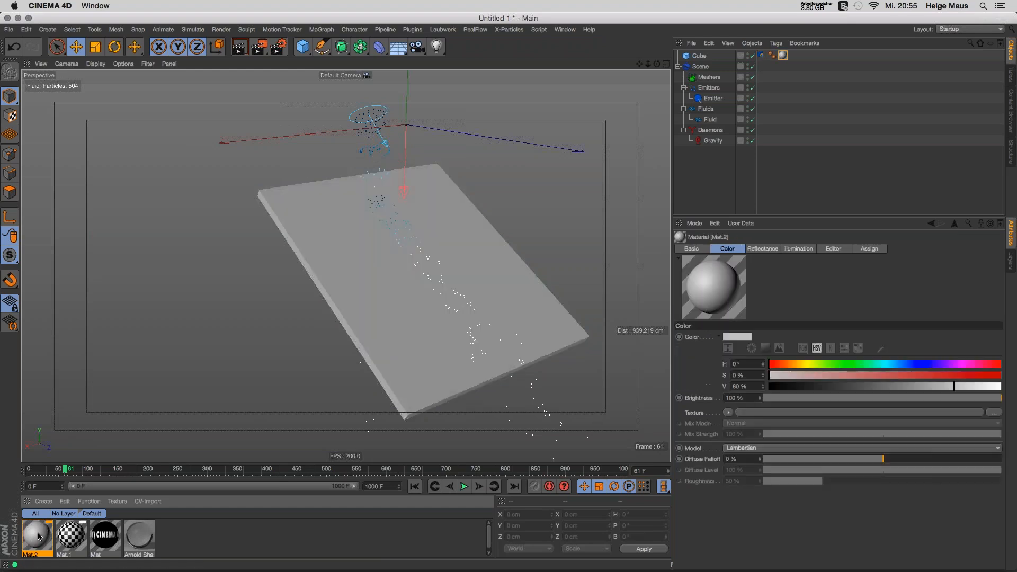
{"action": "double_click", "coordinate": [39, 536]}
Step: Enable animated preview and set Mat.2's Color texture to the RealFlow WetMap shader
{"action": "left_click", "coordinate": [177, 305]}
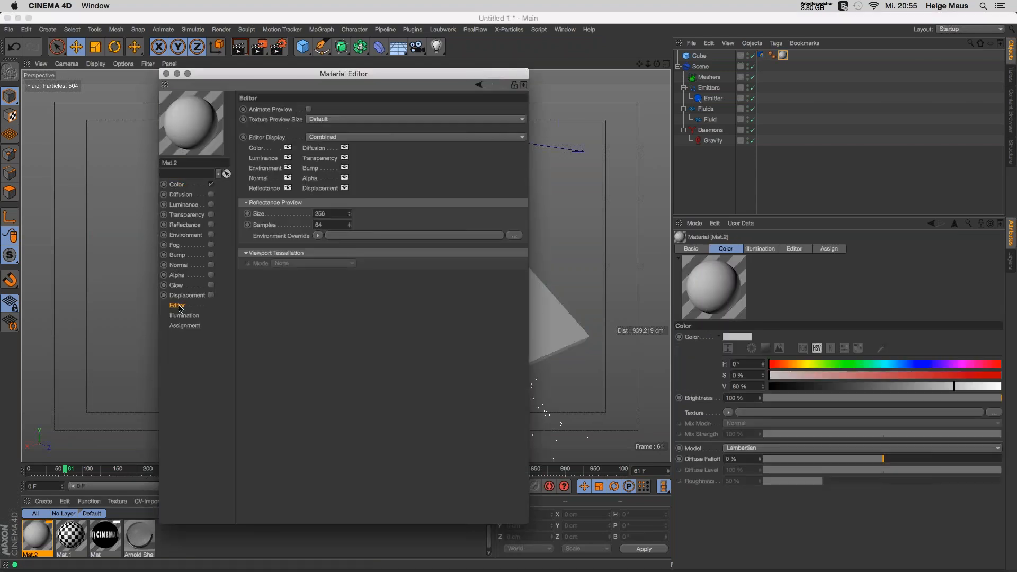
{"action": "left_click", "coordinate": [309, 109]}
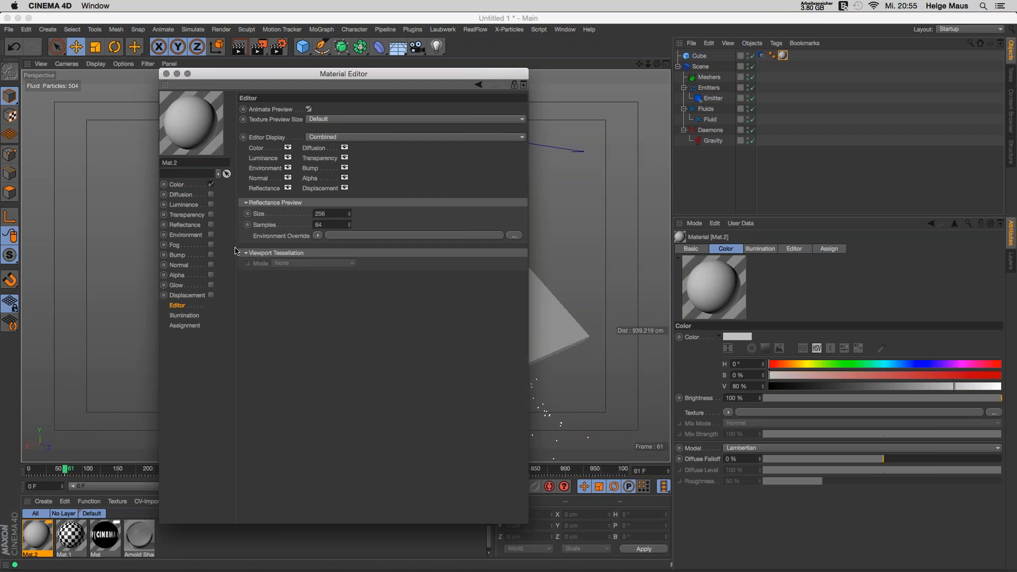
{"action": "left_click", "coordinate": [190, 185]}
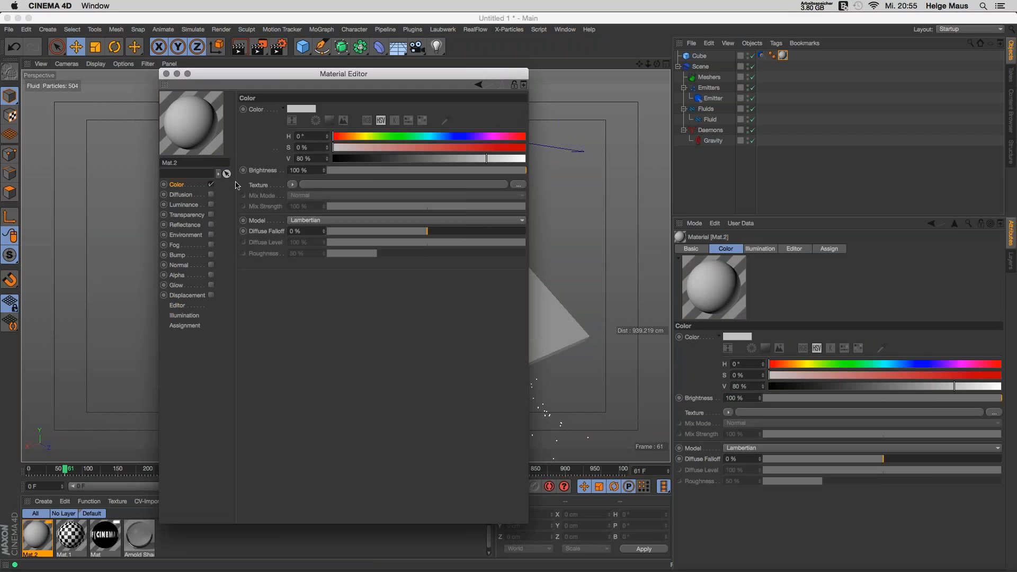
{"action": "left_click", "coordinate": [293, 184]}
{"action": "left_click", "coordinate": [331, 494]}
{"action": "left_click", "coordinate": [411, 184]}
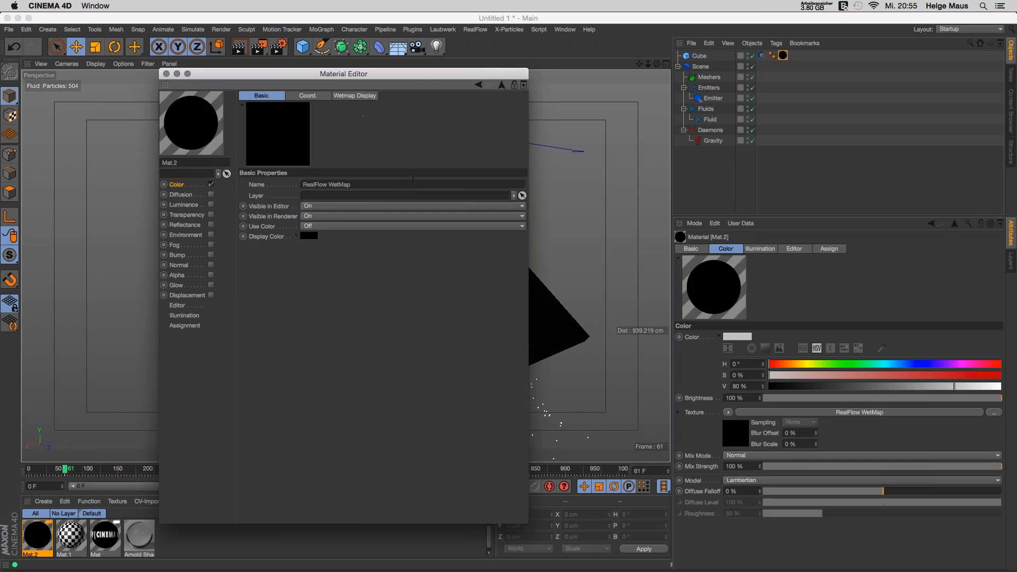
{"action": "left_click", "coordinate": [308, 96]}
{"action": "left_click", "coordinate": [355, 95]}
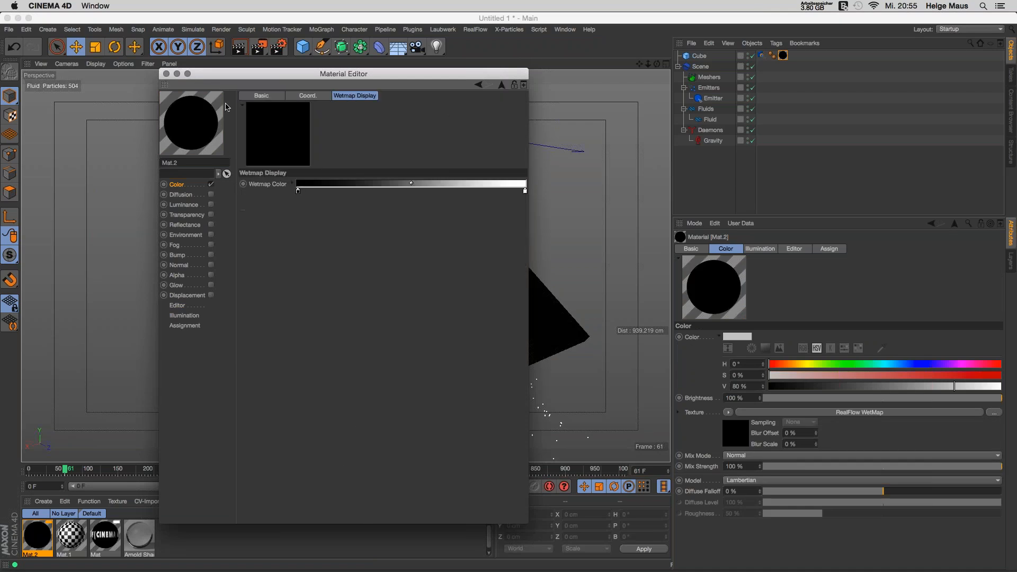
{"action": "left_click", "coordinate": [169, 76]}
Step: Replay the simulation from the start and select the Cube
{"action": "left_click", "coordinate": [414, 486]}
{"action": "left_click", "coordinate": [464, 486]}
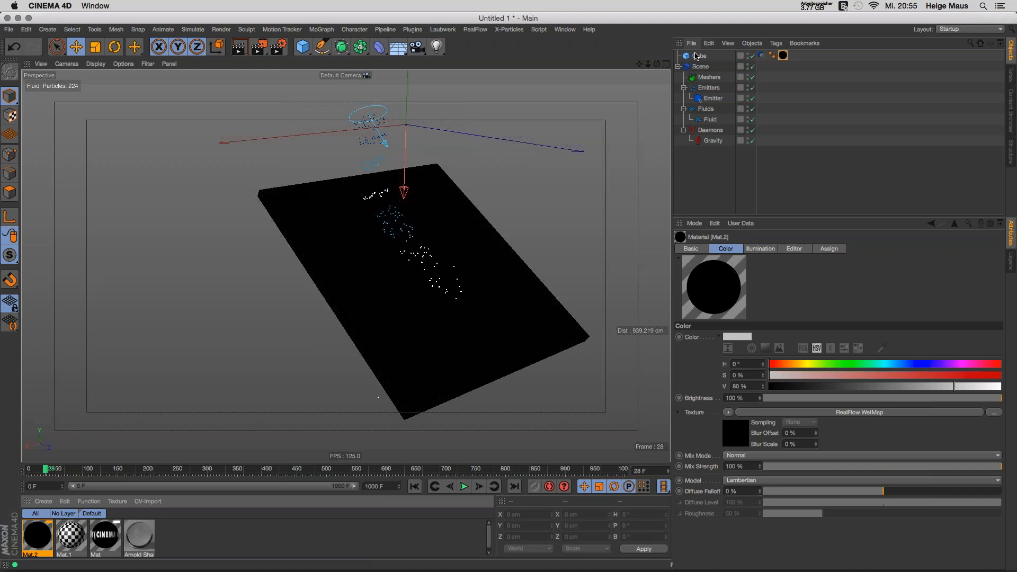
{"action": "left_click", "coordinate": [454, 307]}
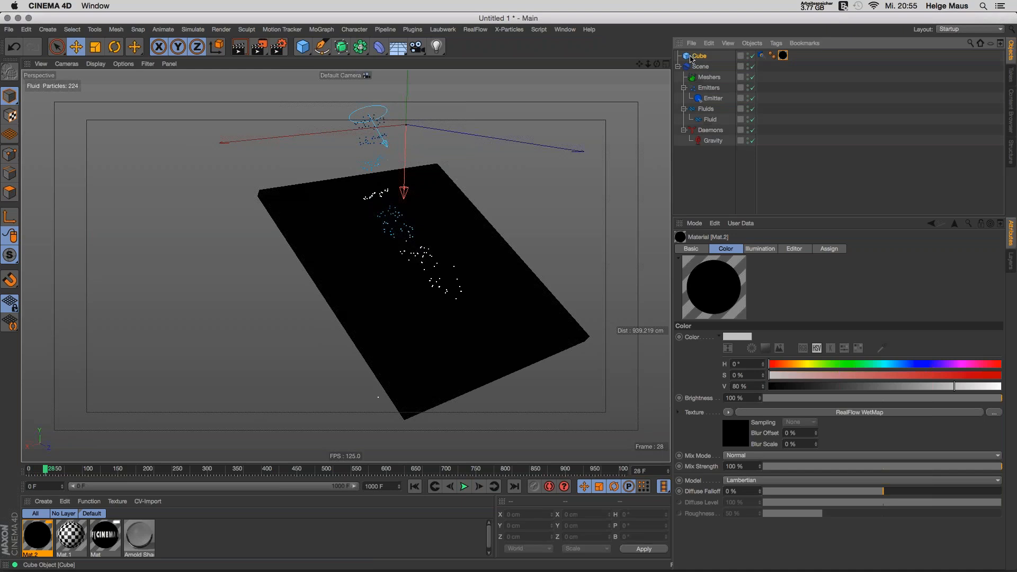
Step: Replay the fluid, pausing at frame 57 to view the plane from above, then resume
{"action": "left_click", "coordinate": [415, 486]}
{"action": "left_click", "coordinate": [461, 486]}
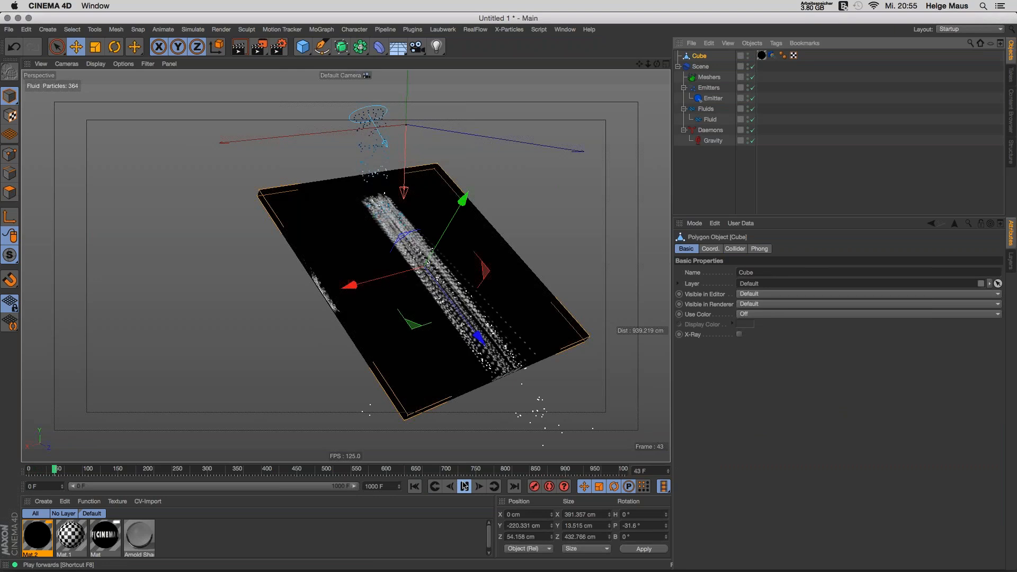
{"action": "left_click", "coordinate": [464, 486]}
{"action": "left_click_drag", "start_coordinate": [464, 319], "coordinate": [466, 360], "text": "alt"}
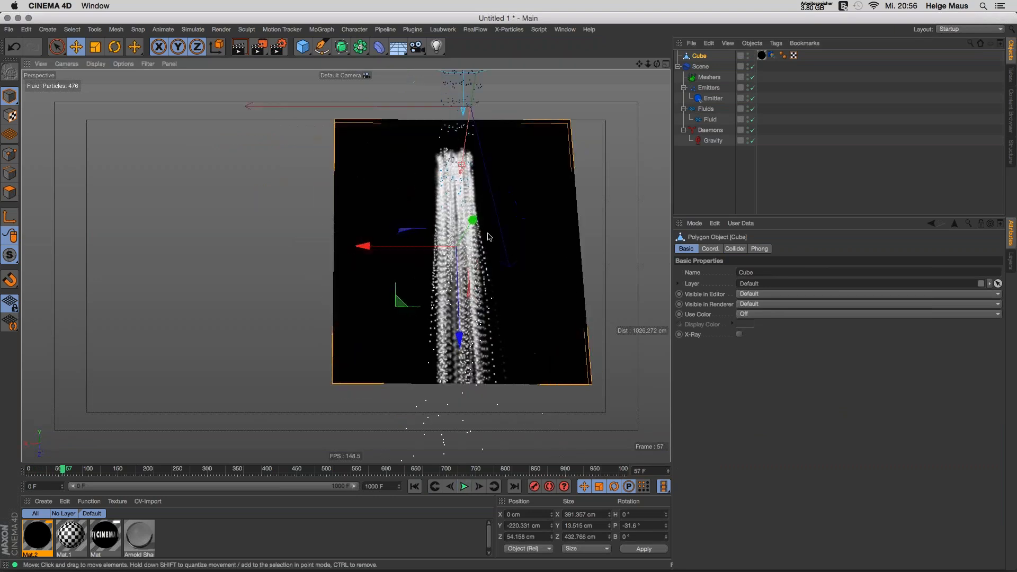
{"action": "left_click", "coordinate": [464, 486]}
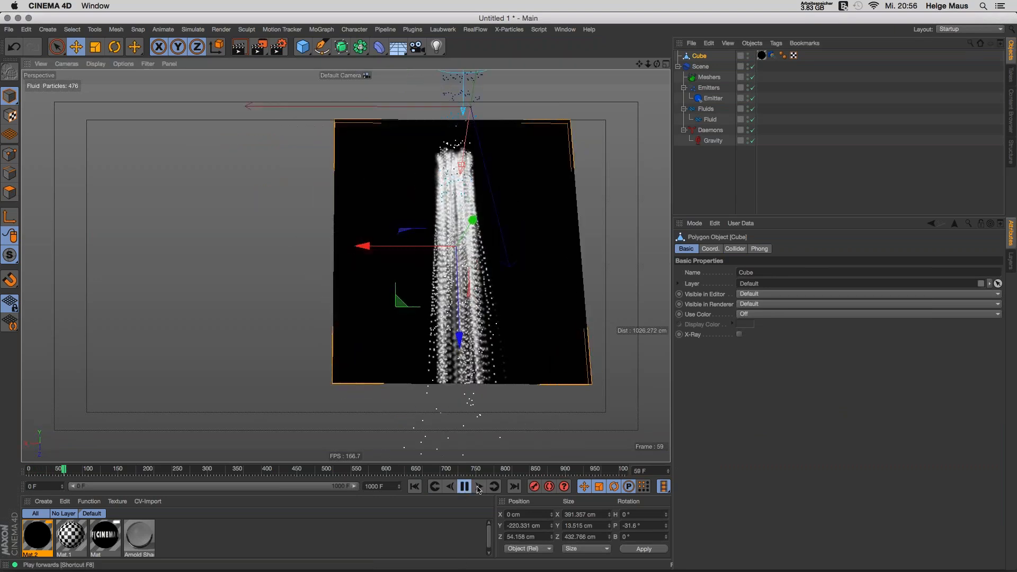
{"action": "left_click_drag", "start_coordinate": [409, 335], "coordinate": [478, 312], "text": "alt"}
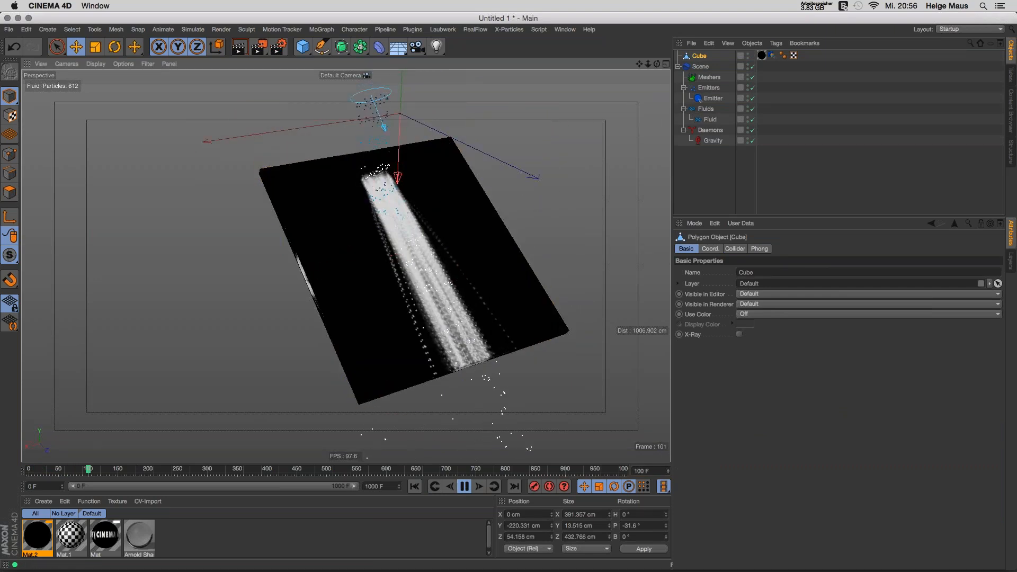
Step: Check the collider's WetMap settings, stop playback, deselect, and rewind to frame 0
{"action": "left_click", "coordinate": [795, 178]}
{"action": "left_click", "coordinate": [771, 55]}
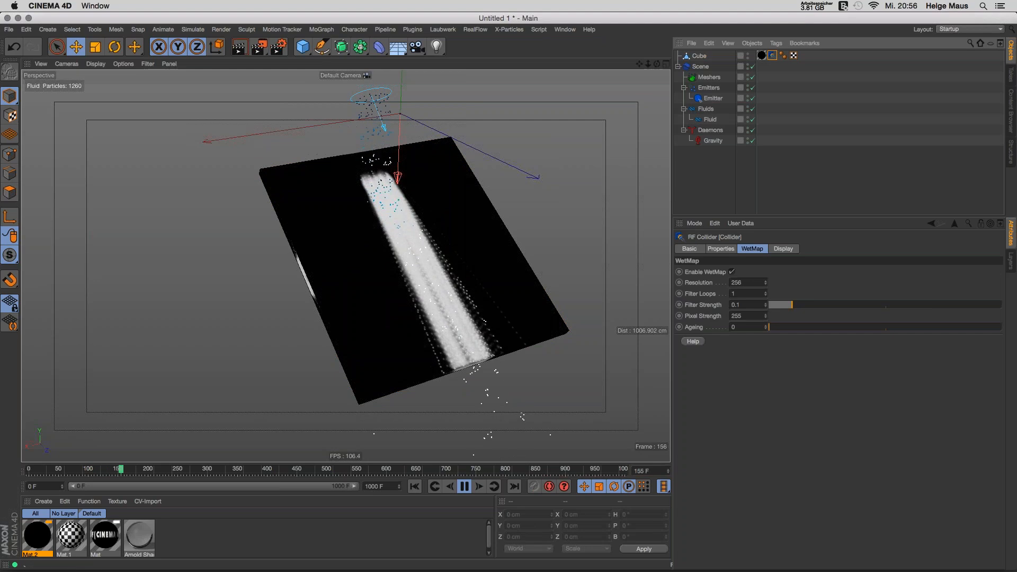
{"action": "key", "text": "F8"}
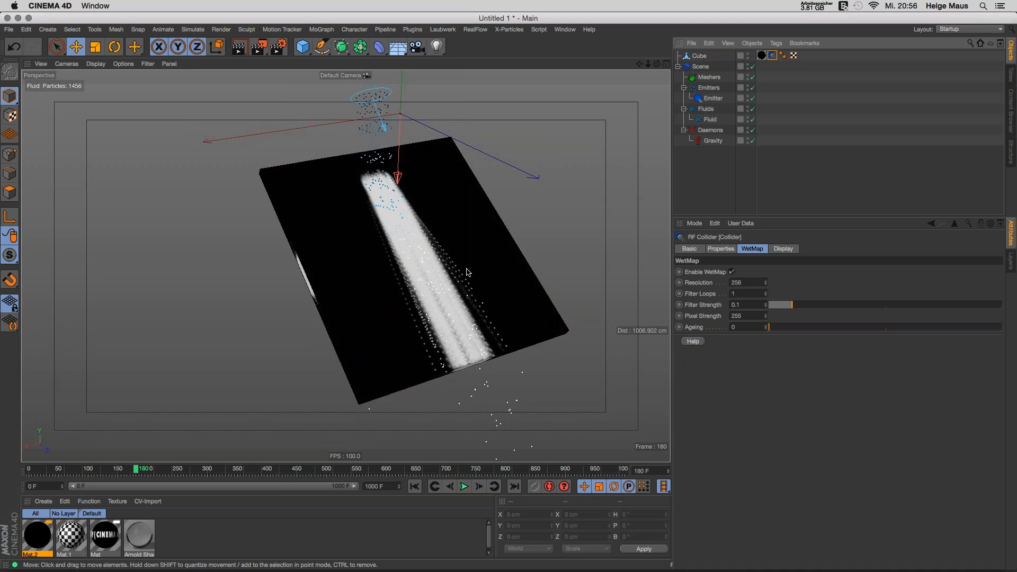
{"action": "left_click", "coordinate": [763, 200]}
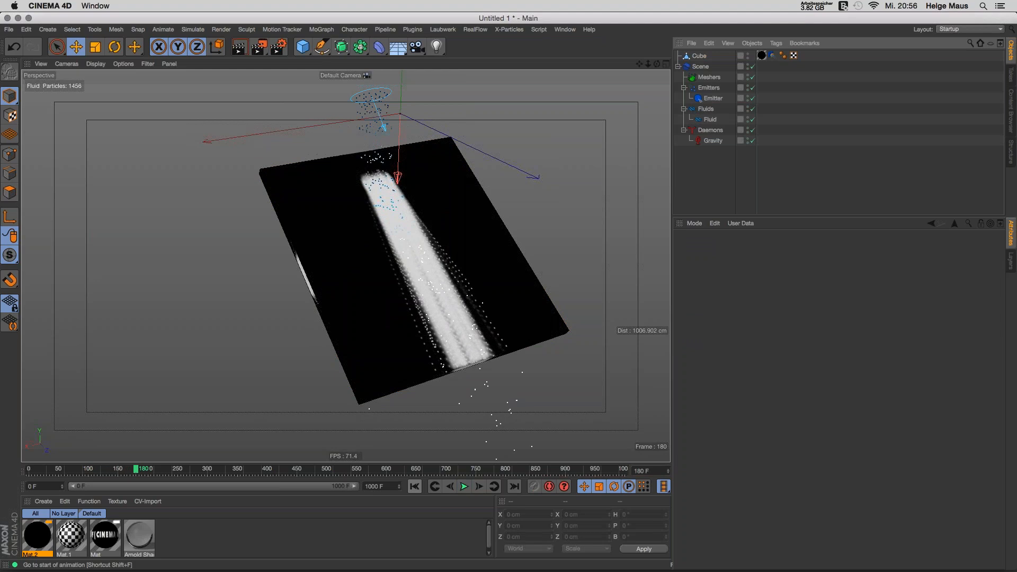
{"action": "left_click", "coordinate": [415, 486]}
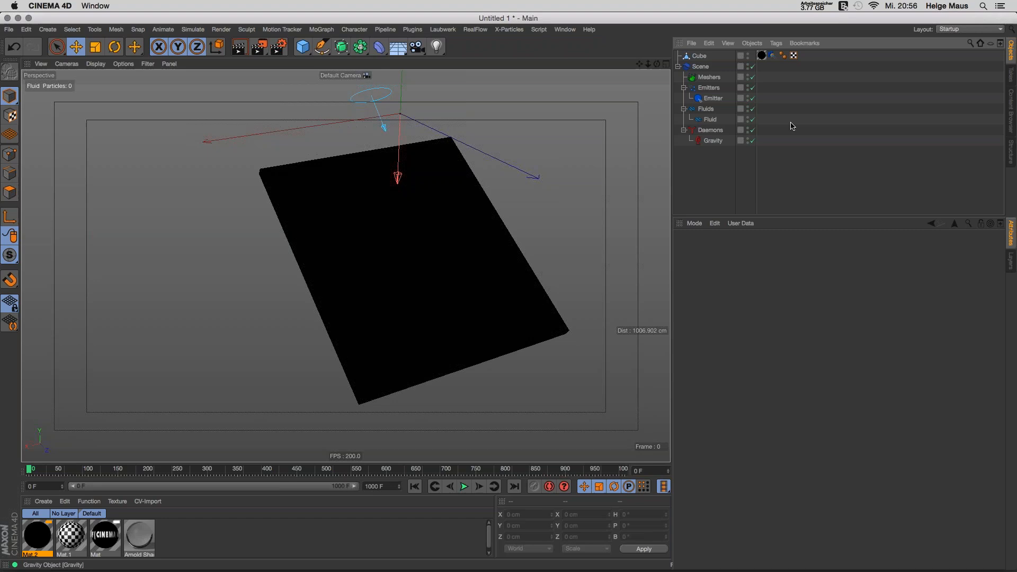
Step: Run Cache Simulation on the RealFlow Scene object, then select Meshers and rewind to frame 0
{"action": "left_click", "coordinate": [688, 69]}
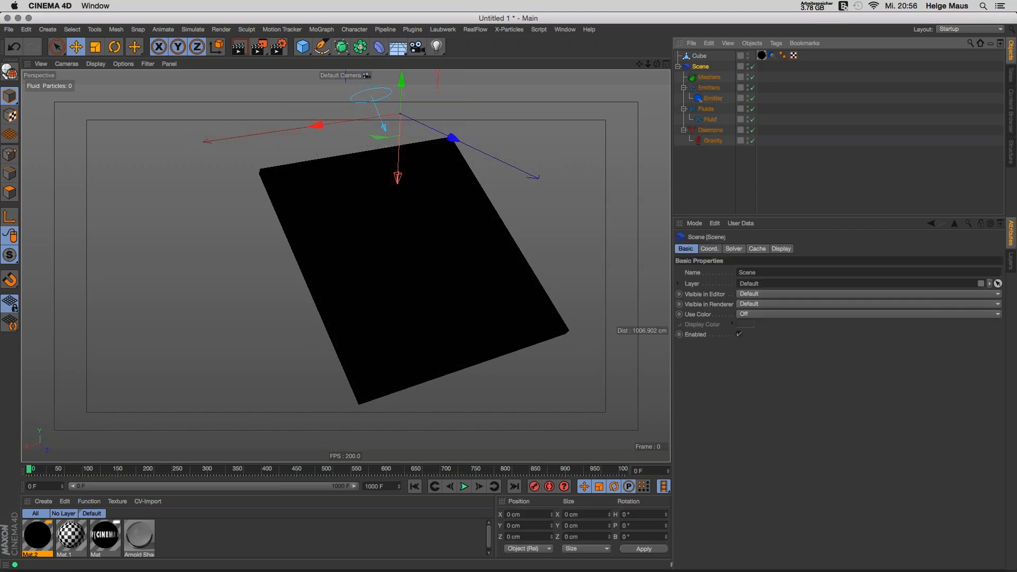
{"action": "left_click", "coordinate": [759, 249]}
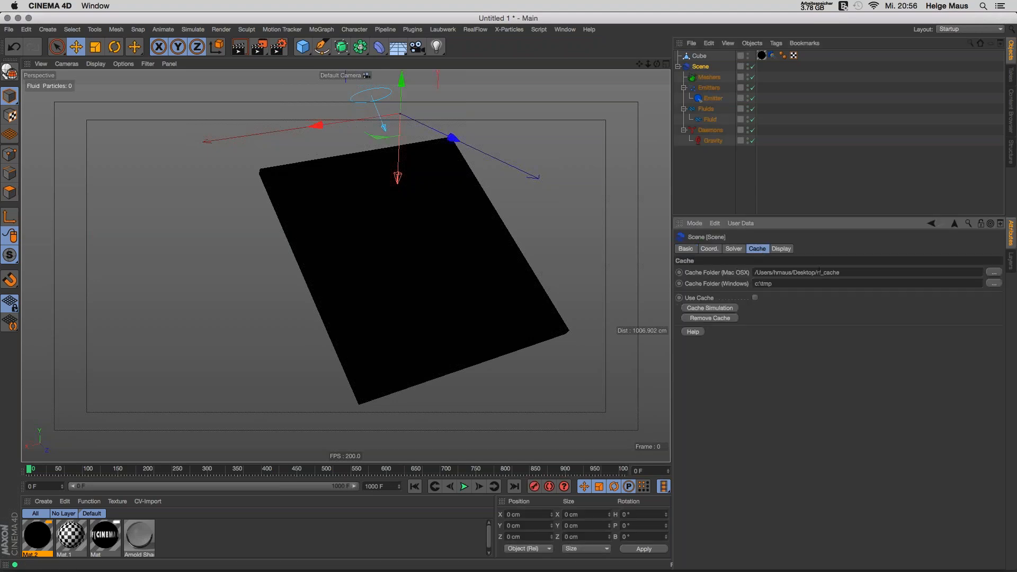
{"action": "left_click", "coordinate": [736, 309]}
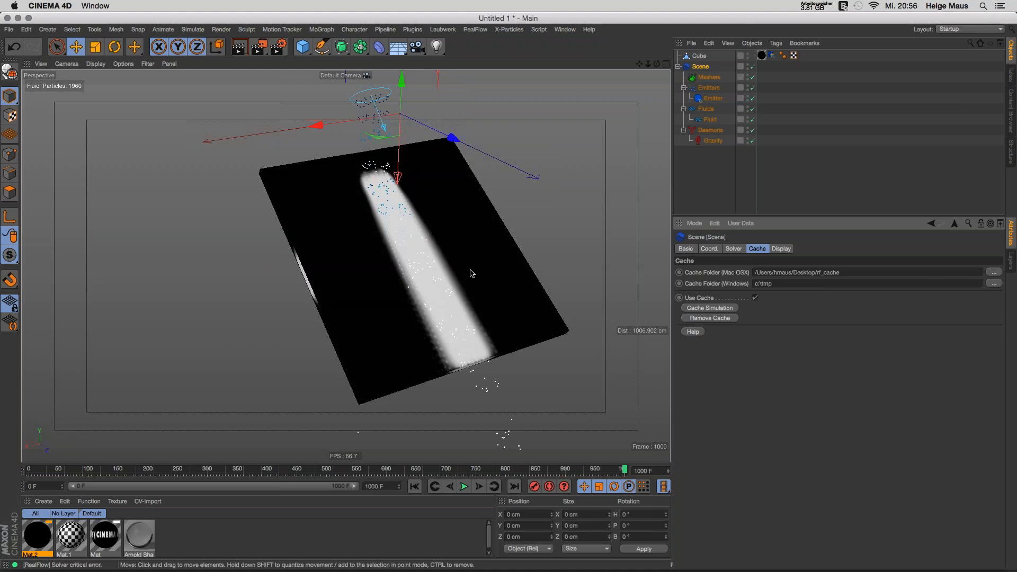
{"action": "left_click", "coordinate": [695, 77]}
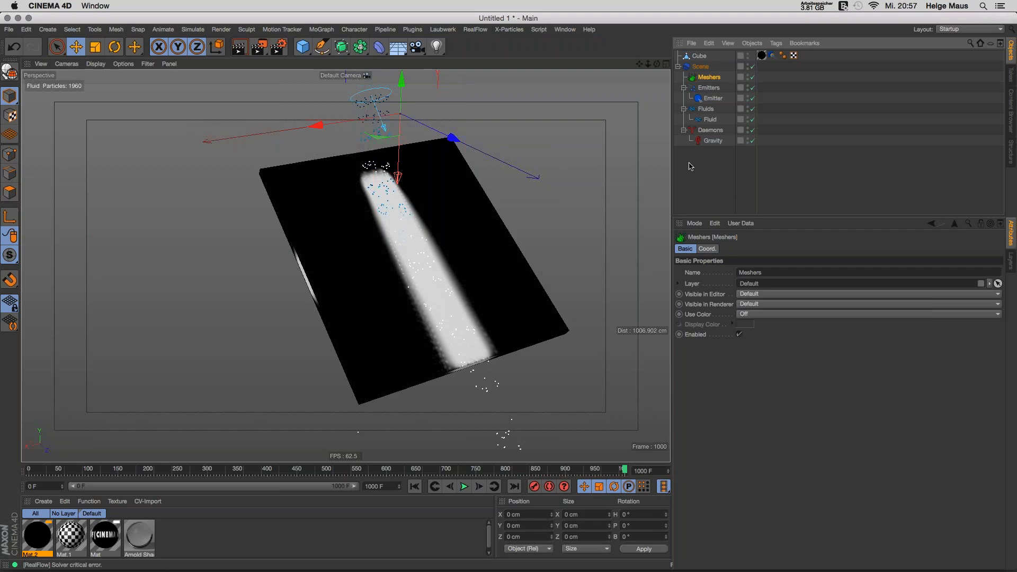
{"action": "left_click", "coordinate": [414, 486]}
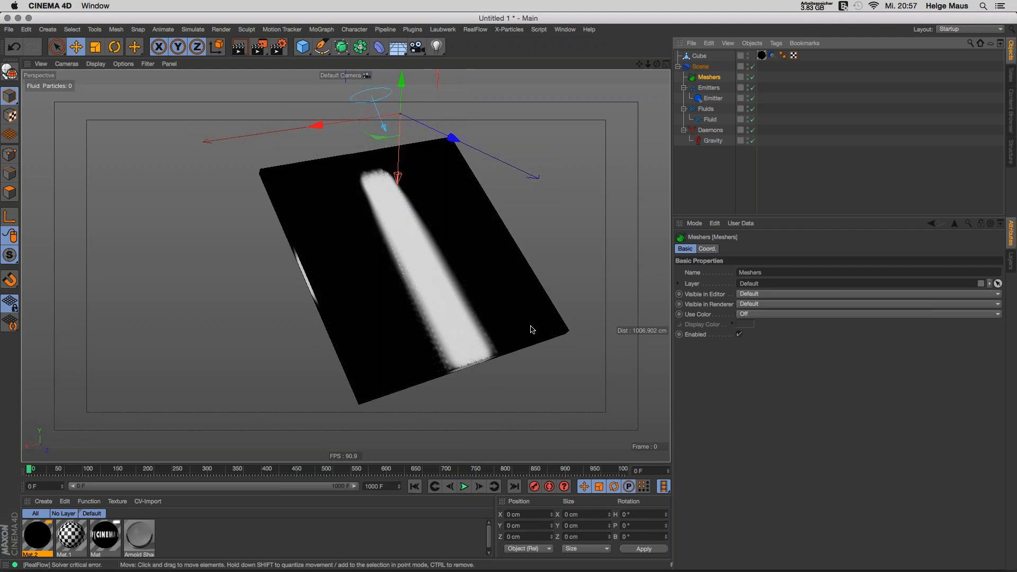
Step: Orbit to a new angle on the wet plane, deselect Meshers, and open the RealFlow menu
{"action": "left_click_drag", "start_coordinate": [453, 315], "coordinate": [491, 301], "text": "alt"}
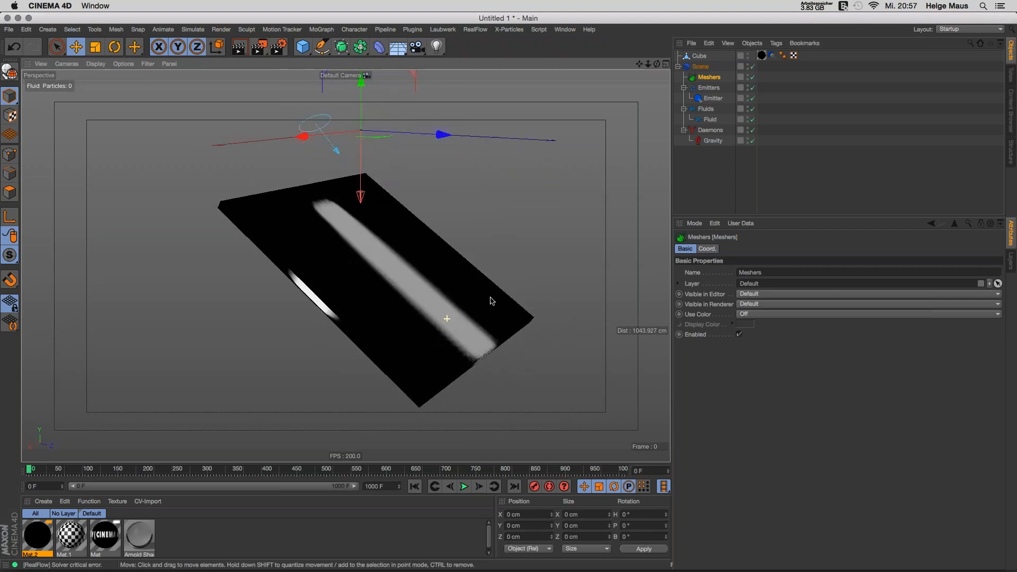
{"action": "left_click", "coordinate": [716, 177]}
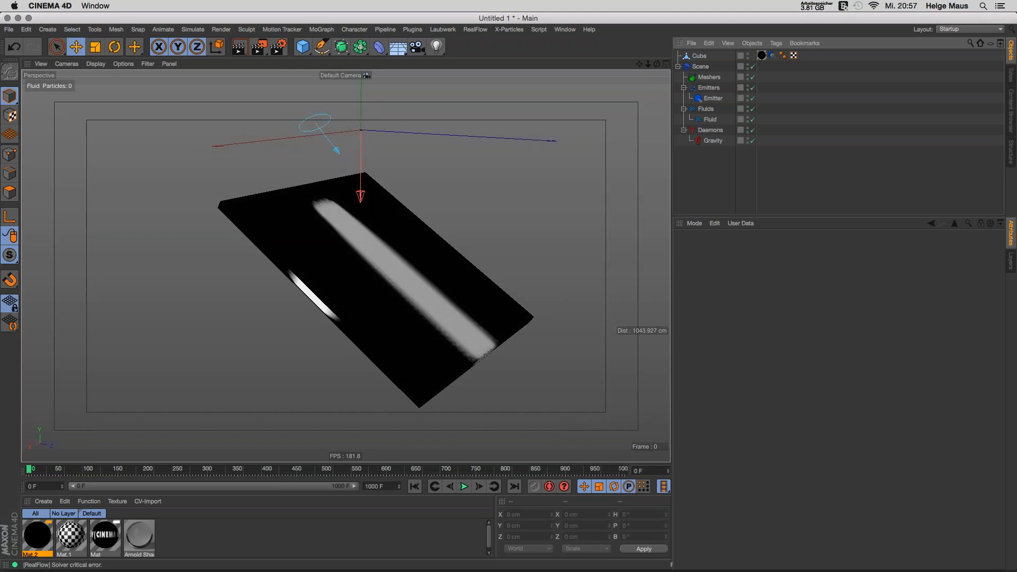
{"action": "left_click", "coordinate": [478, 30]}
Step: Tear off the Daemons submenu as a palette and create a Filter daemon
{"action": "mouse_move", "coordinate": [485, 69]}
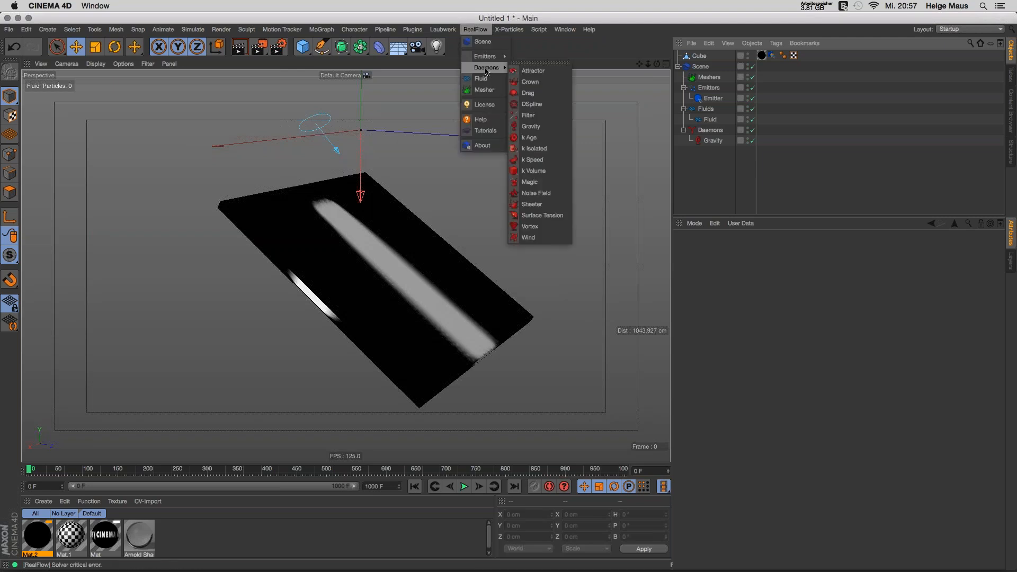
{"action": "left_click", "coordinate": [533, 64]}
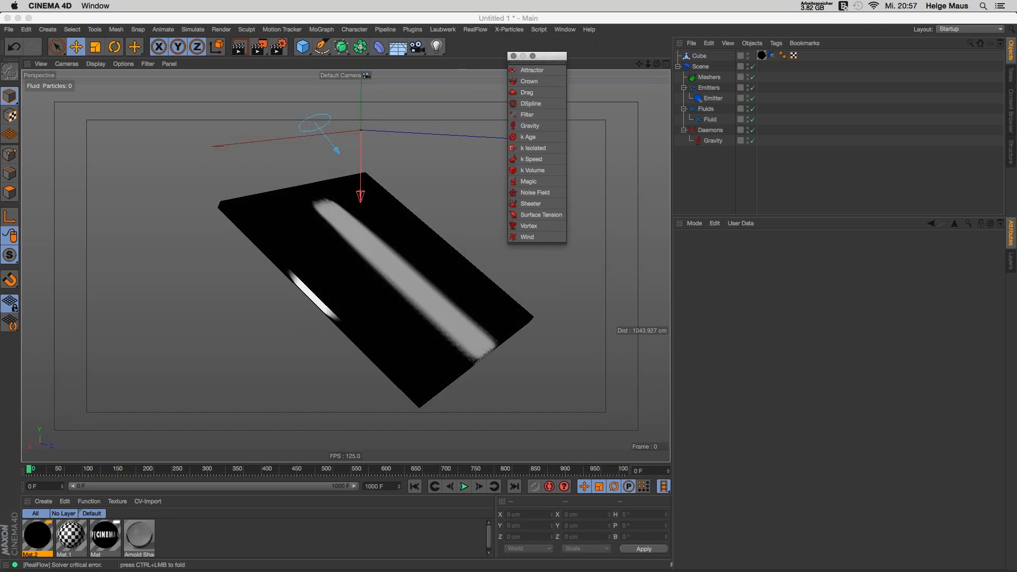
{"action": "left_click", "coordinate": [527, 114]}
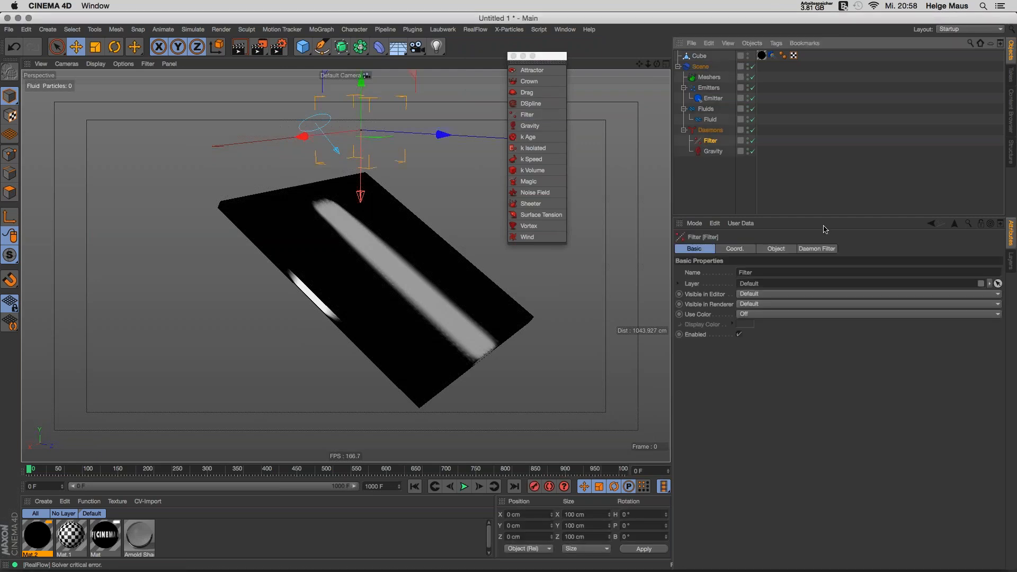
Step: Link the Fluid as the Filter daemon's source and close the daemon palette
{"action": "left_click", "coordinate": [782, 247]}
{"action": "left_click", "coordinate": [823, 254]}
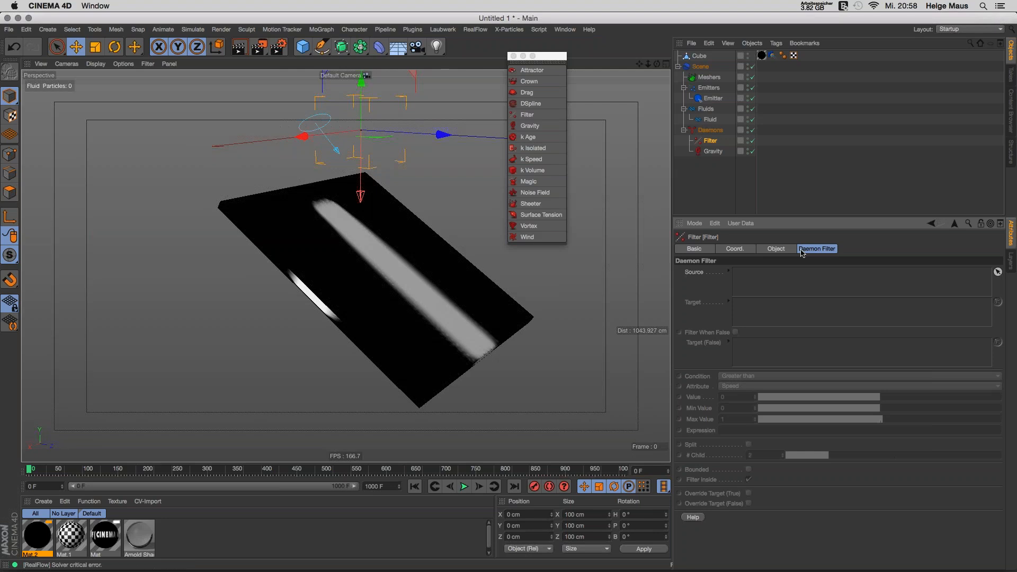
{"action": "left_click_drag", "start_coordinate": [701, 123], "coordinate": [761, 275]}
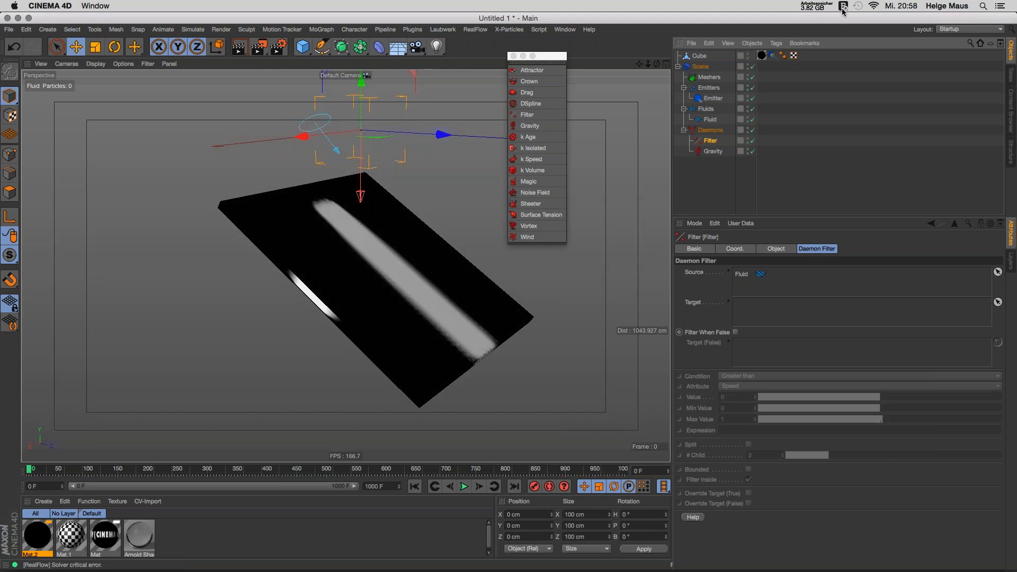
{"action": "mouse_move", "coordinate": [882, 571]}
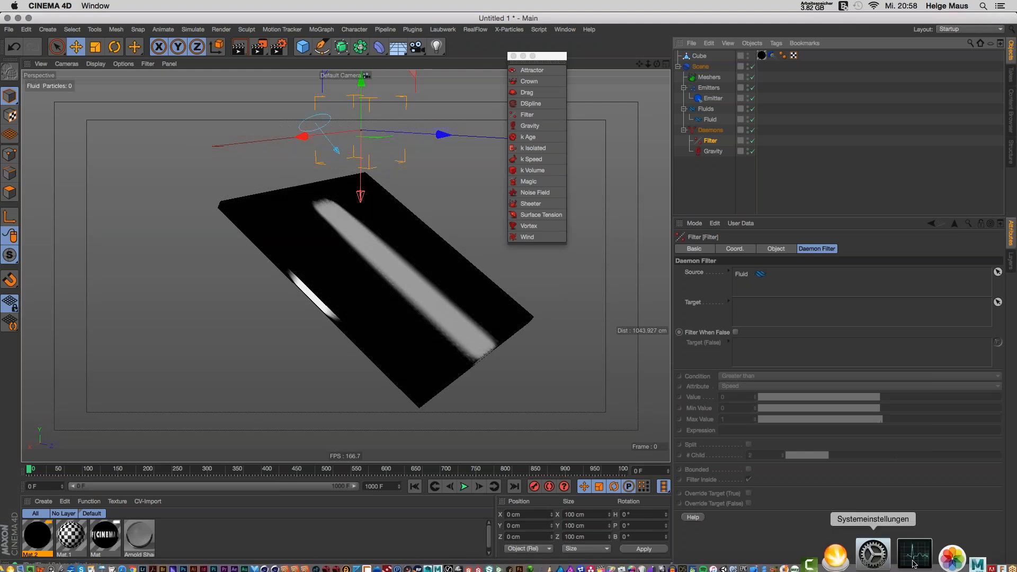
{"action": "left_click", "coordinate": [949, 547]}
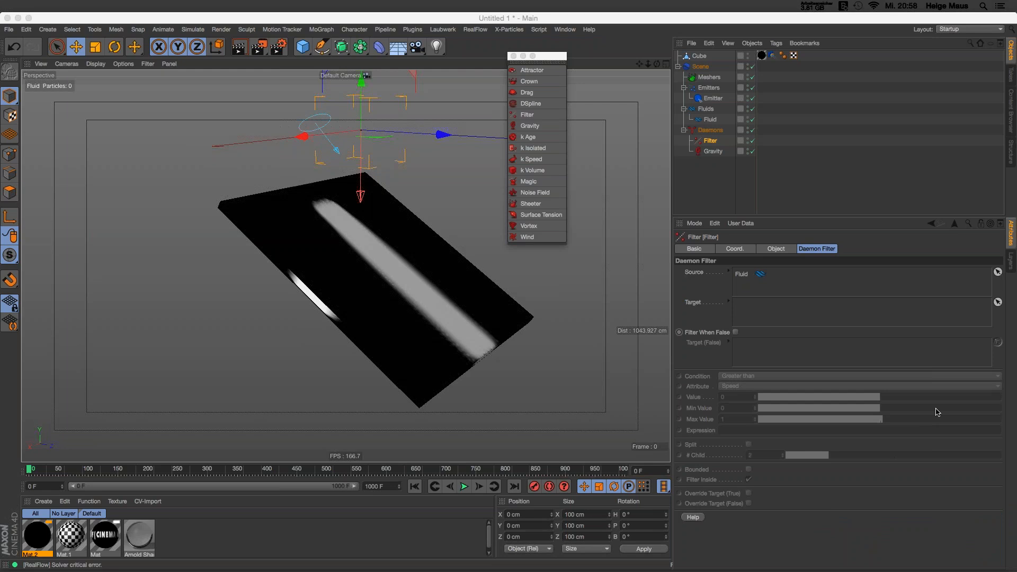
{"action": "left_click", "coordinate": [711, 202]}
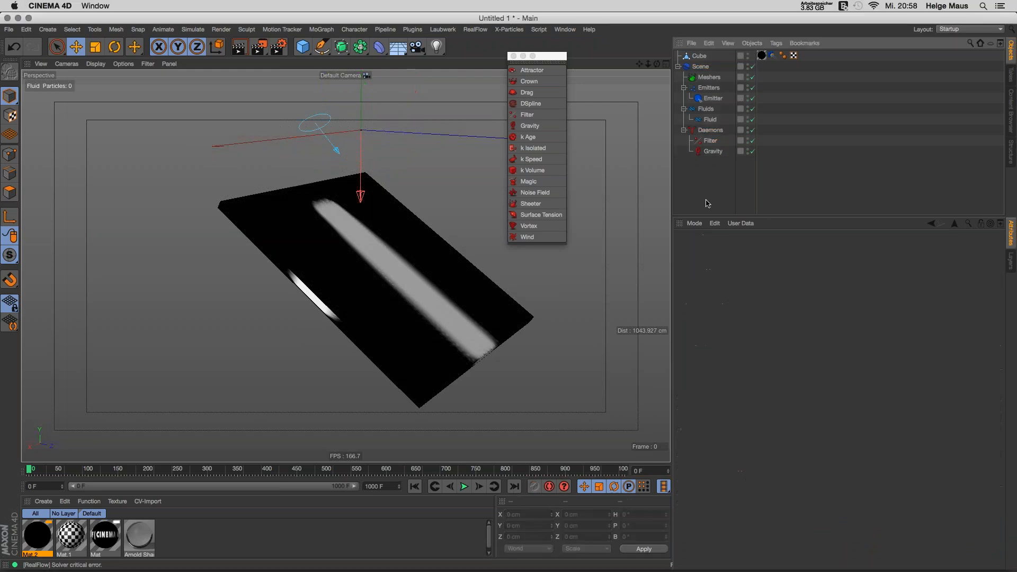
{"action": "left_click", "coordinate": [512, 56]}
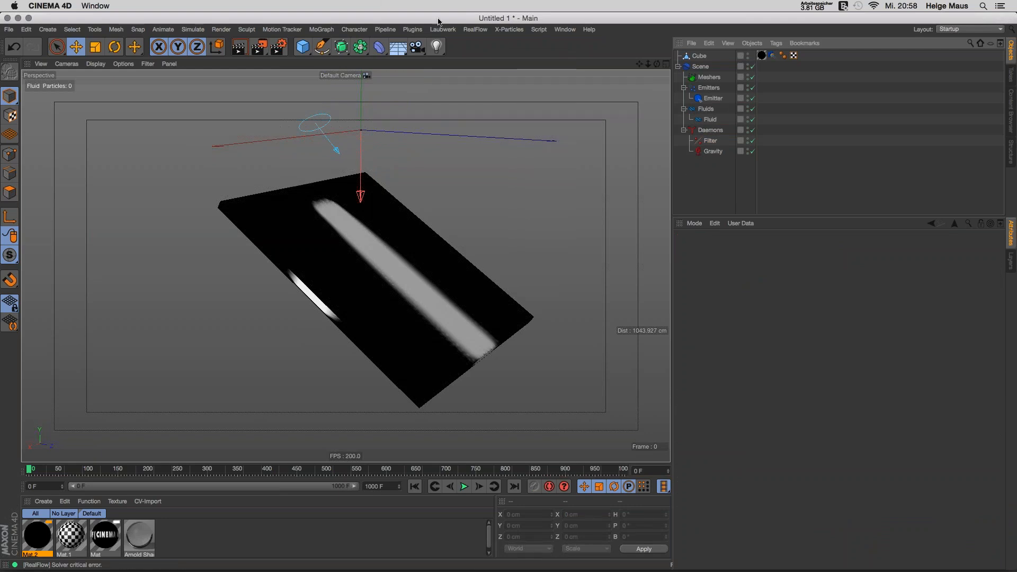
Step: Add a RealFlow Mesher and tick the Speed channel on its Channels tab
{"action": "left_click", "coordinate": [476, 30]}
{"action": "left_click", "coordinate": [485, 102]}
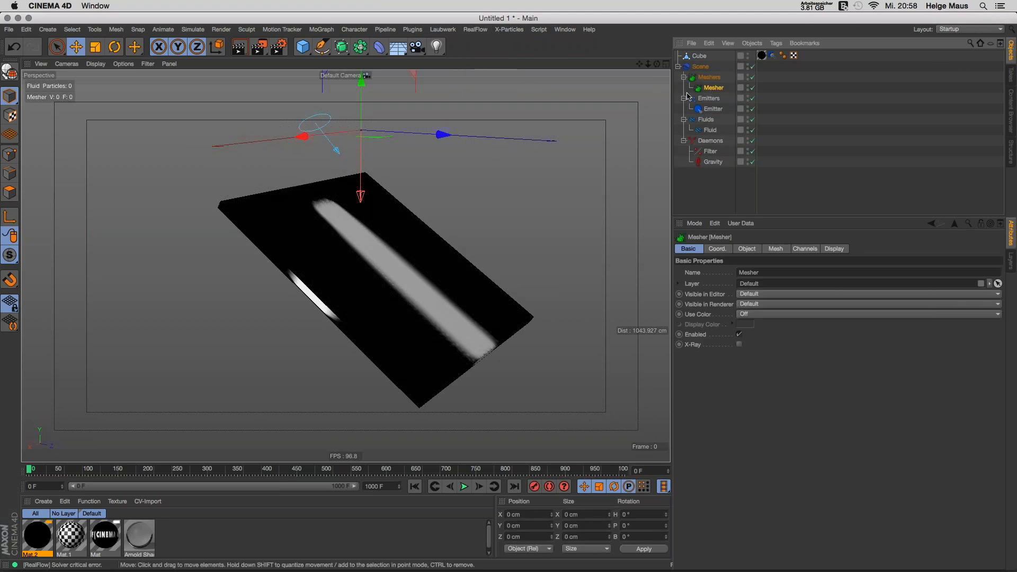
{"action": "left_click", "coordinate": [747, 248]}
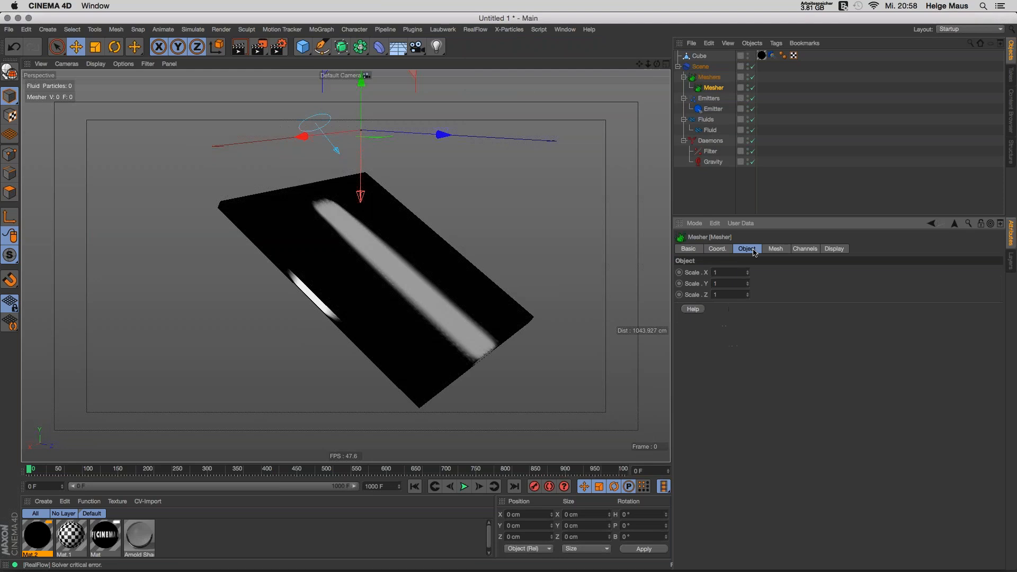
{"action": "left_click", "coordinate": [805, 249]}
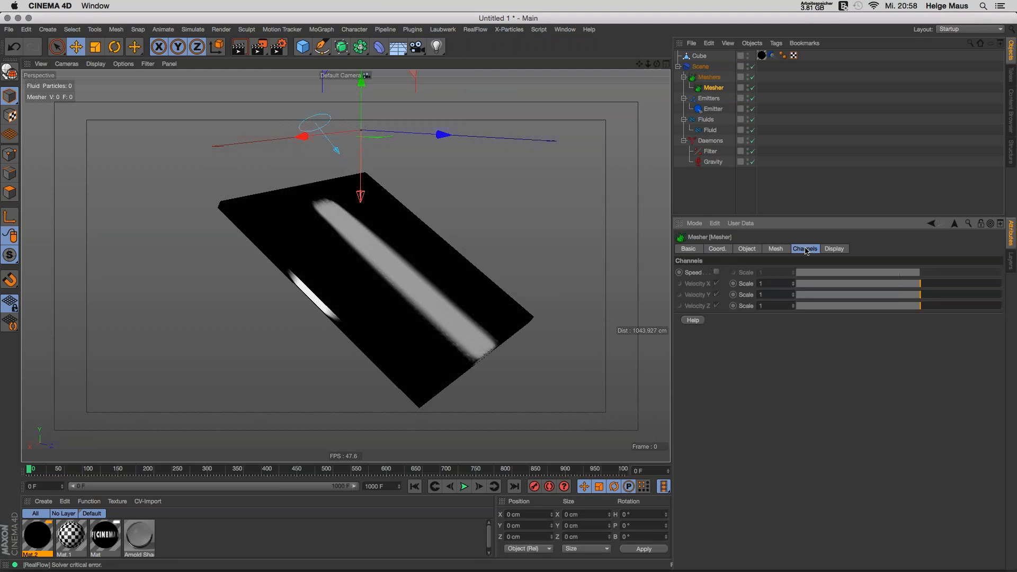
{"action": "left_click", "coordinate": [716, 272]}
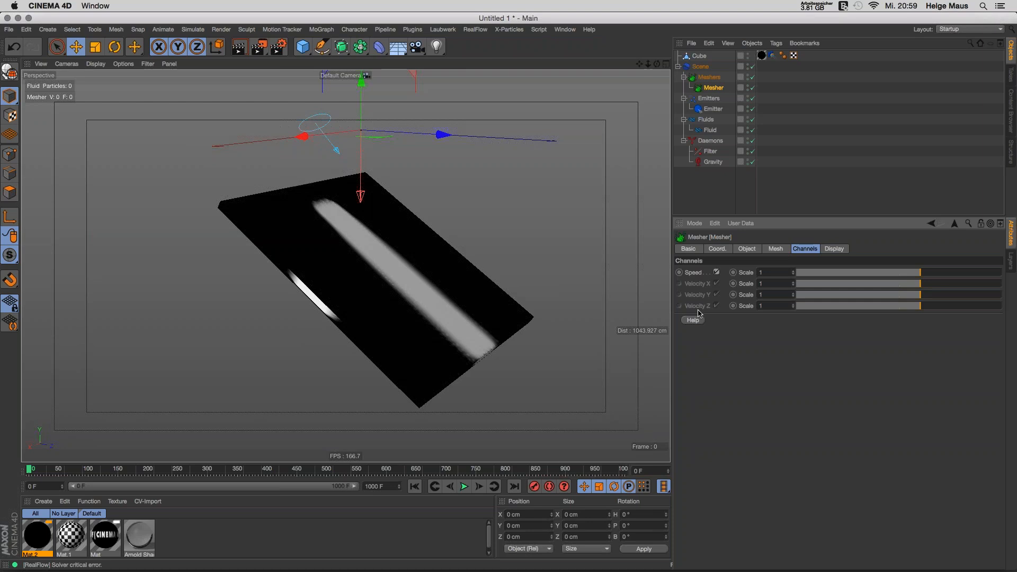
Step: Select the RealFlow Scene object and expand Global on its Solver tab (8 threads, PBD substeps 2)
{"action": "left_click", "coordinate": [700, 67]}
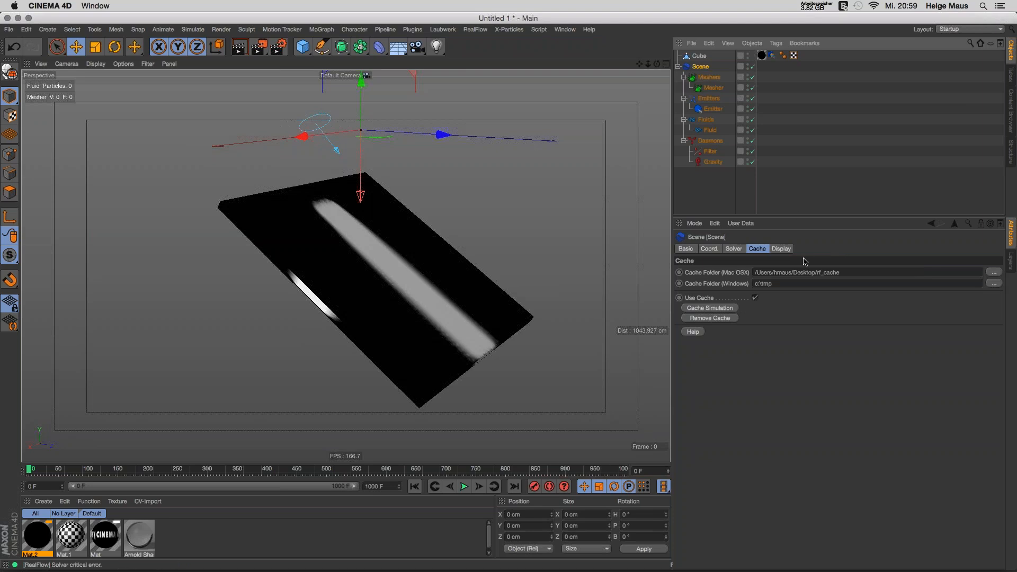
{"action": "left_click", "coordinate": [738, 251]}
{"action": "left_click", "coordinate": [705, 272]}
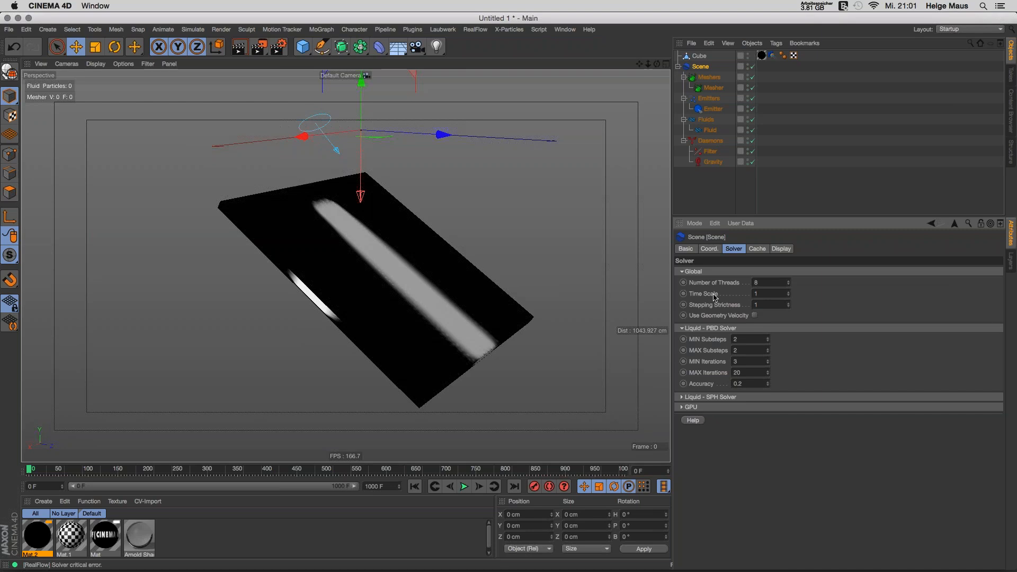
{"action": "left_click", "coordinate": [698, 89]}
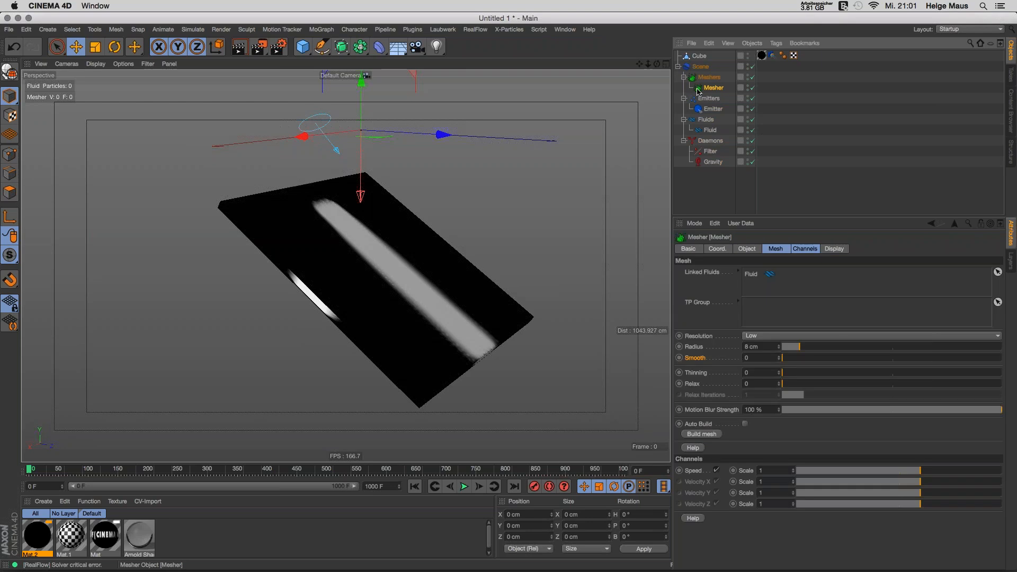
{"action": "left_click", "coordinate": [773, 251]}
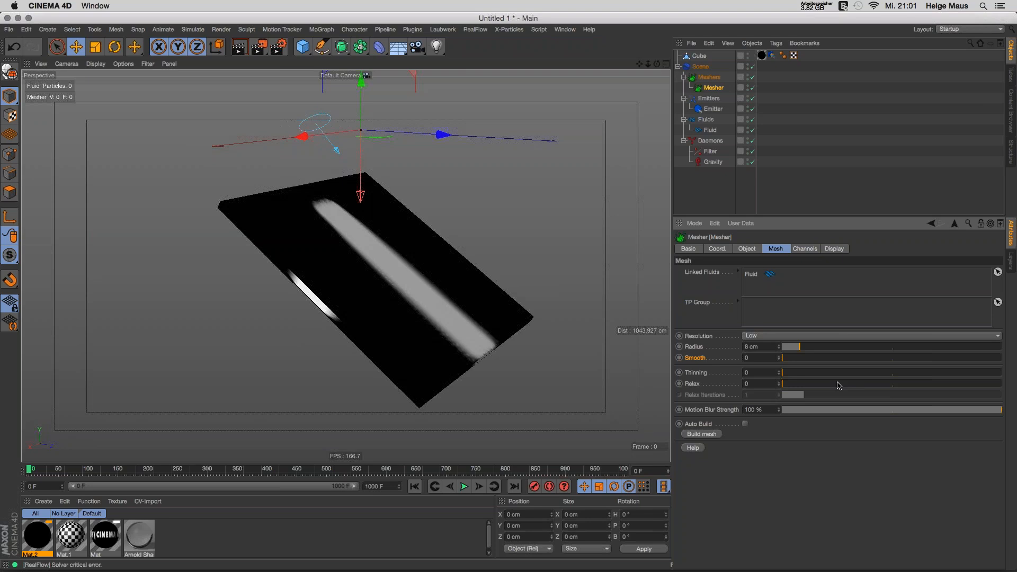
{"action": "left_click", "coordinate": [772, 55]}
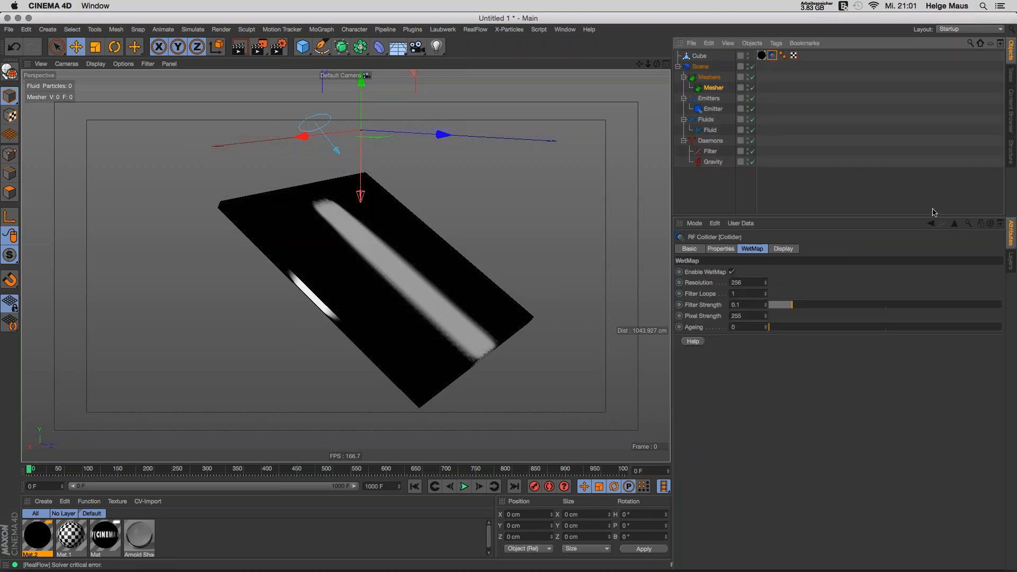
Step: Drop the Cube collider's Interaction Bounce from 0.25 to 0.01, then select the Filter daemon
{"action": "left_click", "coordinate": [721, 248]}
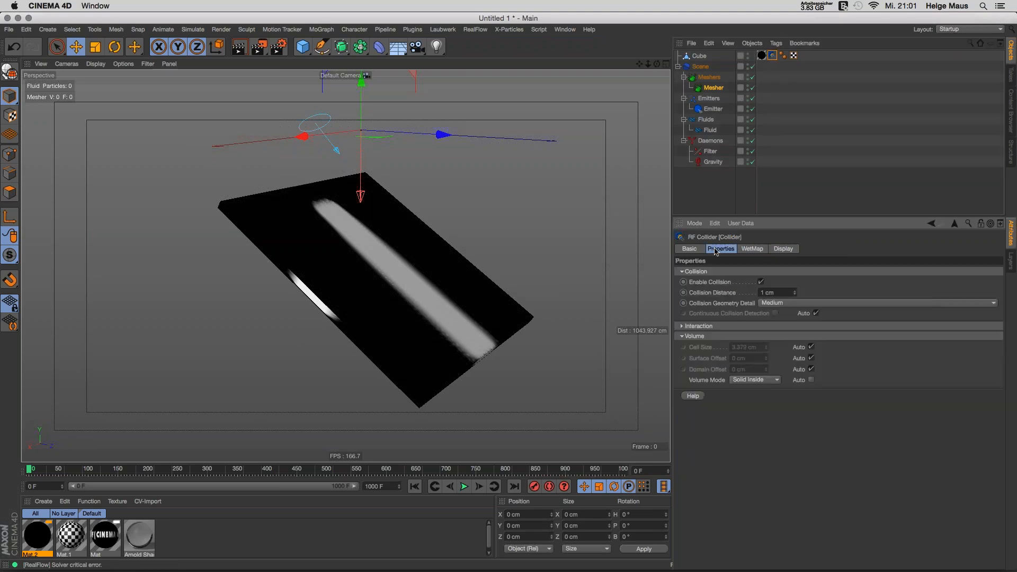
{"action": "left_click", "coordinate": [699, 325]}
{"action": "left_click", "coordinate": [704, 410]}
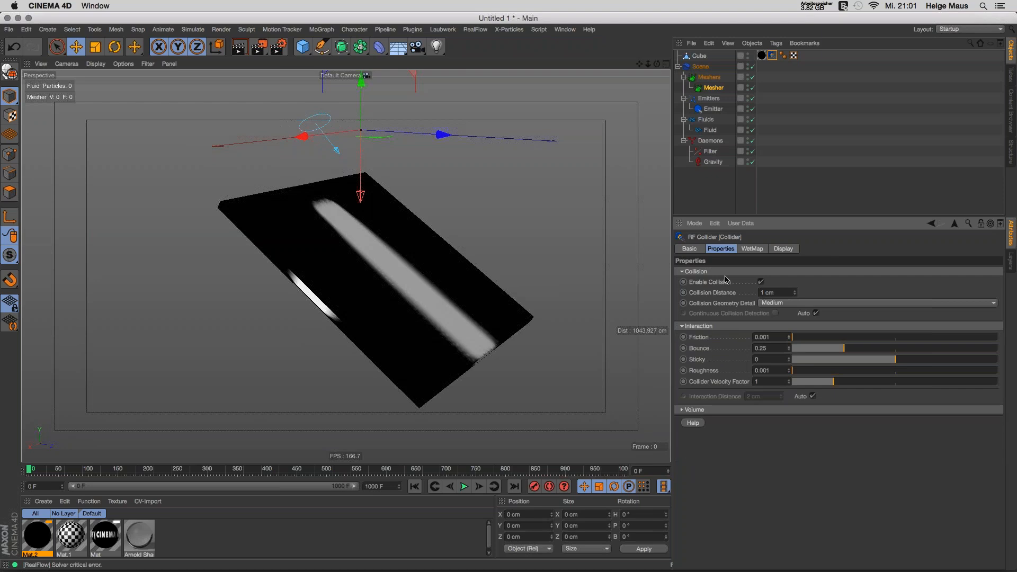
{"action": "left_click", "coordinate": [708, 272]}
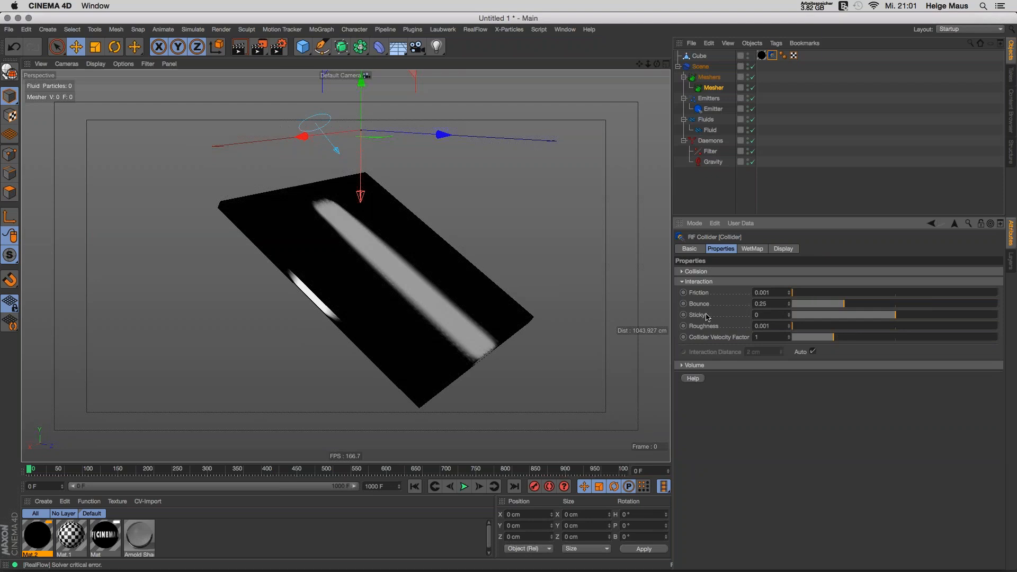
{"action": "left_click_drag", "start_coordinate": [843, 304], "coordinate": [794, 306]}
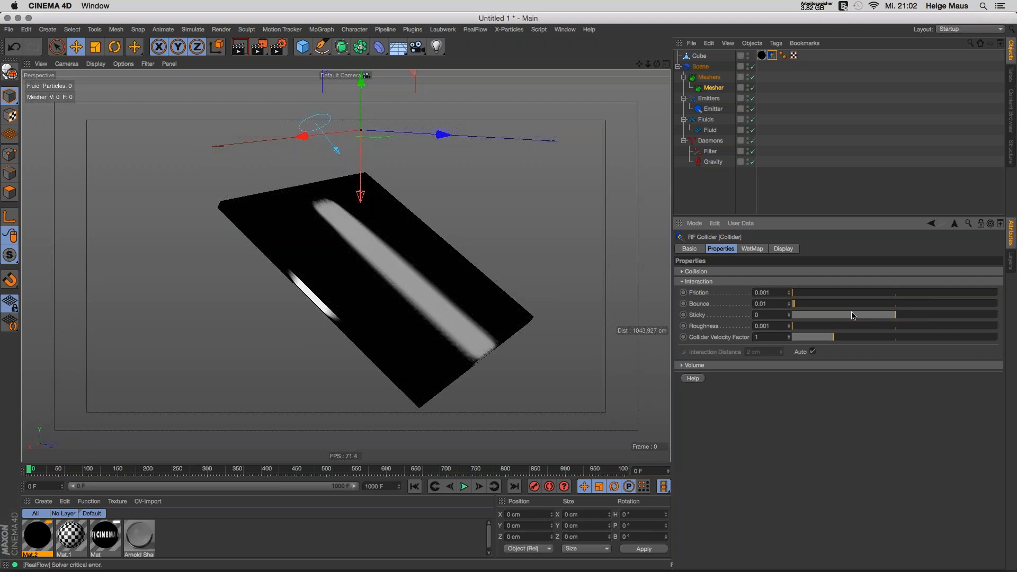
{"action": "left_click", "coordinate": [710, 151]}
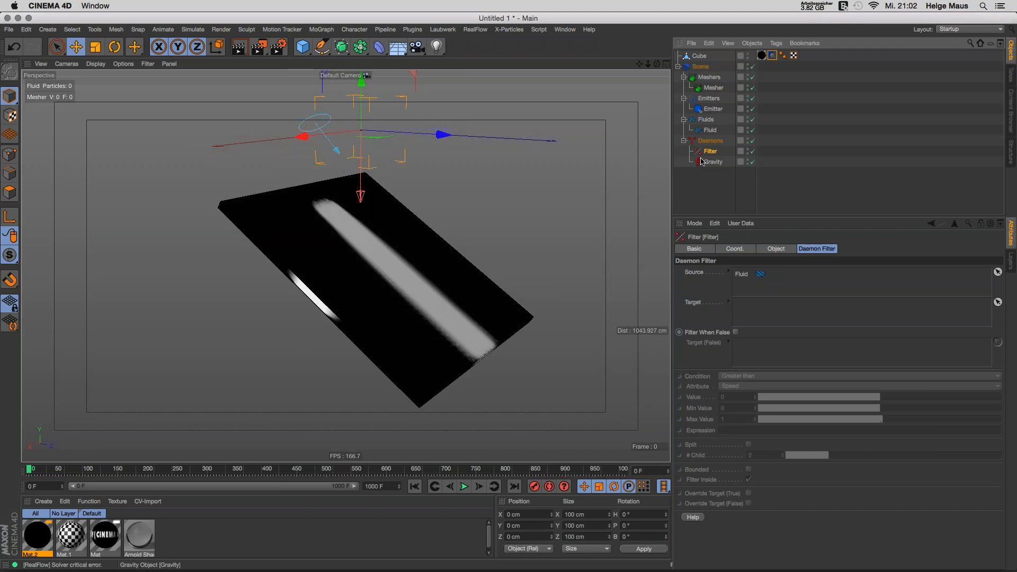
{"action": "left_click", "coordinate": [707, 130]}
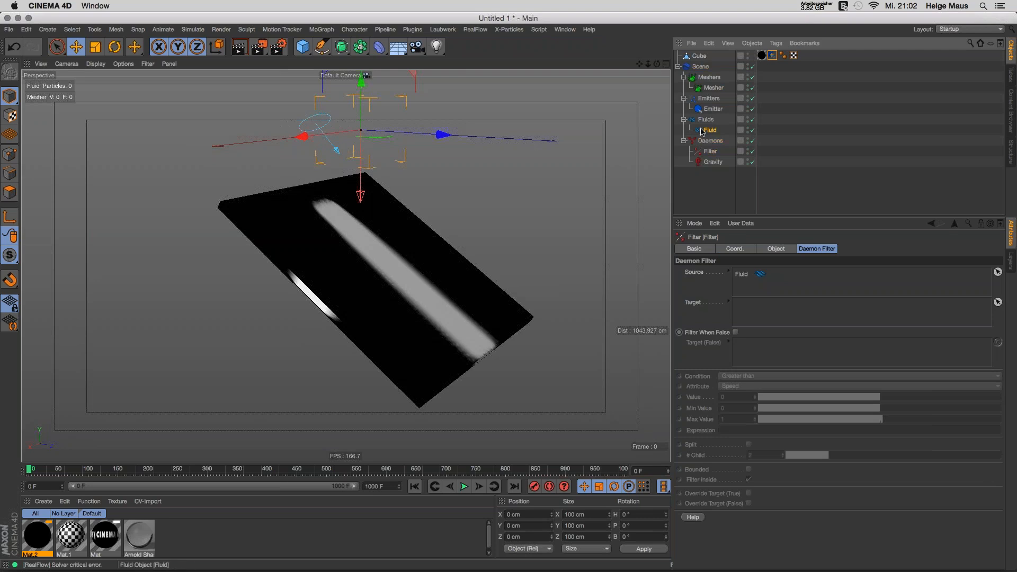
{"action": "left_click", "coordinate": [474, 30]}
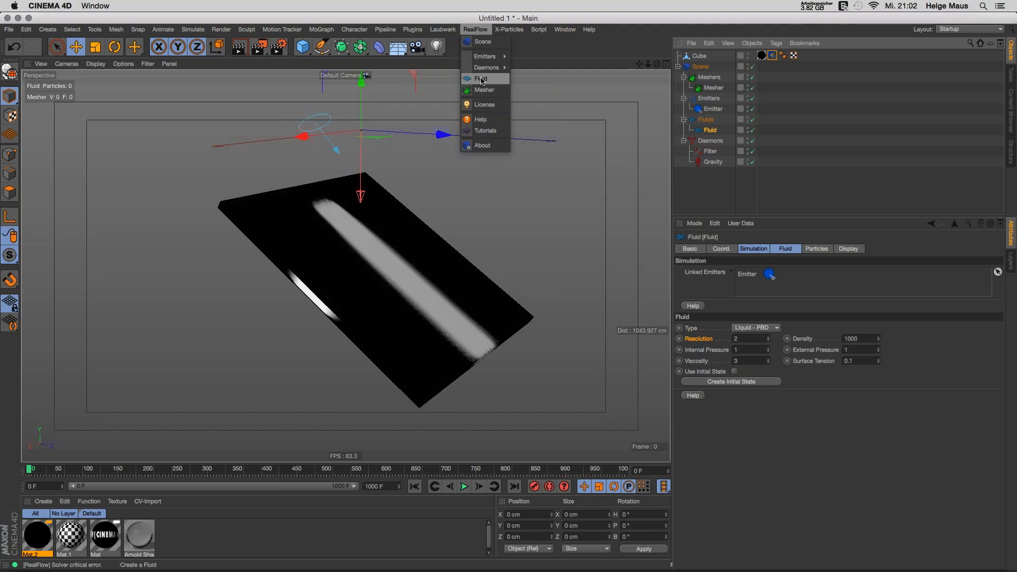
{"action": "left_click", "coordinate": [481, 79]}
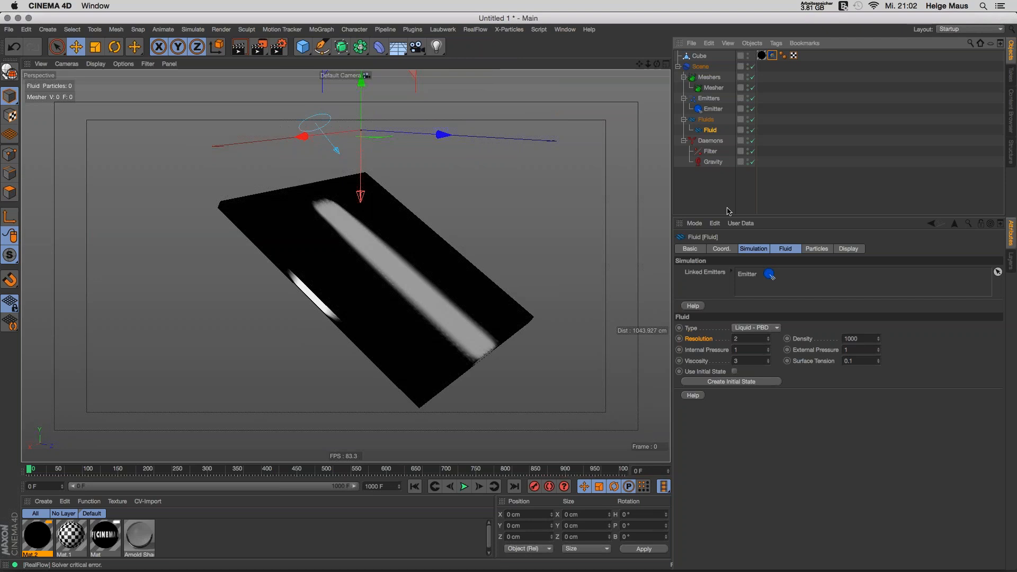
{"action": "left_click", "coordinate": [723, 197]}
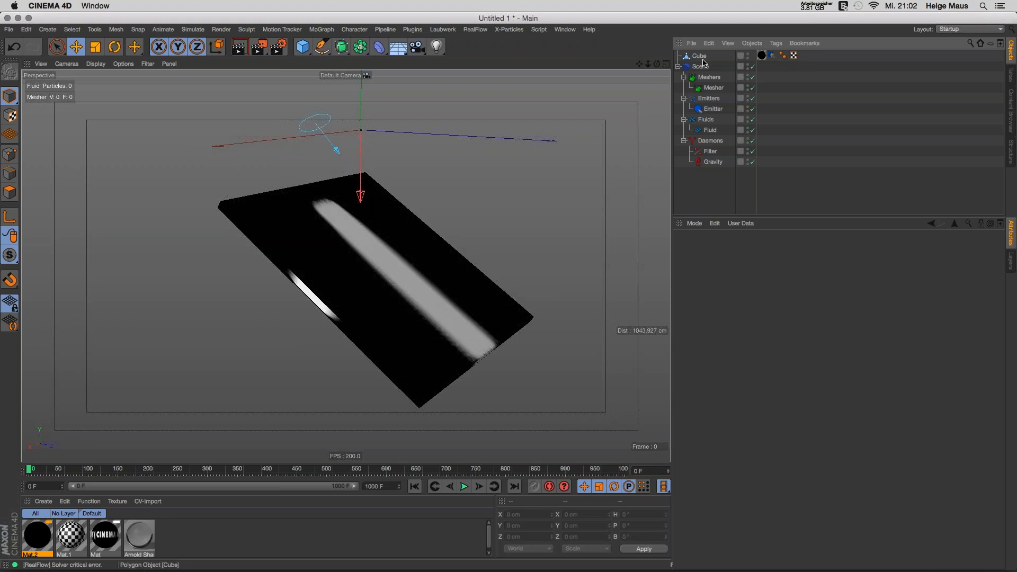
Step: Replace the old cube with a new Plane primitive and tilt it to -25.303°
{"action": "left_click_drag", "start_coordinate": [518, 229], "coordinate": [507, 337], "text": "alt"}
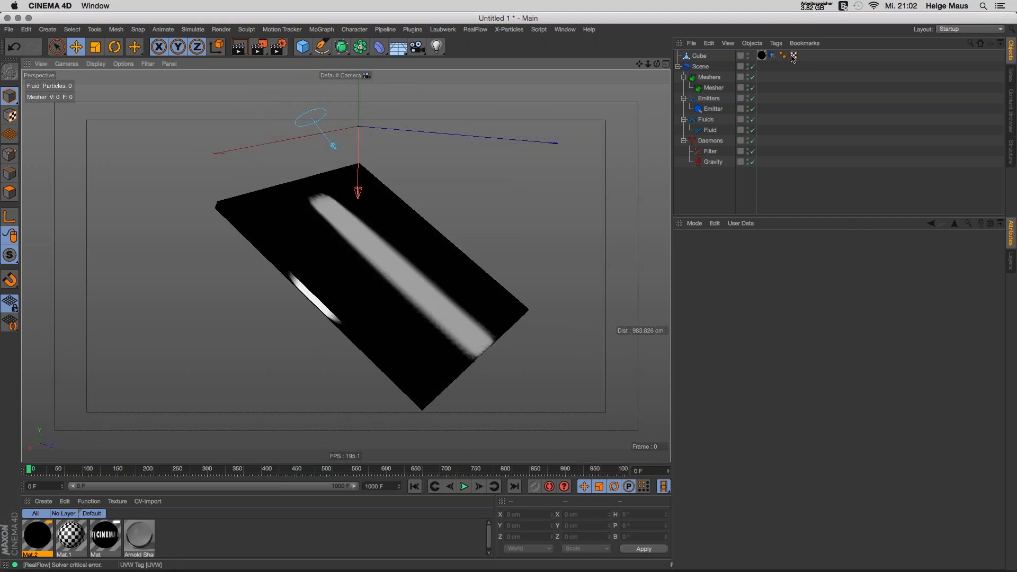
{"action": "left_click", "coordinate": [695, 56]}
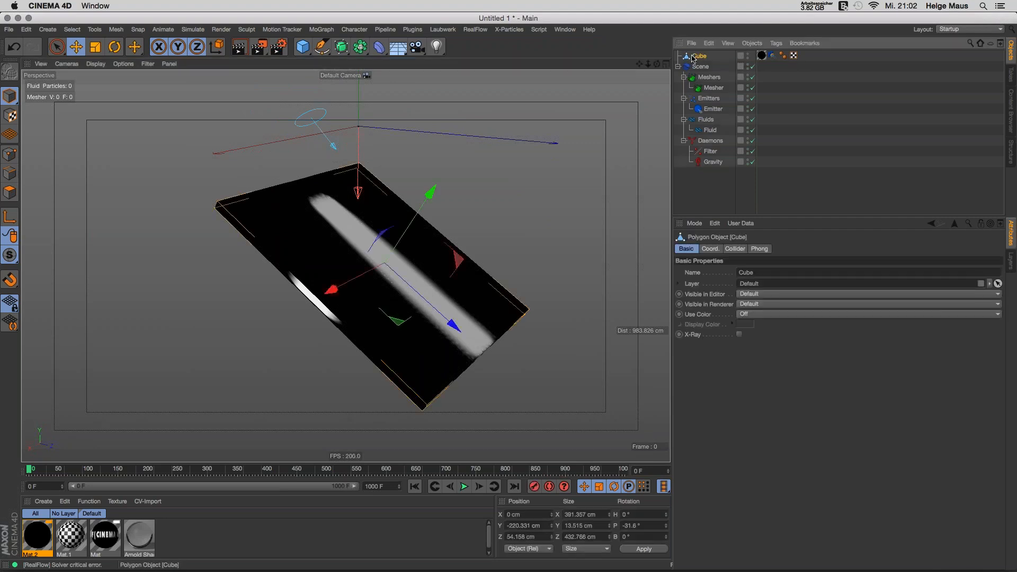
{"action": "key", "text": "Delete"}
{"action": "left_click_drag", "start_coordinate": [302, 47], "coordinate": [408, 228]}
{"action": "key", "text": "r"}
Step: Give the plane an RF Collider tag, play the pour, and drag Mat.2 onto the plane
{"action": "right_click", "coordinate": [700, 56]}
{"action": "mouse_move", "coordinate": [795, 37]}
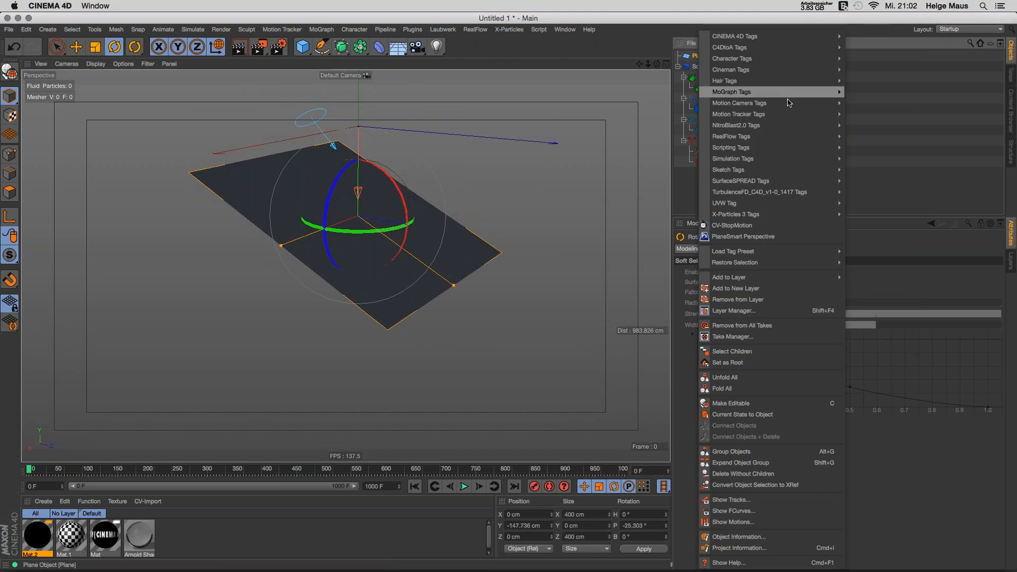
{"action": "mouse_move", "coordinate": [792, 157]}
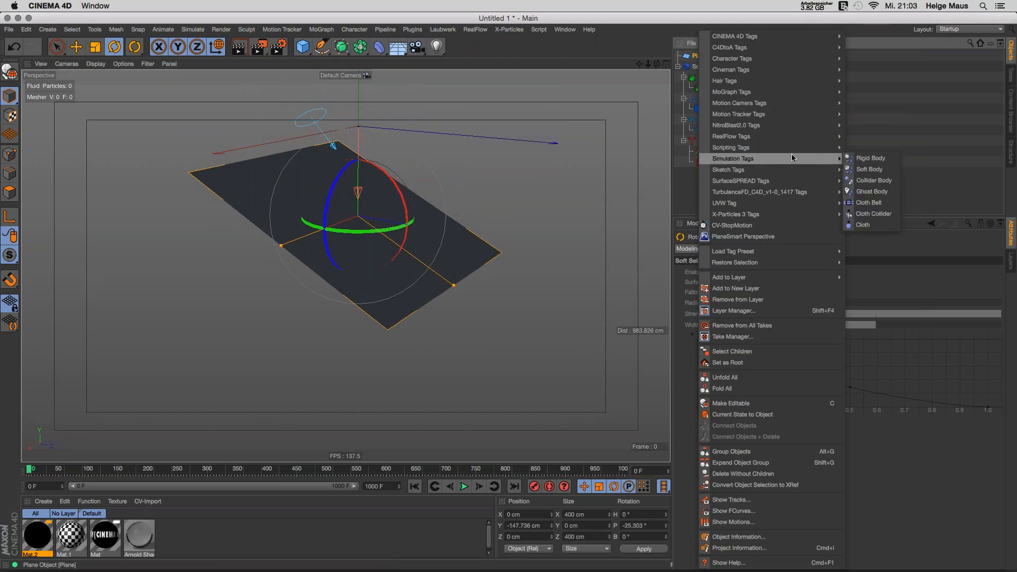
{"action": "mouse_move", "coordinate": [795, 139]}
{"action": "left_click", "coordinate": [861, 139]}
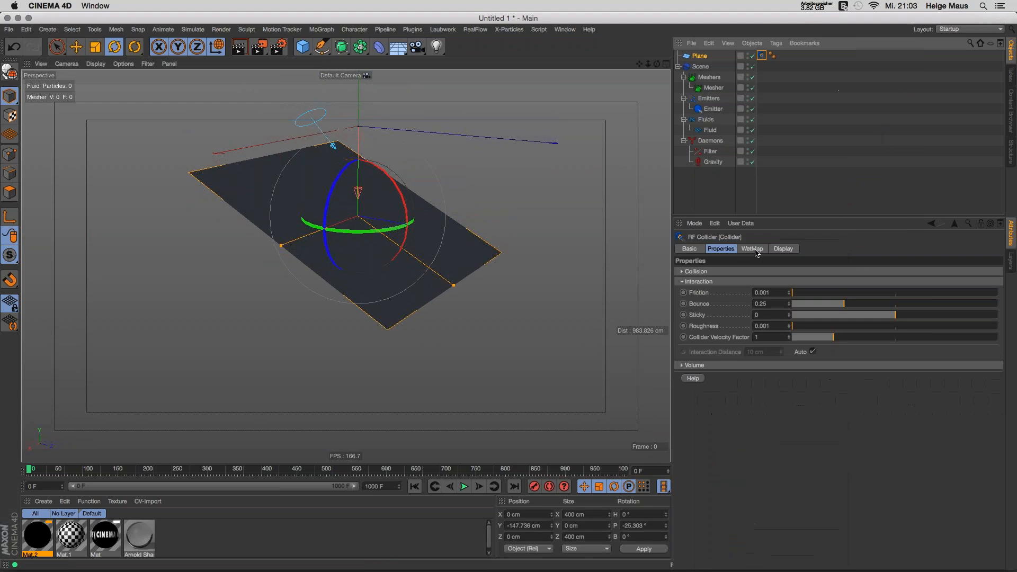
{"action": "left_click", "coordinate": [755, 250]}
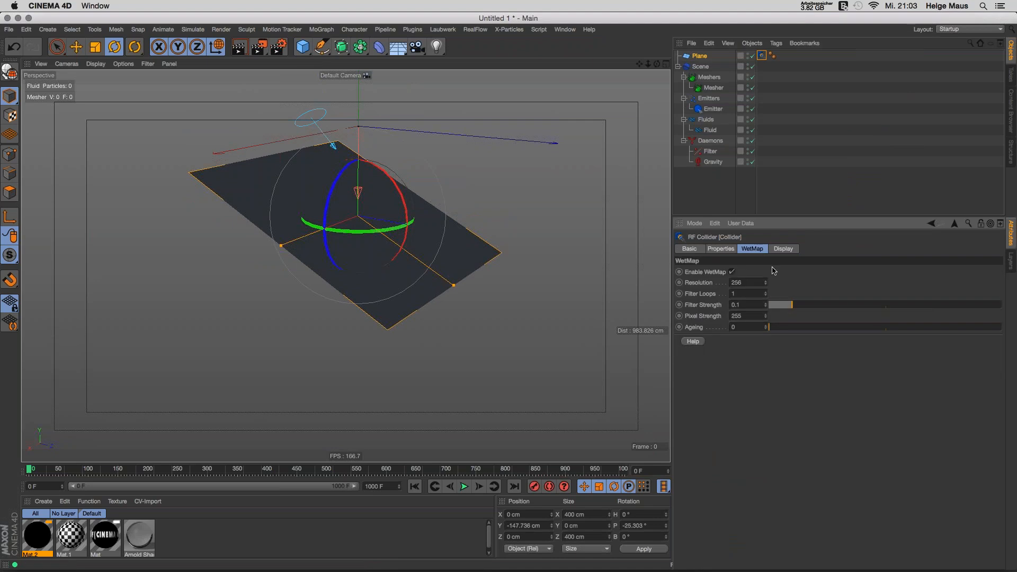
{"action": "left_click", "coordinate": [721, 249]}
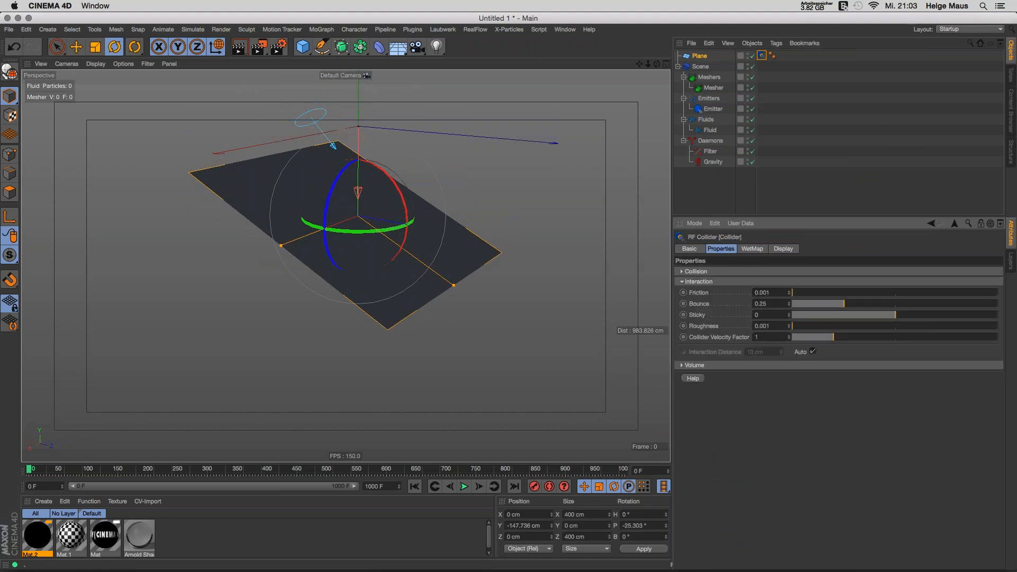
{"action": "left_click", "coordinate": [462, 486]}
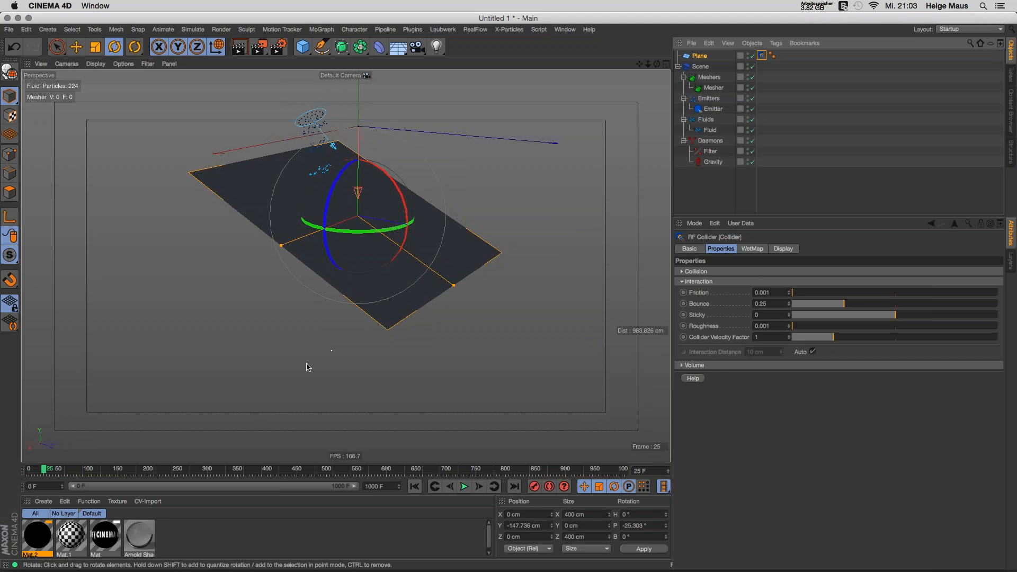
{"action": "left_click_drag", "start_coordinate": [38, 535], "coordinate": [700, 54]}
Step: Apply Mat.2 to the plane and play the simulation to watch the white wet-map trail form
{"action": "left_click", "coordinate": [414, 486]}
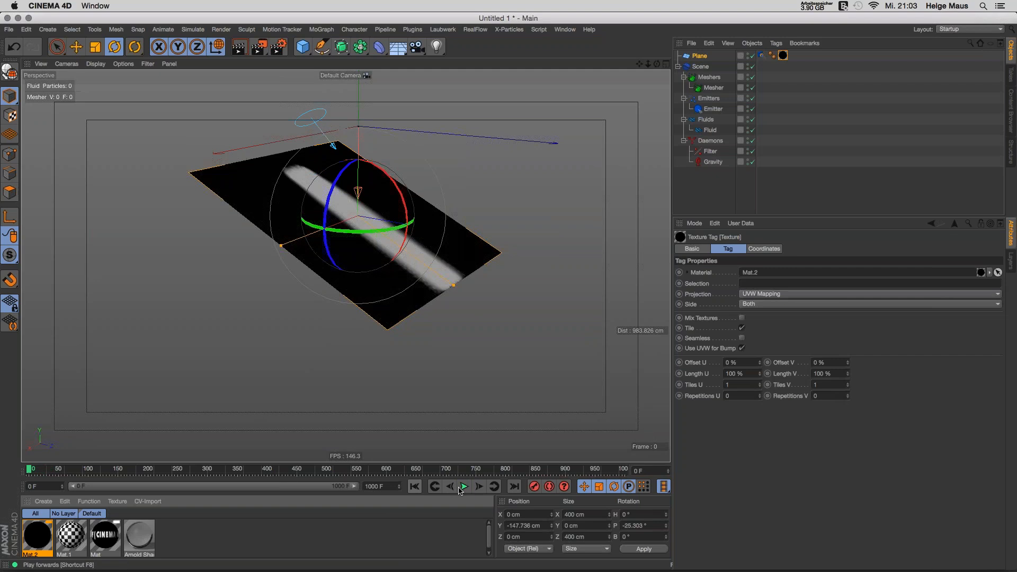
{"action": "left_click", "coordinate": [464, 486]}
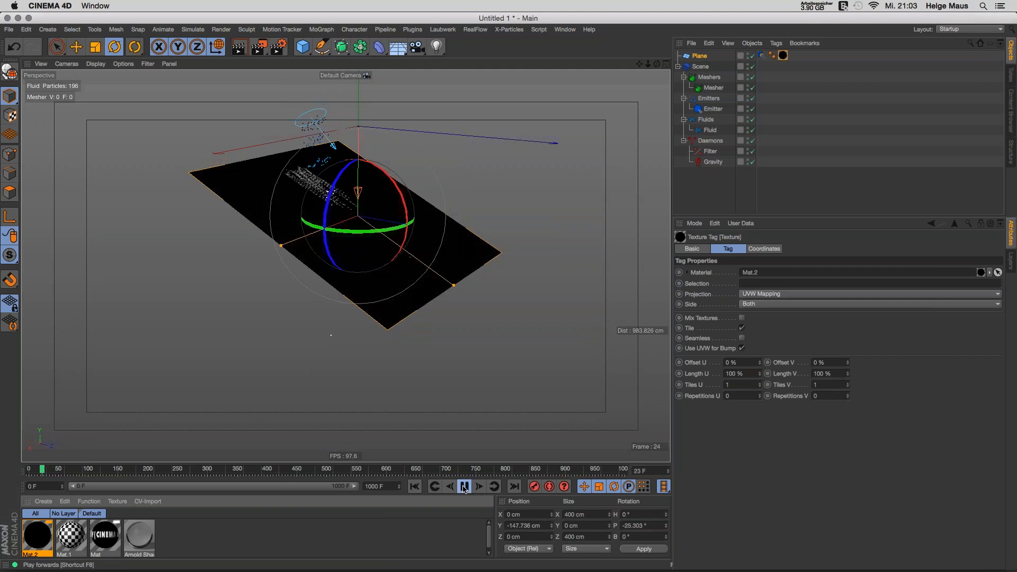
{"action": "left_click", "coordinate": [464, 487]}
{"action": "left_click_drag", "start_coordinate": [392, 252], "coordinate": [338, 297], "text": "alt"}
{"action": "left_click", "coordinate": [464, 486]}
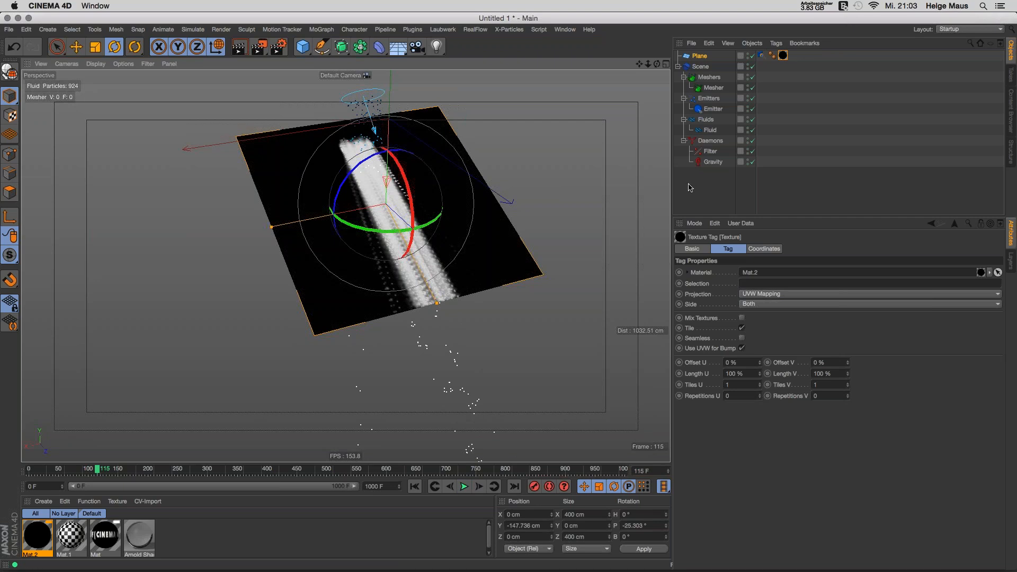
{"action": "left_click", "coordinate": [712, 162]}
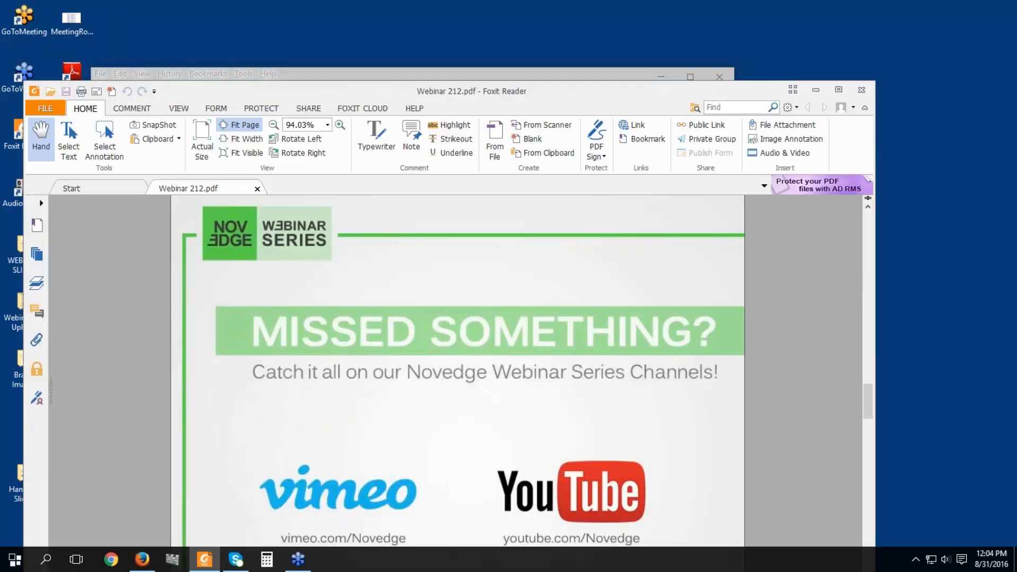
Step: Return the PDF to full screen and advance past 'Thank you for attending!' to the $795 store-page slide
{"action": "key", "text": "F11"}
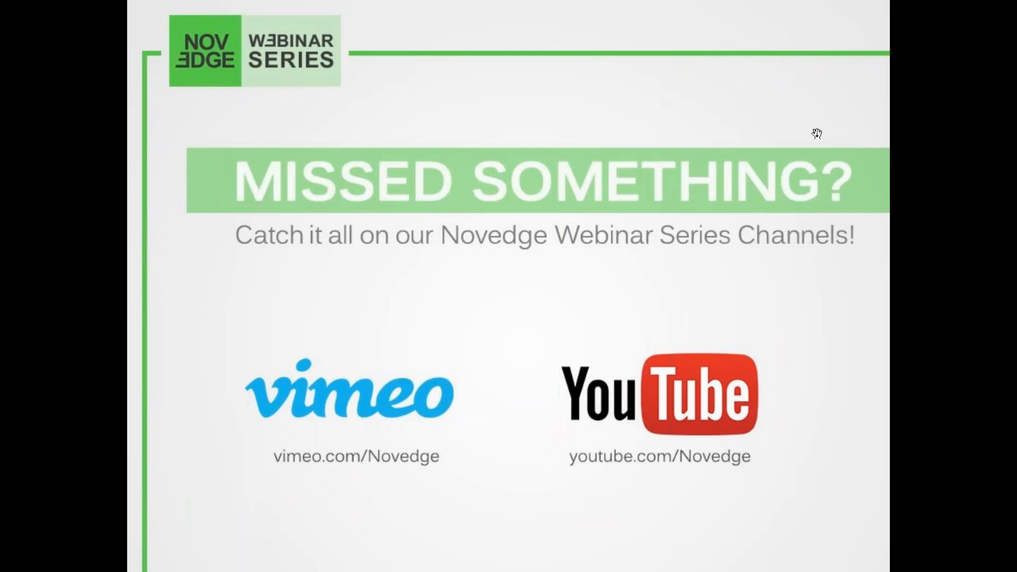
{"action": "left_click", "coordinate": [682, 337]}
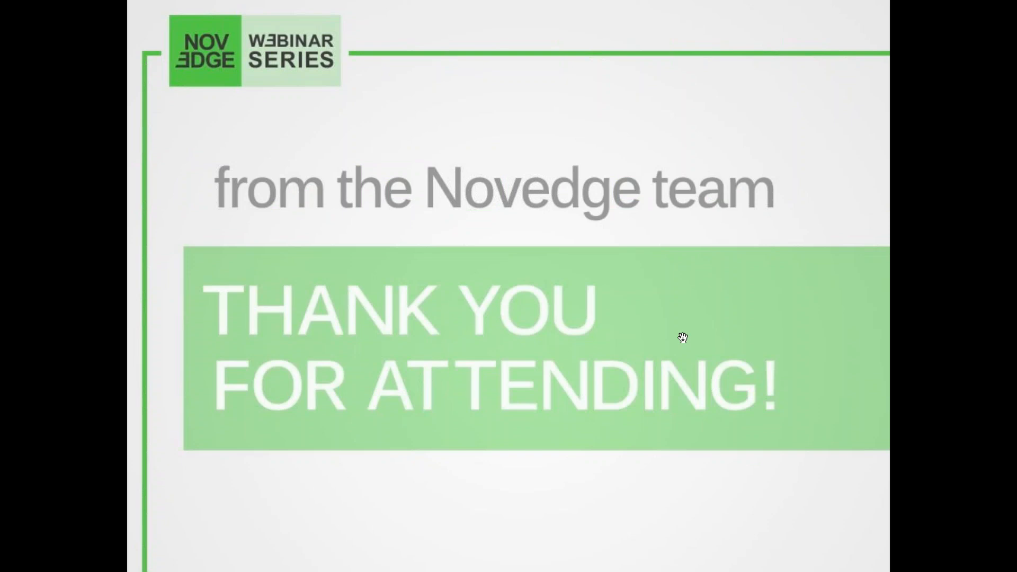
{"action": "left_click", "coordinate": [683, 338]}
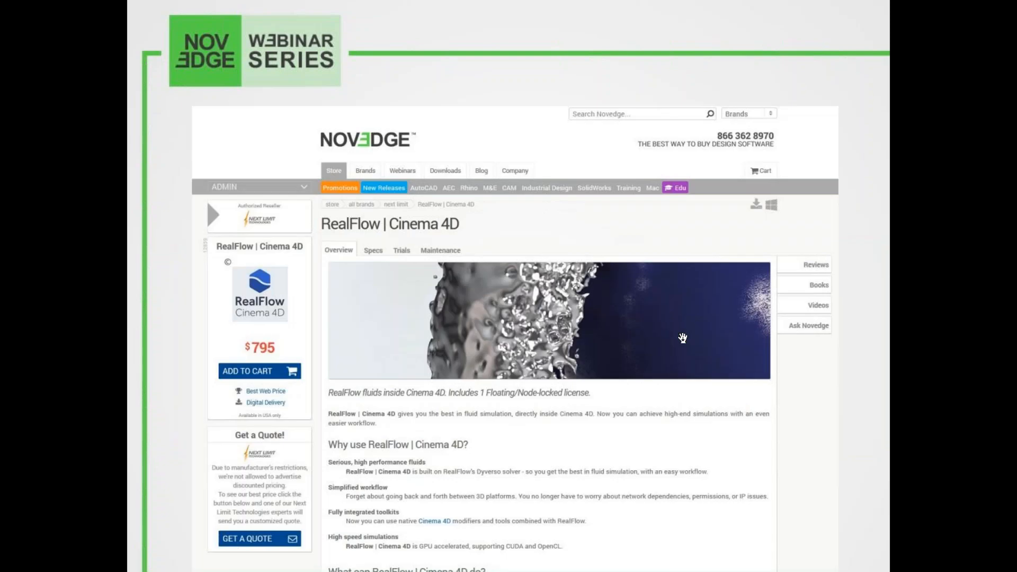